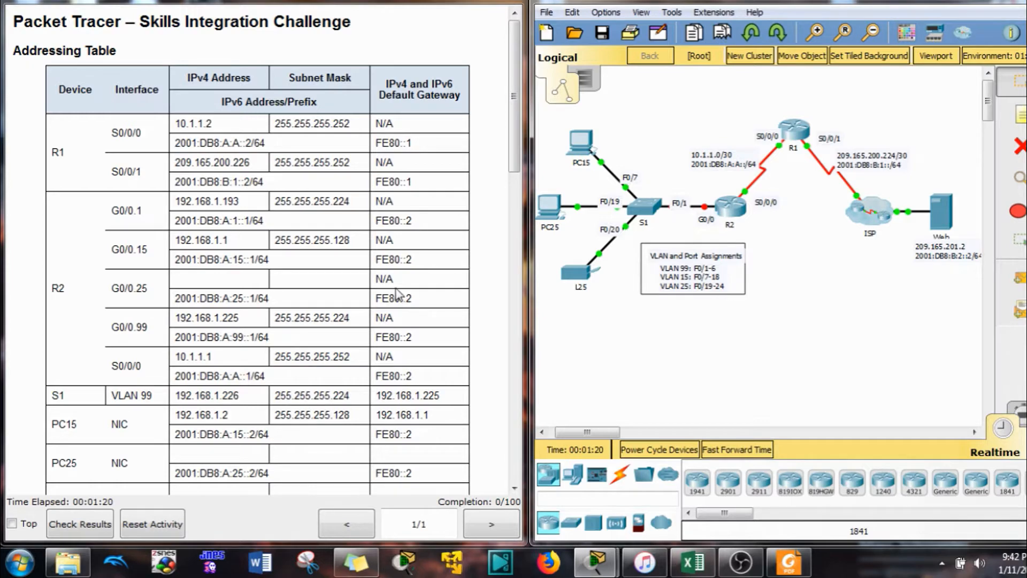
Review the Requirements section, mark the PC25 second IPv4 address line, and bring up the Excel calculator
click(377, 238)
scroll(376, 237, down, 3)
scroll(373, 237, down, 3)
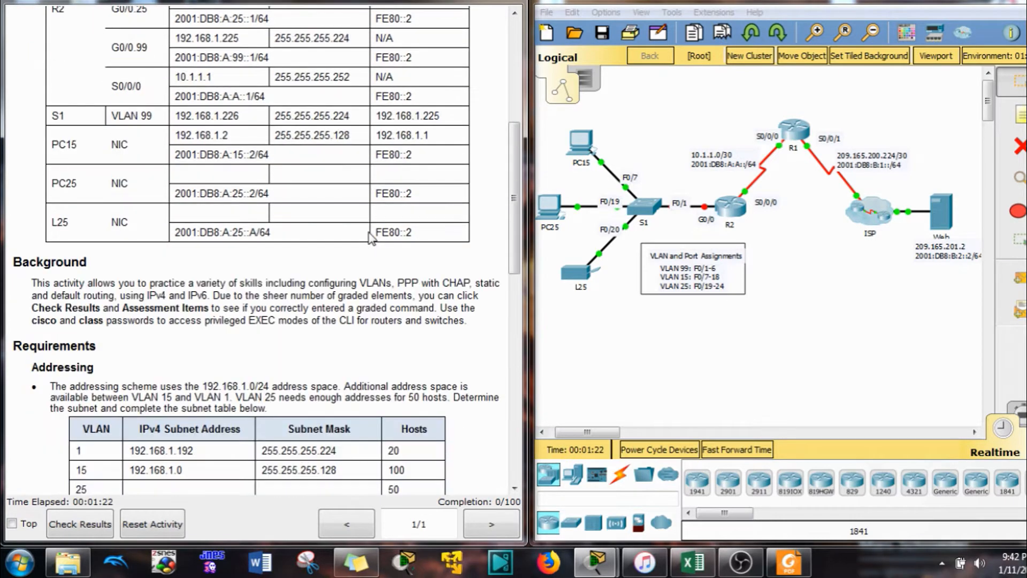
scroll(368, 198, up, 6)
scroll(368, 198, down, 5)
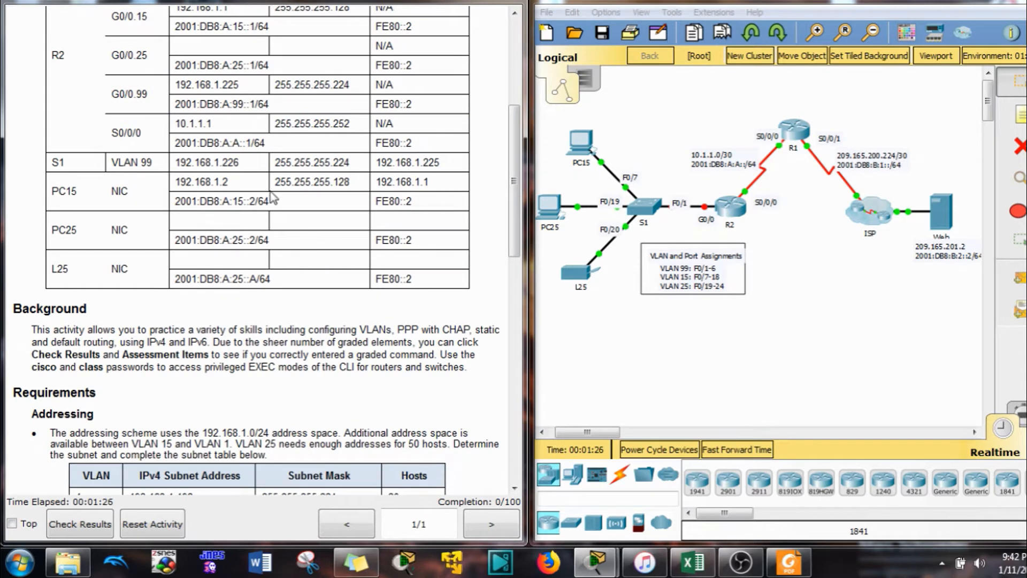
scroll(283, 199, up, 3)
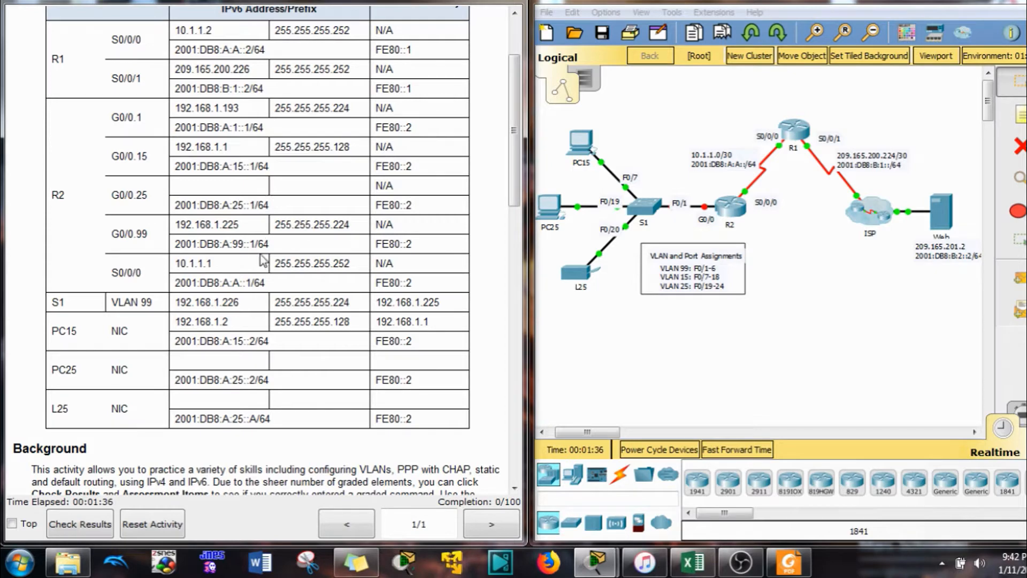
scroll(222, 375, down, 7)
scroll(165, 314, down, 3)
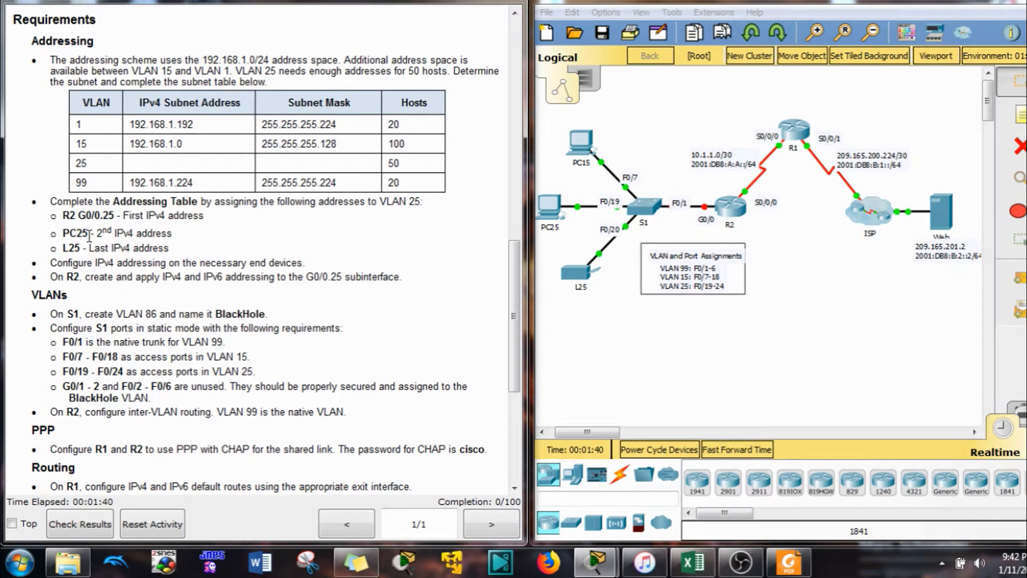
drag(102, 234, 173, 235)
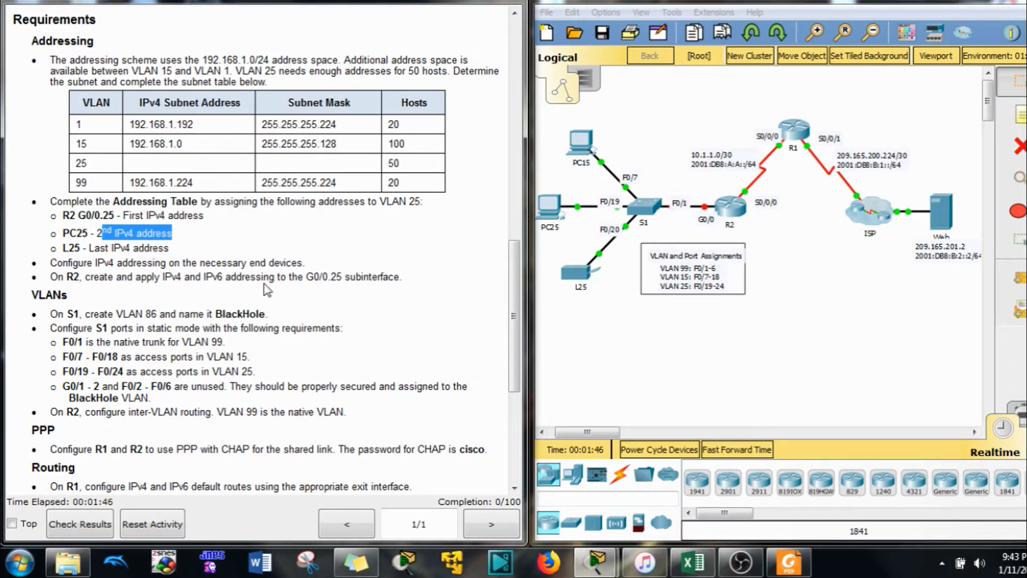
click(692, 561)
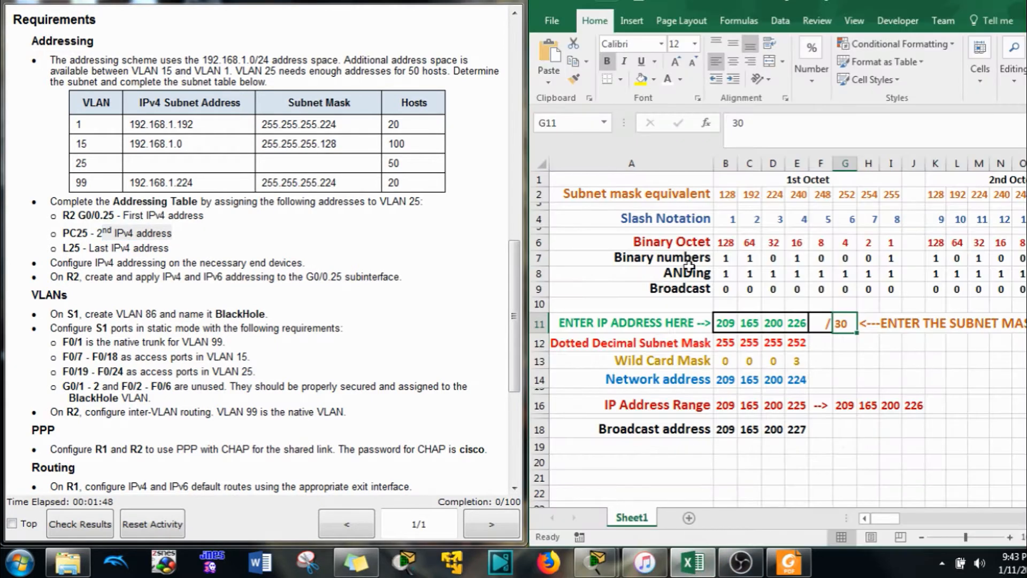
Enter 192.168.1.0 with prefix length 24 into the calculator's octet and prefix cells
click(723, 331)
text(192.)
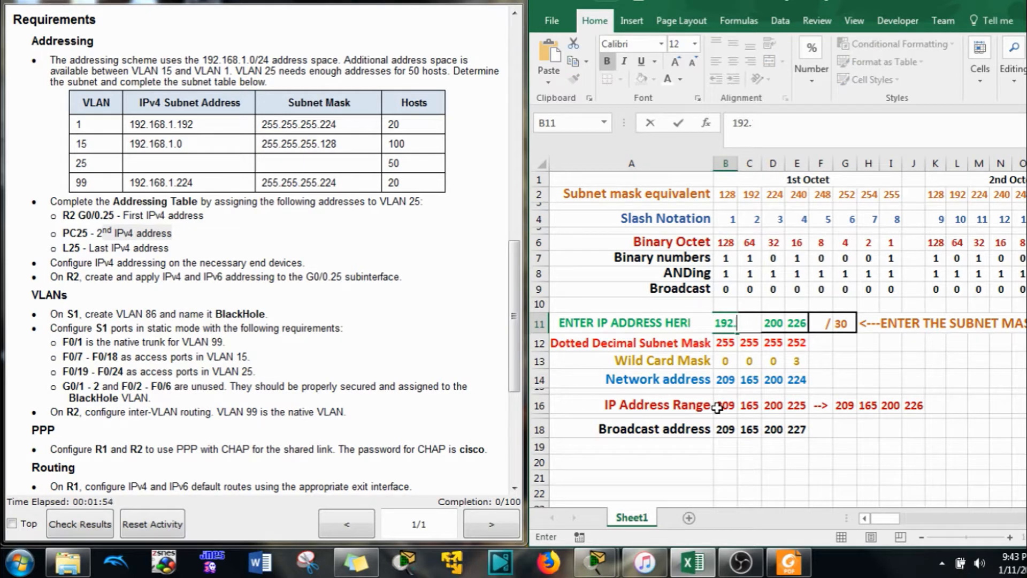
key(Tab)
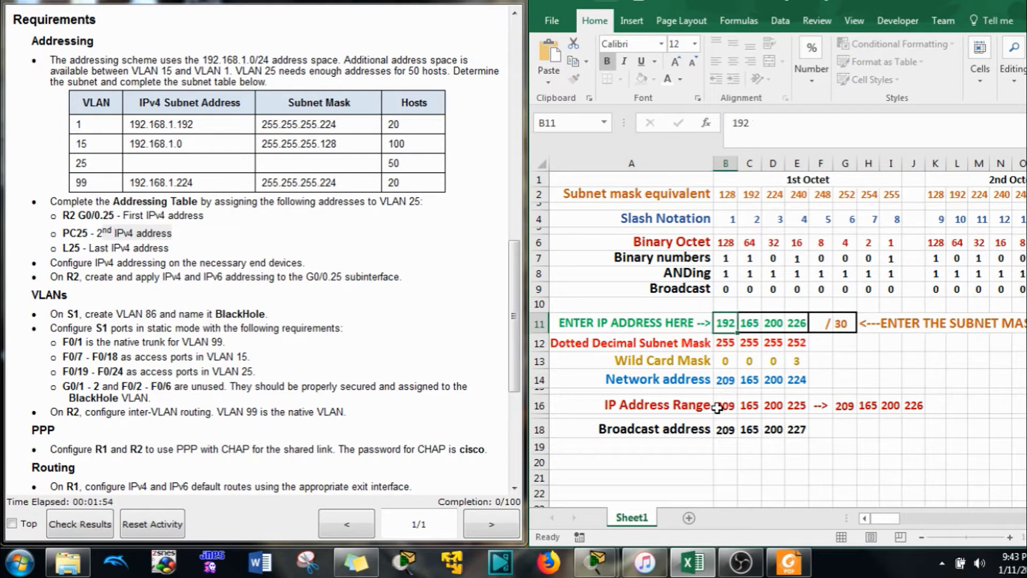
text(168)
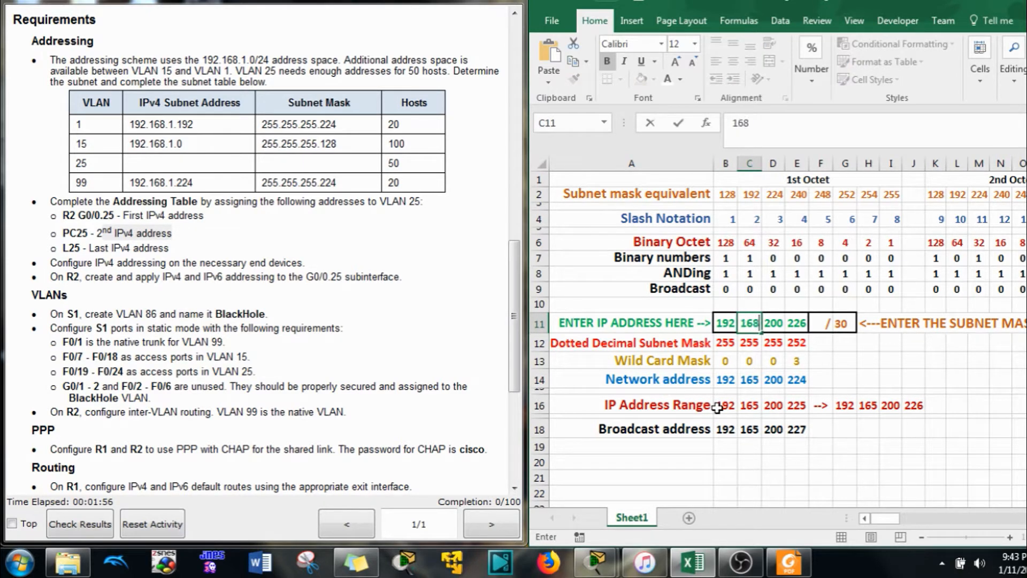
key(Tab)
text(1)
key(Tab)
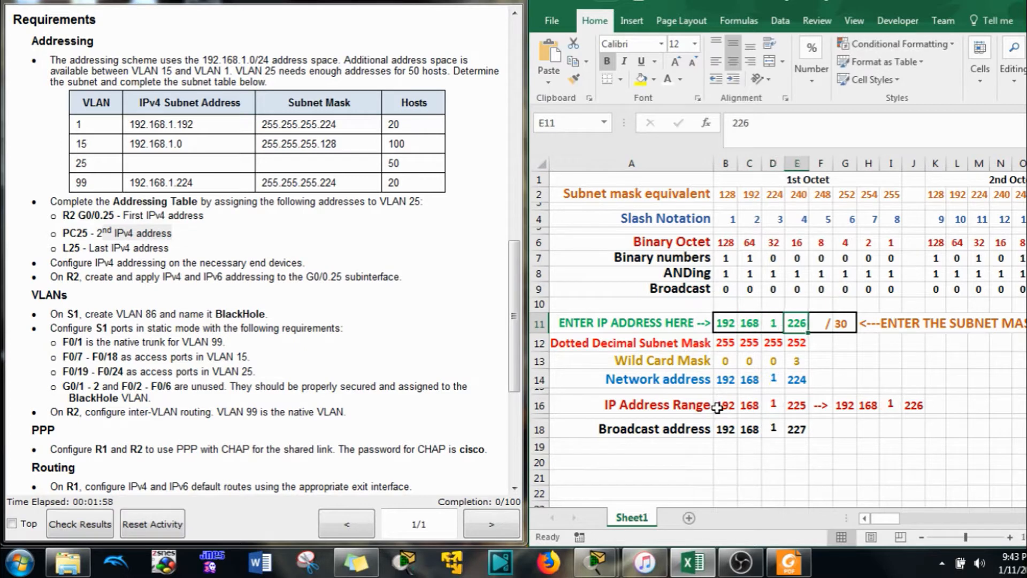
text(0)
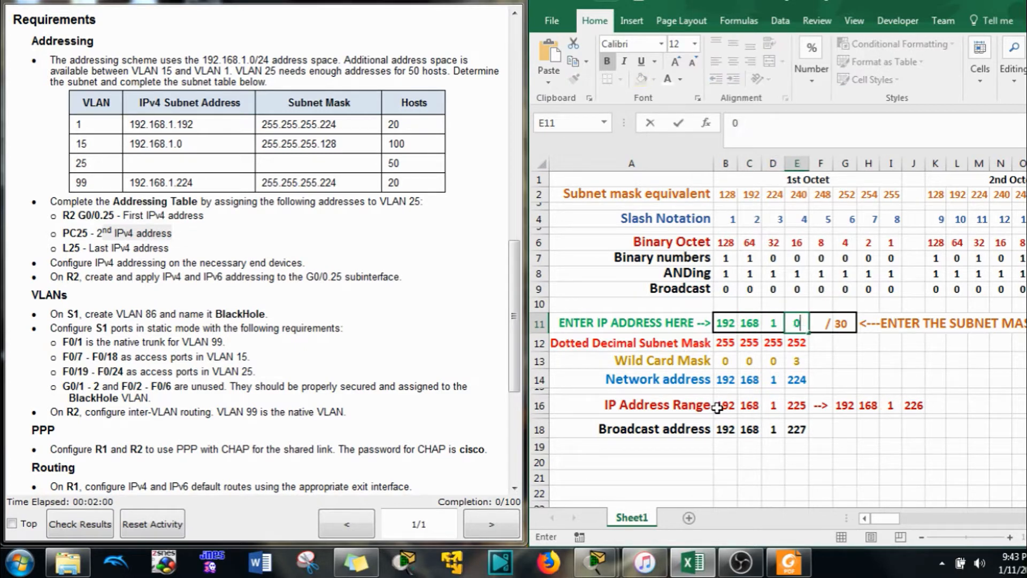
key(Tab)
key(Tab)
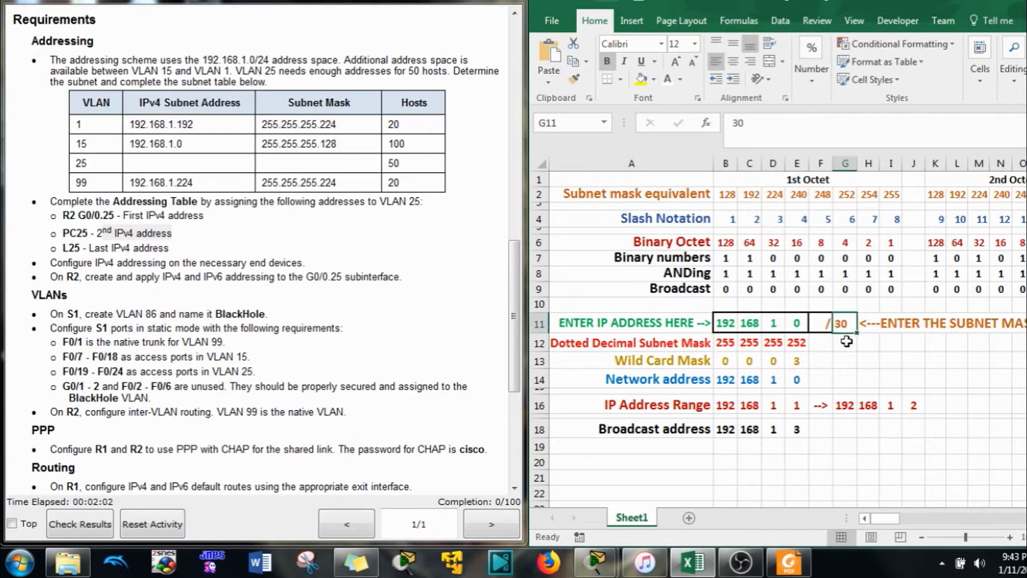
text(24)
key(Return)
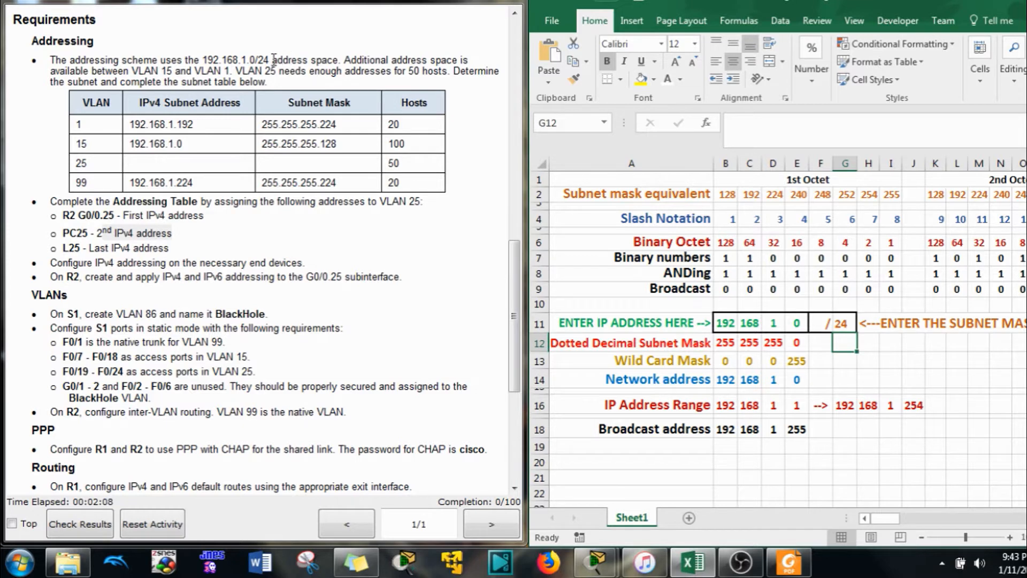
Mark the 192.168.1.0/24 space, VLAN 15 and VLAN 1's subnet in the instructions, then maximize Excel
drag(274, 58, 204, 64)
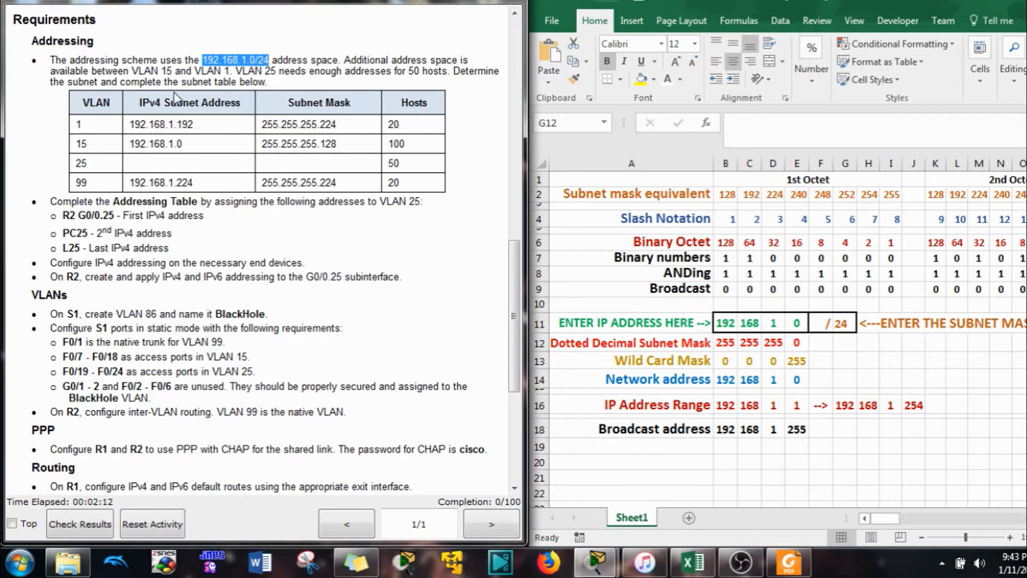
drag(131, 71, 172, 70)
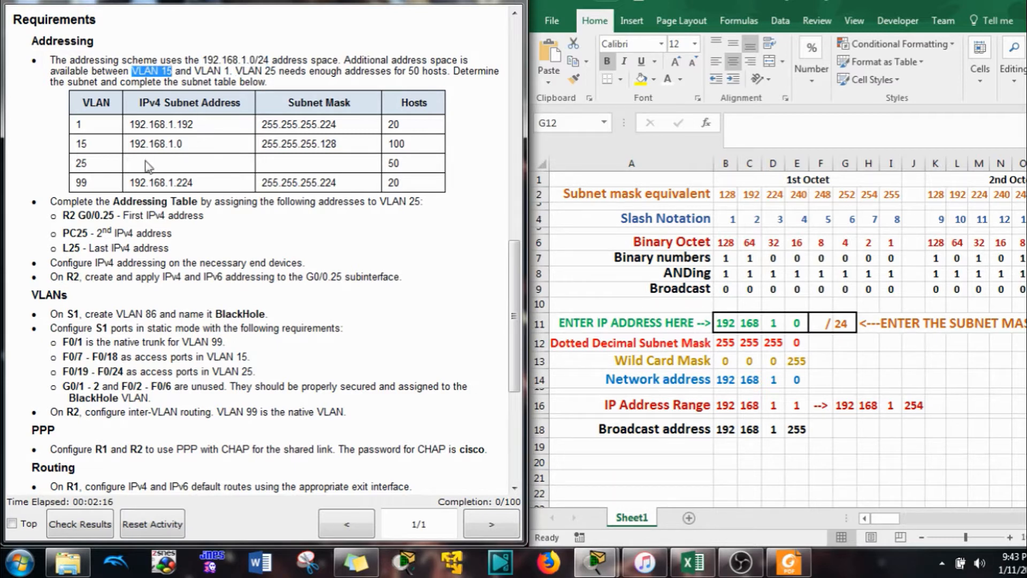
click(176, 156)
drag(199, 125, 184, 125)
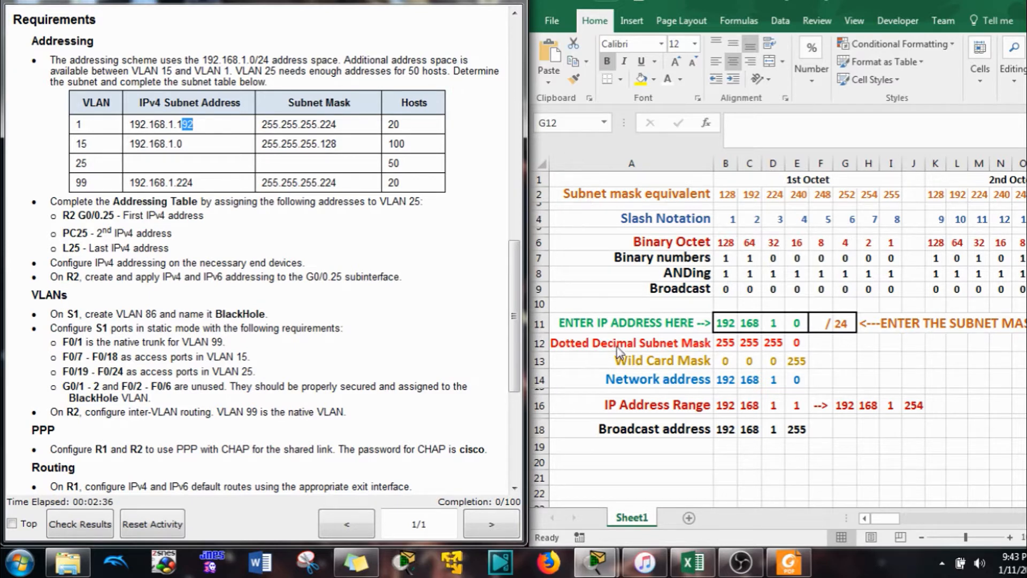
click(818, 2)
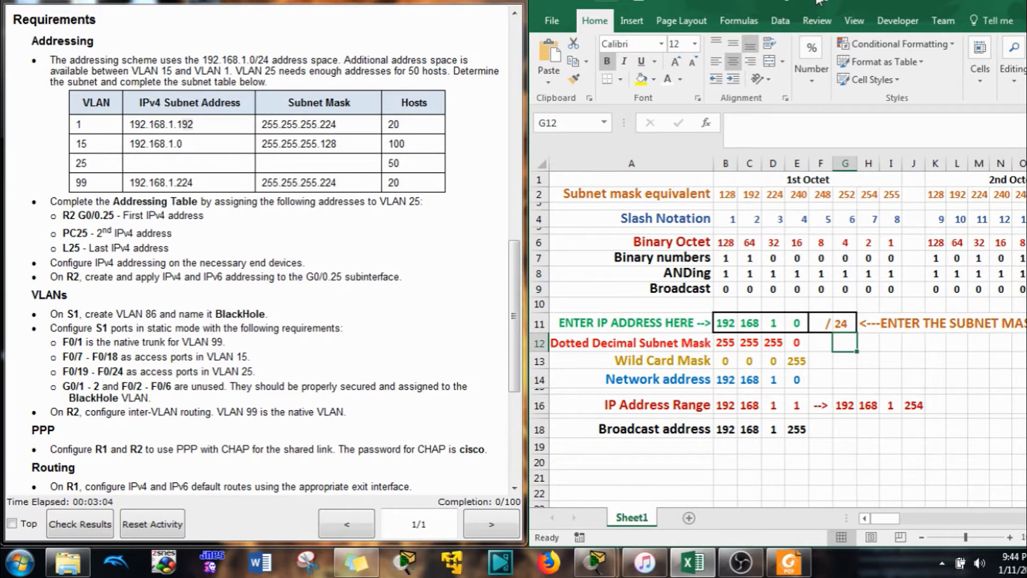
mouse_move(817, 2)
mouse_down()
mouse_move(818, 34)
mouse_move(808, 1)
mouse_up()
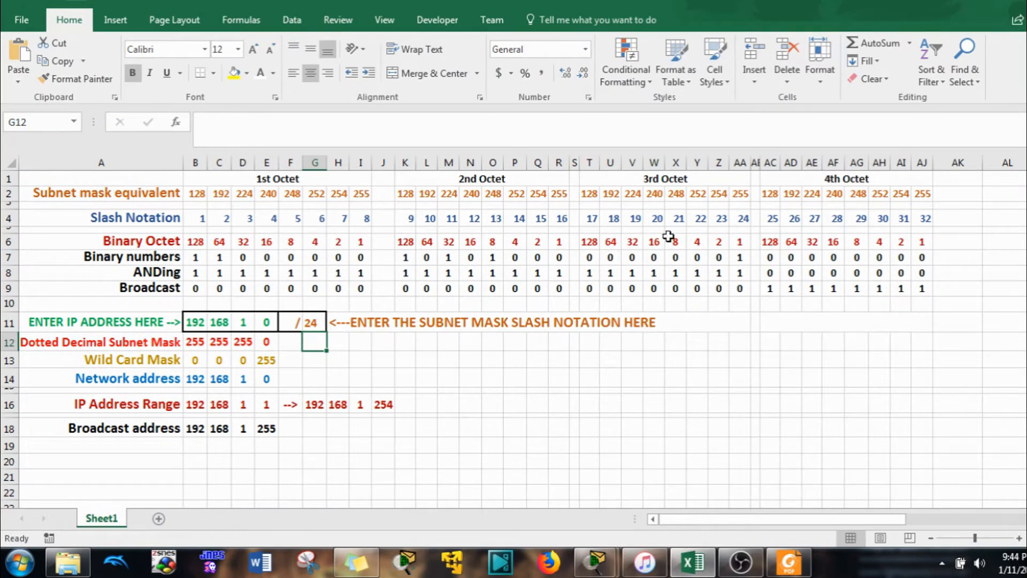
click(755, 162)
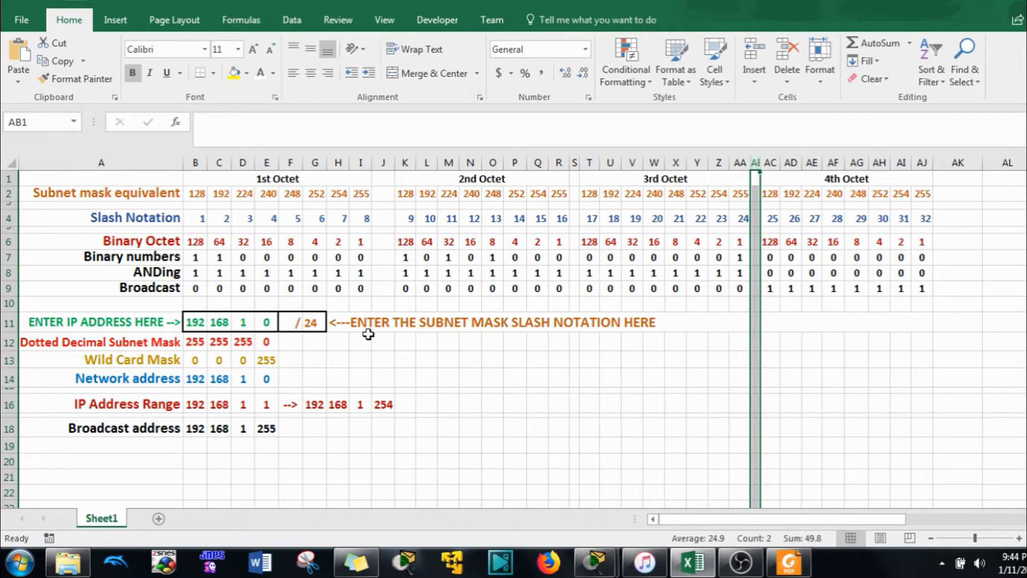
key(super+Right)
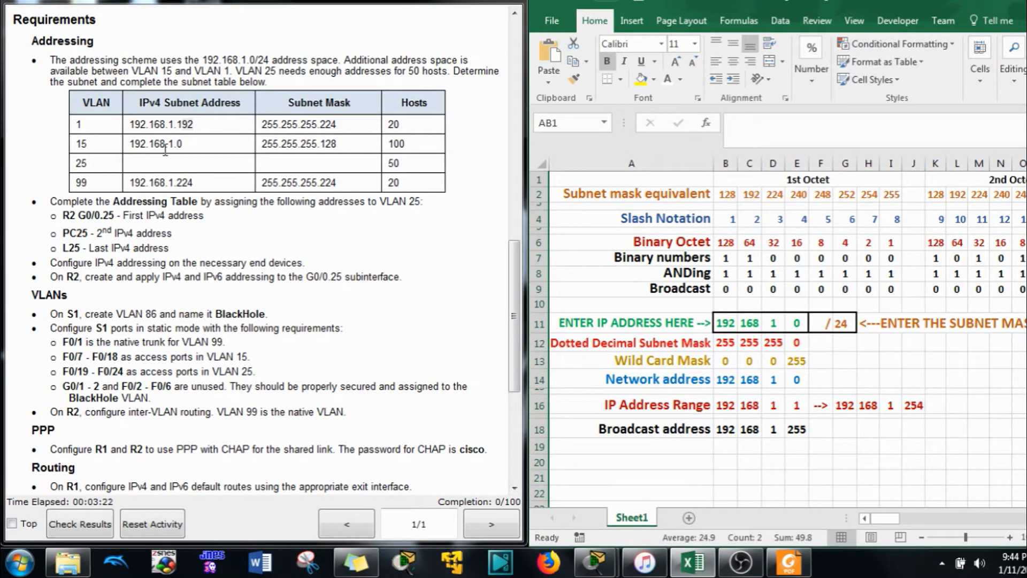
drag(81, 144, 287, 147)
click(334, 144)
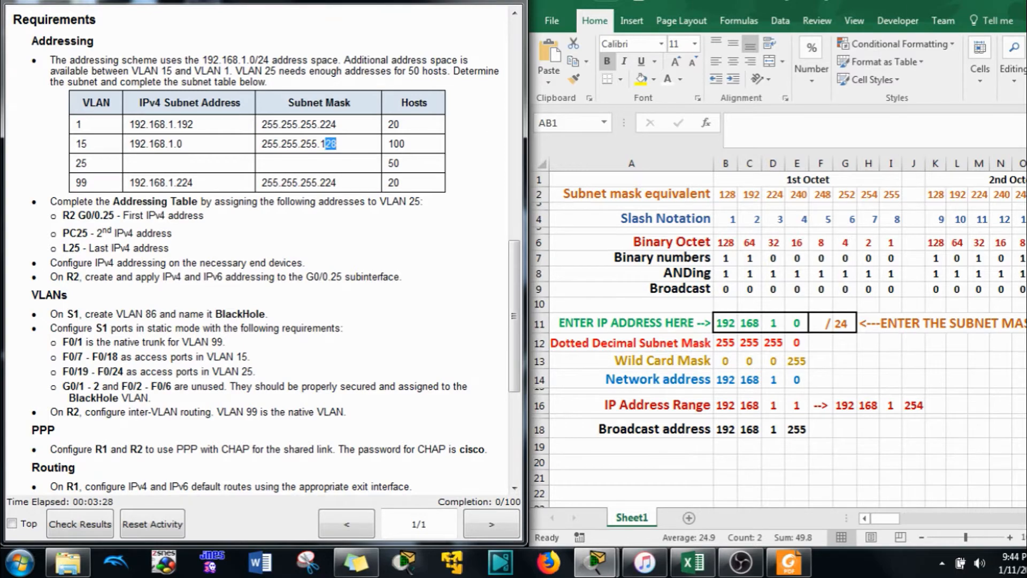
drag(832, 5, 712, 0)
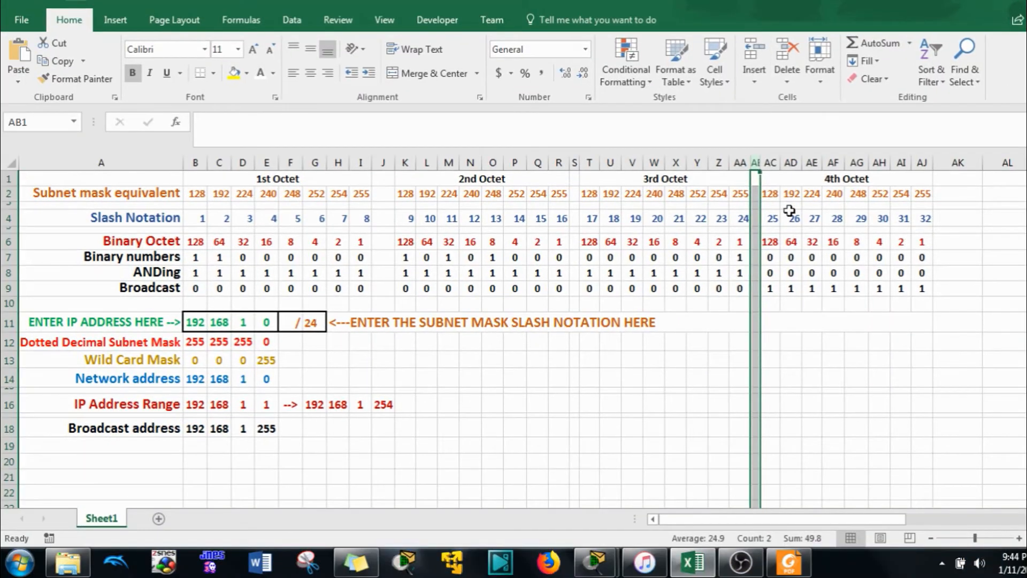
Change the calculator's prefix length in G11 to /25
click(769, 160)
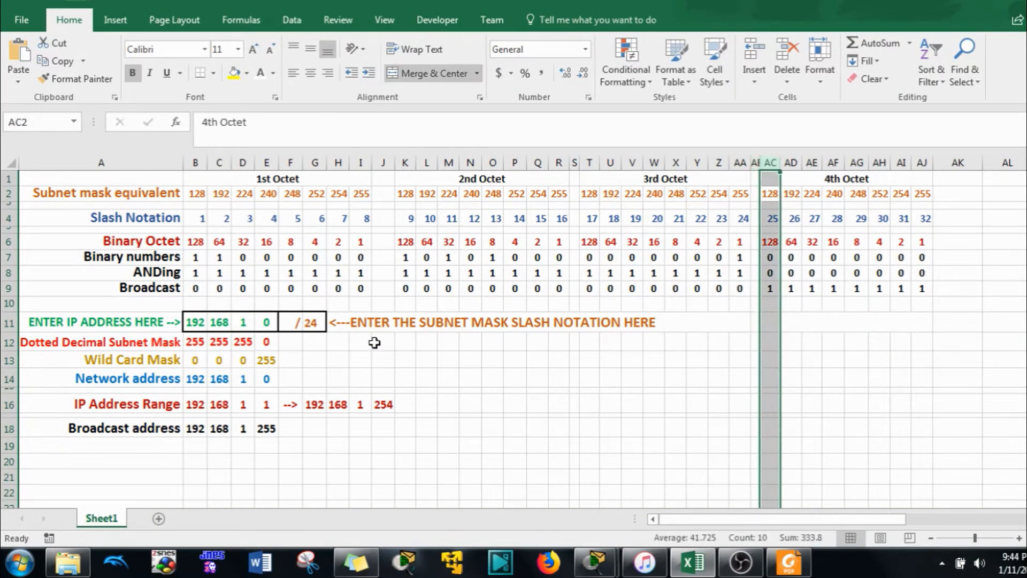
click(298, 321)
click(310, 320)
text(25)
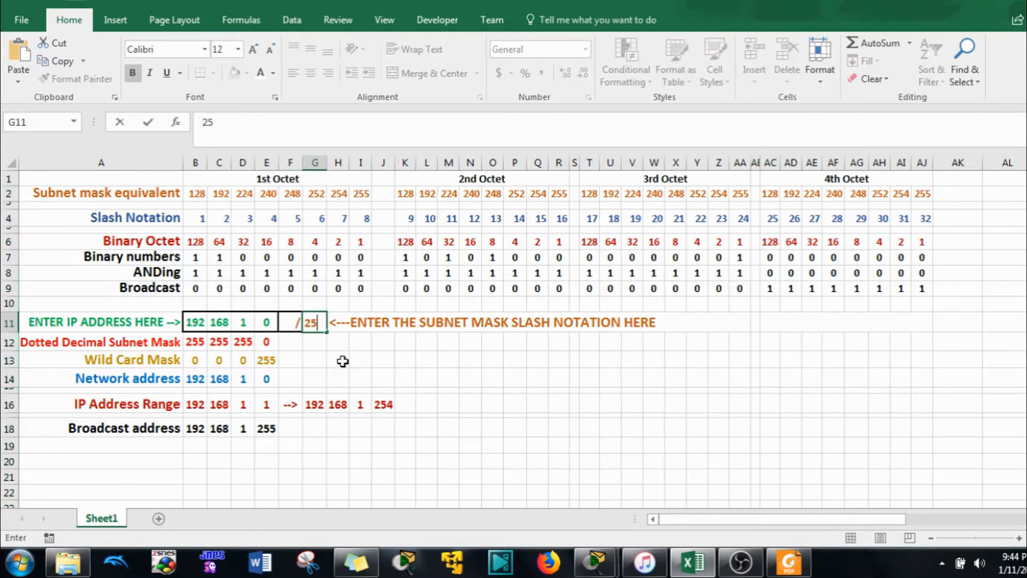
key(Return)
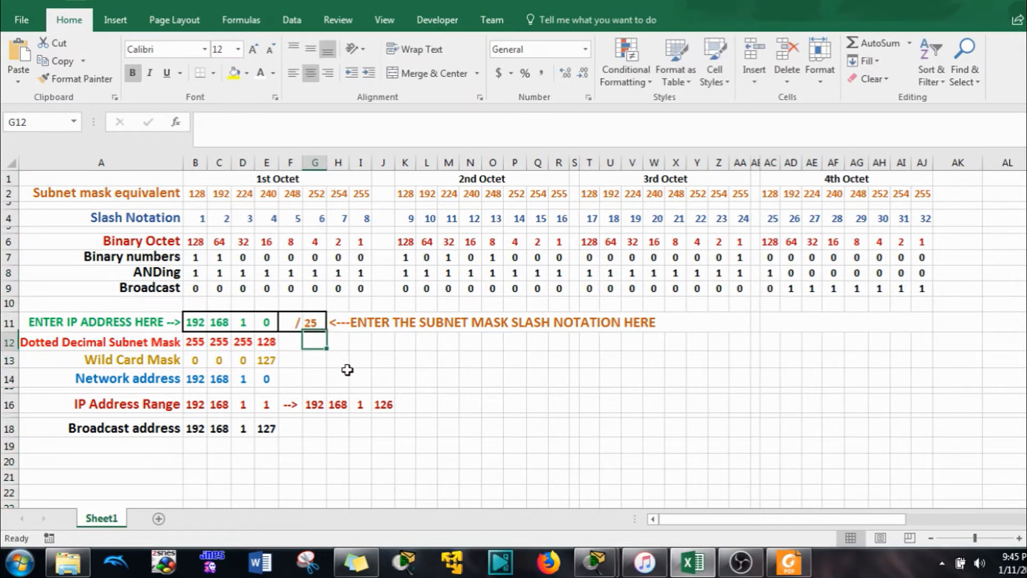
Inspect the ANDing formula in AC8 and the range formulas in E16 and J16
click(768, 273)
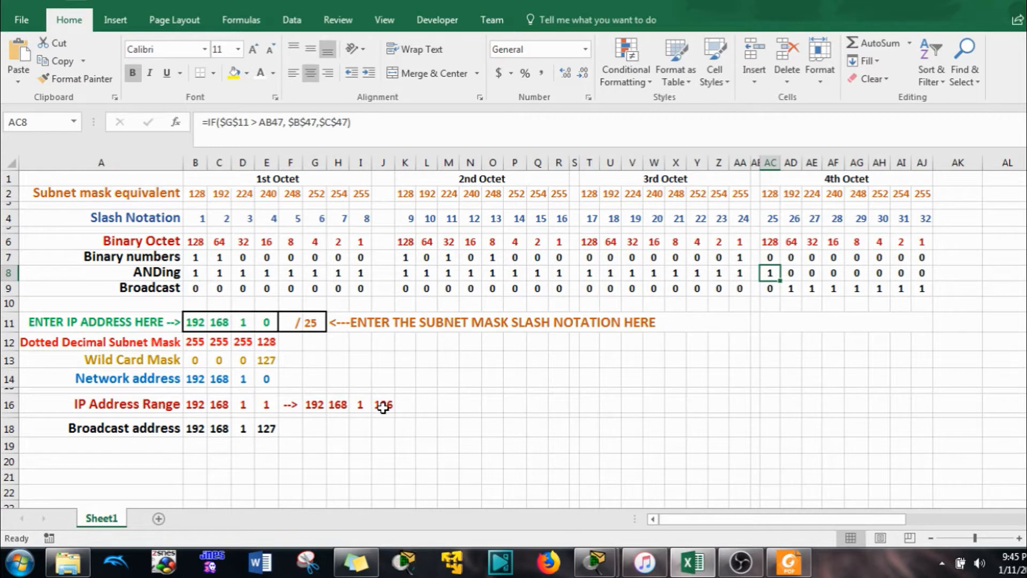
click(266, 407)
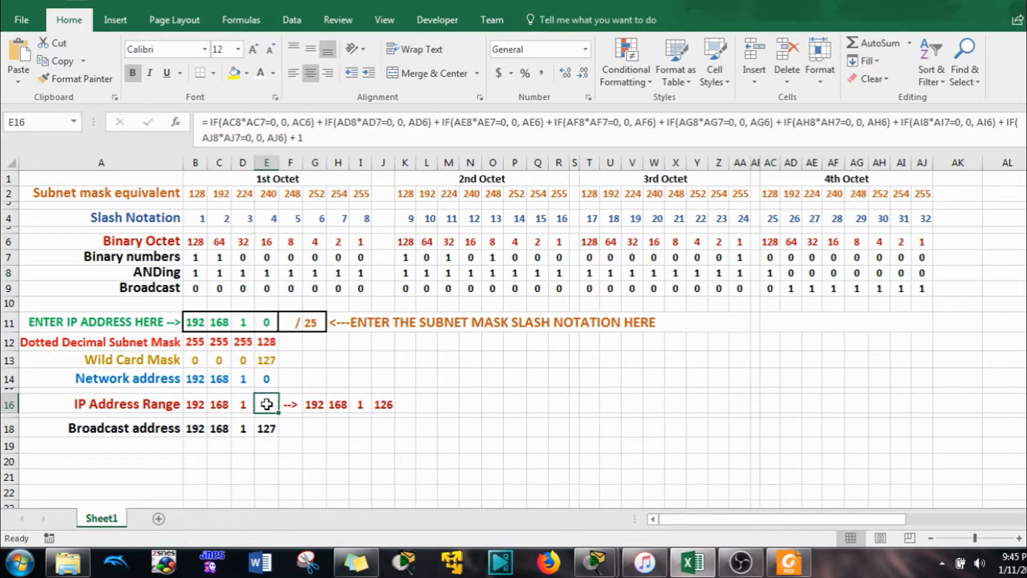
click(392, 408)
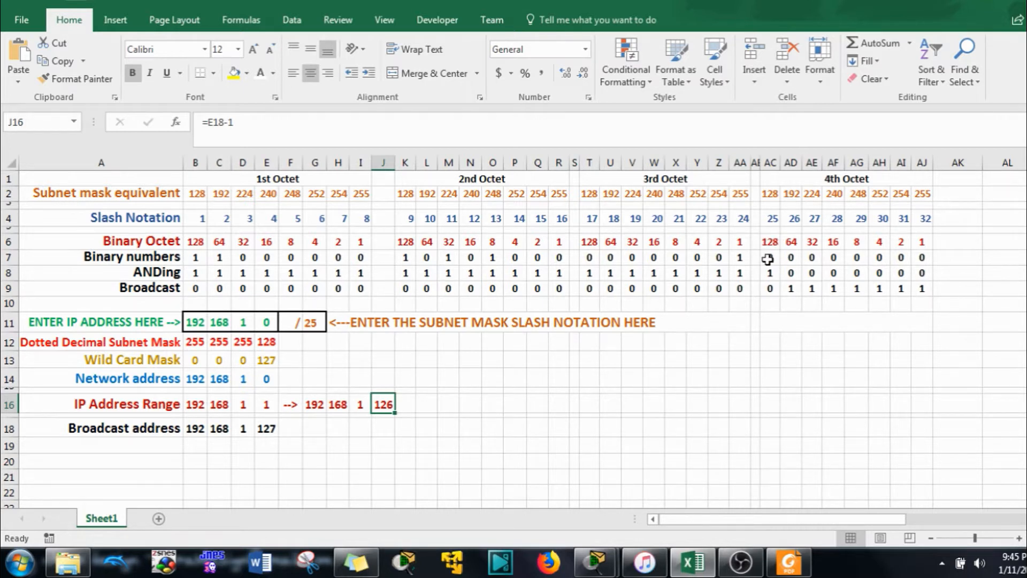
Set the fourth octet to 128 and the prefix length to /26
click(265, 323)
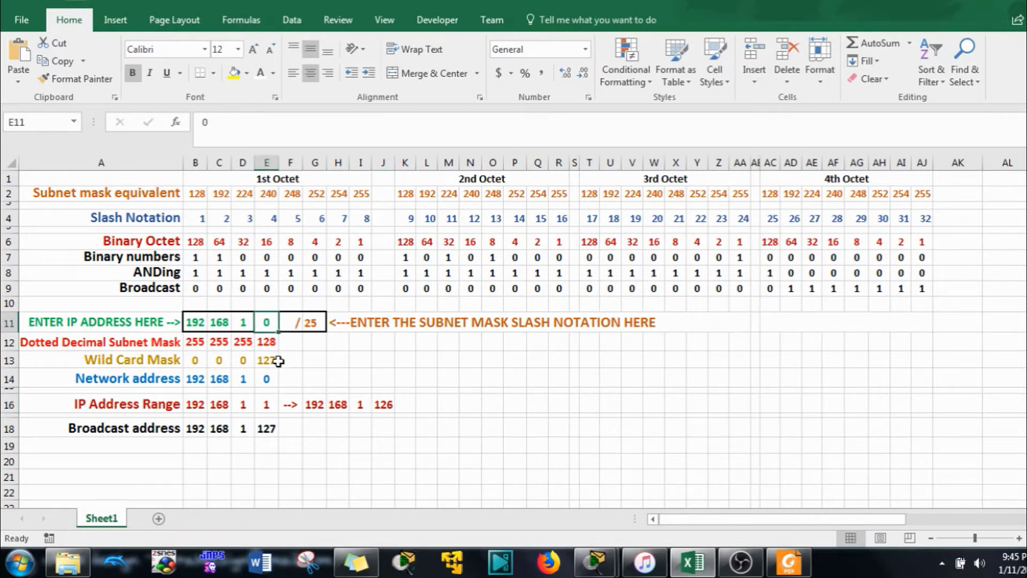
text(128)
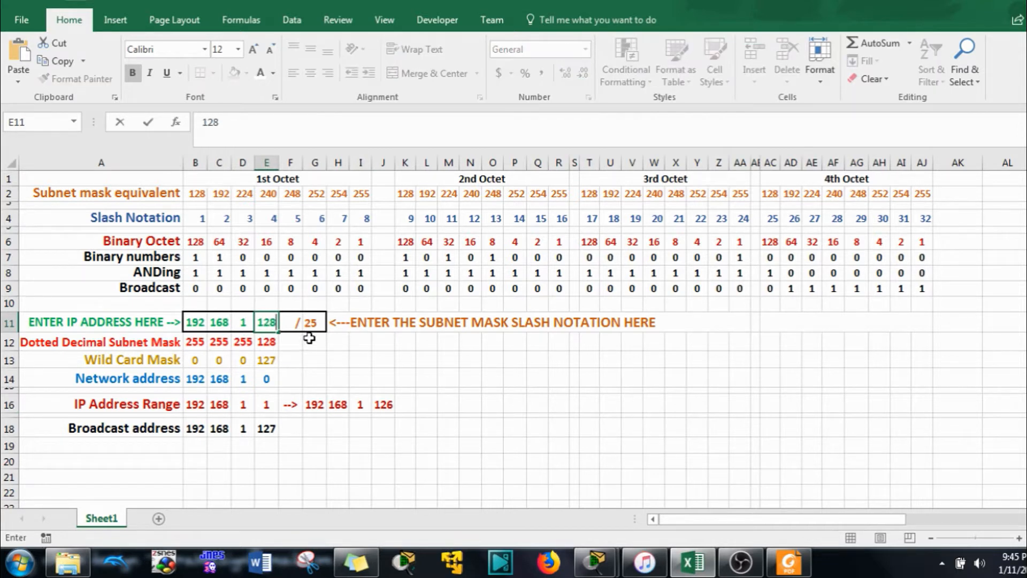
key(Return)
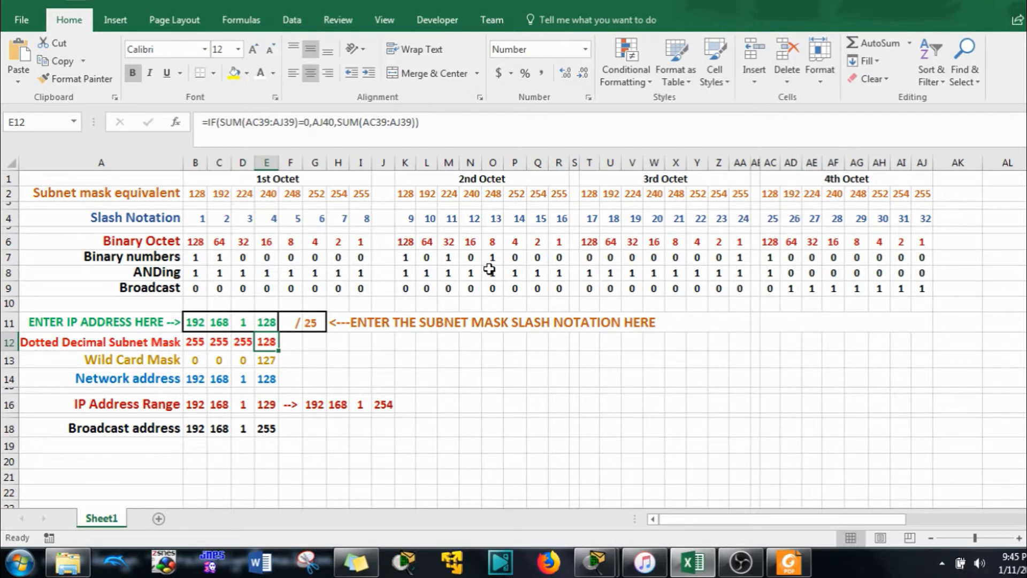
click(310, 327)
text(6)
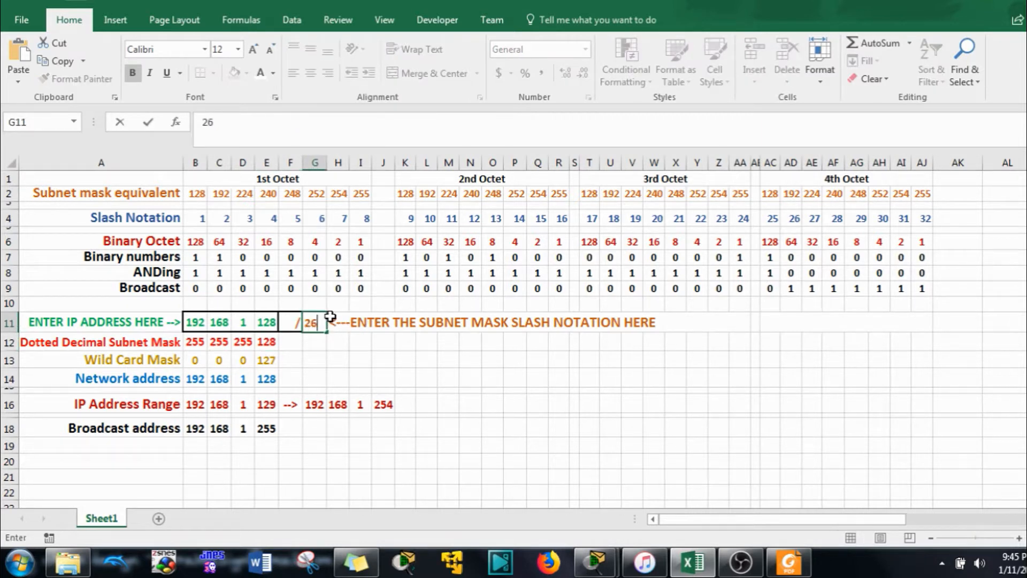
key(Return)
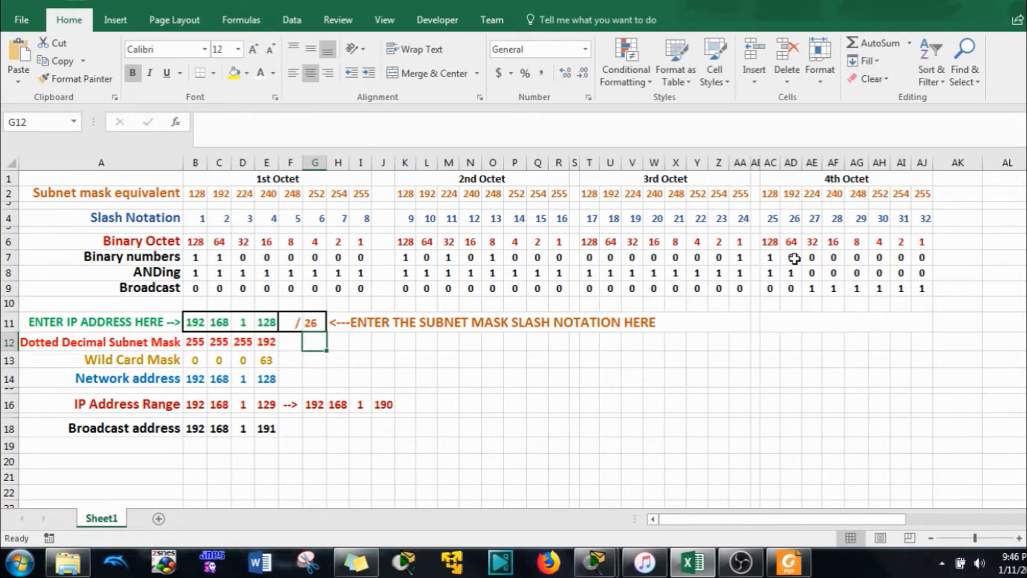
Walk through the /26 column and fourth-octet bit values 1 to 32, then dock Excel on the right half
click(810, 162)
click(796, 161)
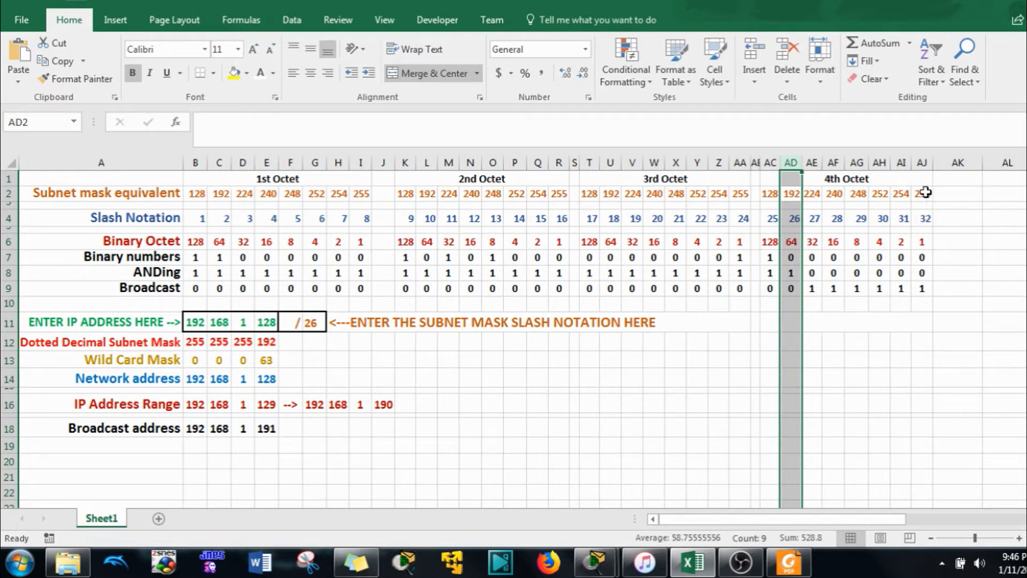
click(925, 241)
click(902, 241)
click(880, 242)
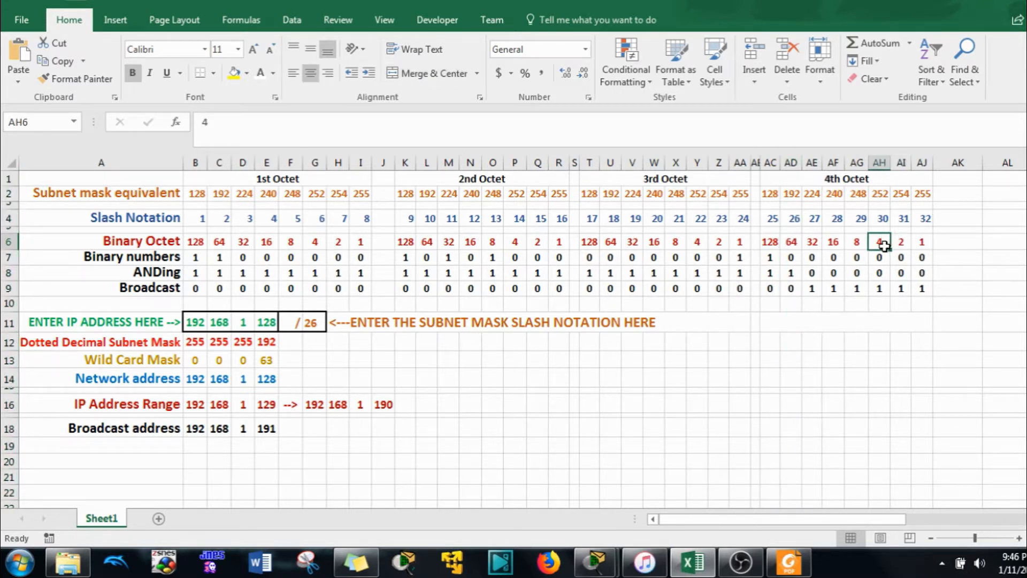
click(860, 244)
click(835, 242)
click(811, 242)
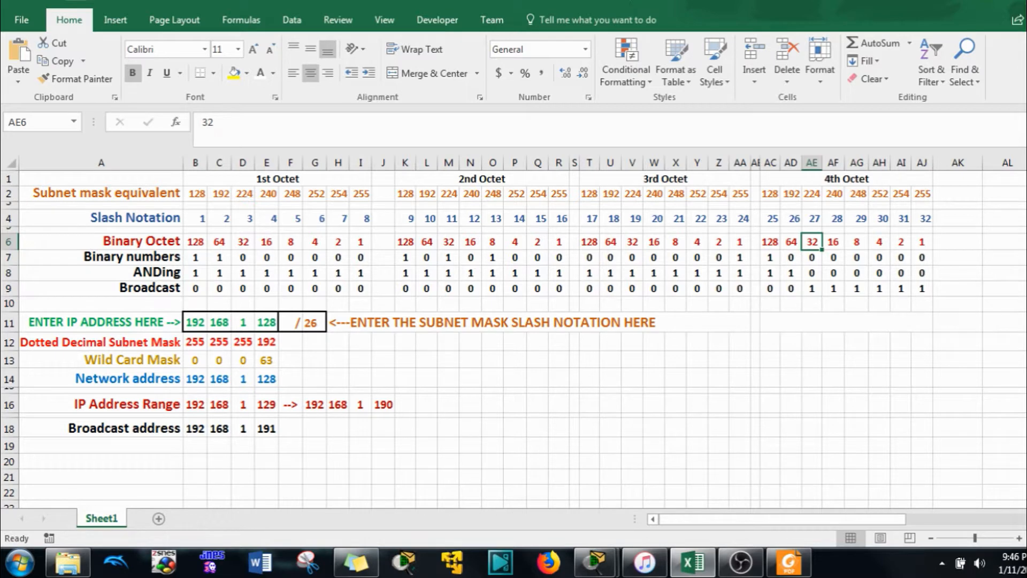
drag(561, 2, 1026, 65)
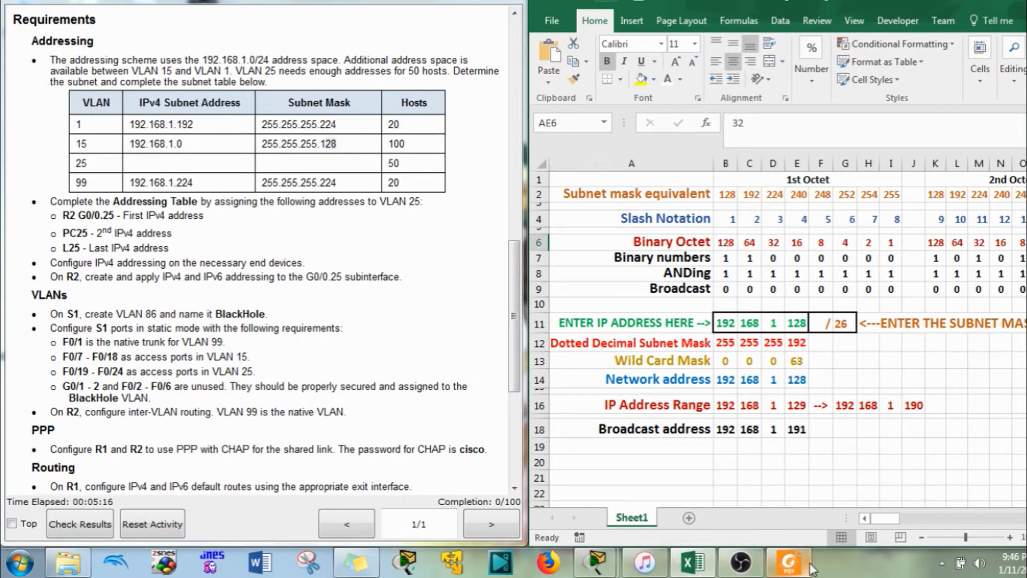
In the PDF addressing table, check the subnet mask entries for R2 G0/0.25, PC25 and L25
click(792, 562)
scroll(334, 321, down, 10)
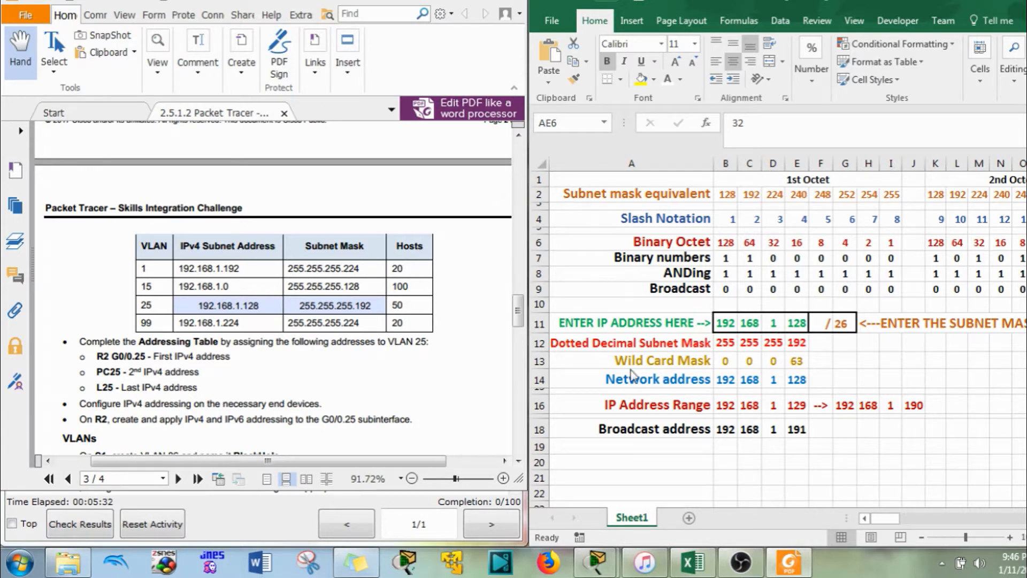
click(376, 302)
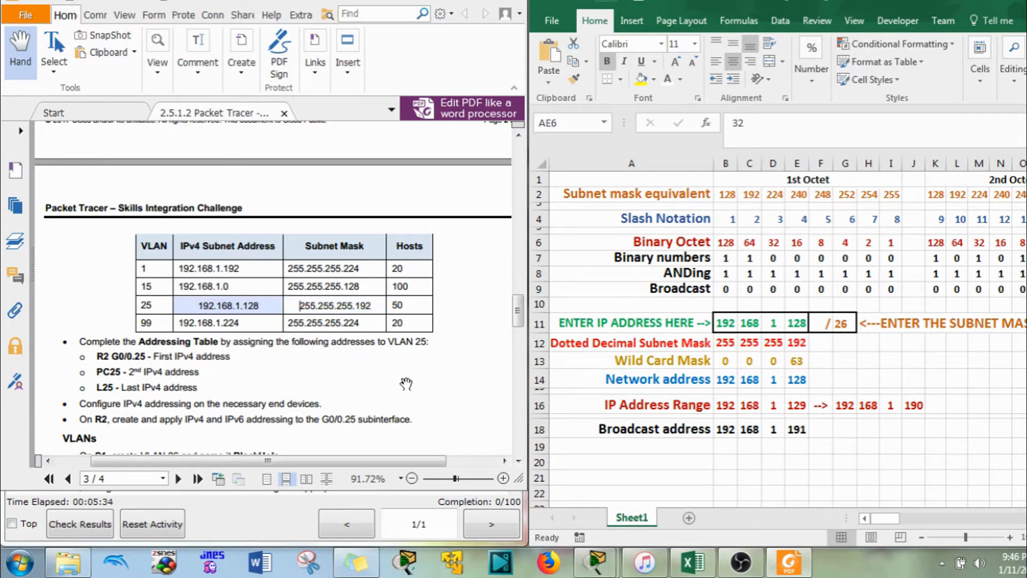
scroll(406, 383, up, 9)
scroll(396, 382, down, 11)
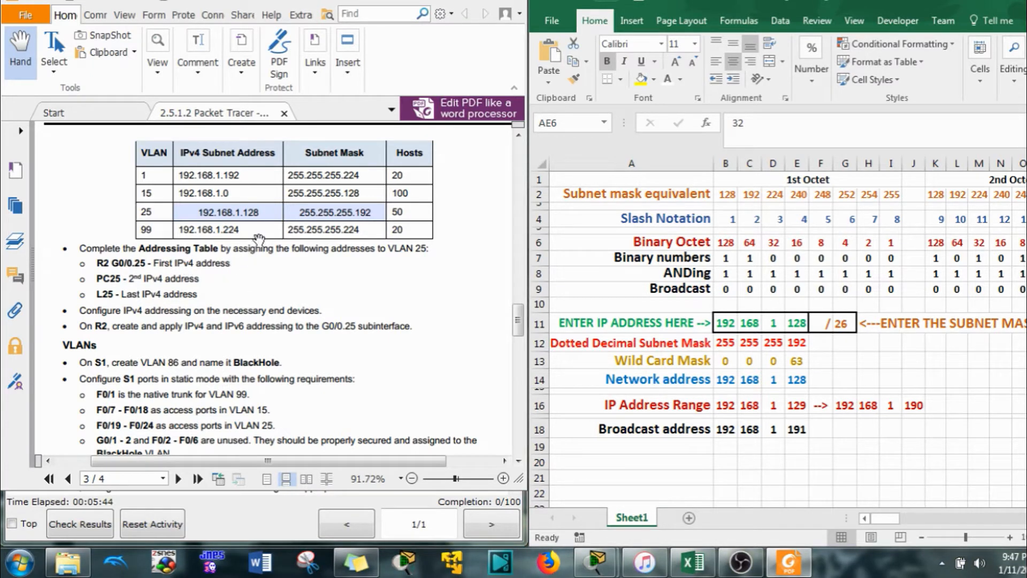
scroll(247, 254, up, 10)
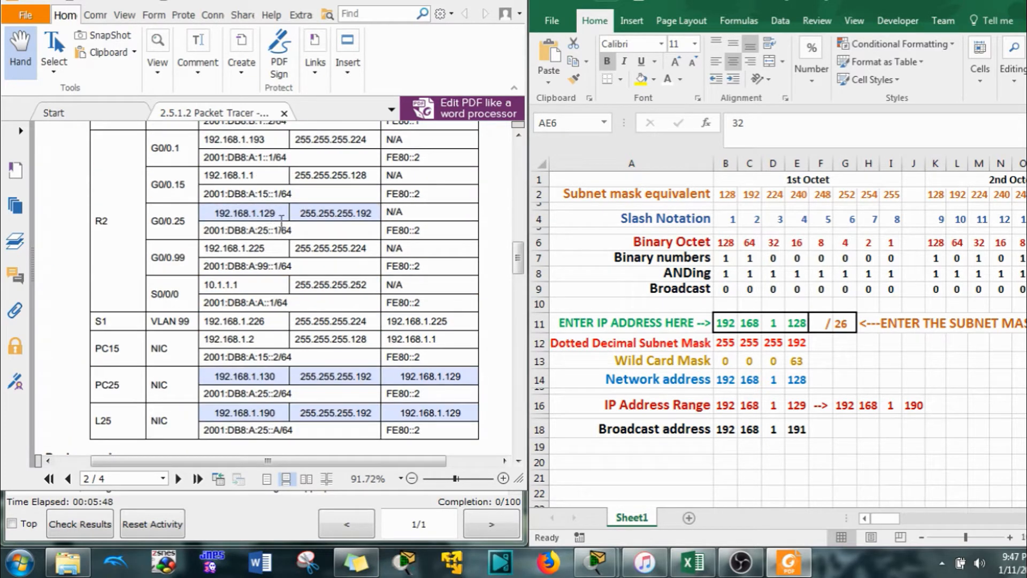
click(374, 213)
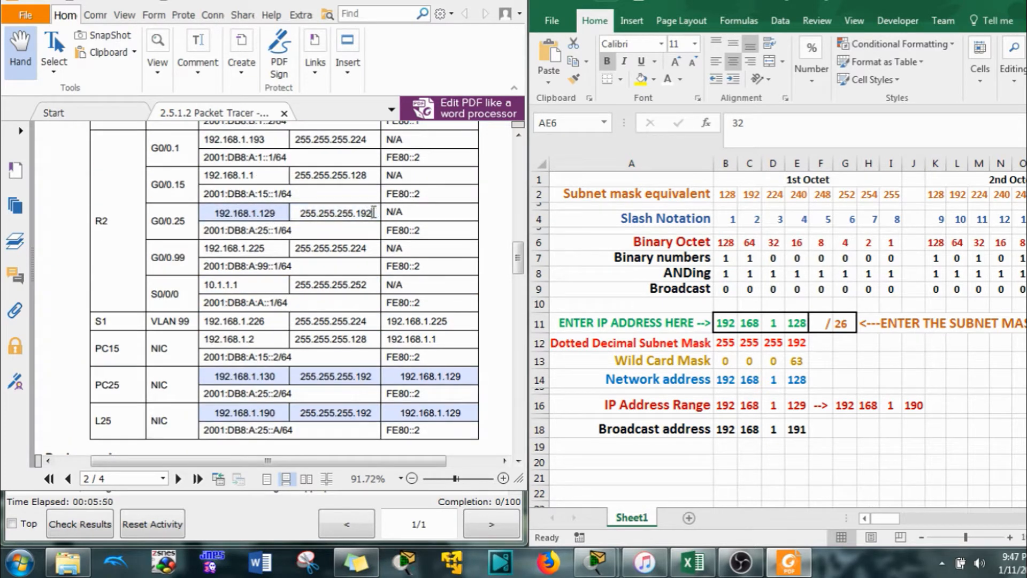
drag(373, 213, 309, 219)
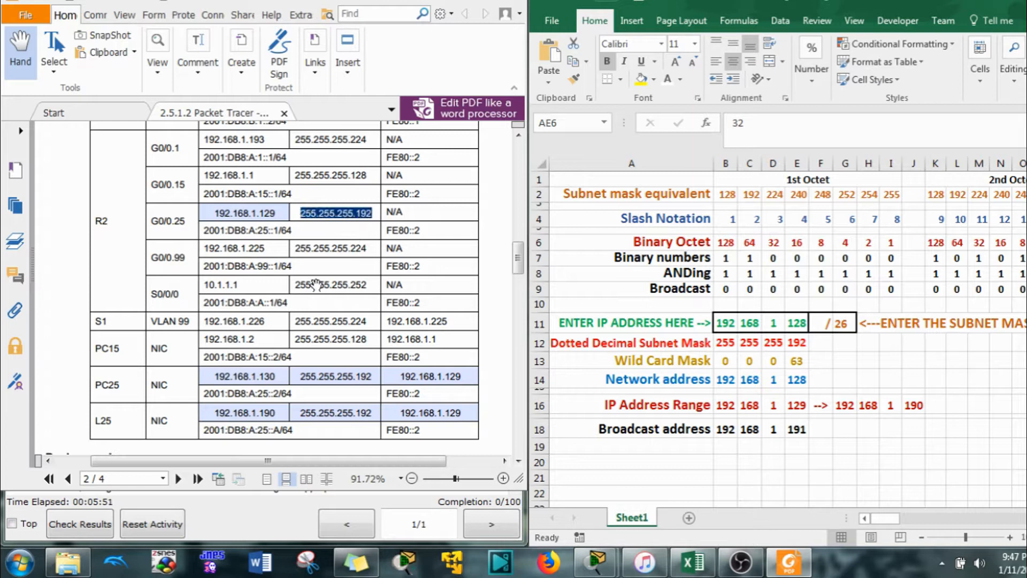
click(374, 374)
click(363, 413)
Confirm last host 192.168.1.190 and PC25's gateway entry, then minimize Excel
scroll(337, 405, down, 5)
scroll(337, 405, down, 5)
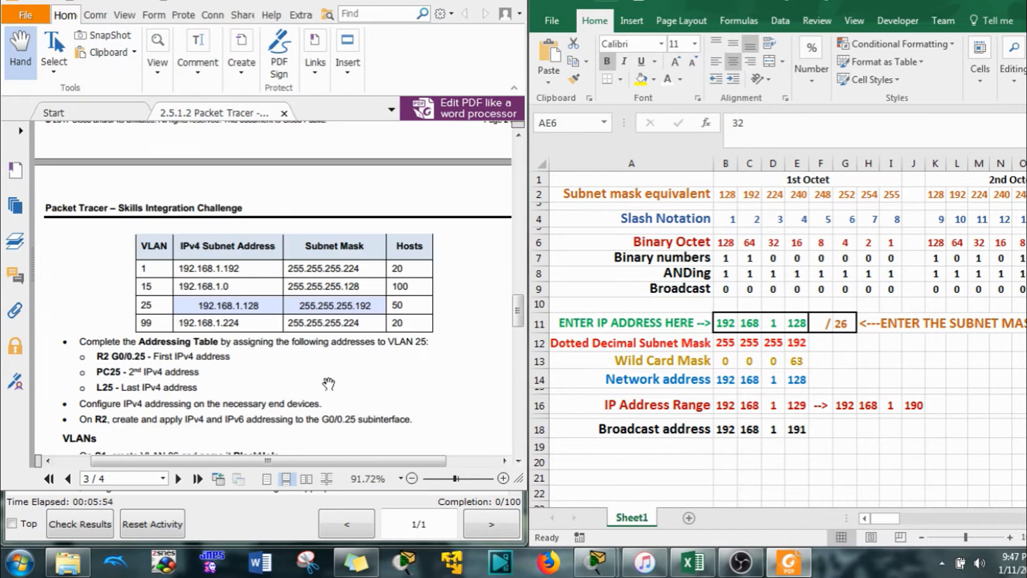
scroll(302, 367, down, 2)
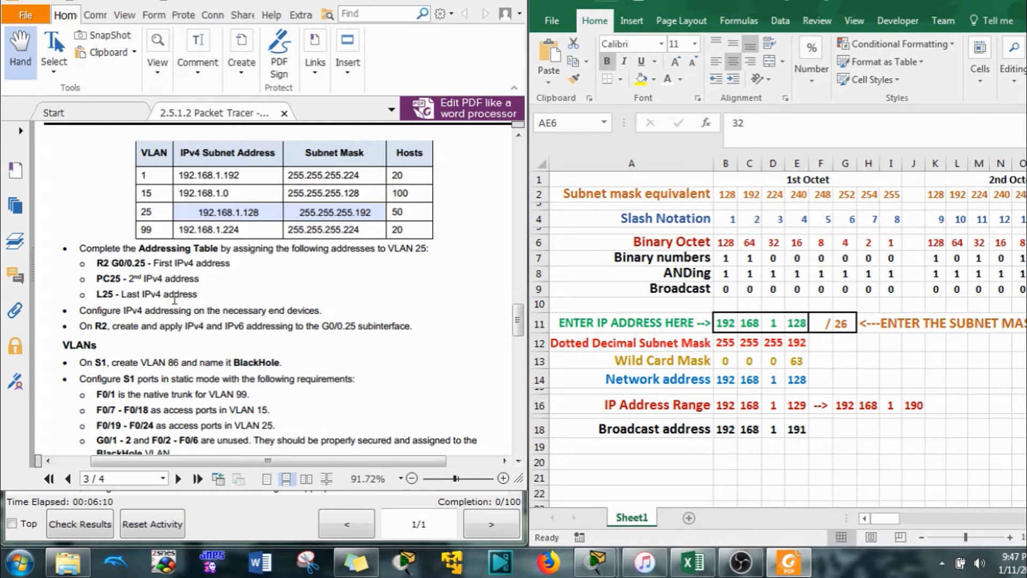
click(913, 407)
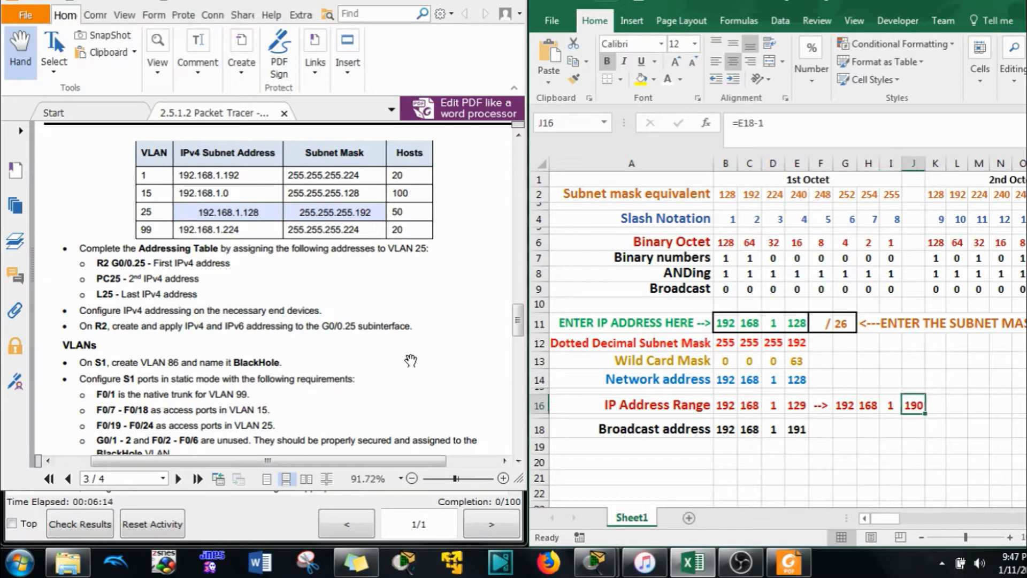
click(410, 360)
scroll(375, 321, up, 10)
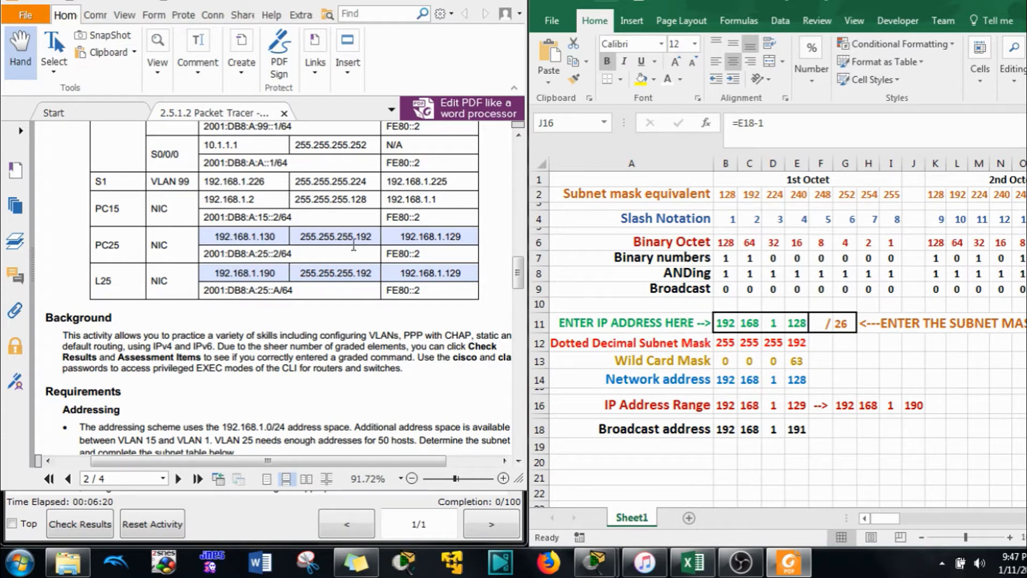
click(446, 237)
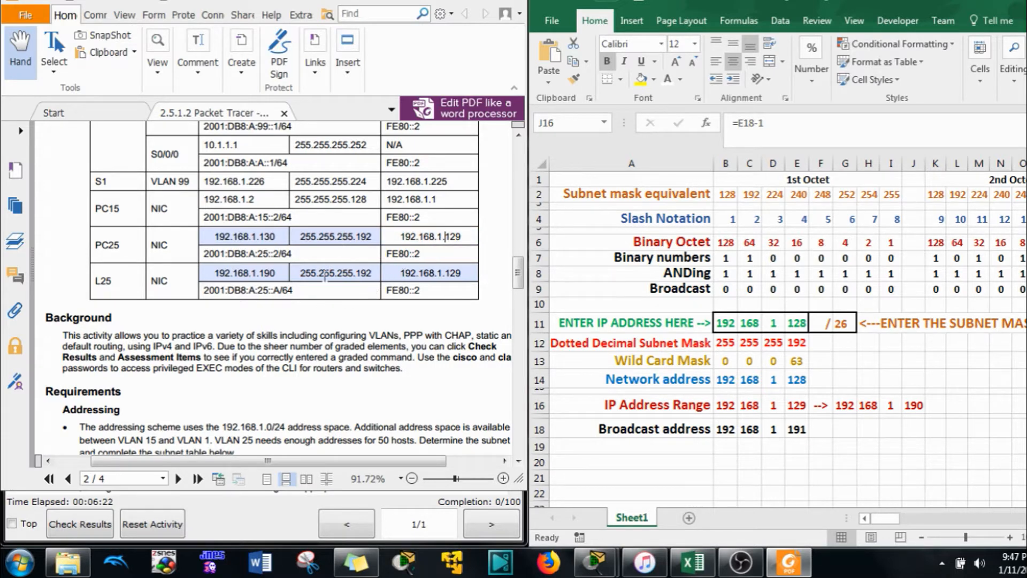
click(986, 2)
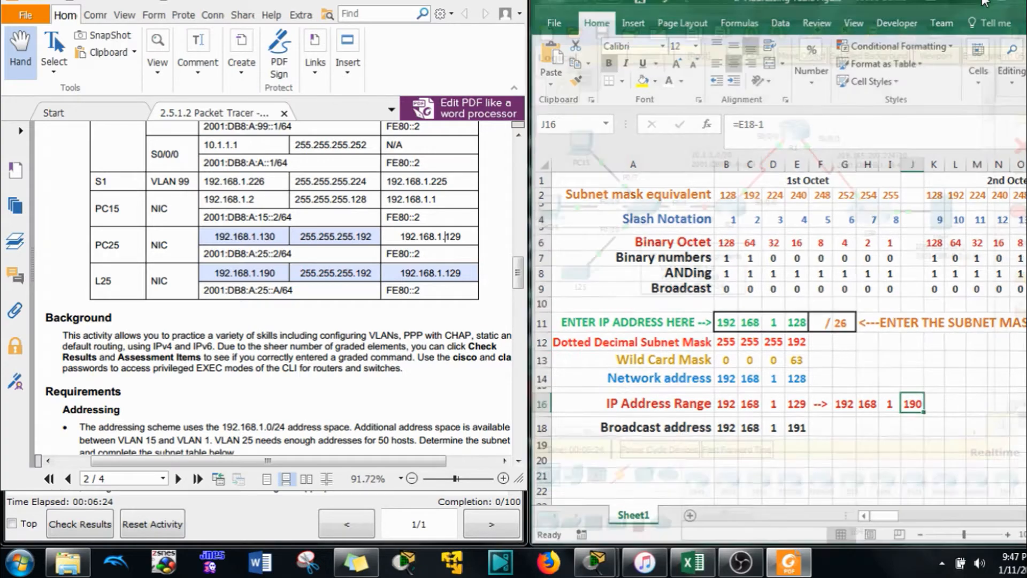
Open L25's settings and reach its FastEthernet0 interface configuration
scroll(358, 310, down, 6)
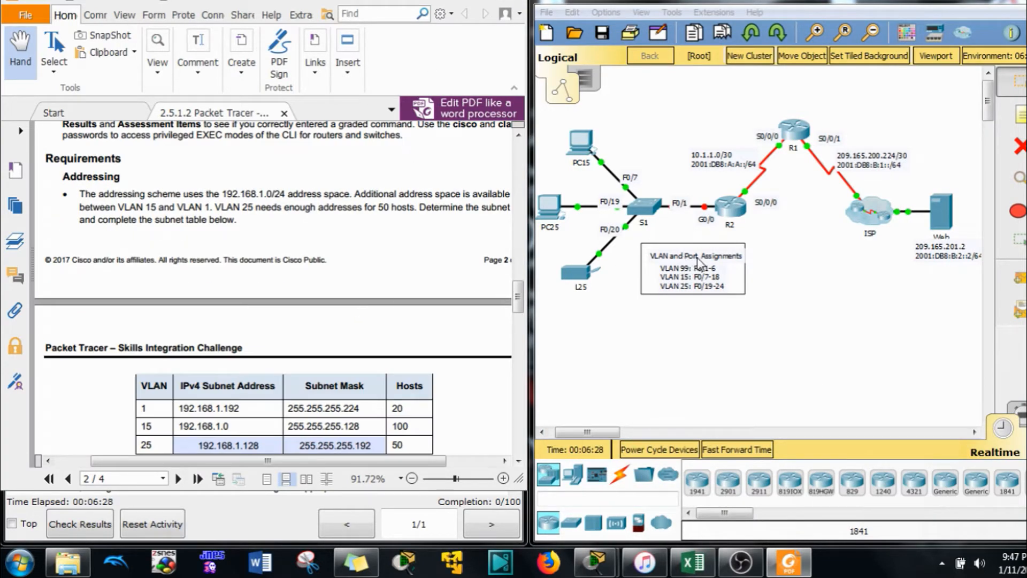
click(571, 269)
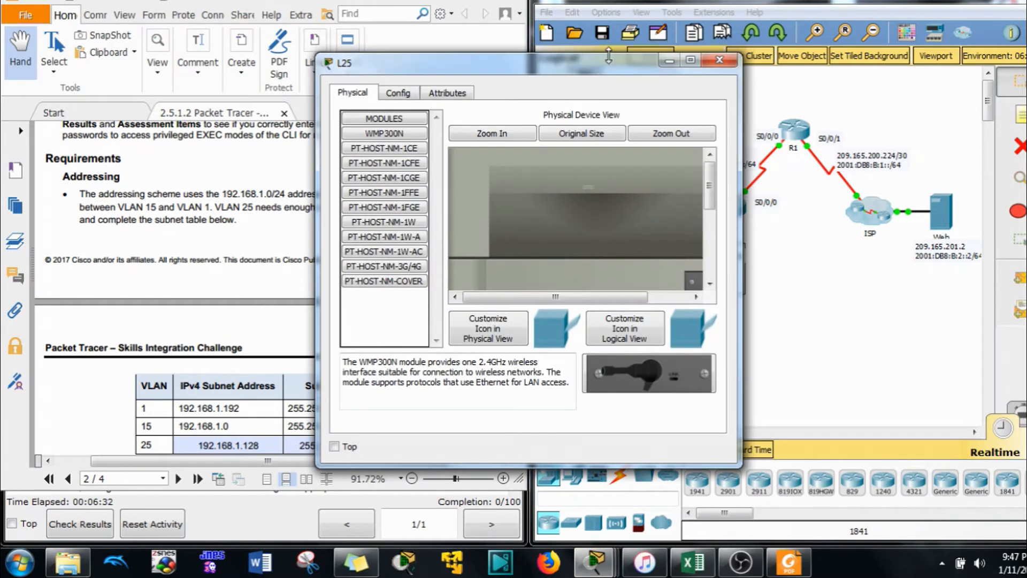
drag(508, 58, 767, 27)
click(663, 53)
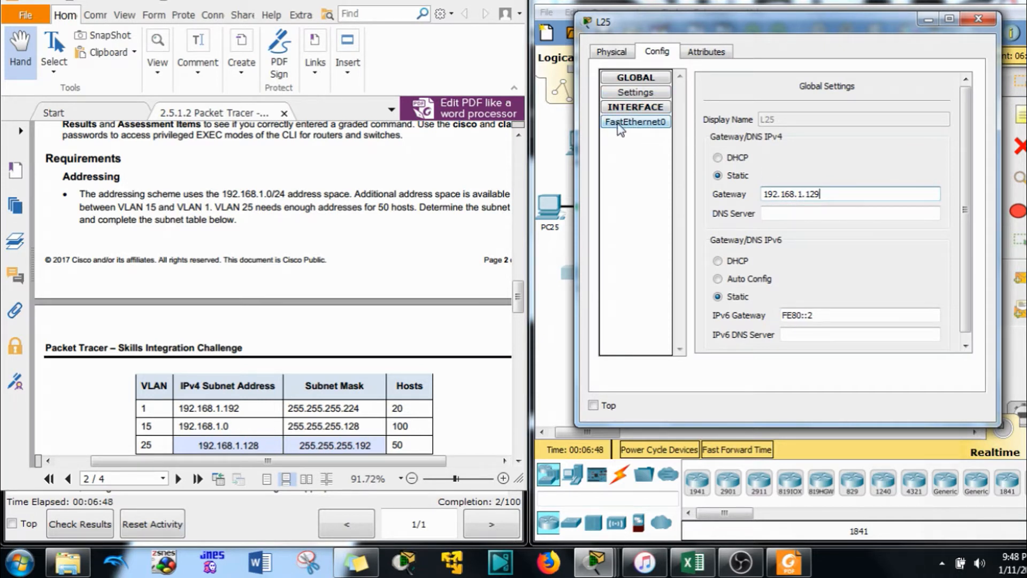
click(635, 122)
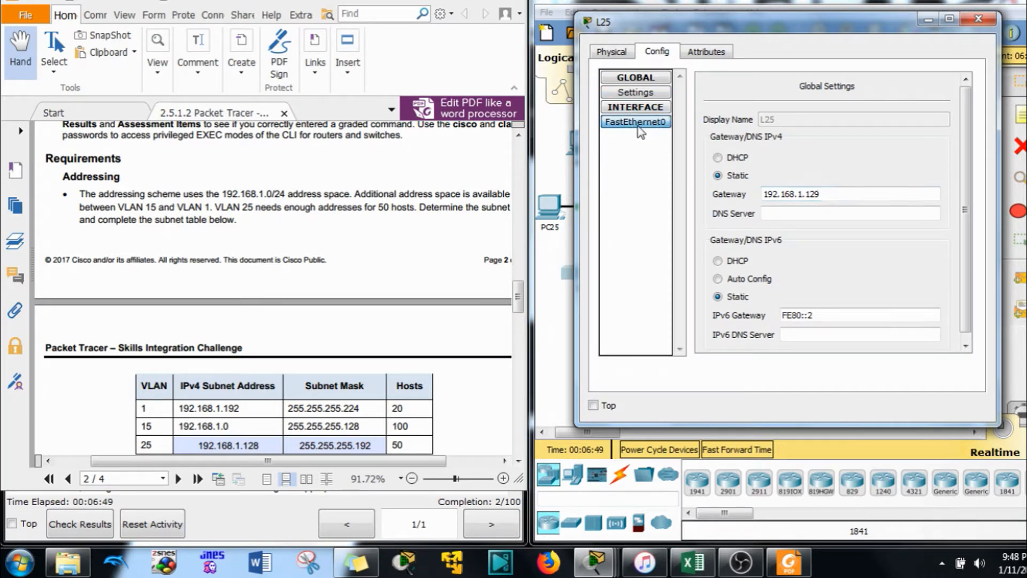
Give L25's FastEthernet0 IP 192.168.1.190 and mask 255.255.255.192, then close its window
click(875, 195)
scroll(433, 327, up, 5)
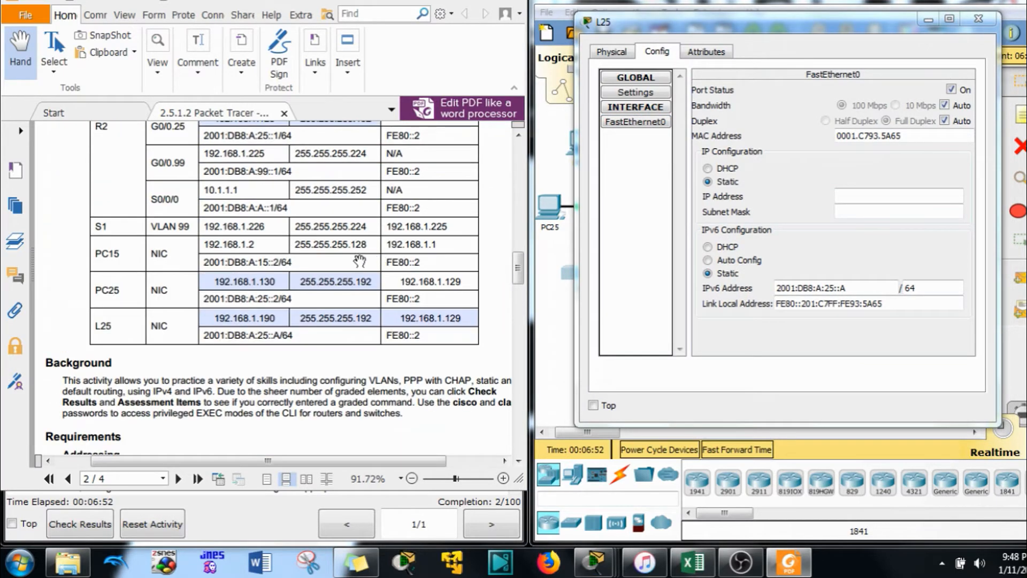
click(878, 196)
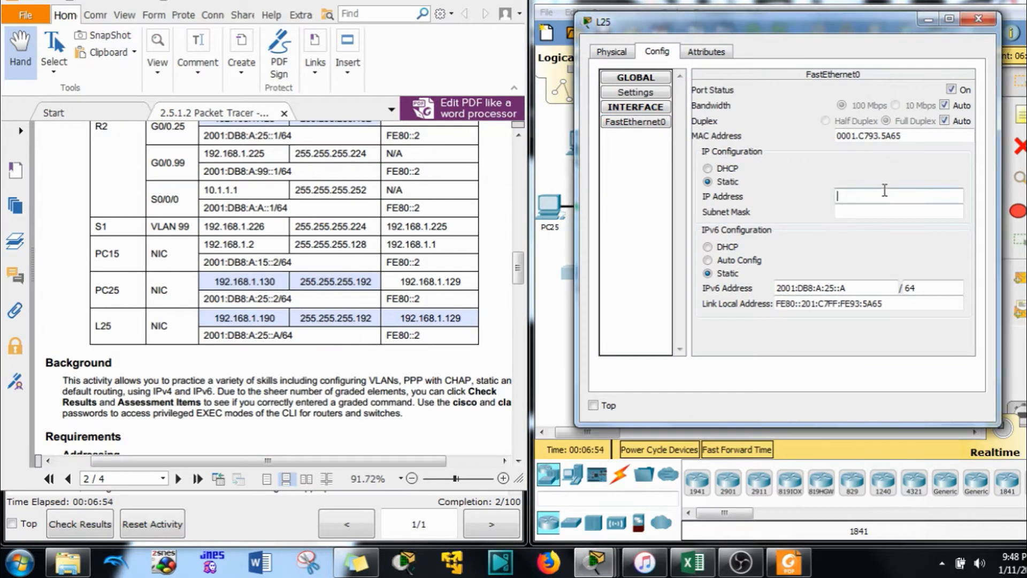
text(192.168.1.190)
key(Tab)
key(Right)
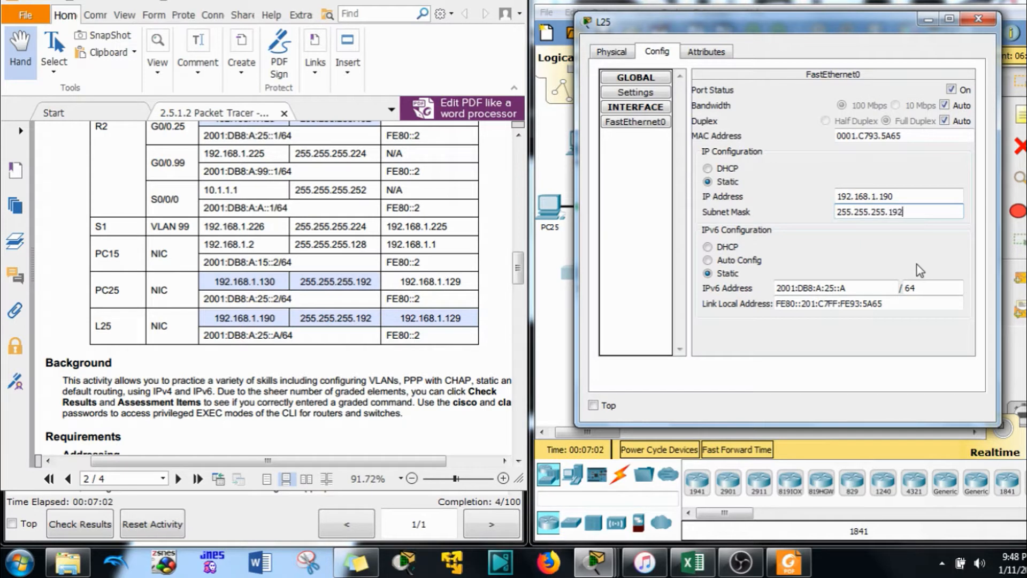
key(Tab)
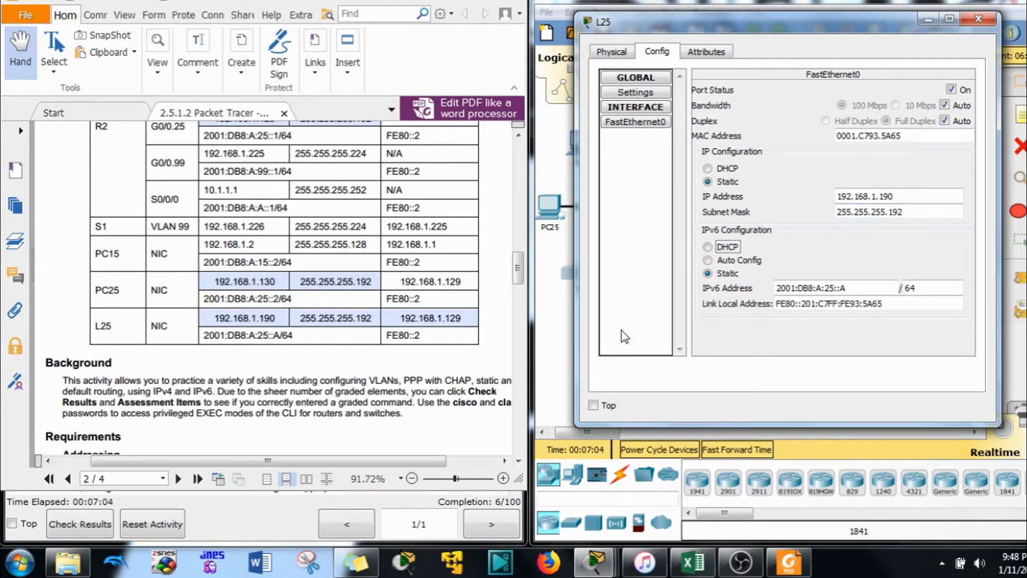
click(929, 20)
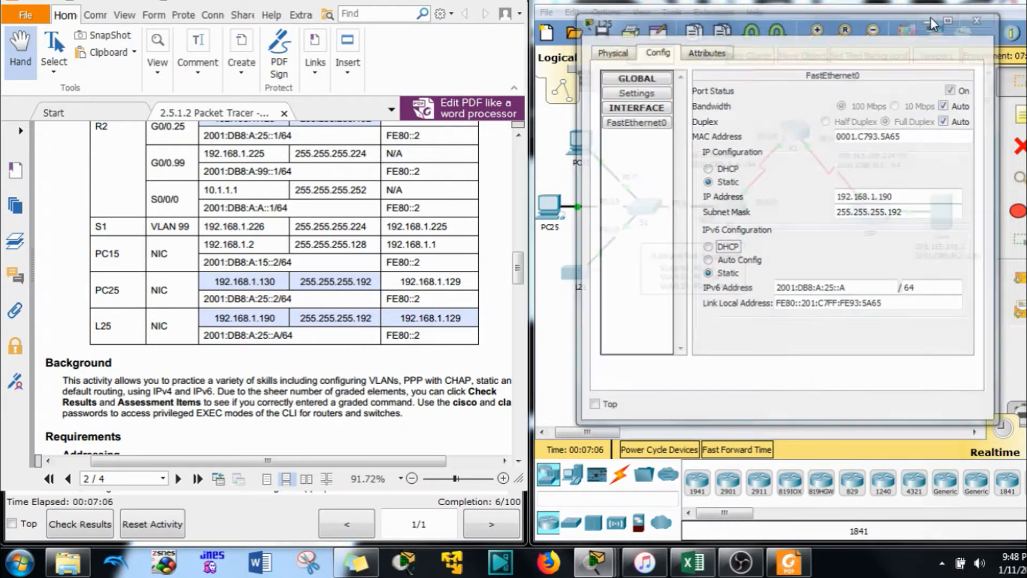
Open PC25's window, dismissing the locked-configuration warnings, and reach its Desktop applications
click(549, 206)
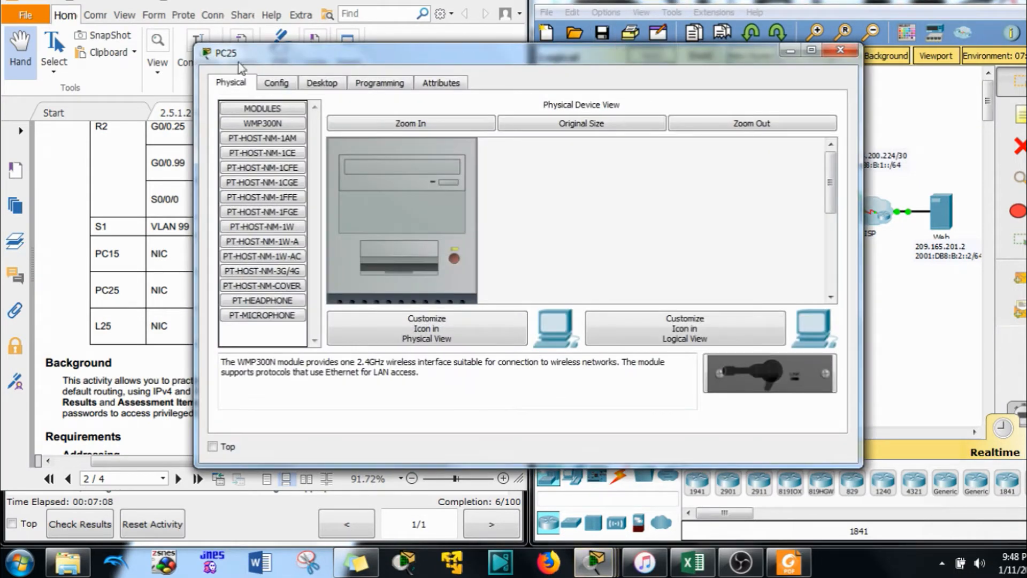
drag(195, 60, 438, 62)
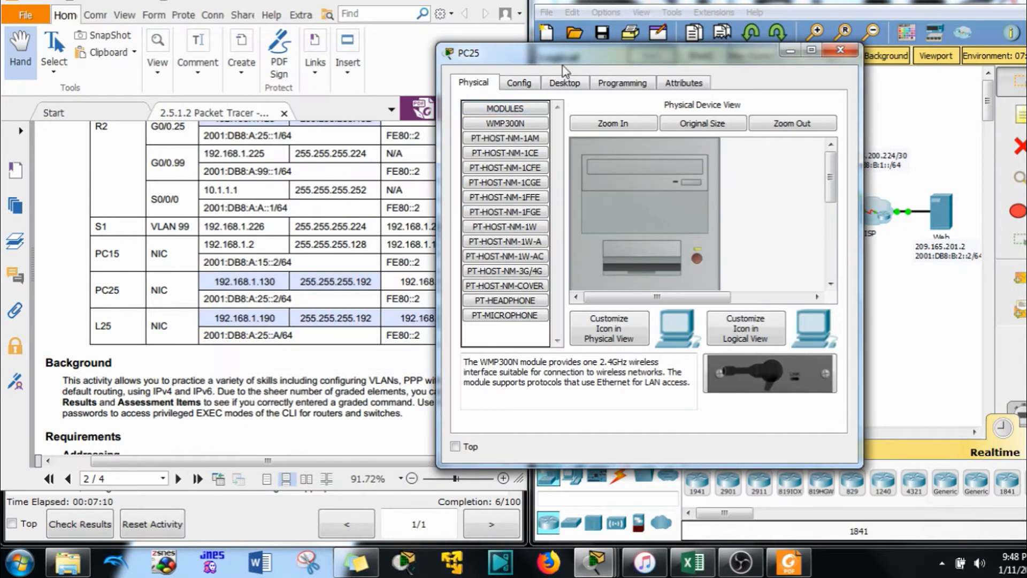
drag(562, 59, 755, 9)
click(710, 33)
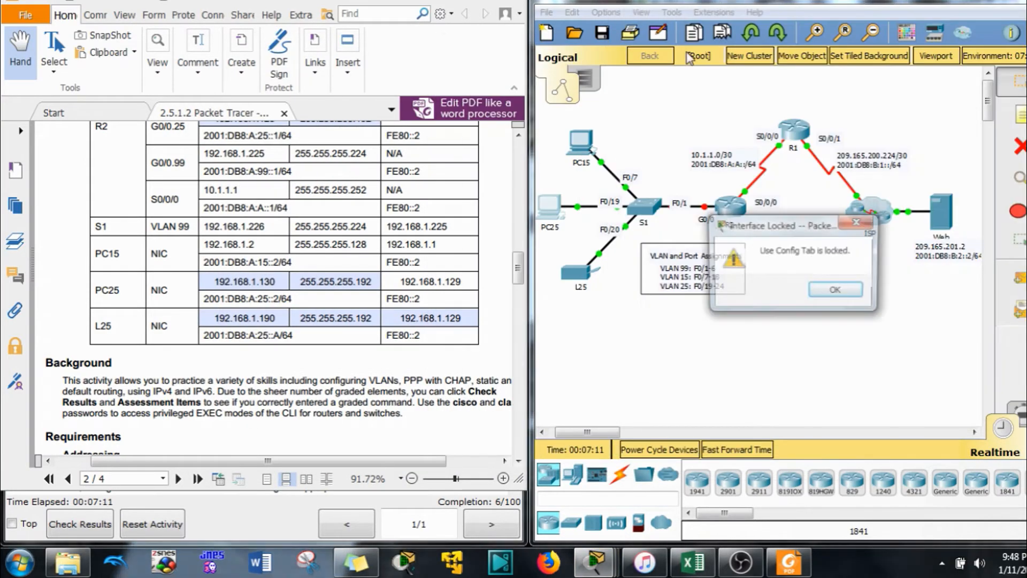
click(848, 294)
click(695, 35)
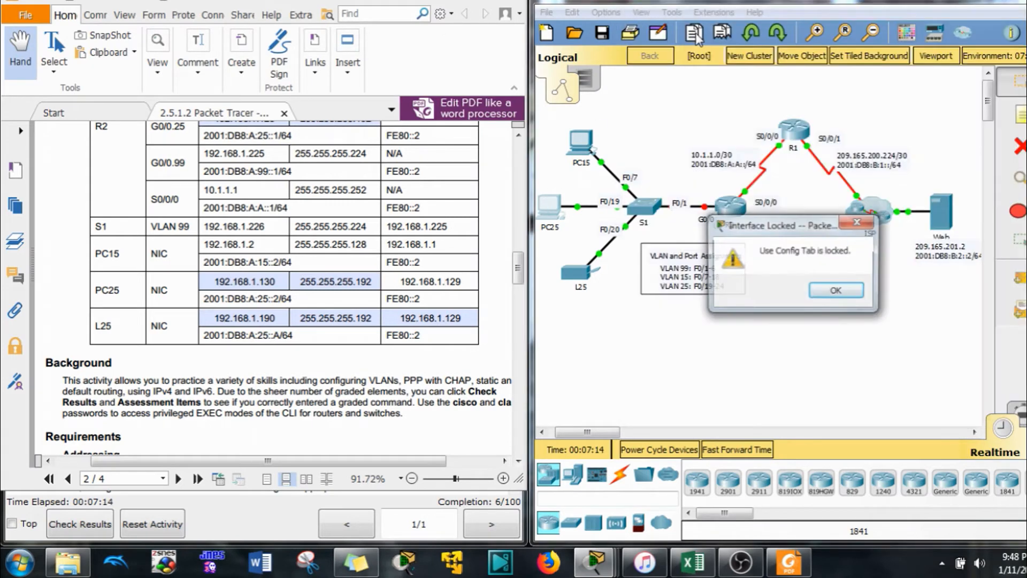
click(834, 290)
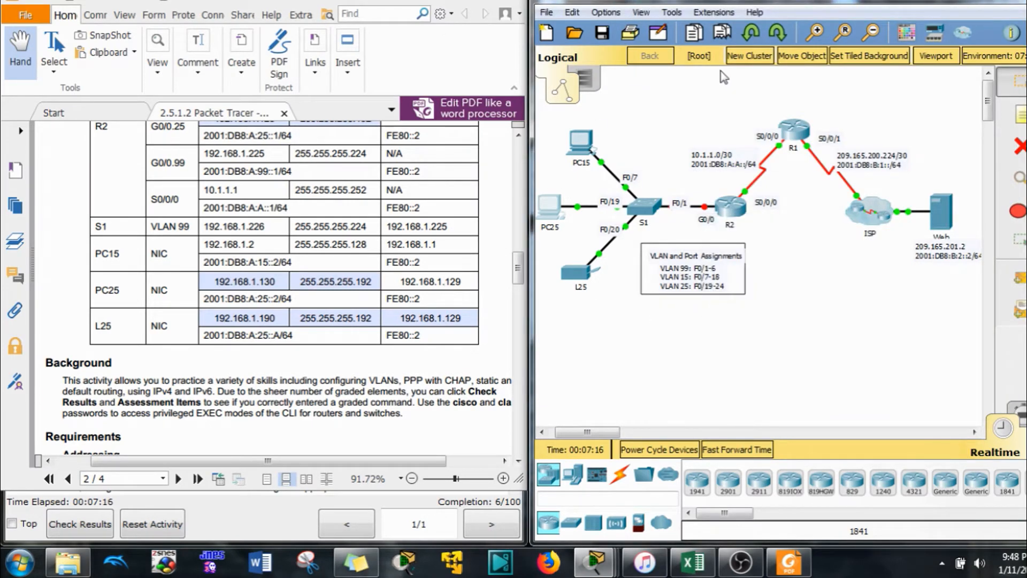
click(553, 213)
click(758, 33)
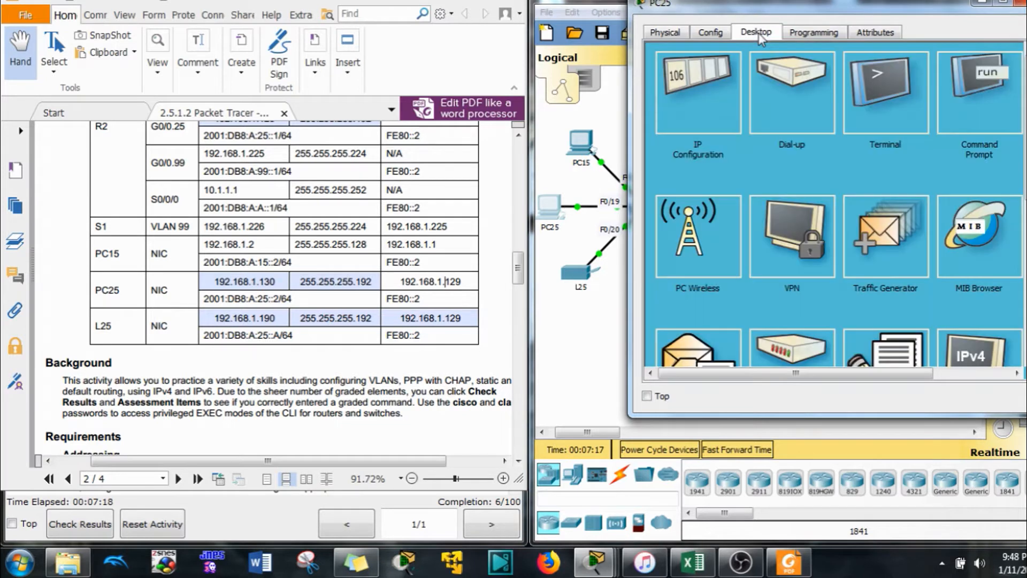
Set PC25 to 192.168.1.130, mask 255.255.255.192, gateway 192.168.1.129, and close the window
click(698, 96)
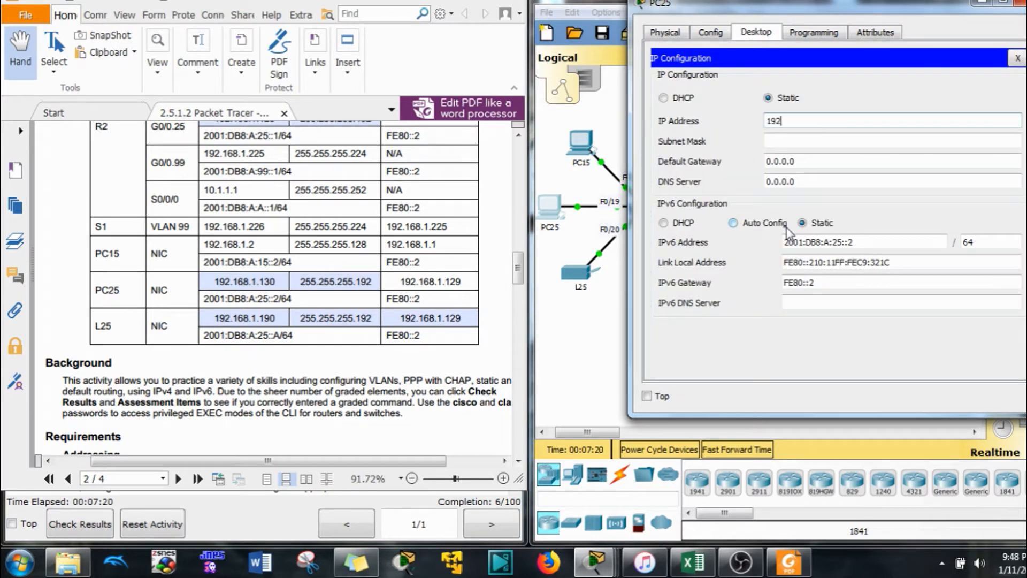
text(192.168.1.130)
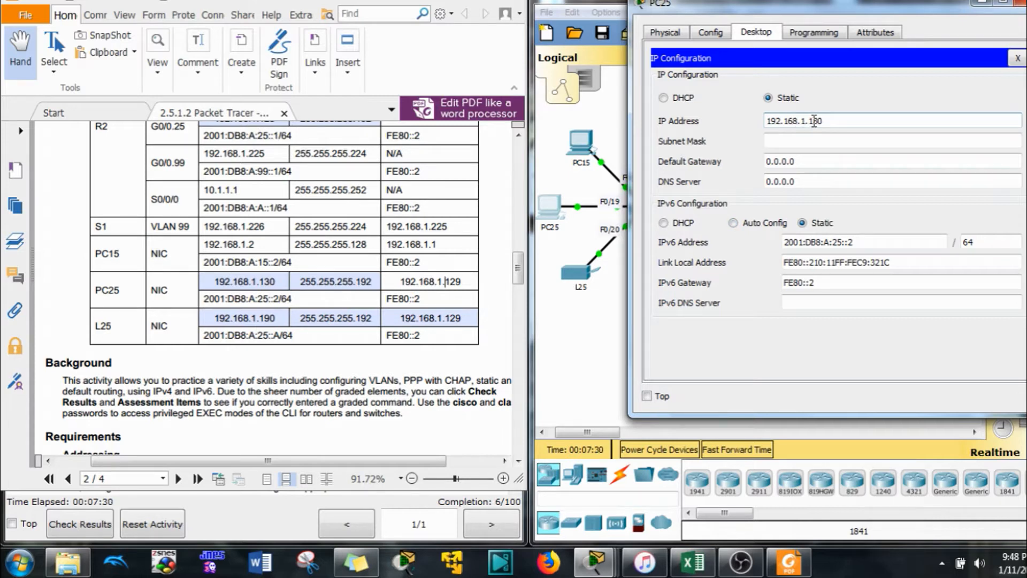
drag(814, 121, 725, 123)
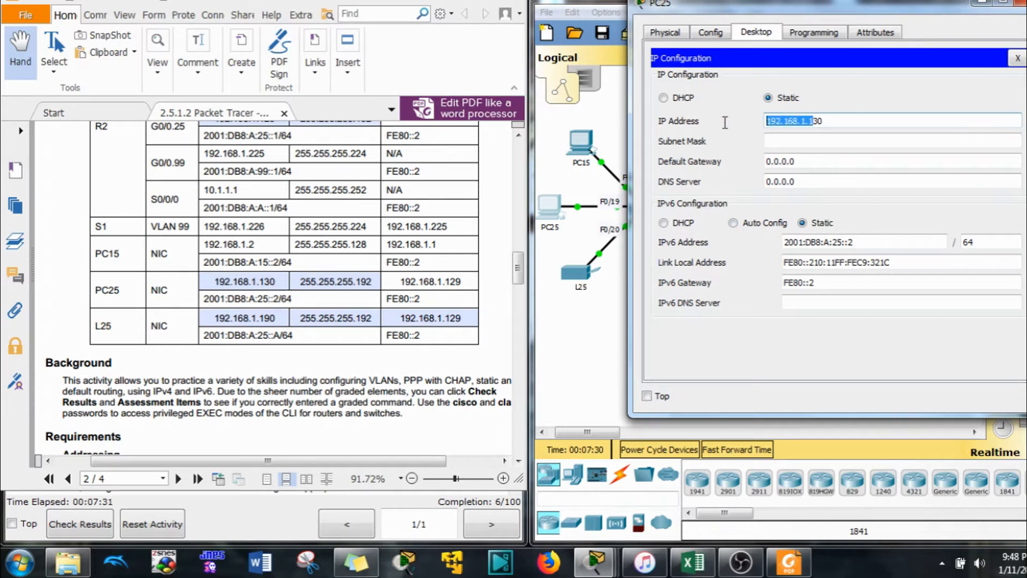
click(801, 141)
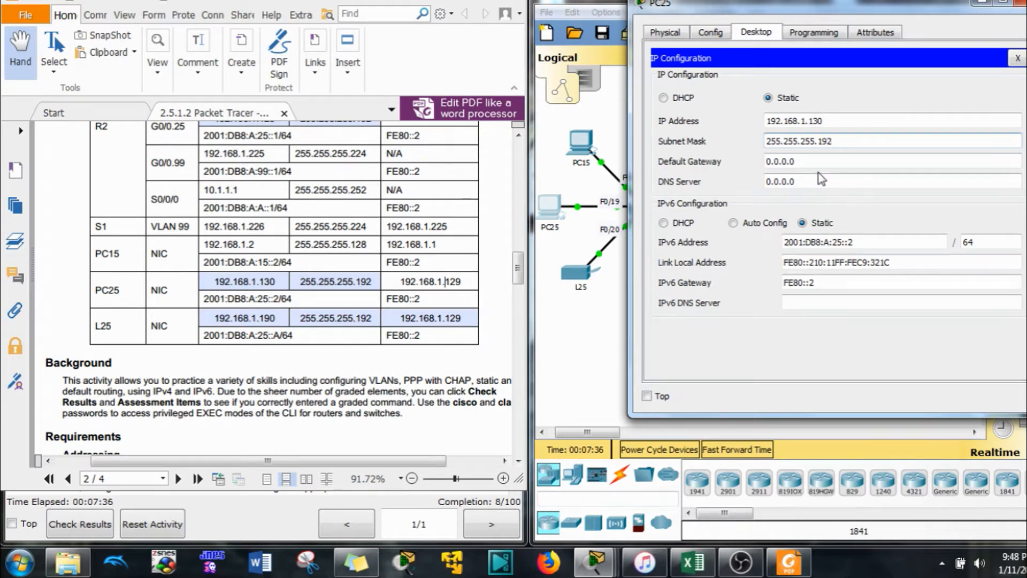
key(Tab)
text(192.168.1.1)
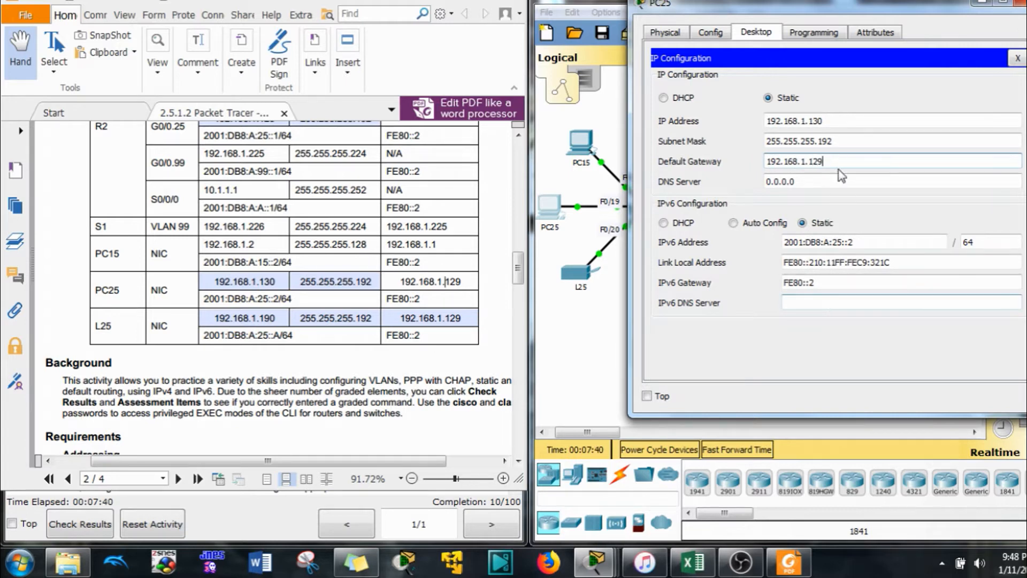
click(832, 183)
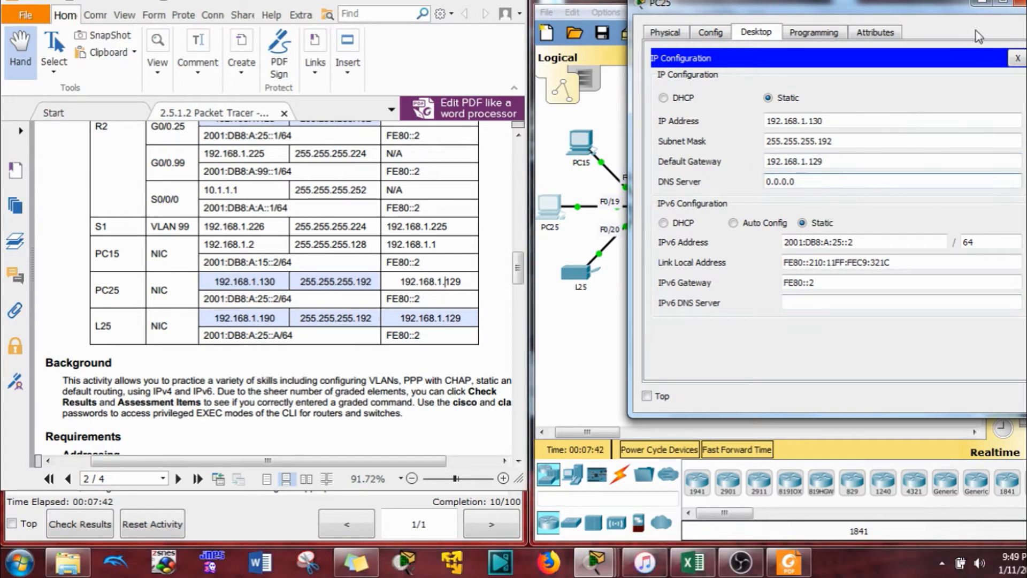
click(1019, 4)
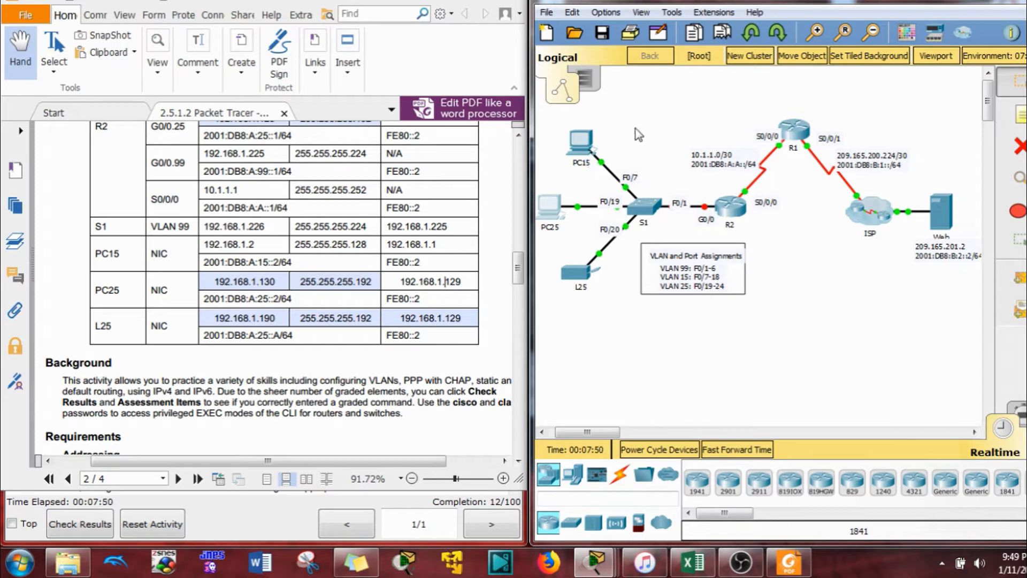
Open R2's CLI beside the instructions, log in, and enter global configuration mode with conf t
click(428, 228)
scroll(427, 229, down, 5)
scroll(374, 230, down, 3)
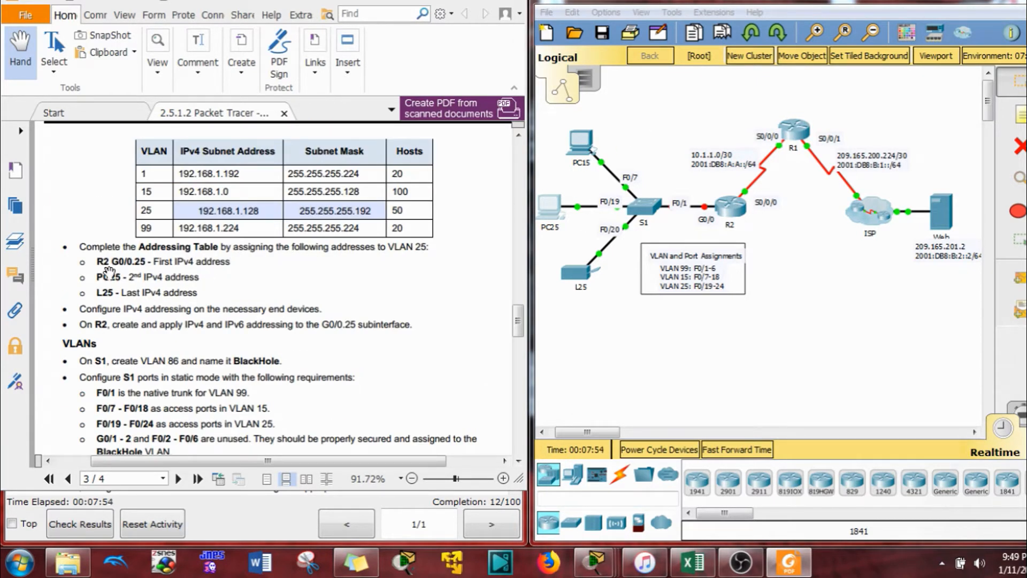
click(729, 207)
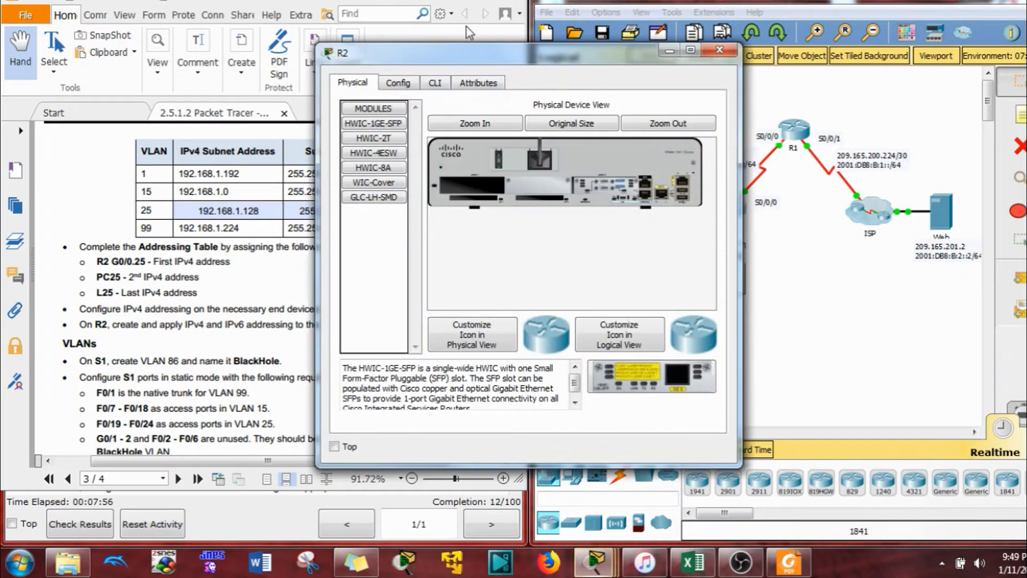
drag(446, 24, 696, 28)
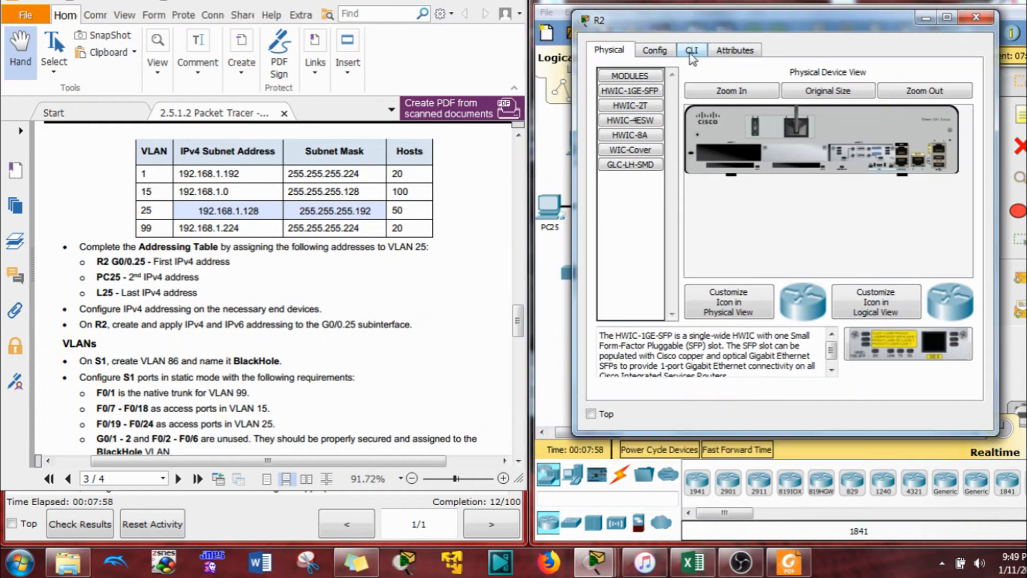
click(691, 50)
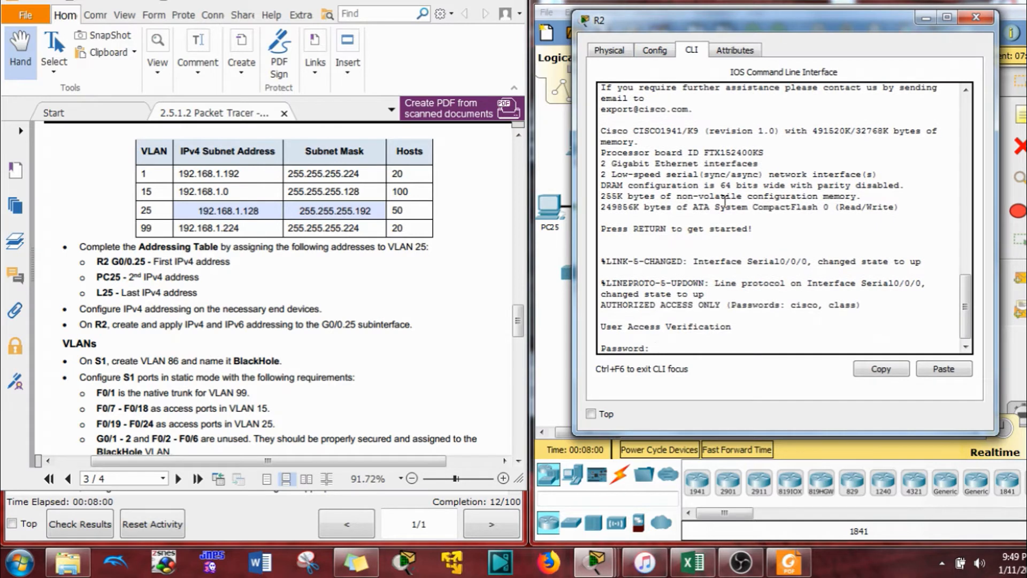
key(Return)
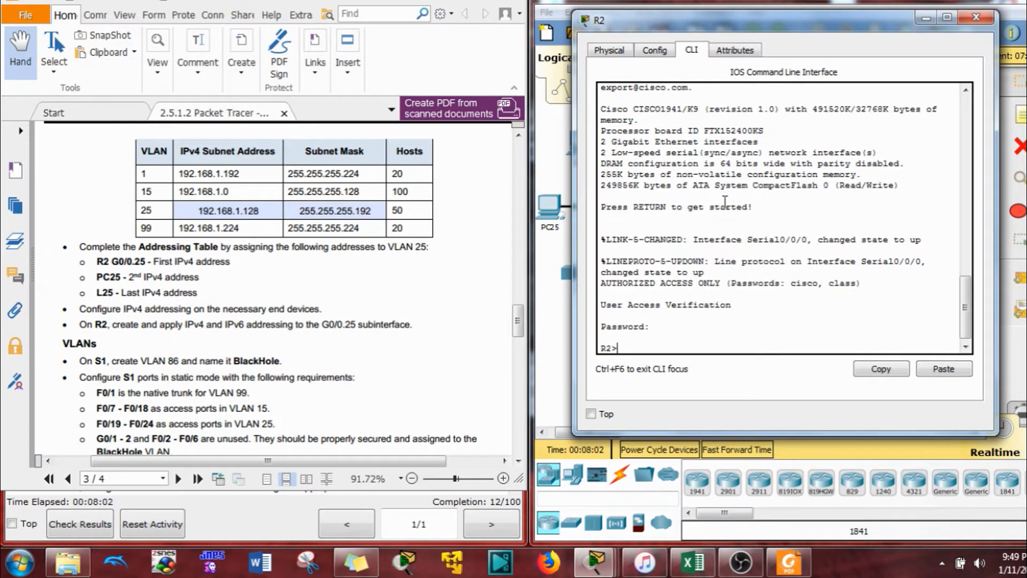
key(Return)
key(Return)
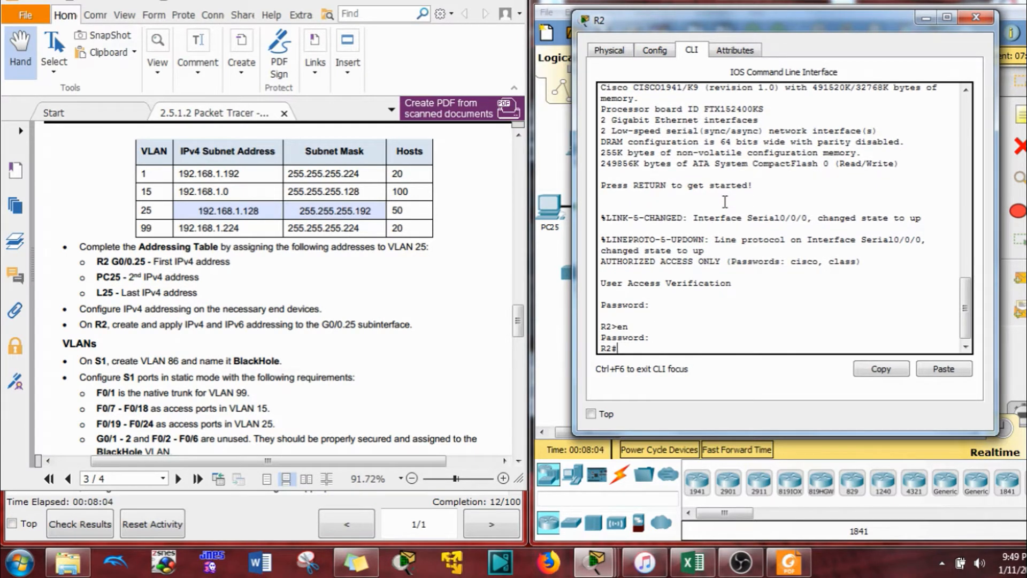
text(conf t)
key(Return)
List R2's running configuration with do show run and mark the end-devices addressing requirement
text(do s)
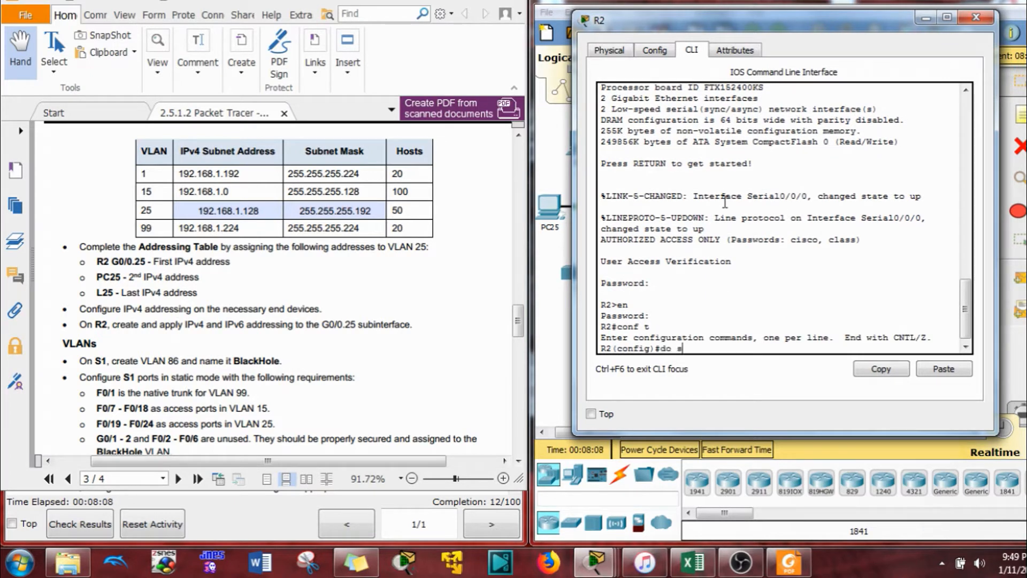
text(how run)
key(Return)
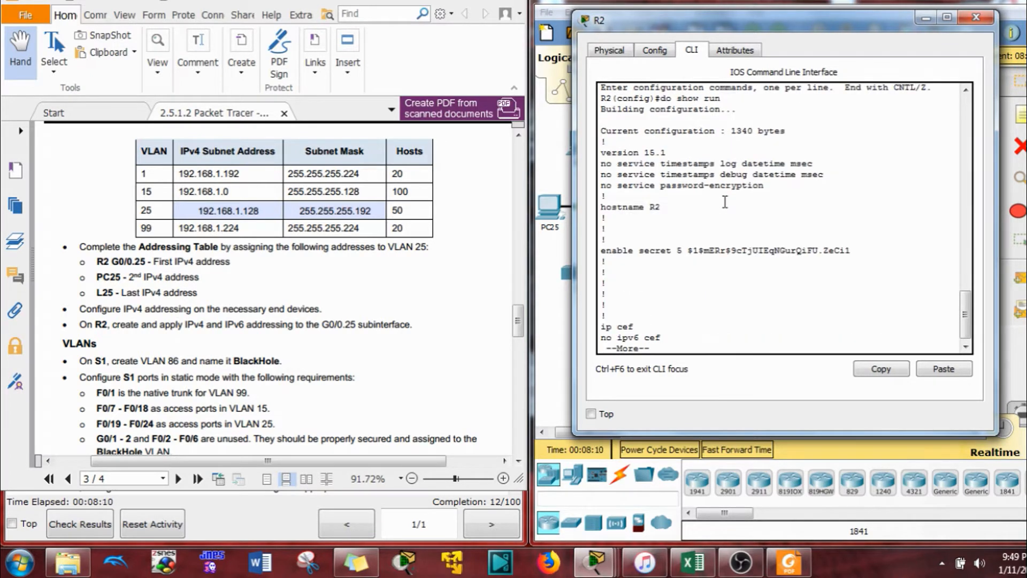
key(space)
key(space)
scroll(724, 202, up, 3)
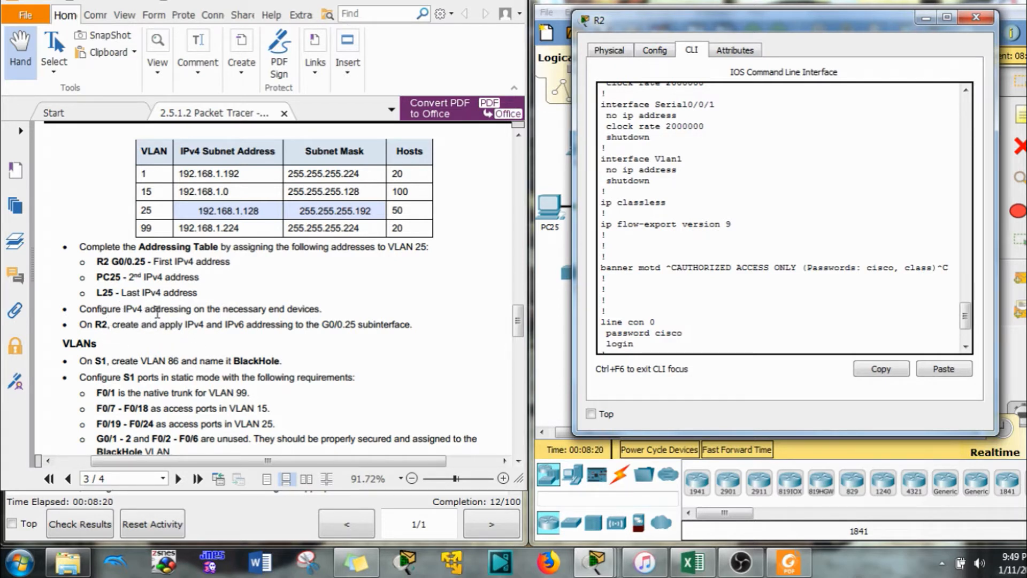
click(323, 308)
drag(323, 309, 290, 303)
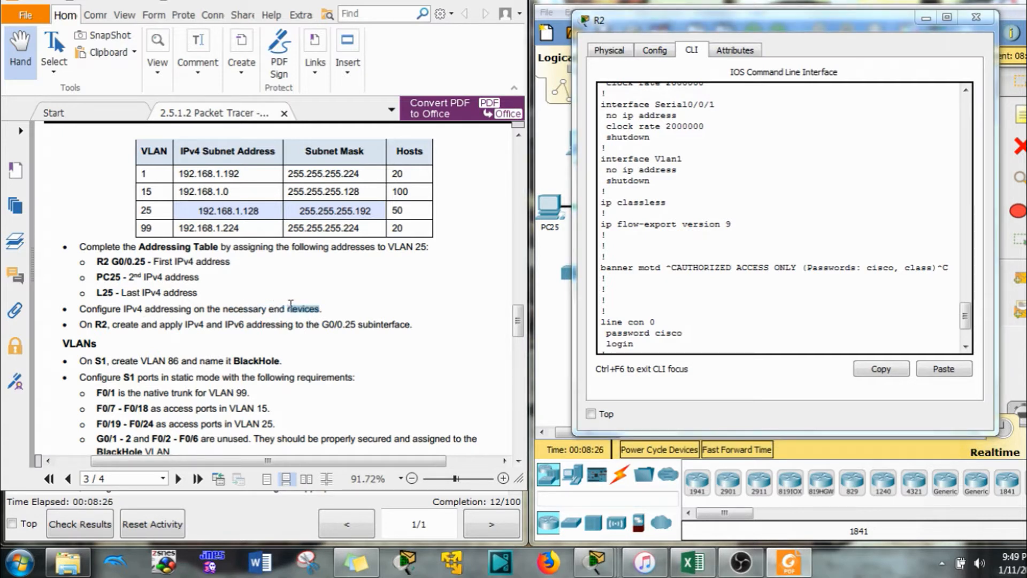
Note that subinterfaces G0/0.1, G0/0.15 and G0/0.99 lack IPv4 addresses, and finish the listing
click(701, 288)
scroll(701, 289, up, 10)
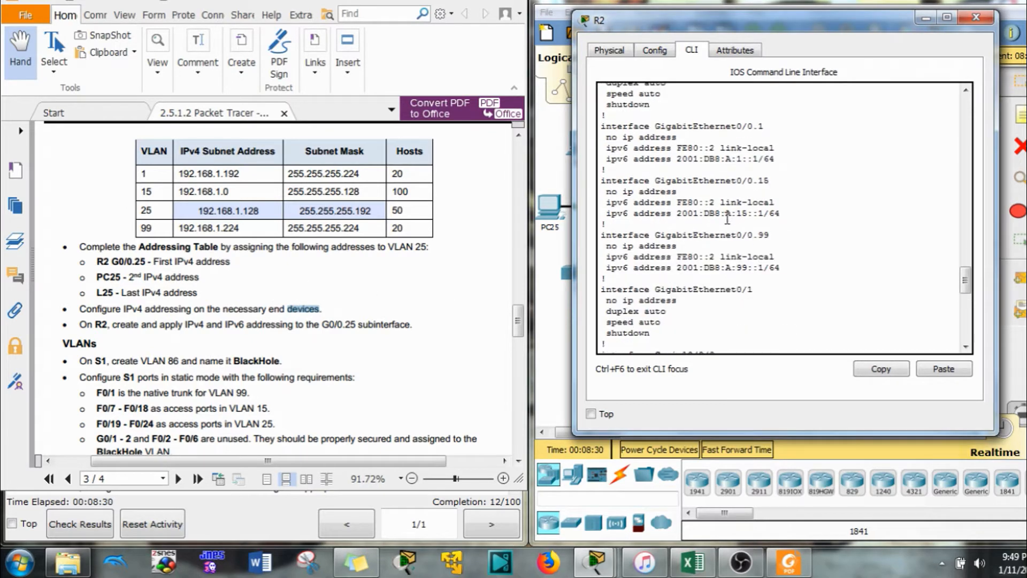
drag(678, 138, 618, 138)
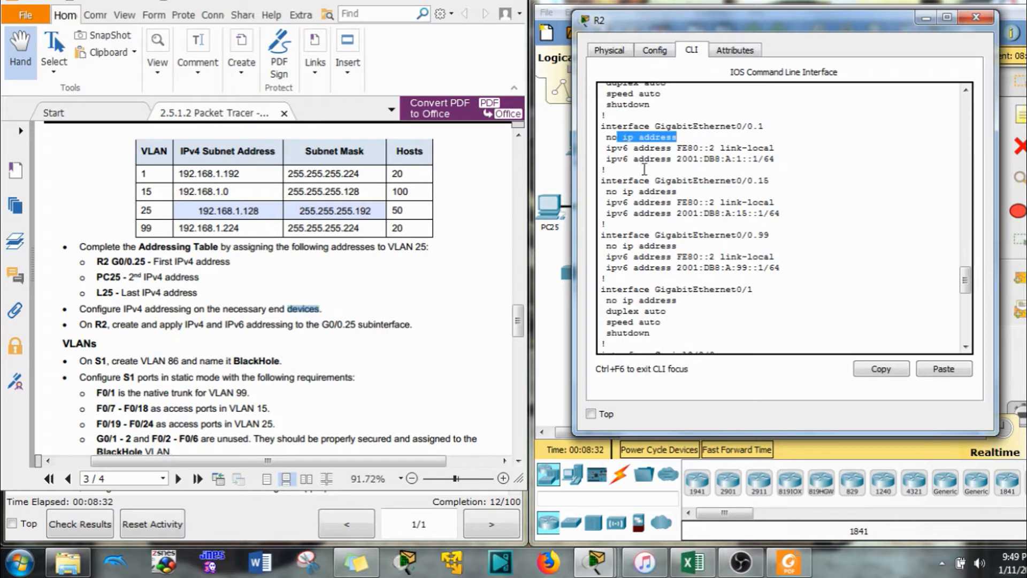
drag(678, 192, 628, 199)
drag(679, 247, 629, 246)
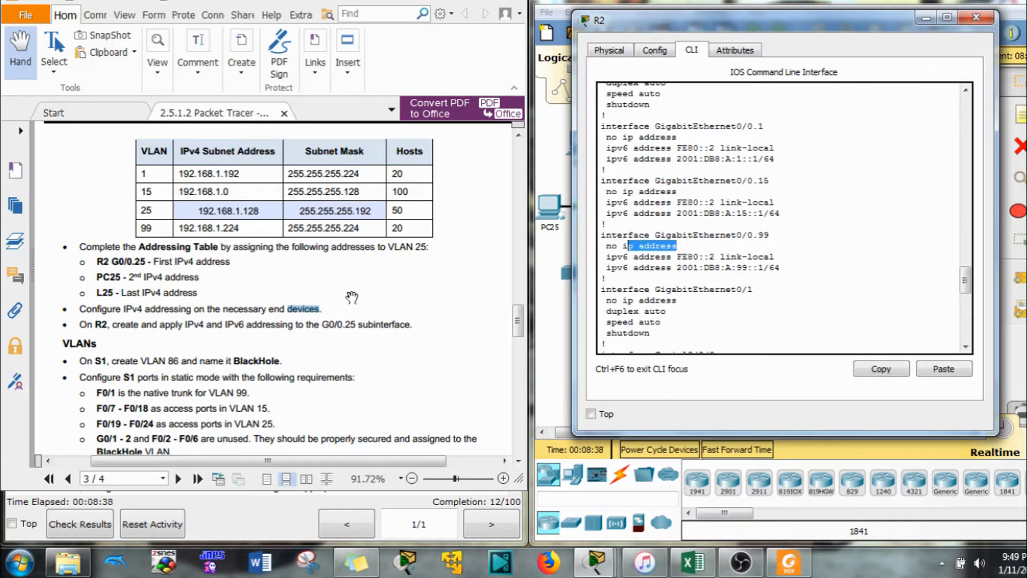
click(137, 257)
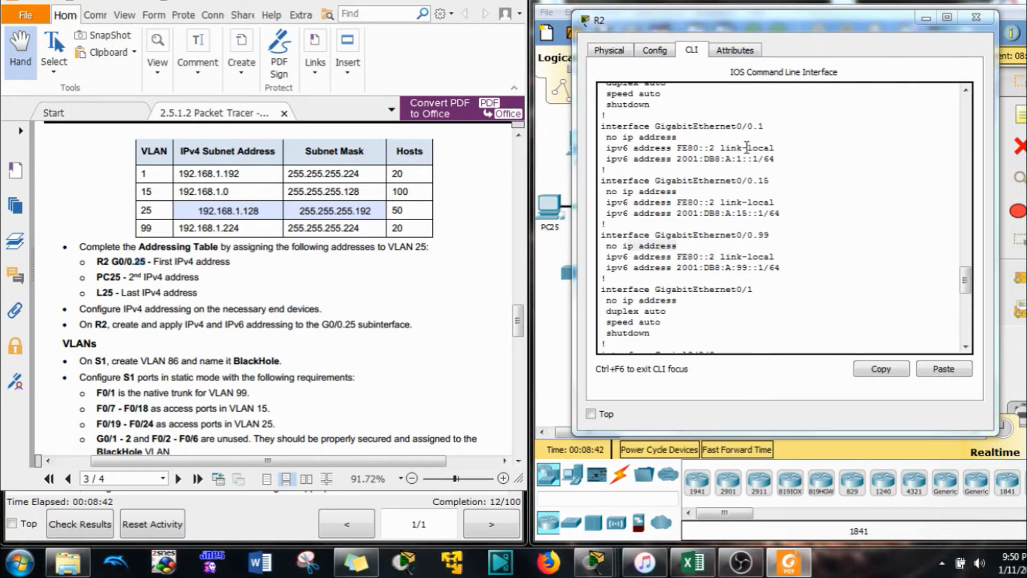
click(727, 342)
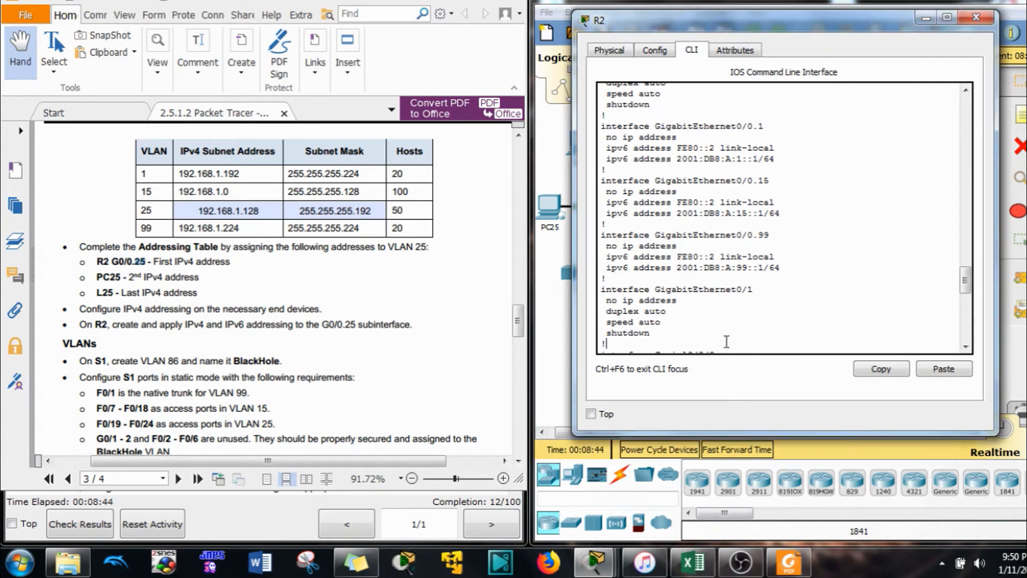
key(space)
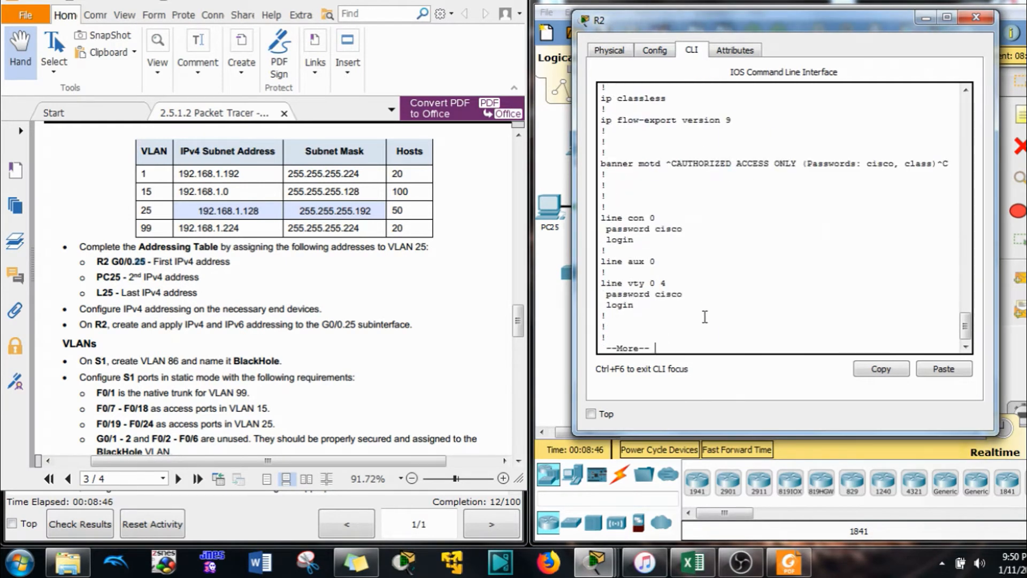
key(space)
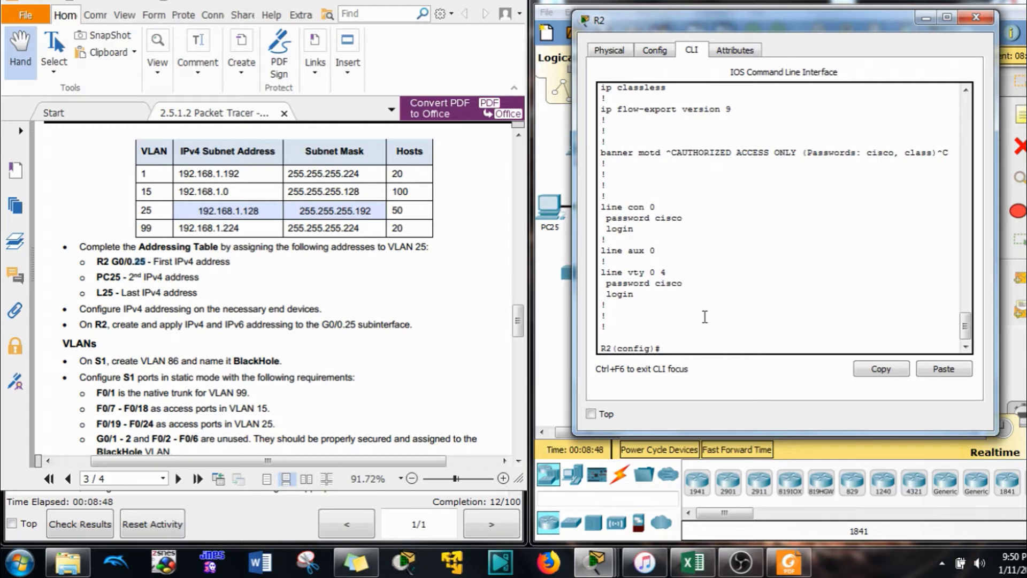
On R2, enter subinterface G0/0.25 and set dot1Q encapsulation for VLAN 25
key(Return)
text(in)
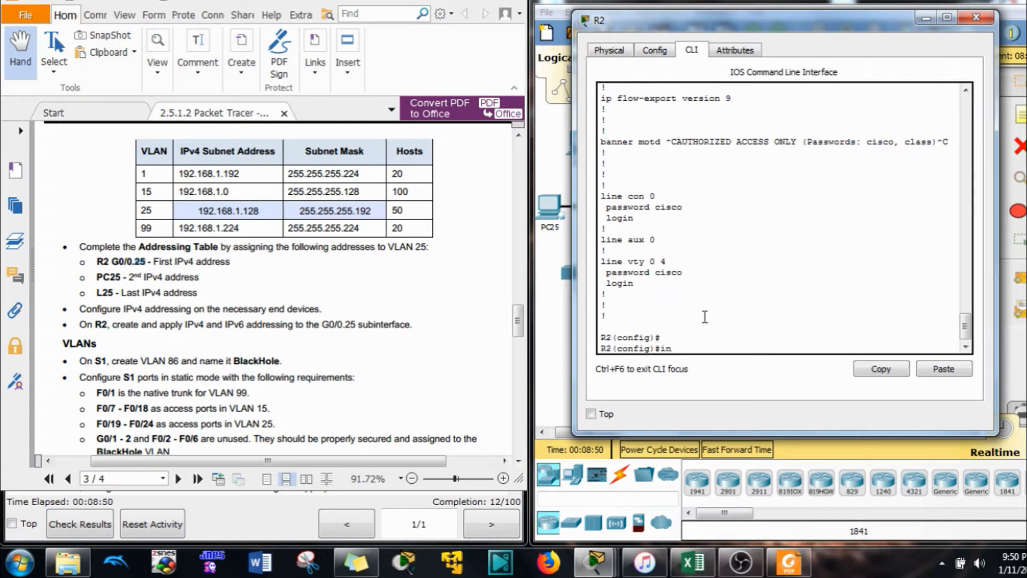
text(t g0/0/)
text(25)
key(Return)
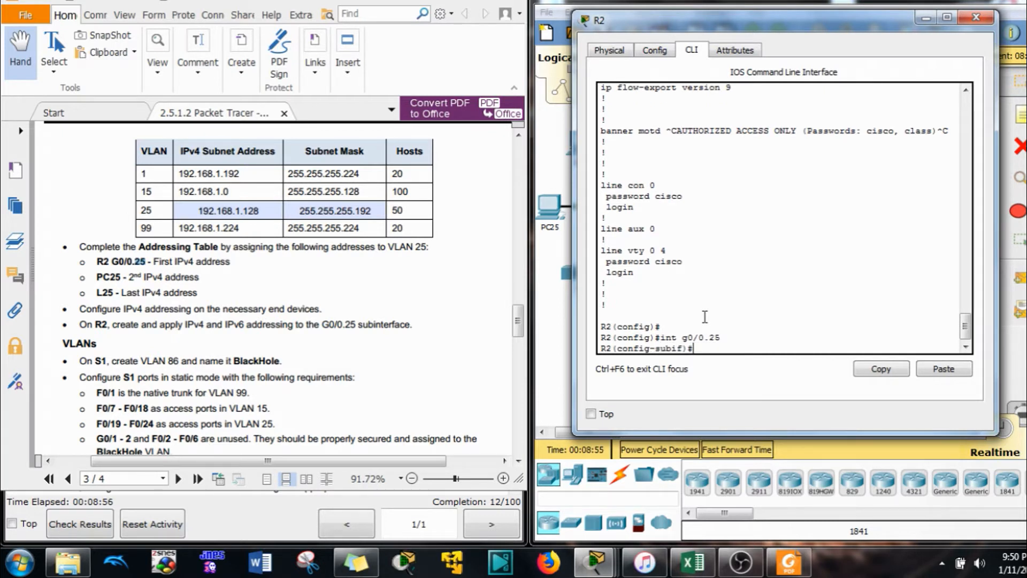
text(en)
key(Tab)
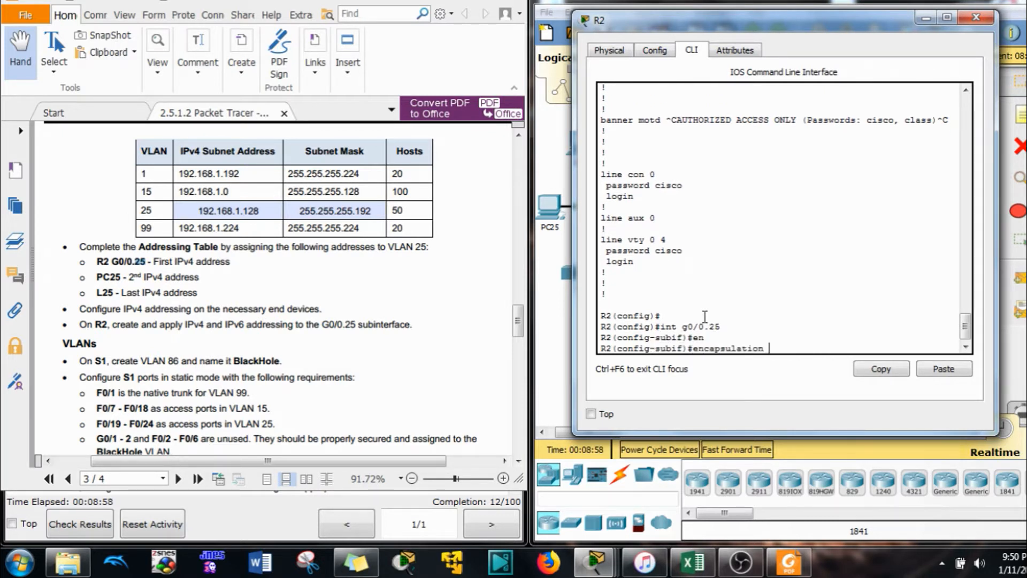
text(d)
key(Tab)
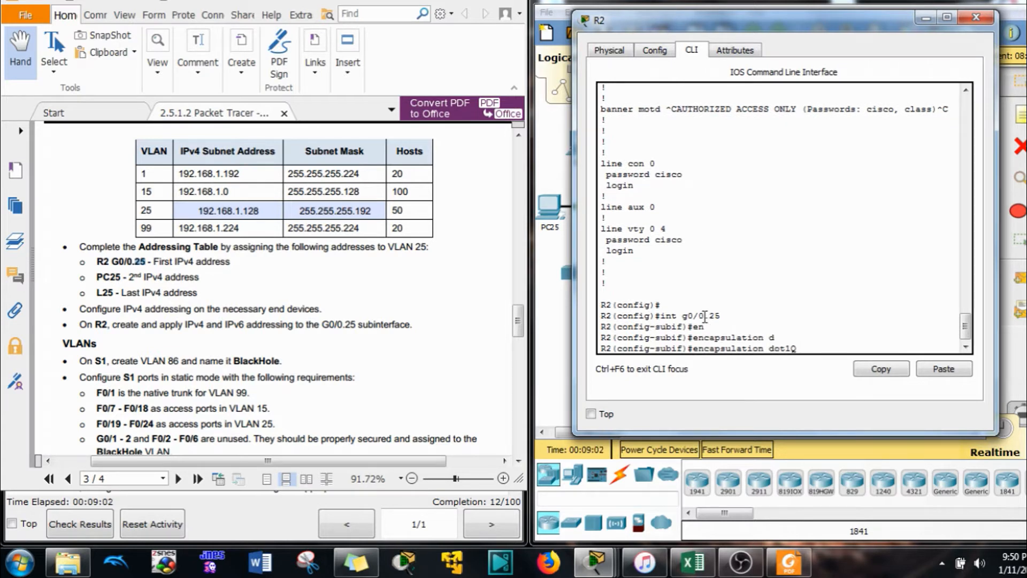
text(25)
key(Return)
Assign G0/0.25 the IPv4 address 192.168.1.129 255.255.255.192
text(ip add)
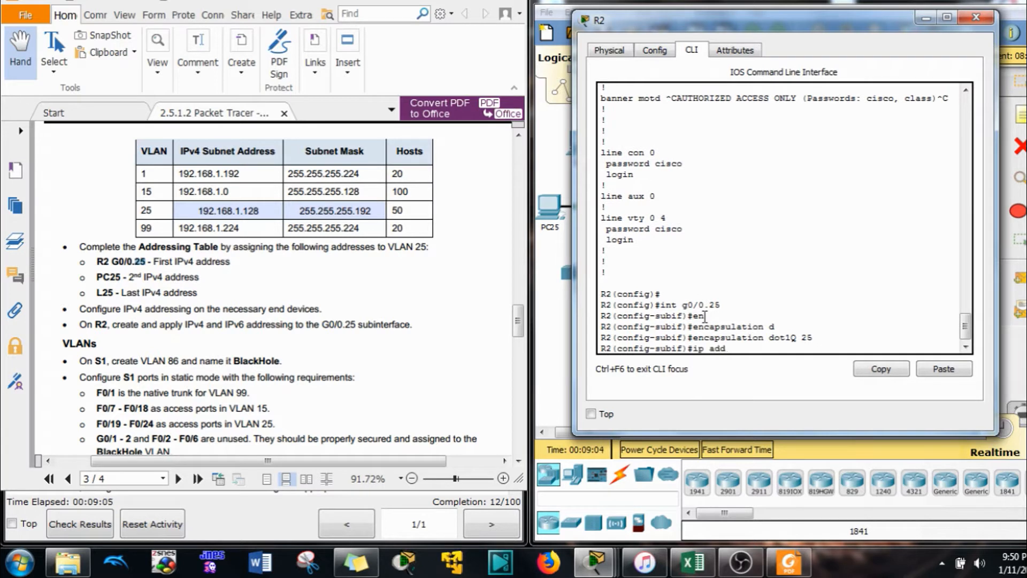
key(Tab)
text(192.1)
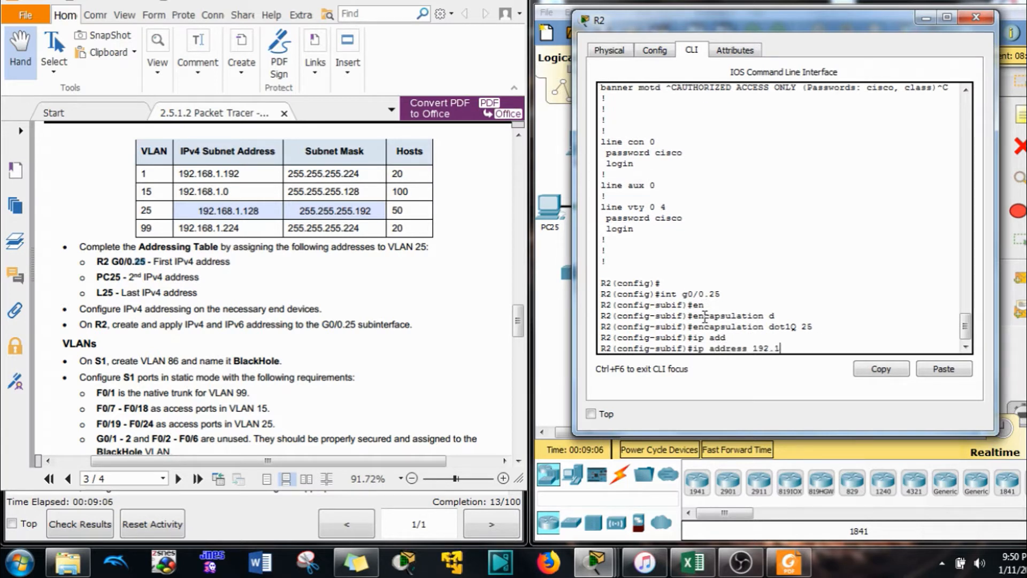
text(68.1.129 255.255.255.)
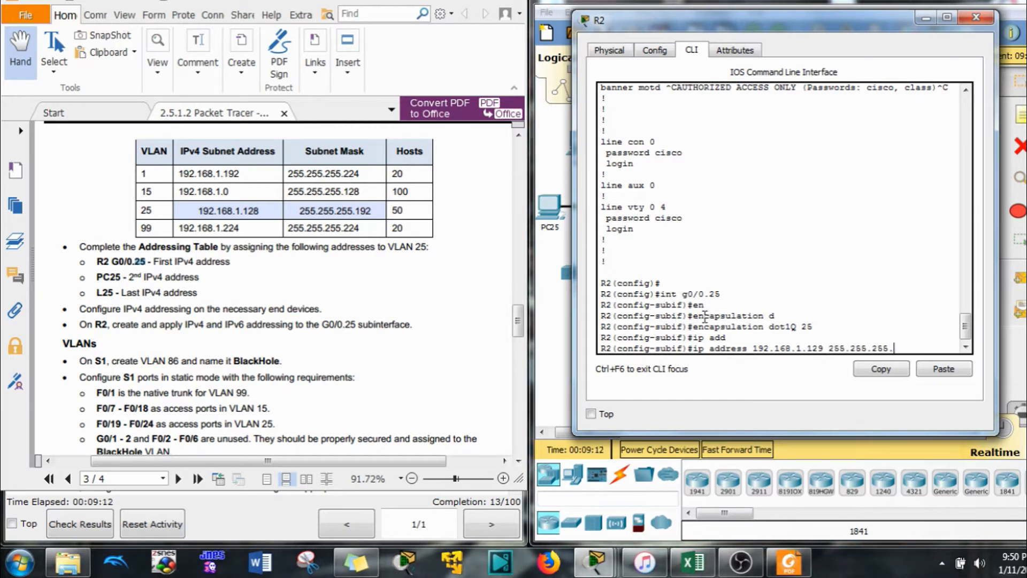
text(192)
key(Return)
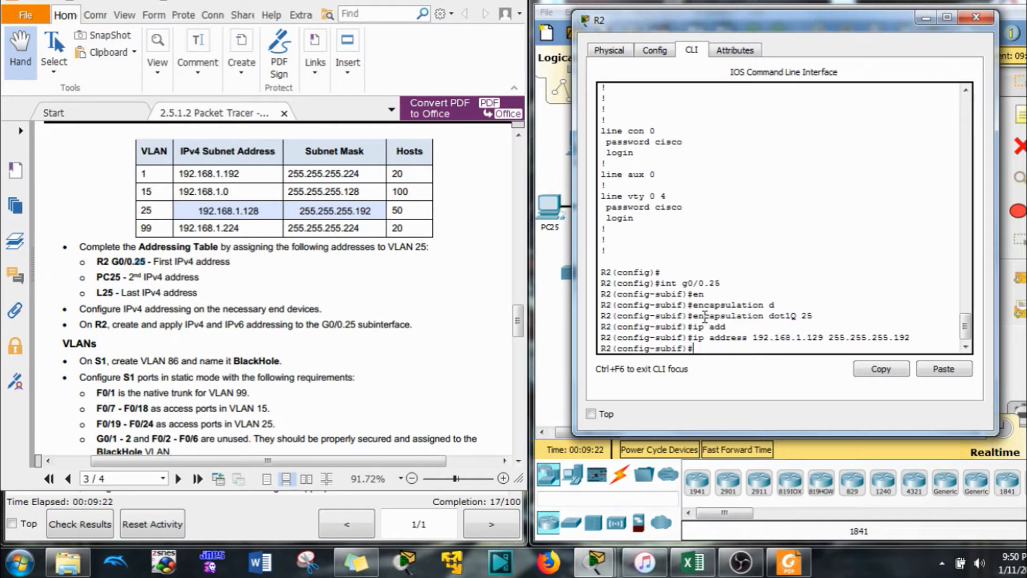
Enable ipv6 unicast-routing globally on R2 and return to G0/0.25
text(e)
text(exit)
key(Return)
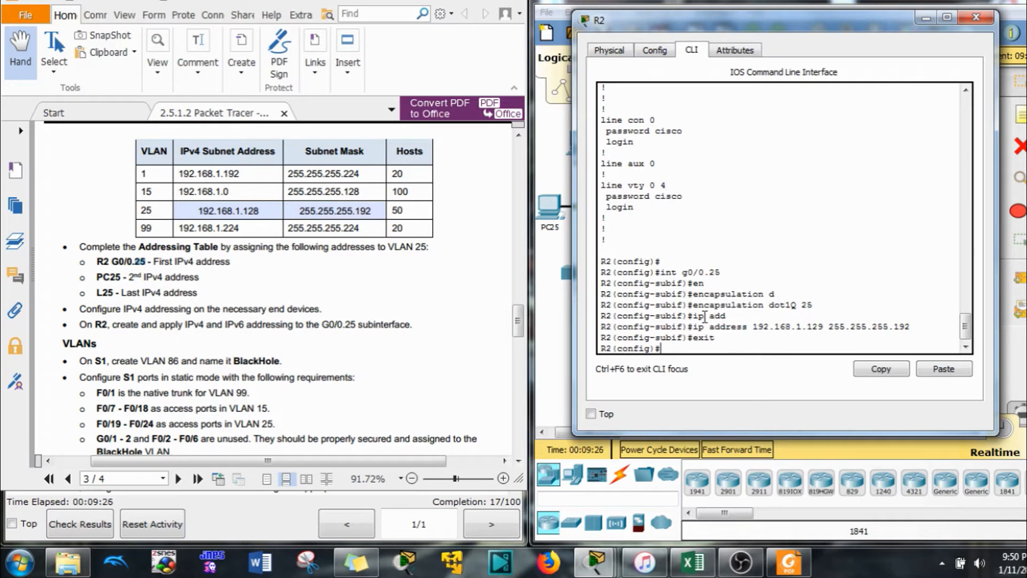
text(ipv6 un)
key(Tab)
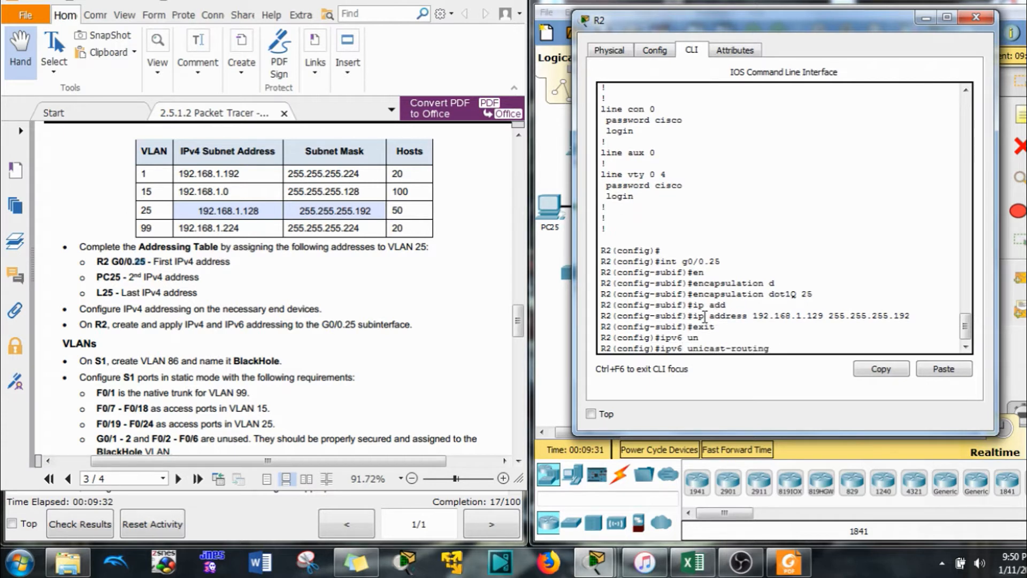
key(Return)
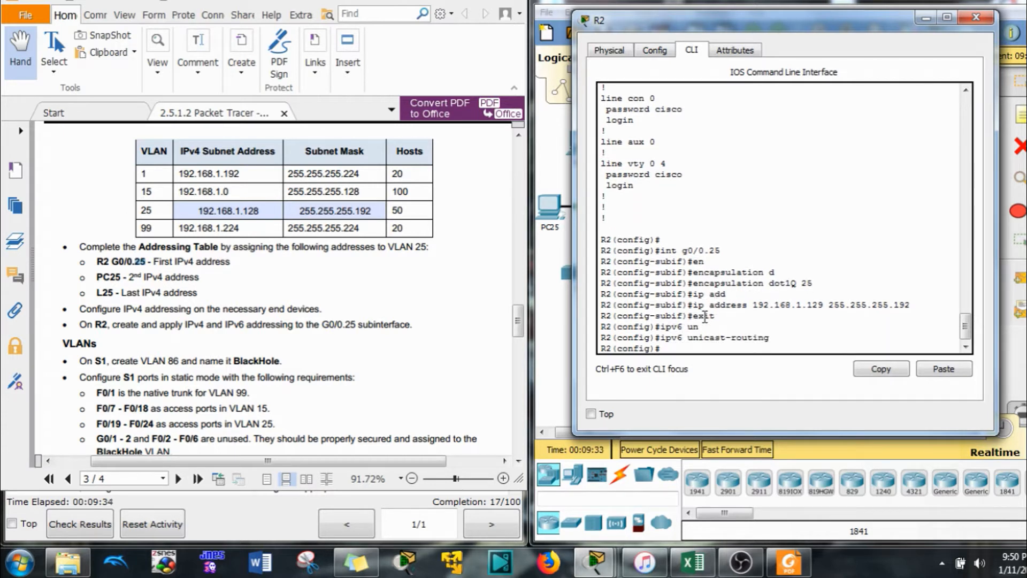
key(Up)
key(Up)
key(Up)
key(Up)
key(Up)
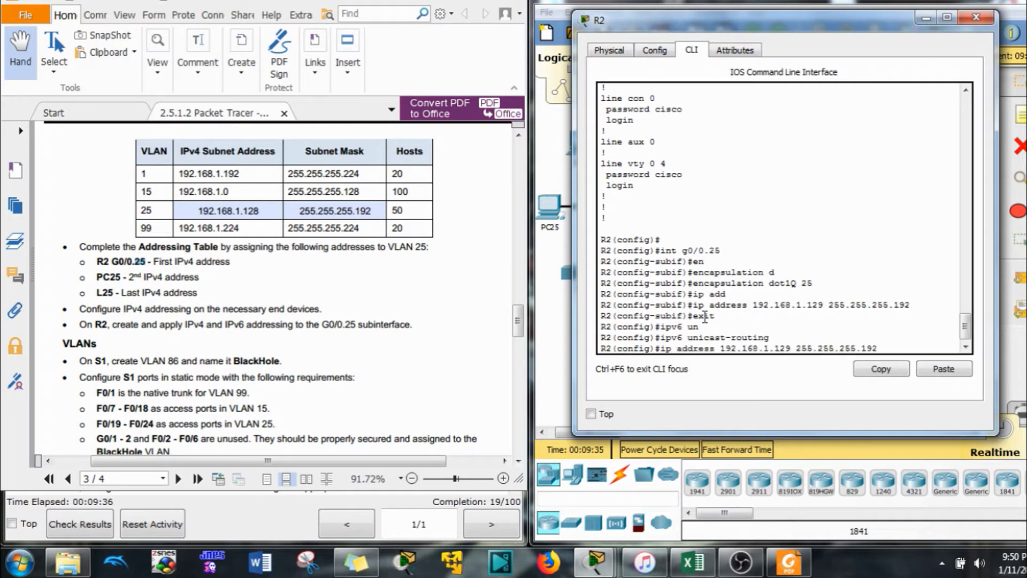
key(Return)
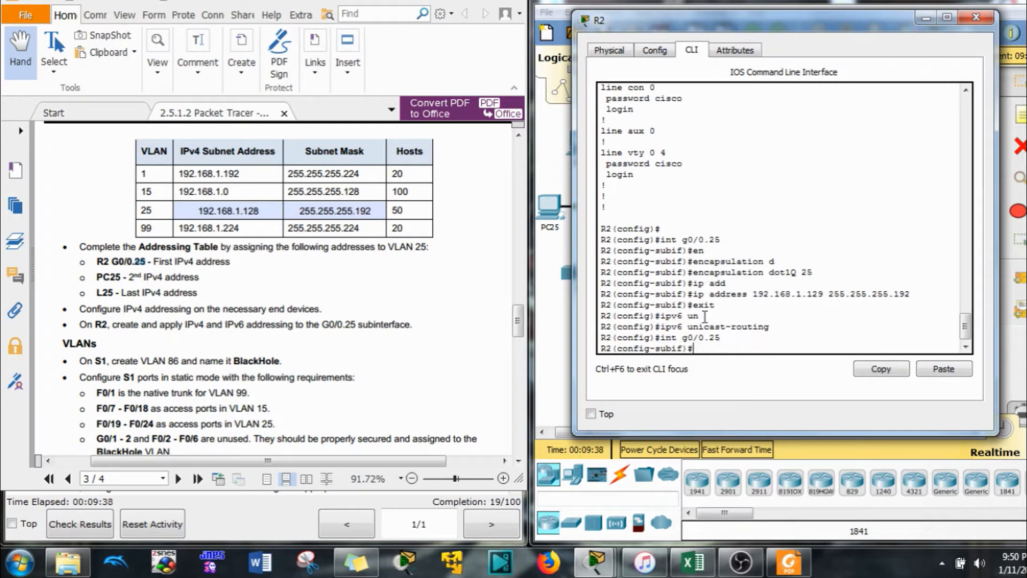
Give G0/0.25 the IPv6 address 2001:DB8:A:25::1/64, copied from the address table
text(ipv6 add)
key(Tab)
text(200)
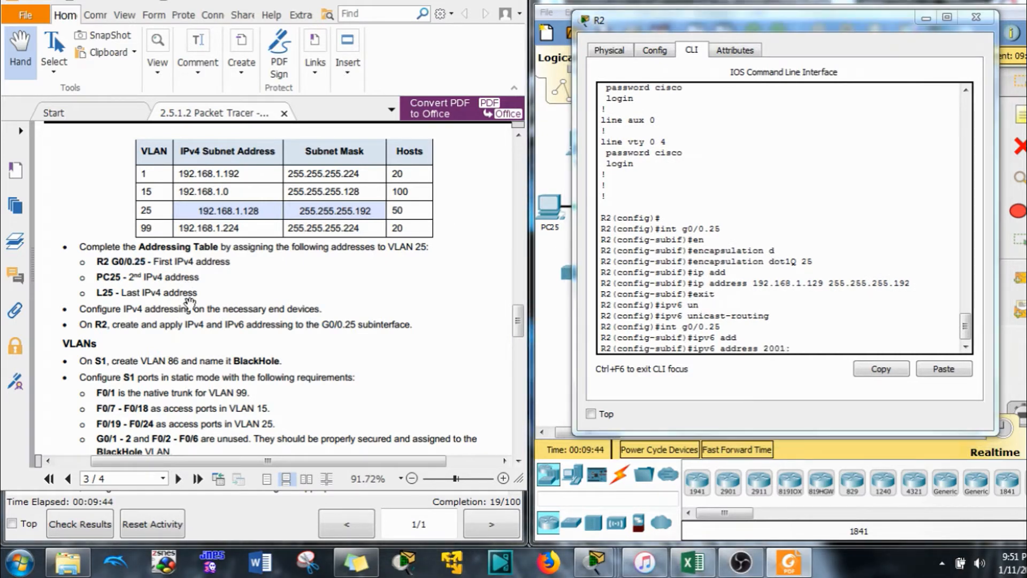
scroll(192, 299, up, 10)
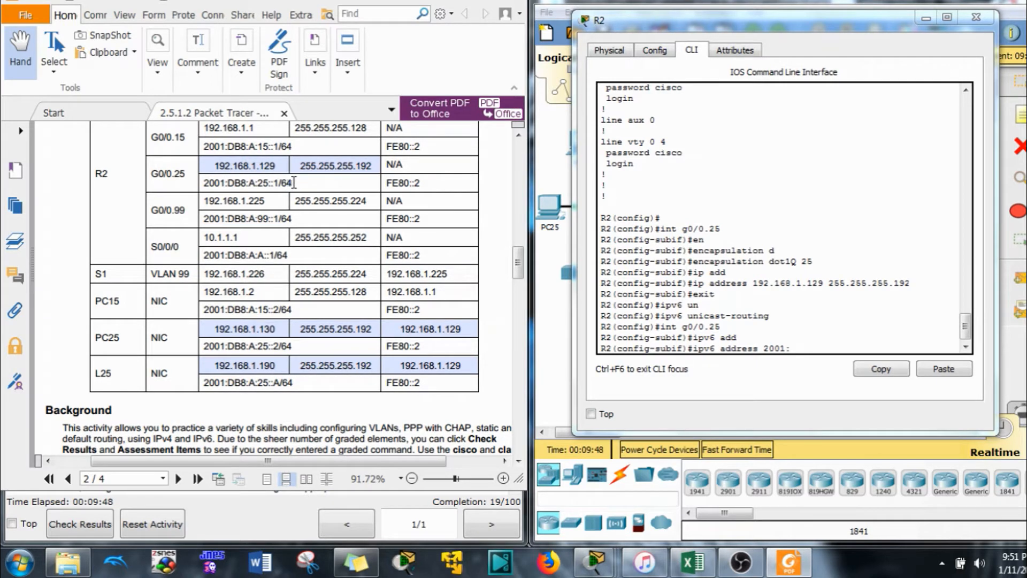
drag(291, 183, 203, 184)
key(super+c)
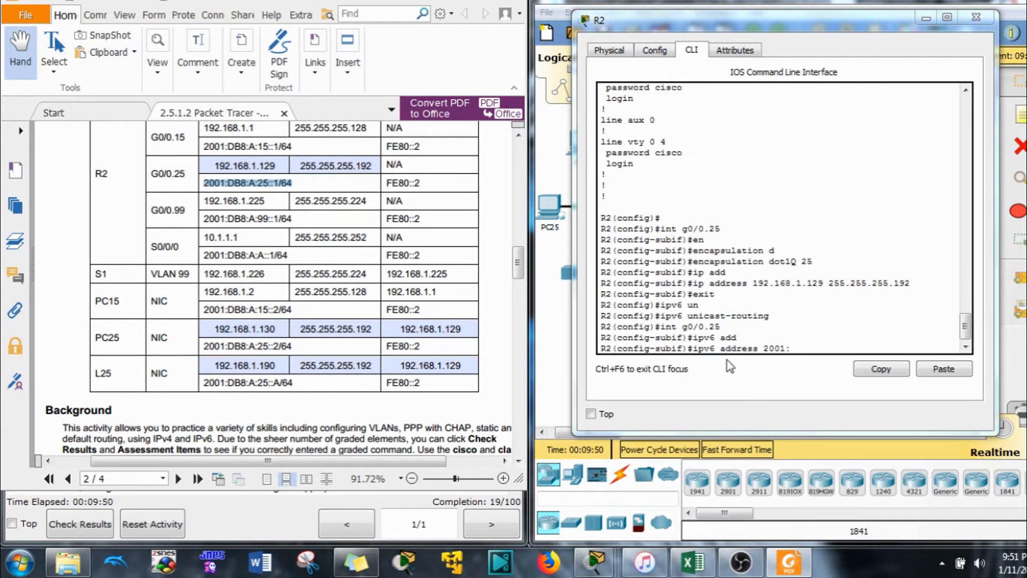
click(806, 351)
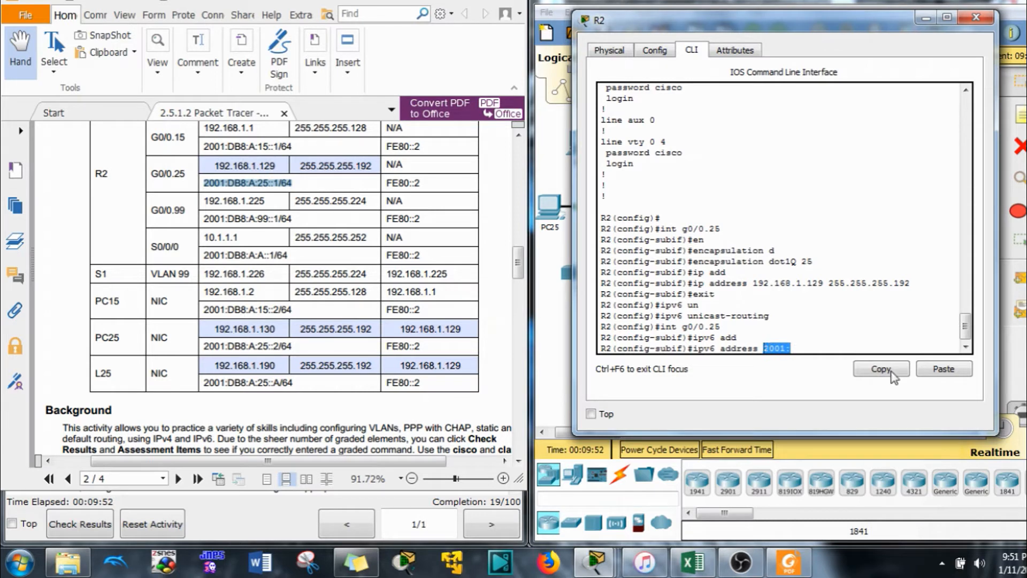
key(BackSpace)
key(BackSpace)
key(BackSpace)
key(BackSpace)
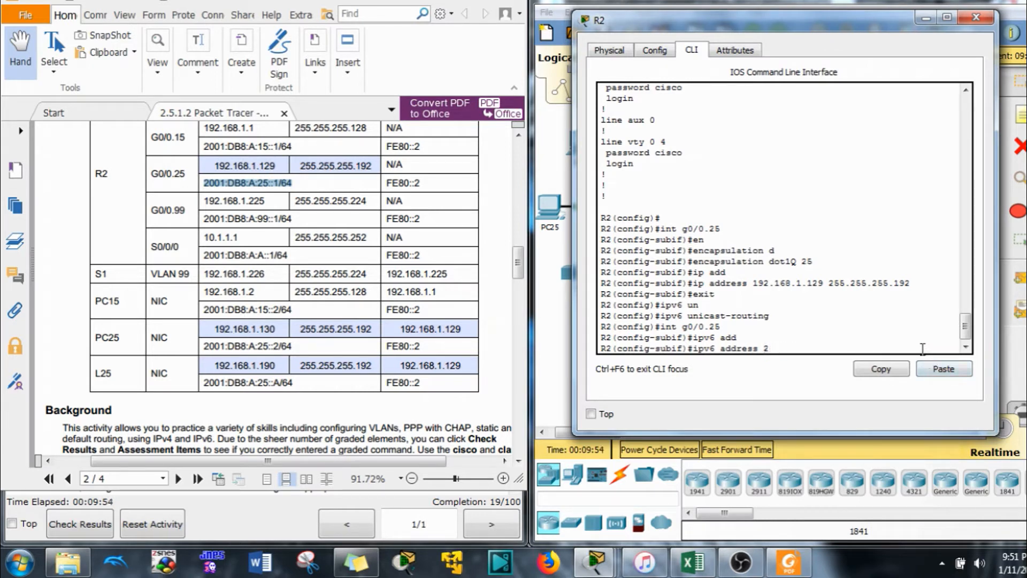
click(927, 373)
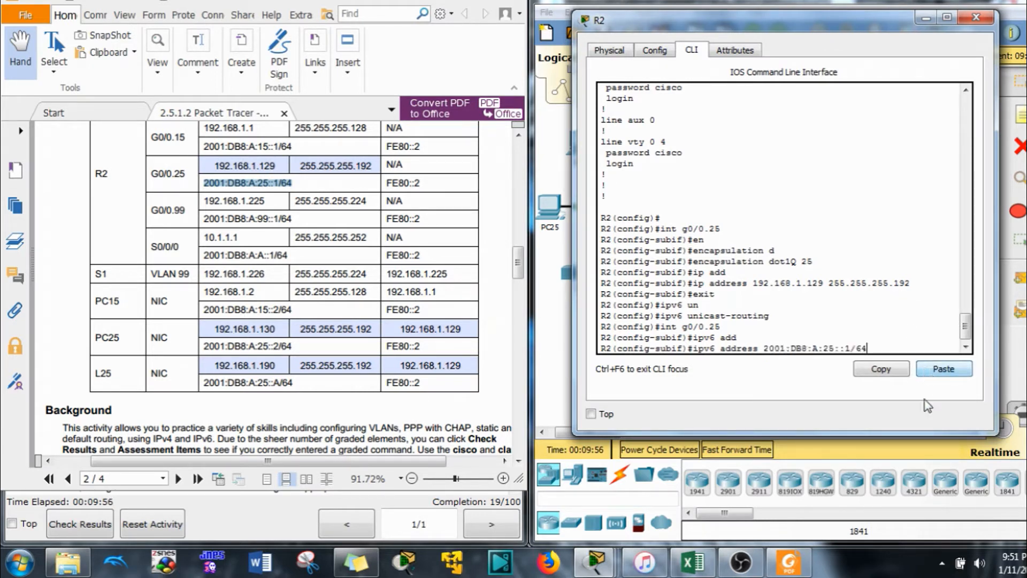
key(Return)
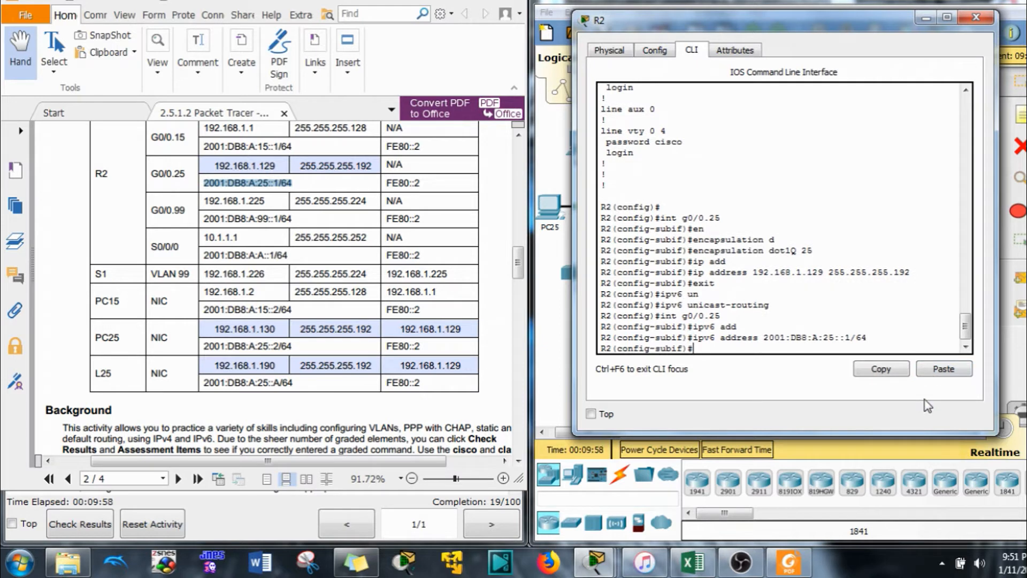
Add link-local address FE80::2 to G0/0.25
click(414, 186)
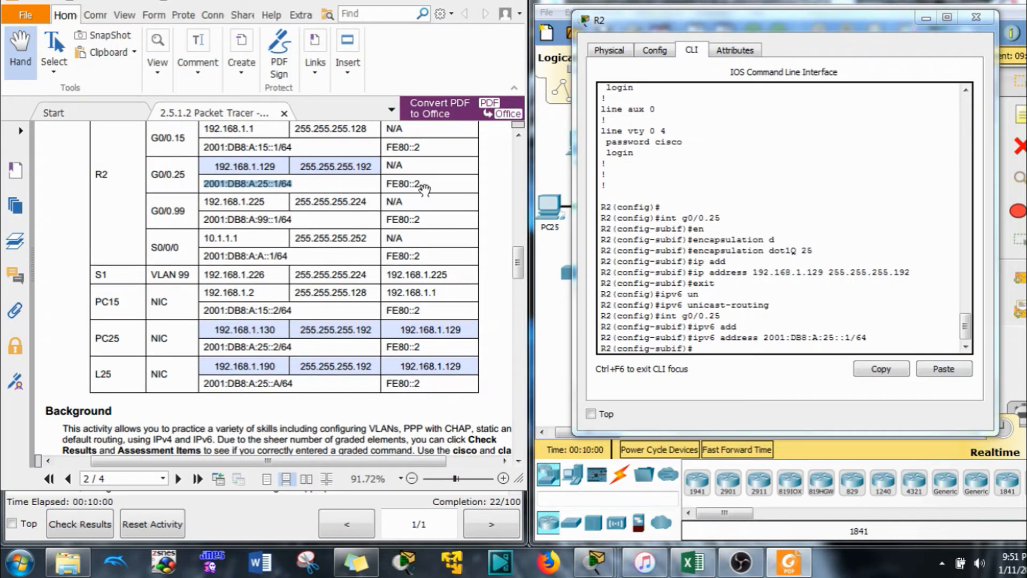
drag(423, 187, 381, 183)
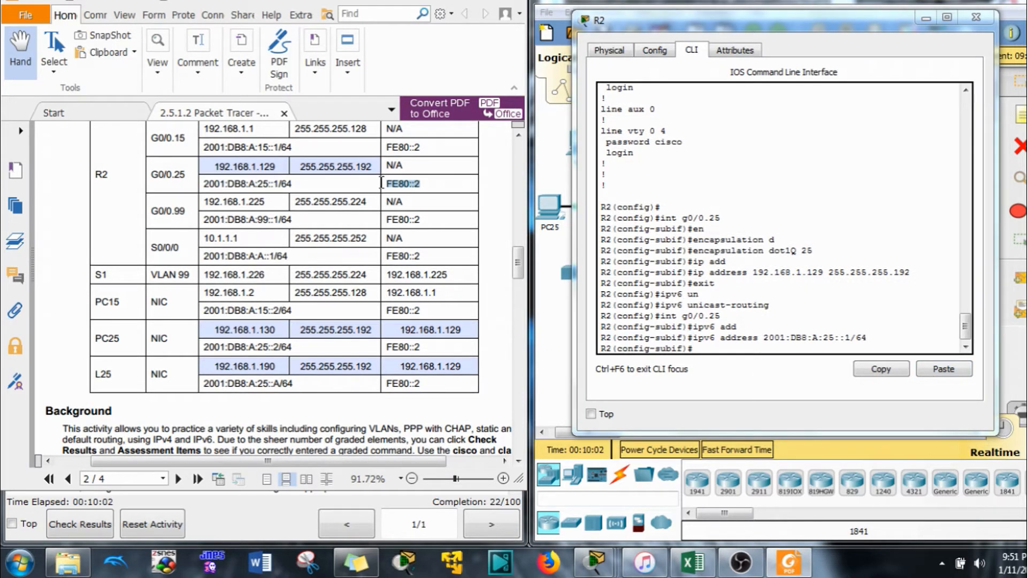
click(809, 323)
text(int g0/0.2)
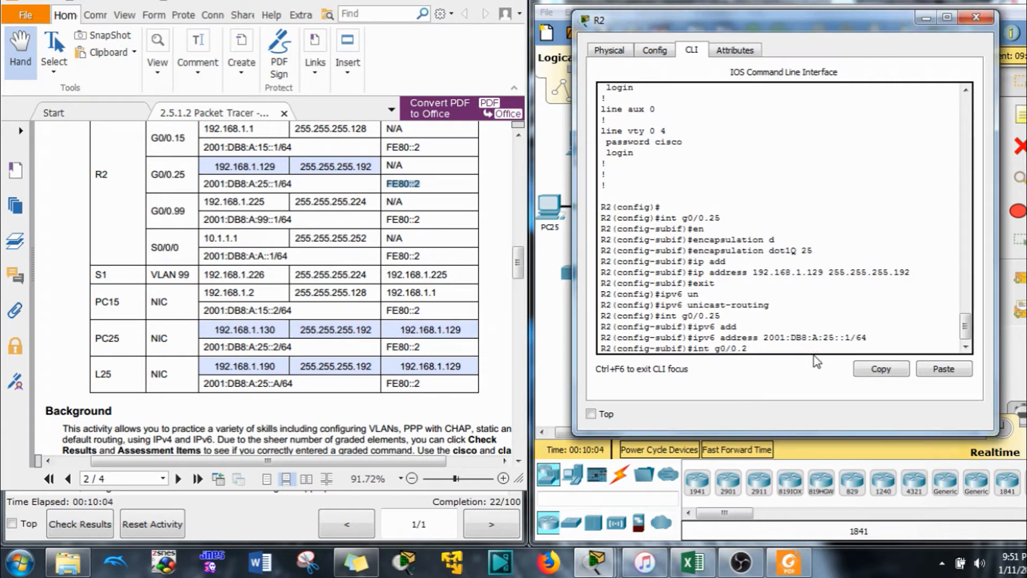
key(Up)
key(BackSpace)
key(BackSpace)
key(BackSpace)
key(BackSpace)
key(BackSpace)
key(BackSpace)
key(BackSpace)
key(BackSpace)
key(BackSpace)
key(BackSpace)
key(BackSpace)
key(BackSpace)
key(BackSpace)
key(BackSpace)
key(BackSpace)
key(BackSpace)
key(BackSpace)
key(BackSpace)
click(921, 369)
text(lin)
key(Tab)
key(Return)
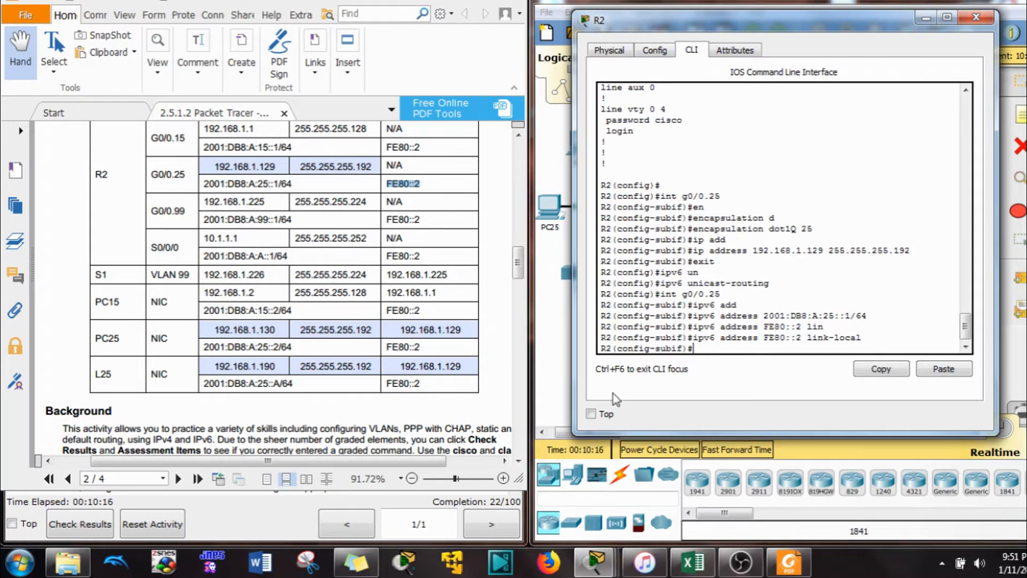
key(Up)
key(Up)
key(Up)
key(Up)
Enter subinterface G0/0.1 and set dot1Q encapsulation for VLAN 1
key(Return)
text(en)
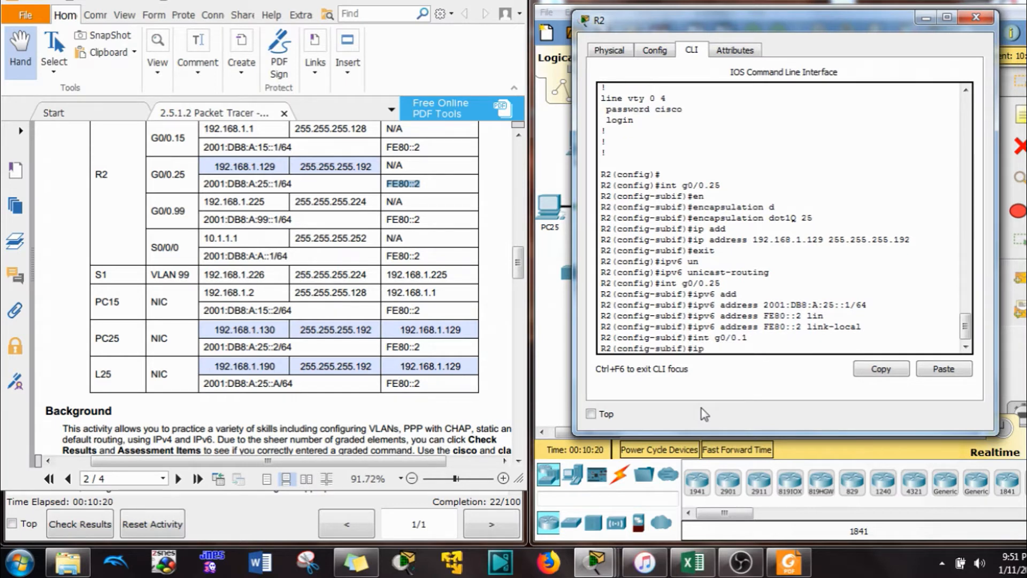
key(Tab)
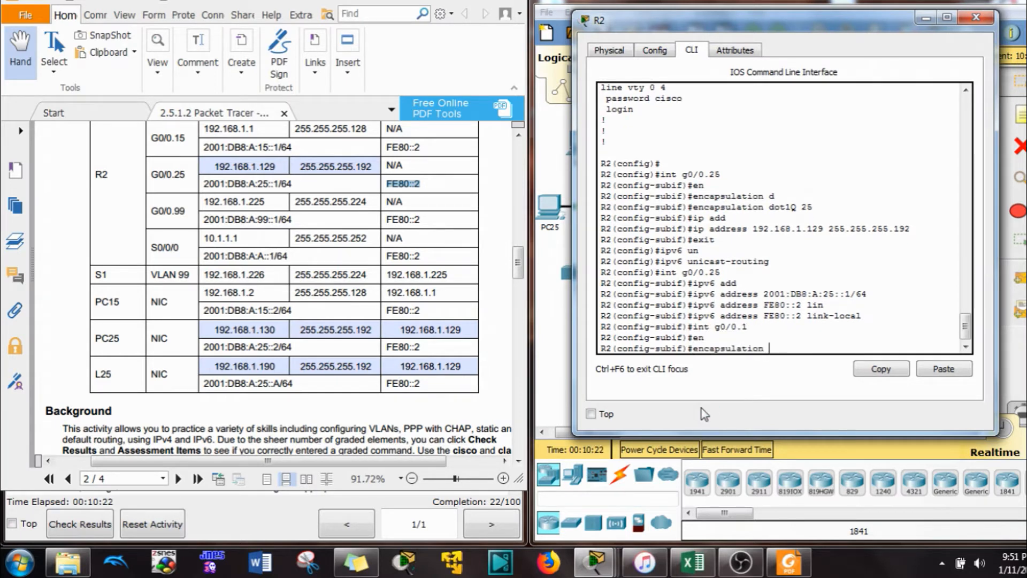
text(d)
key(Tab)
text(1)
key(Return)
Recall the earlier ip address command and look up G0/0.1's addressing in the table
text(ip)
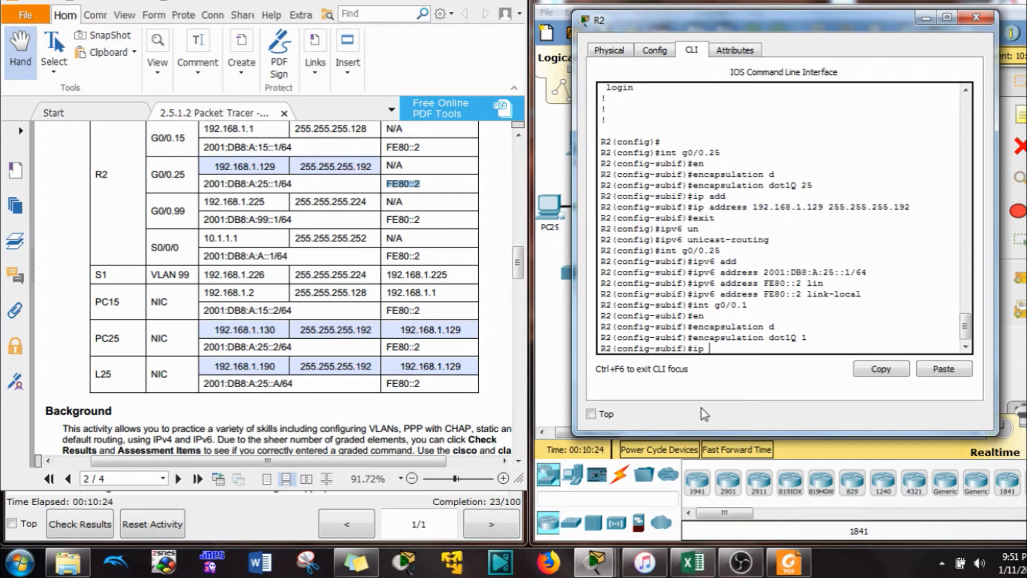
key(Return)
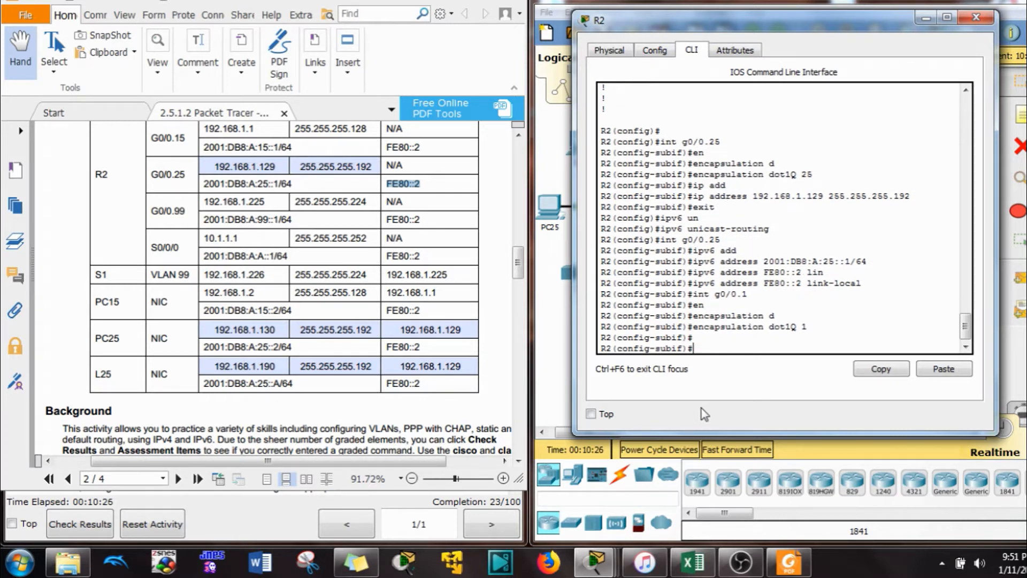
key(Up)
key(Up)
key(Up)
key(Up)
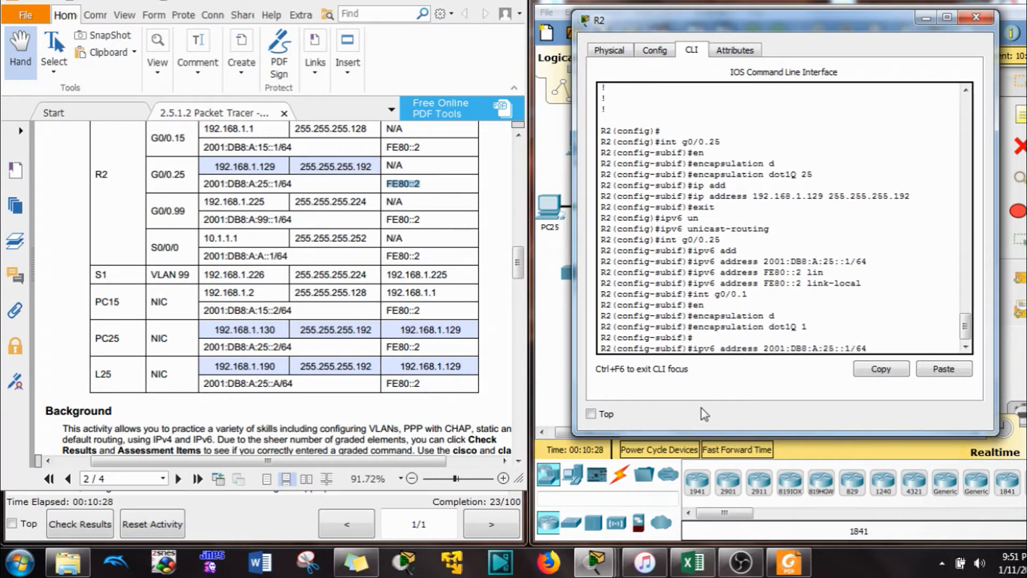
key(Up)
key(Up)
key(Up)
key(Up)
key(Up)
key(Up)
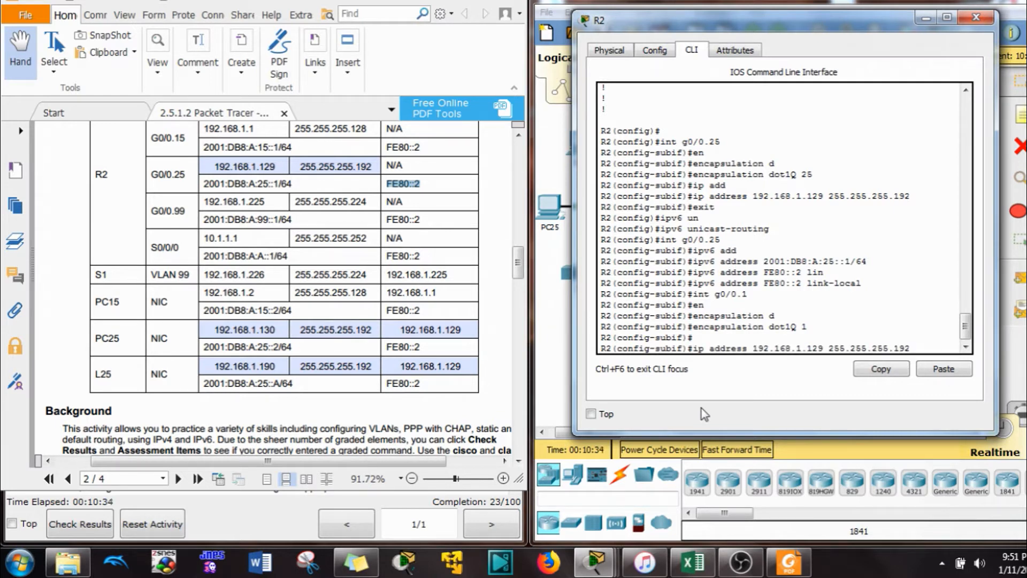
scroll(401, 294, up, 5)
scroll(280, 230, down, 3)
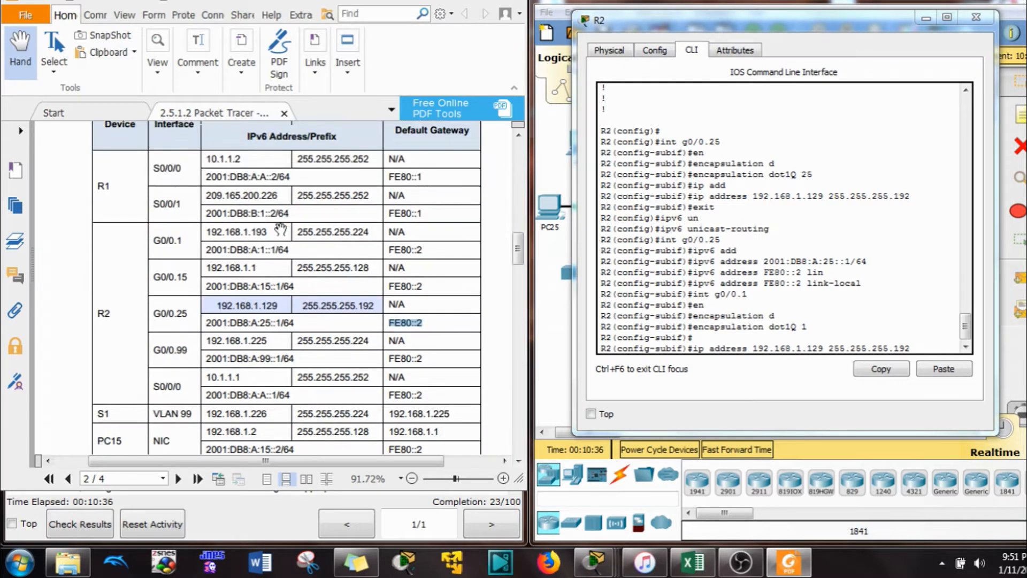
scroll(280, 230, down, 3)
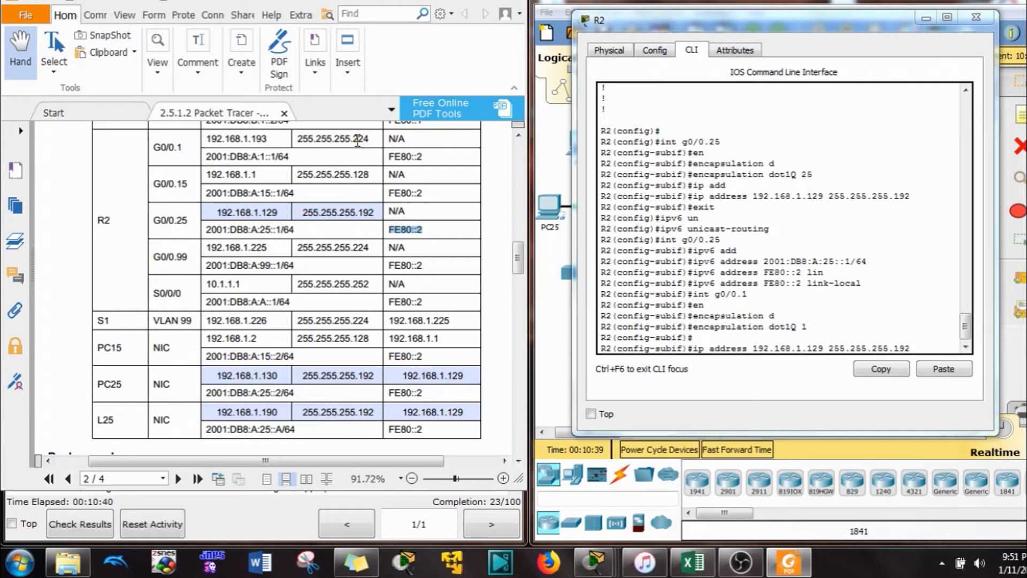
scroll(357, 141, up, 10)
scroll(357, 142, down, 2)
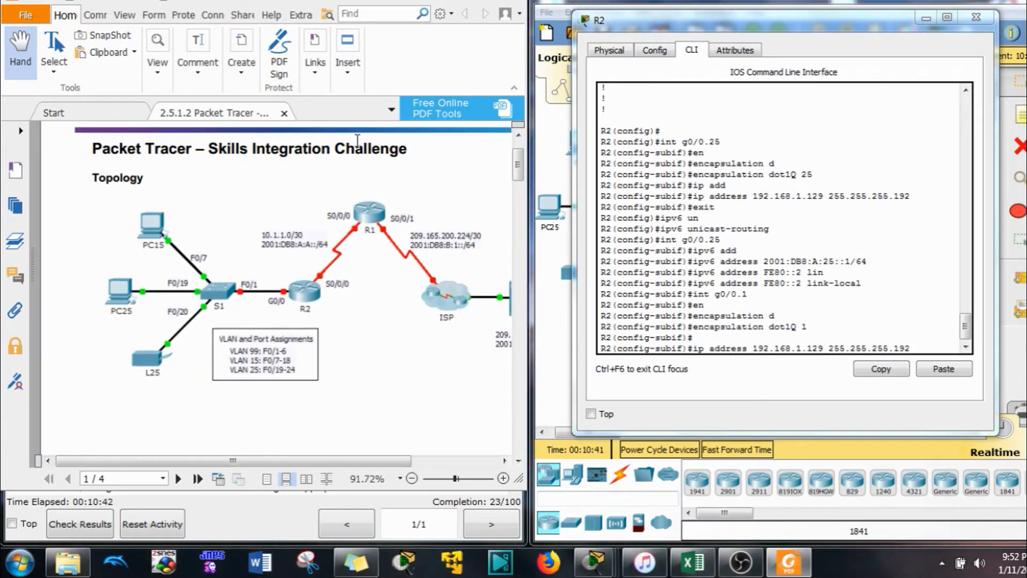
scroll(357, 203, down, 15)
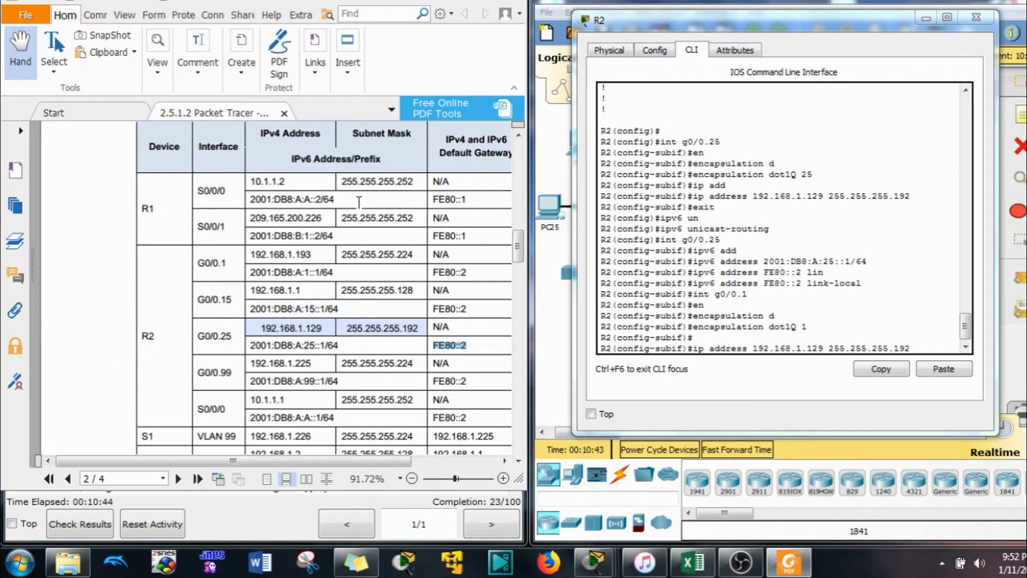
scroll(358, 201, down, 4)
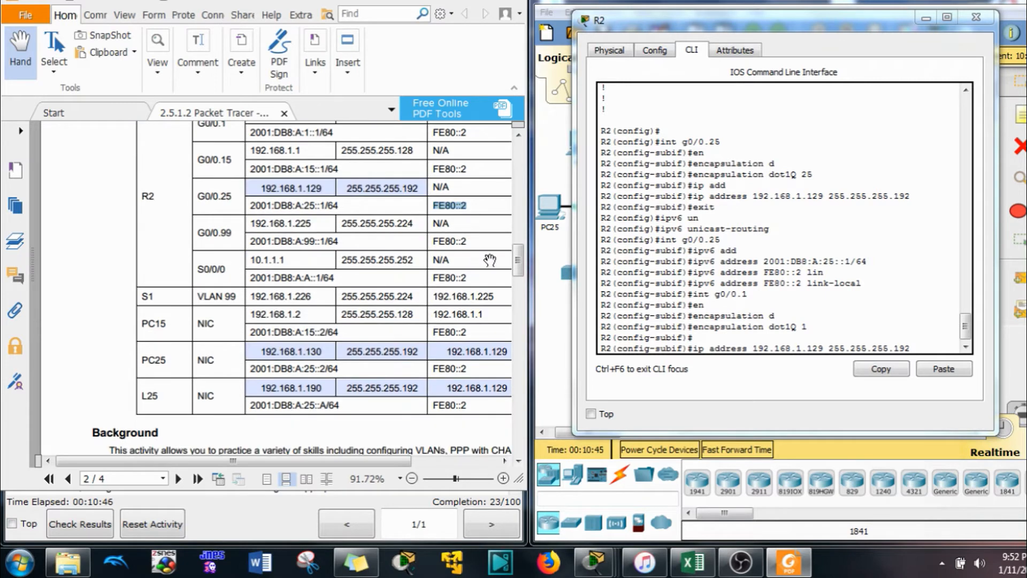
drag(516, 261, 517, 260)
Assign G0/0.1 the address 192.168.1.193 255.255.255.224
click(904, 345)
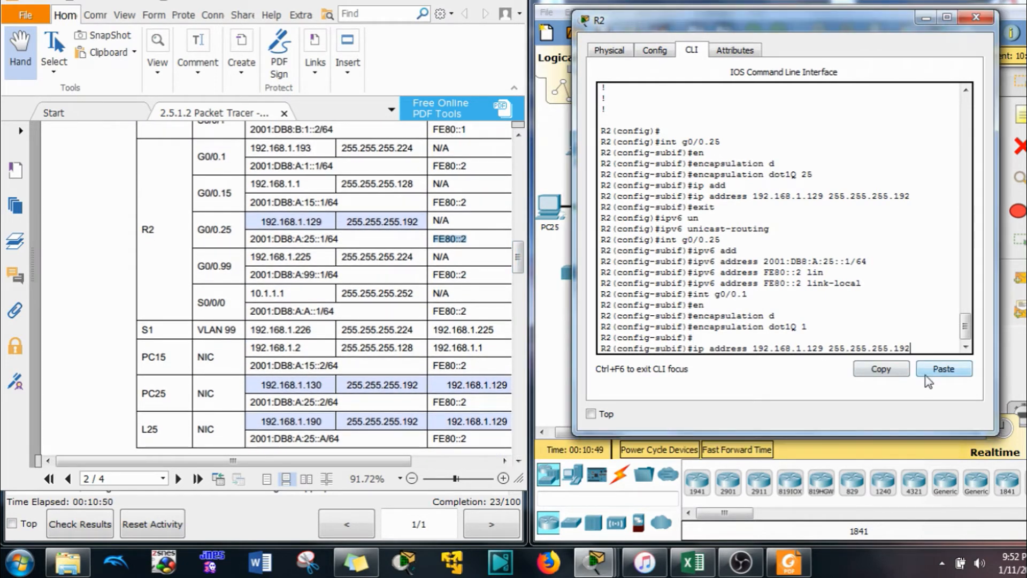
key(BackSpace)
key(BackSpace)
key(BackSpace)
key(BackSpace)
text(.22)
key(Left)
key(Left)
key(Left)
key(Left)
key(Left)
key(Left)
key(Left)
key(Left)
key(Left)
key(Left)
key(Left)
key(BackSpace)
key(BackSpace)
text(93)
key(Return)
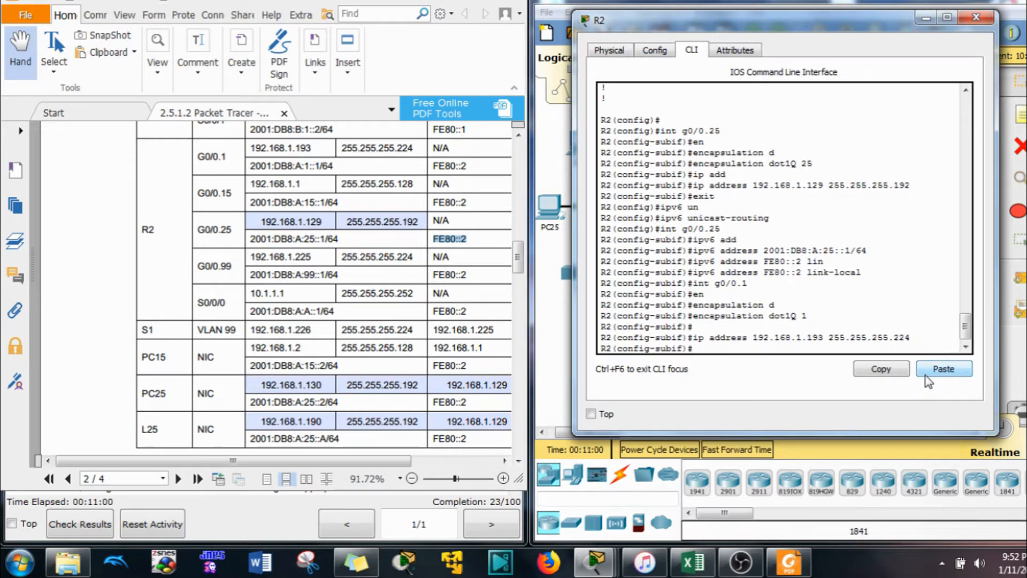
click(927, 376)
Configure G0/0.15 with dot1Q VLAN 15 and 192.168.1.1 255.255.255.128
key(BackSpace)
text(15)
key(Return)
text(encapsulation dot1Q 1)
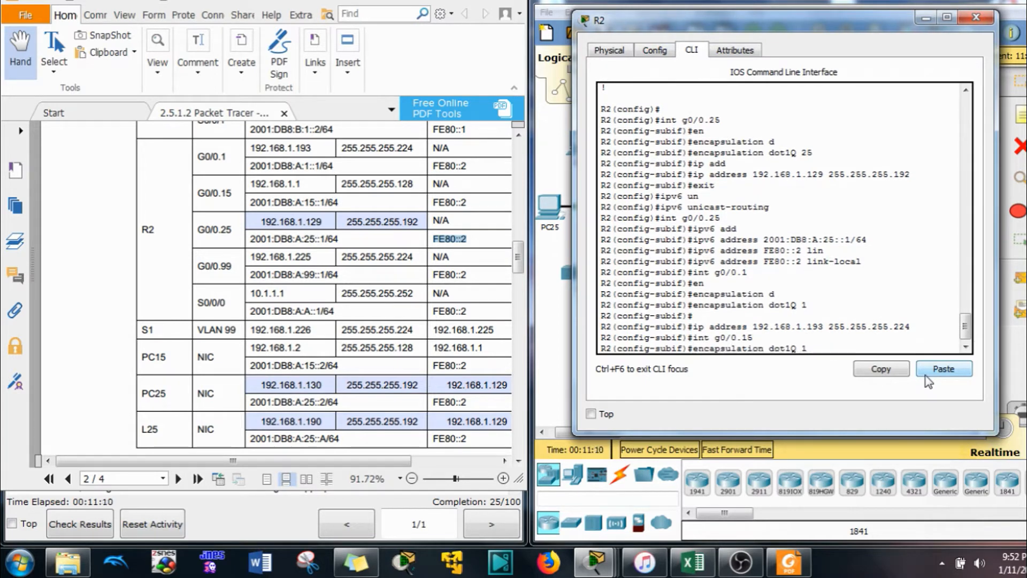
text(5)
key(Return)
key(Up)
key(Up)
key(Up)
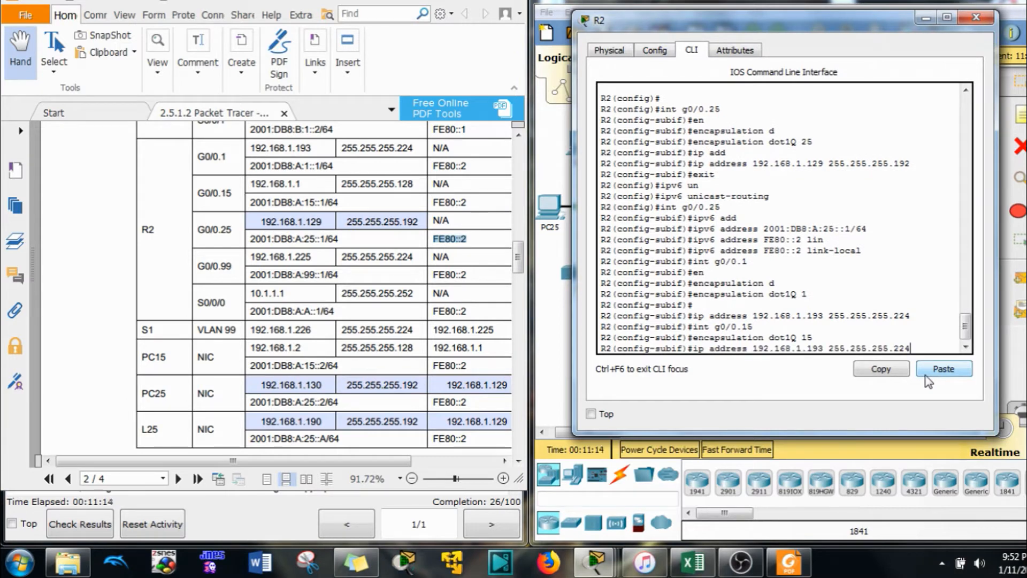
key(BackSpace)
key(BackSpace)
key(BackSpace)
text(128)
key(BackSpace)
key(BackSpace)
key(Return)
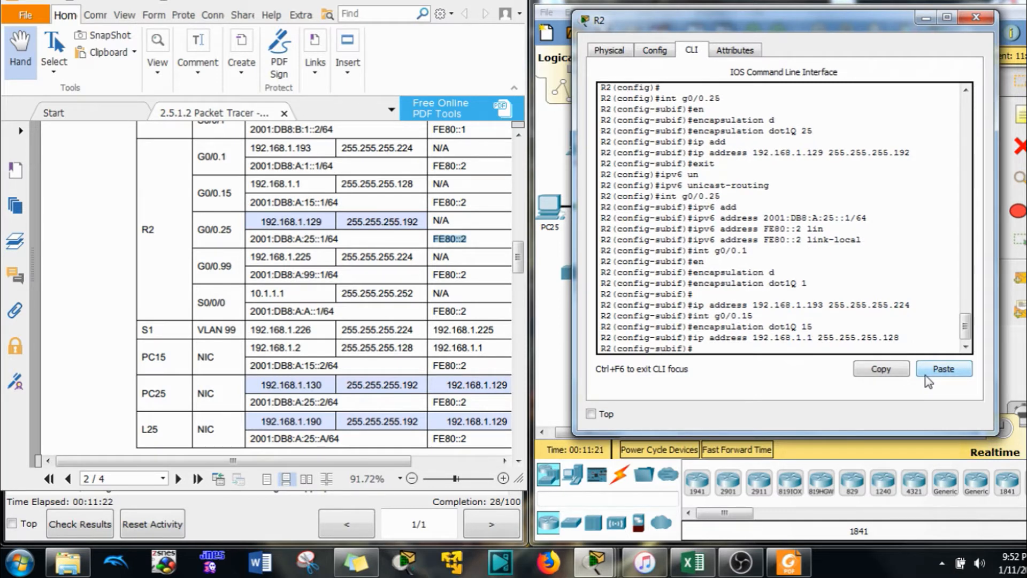
Enter subinterface G0/0.99 and start the encapsulation dot1Q 99 native command
key(Up)
key(Up)
key(Up)
text(99)
key(Return)
key(Up)
key(Up)
key(Up)
key(BackSpace)
key(BackSpace)
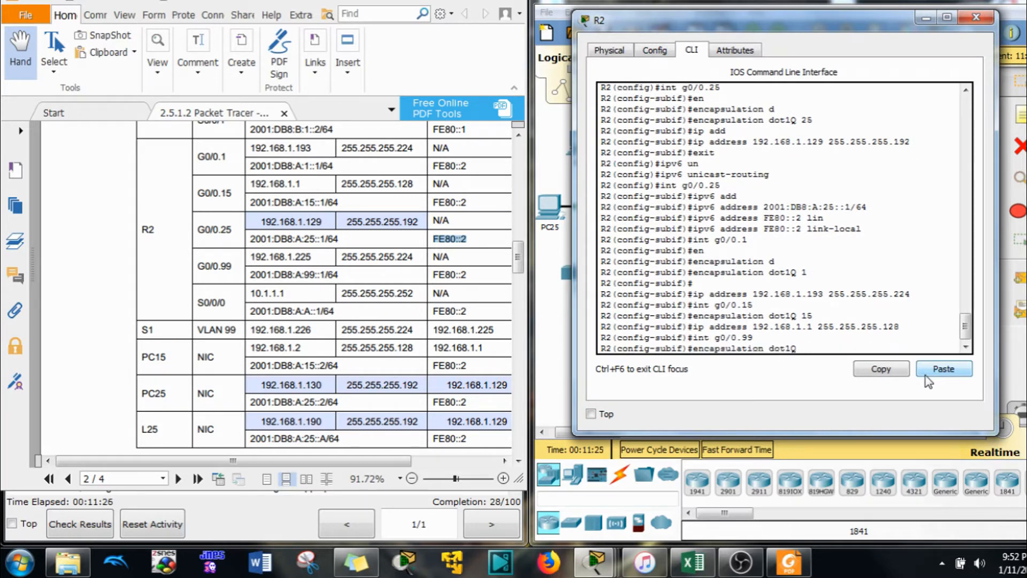
text(99 na)
key(Tab)
Check the address table, then make G0/0.99 use dot1Q 99 as the native VLAN
click(422, 239)
scroll(337, 252, down, 10)
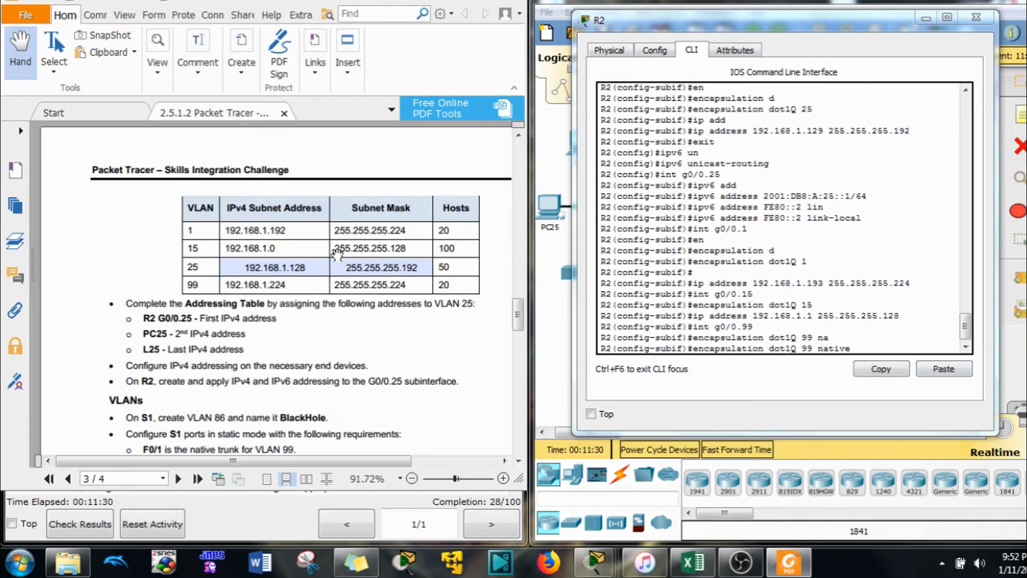
scroll(327, 267, down, 1)
scroll(208, 369, down, 3)
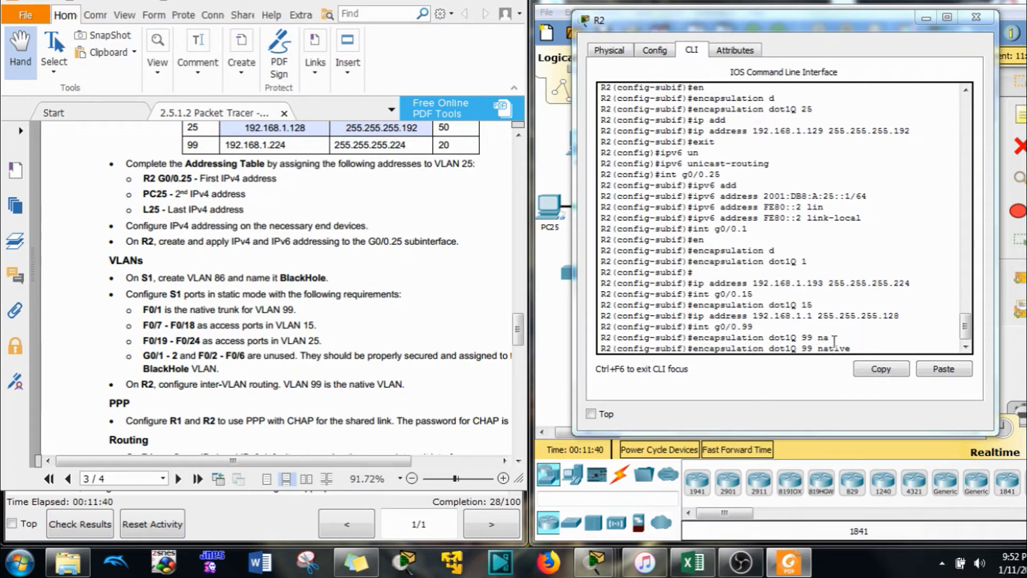
scroll(290, 306, up, 4)
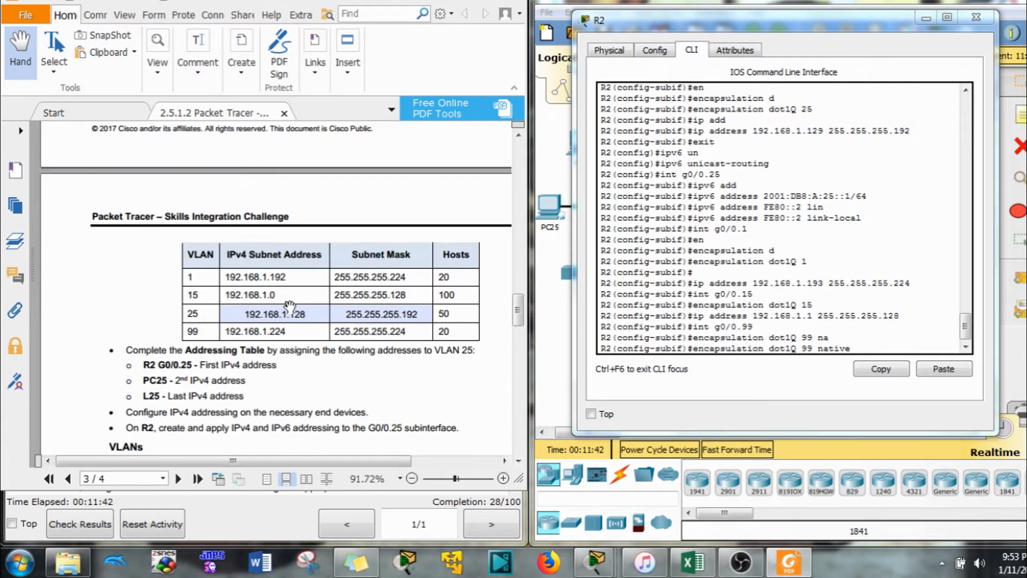
scroll(289, 306, up, 8)
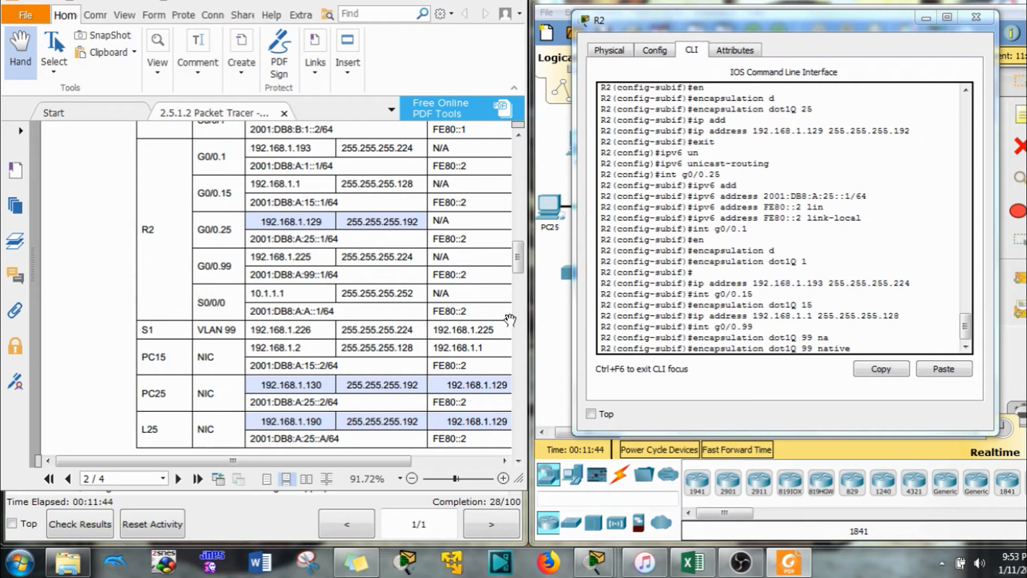
click(899, 348)
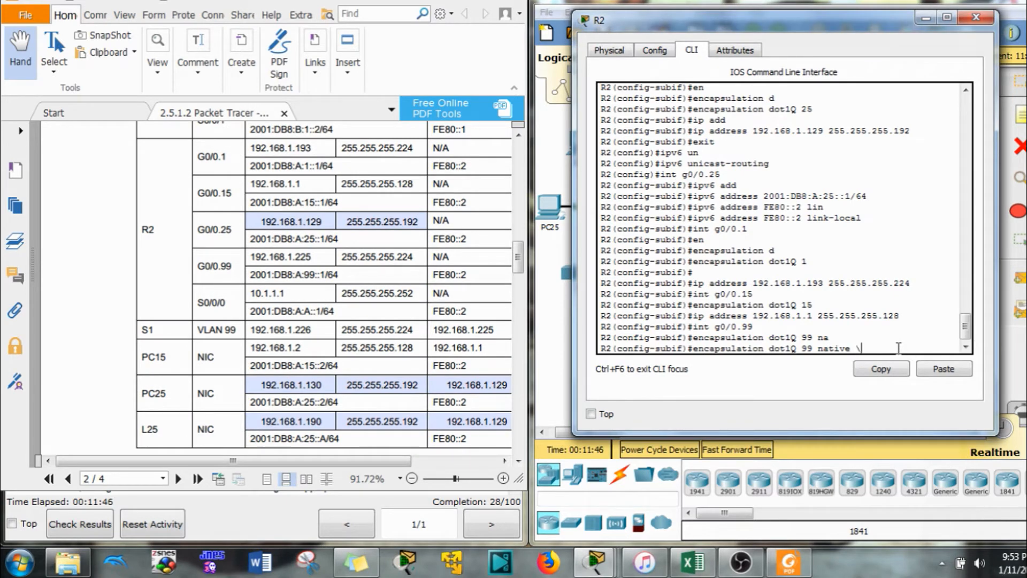
key(Return)
Assign G0/0.99 the address 192.168.1.225 255.255.255.224
key(Up)
key(Up)
key(Up)
key(Up)
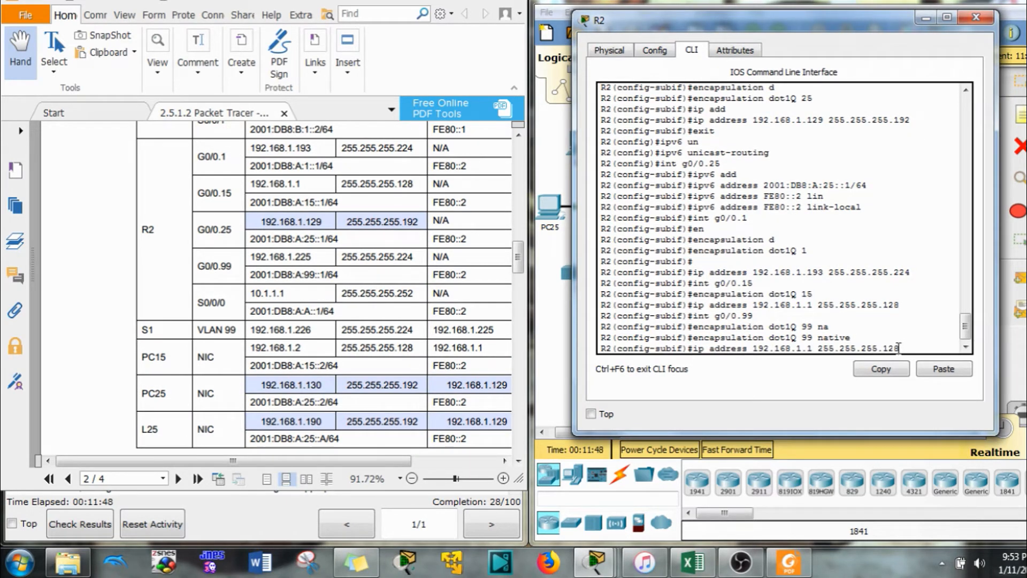
key(BackSpace)
key(BackSpace)
text(224)
key(BackSpace)
text(225)
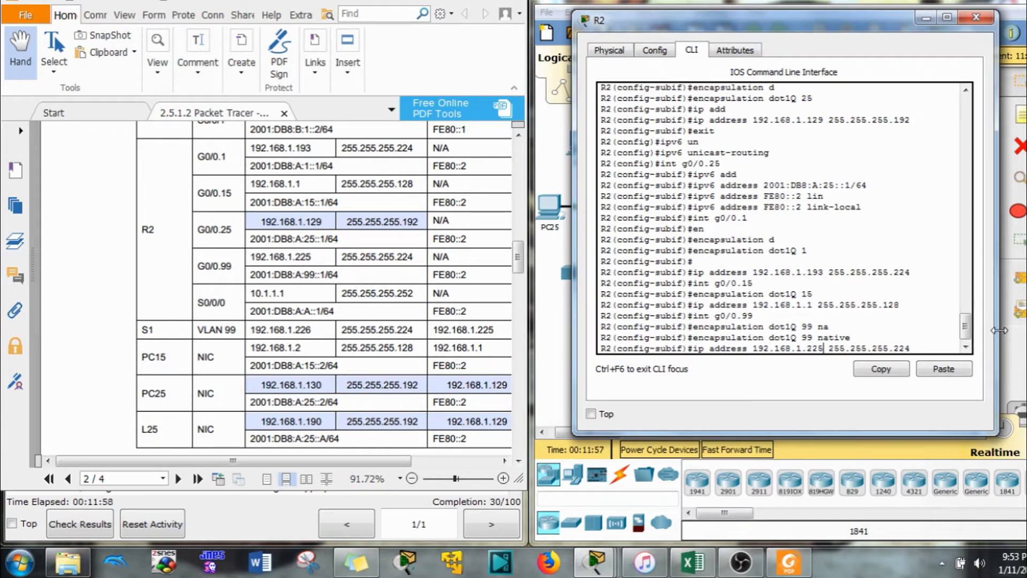
key(Return)
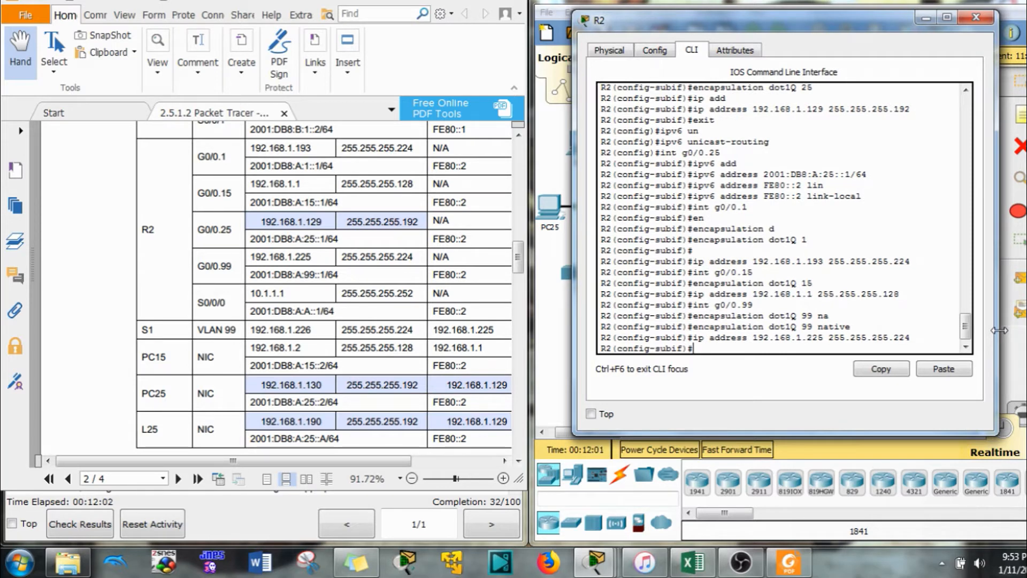
Bring up physical interface G0/0 with no shutdown and move the R2 window aside
key(Up)
key(Up)
key(Up)
key(BackSpace)
key(BackSpace)
text(0)
key(Return)
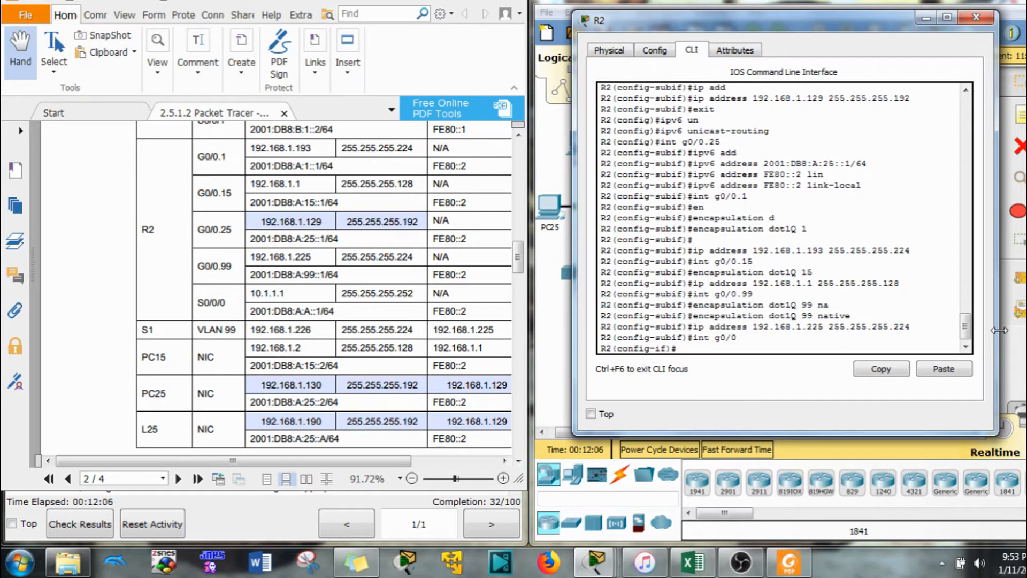
text(no shut)
key(Return)
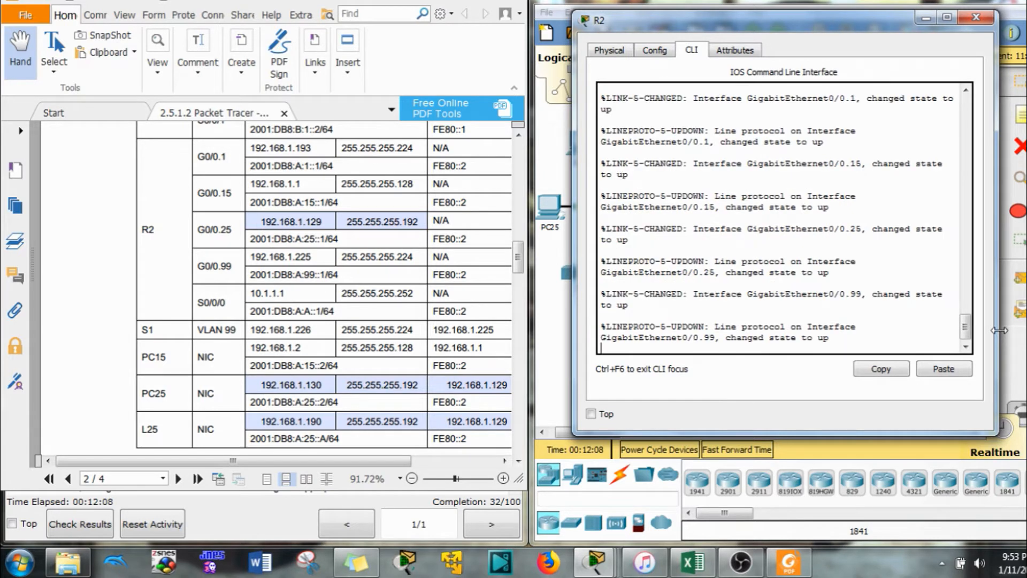
drag(872, 24, 536, 44)
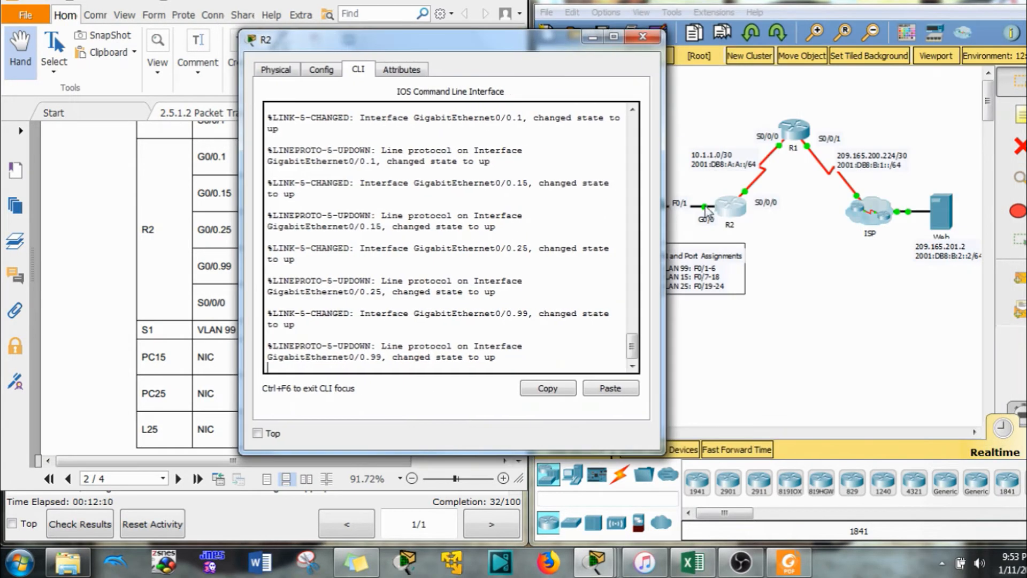
drag(471, 43, 878, 21)
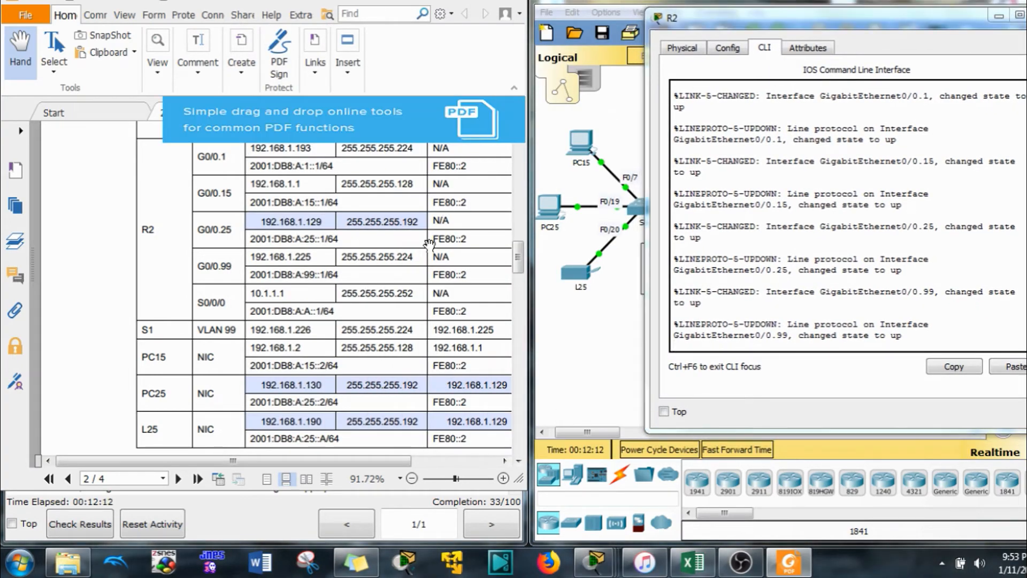
Minimize R2 and open switch S1's CLI
drag(178, 463, 220, 465)
scroll(208, 353, down, 12)
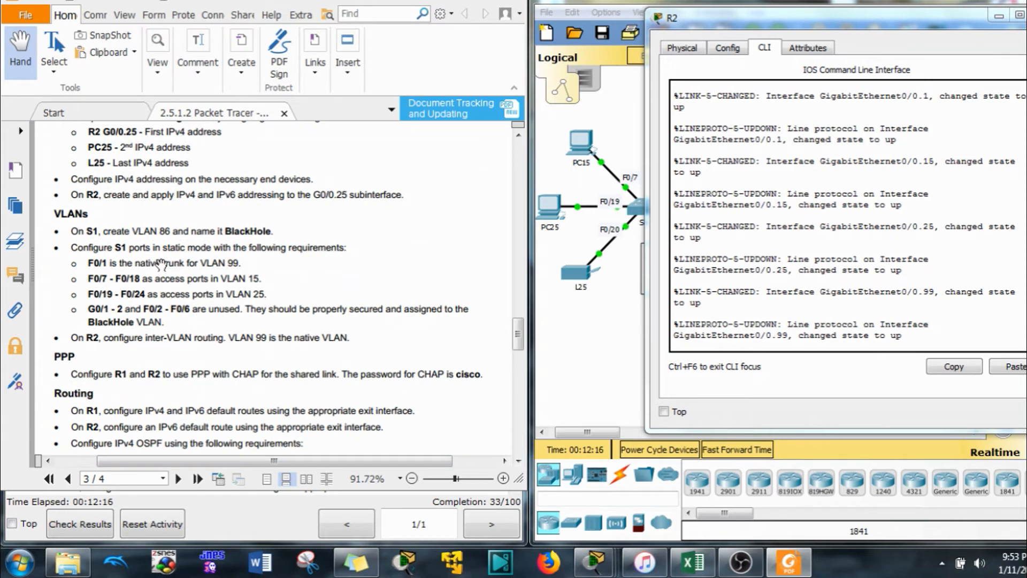
scroll(162, 259, down, 2)
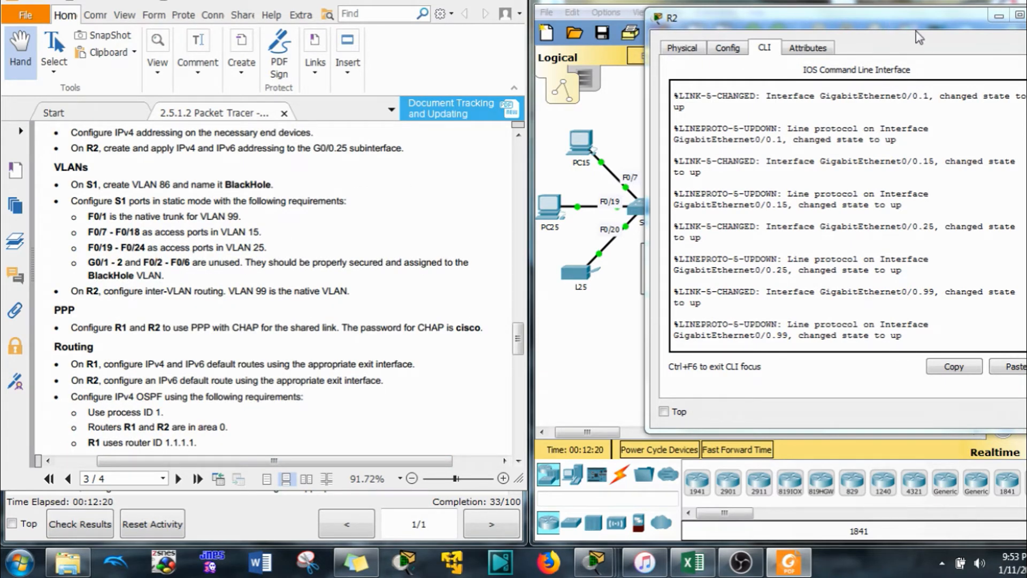
drag(916, 29, 851, 23)
click(927, 14)
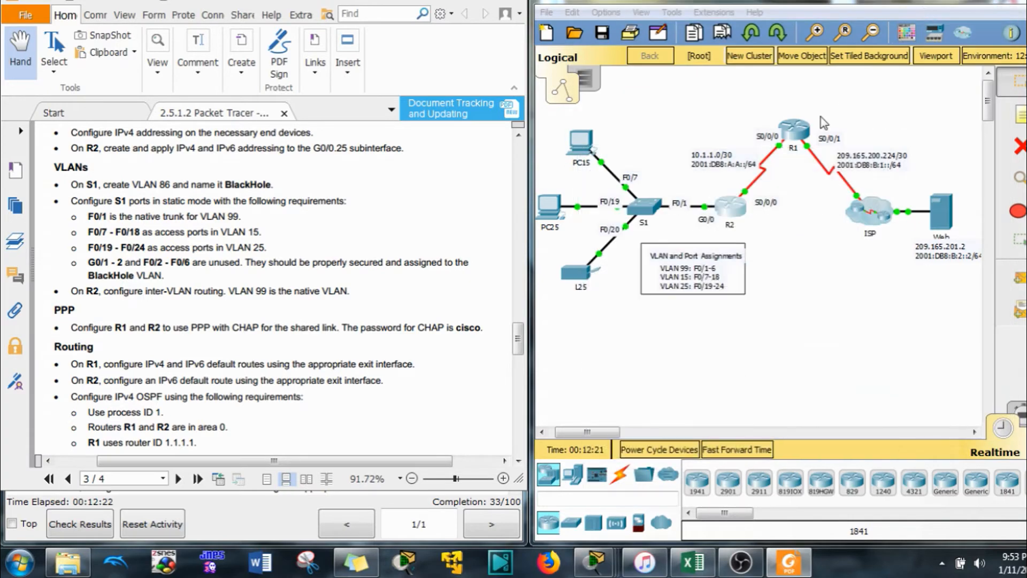
click(657, 215)
drag(586, 54, 851, 22)
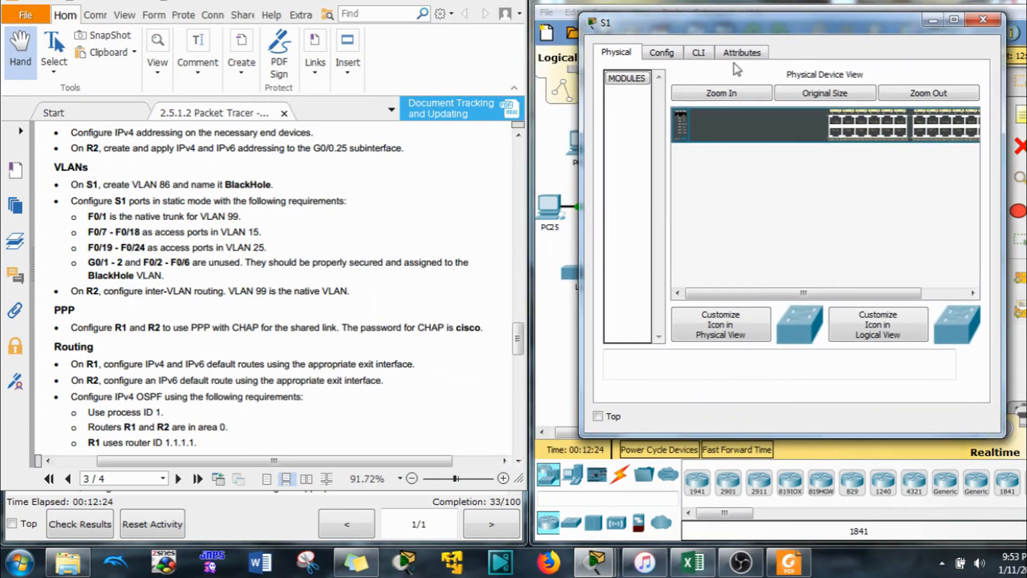
click(698, 52)
Log in to S1, enter privileged mode, and reach global configuration
key(Return)
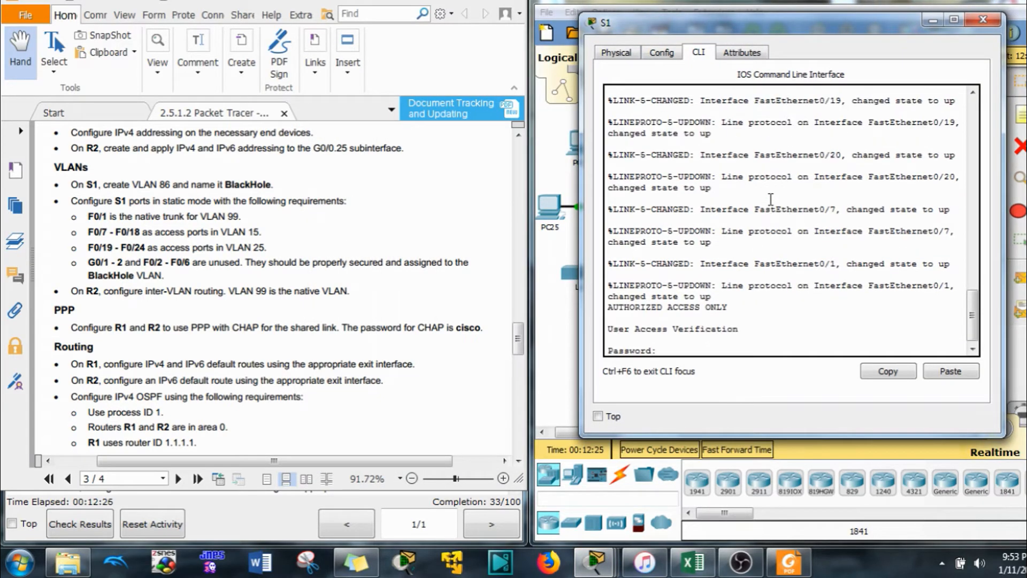
key(Return)
text(en)
key(Return)
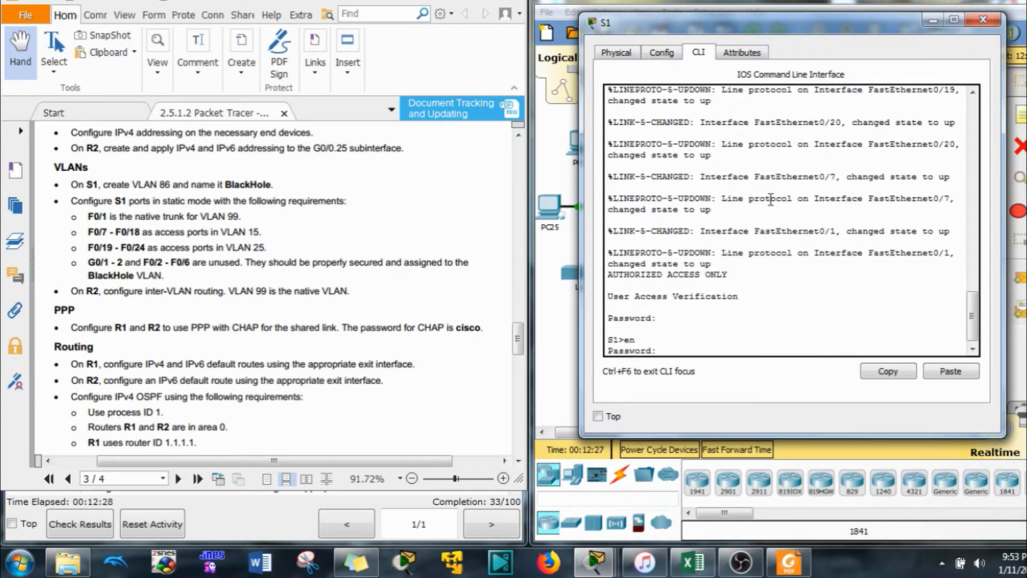
key(Return)
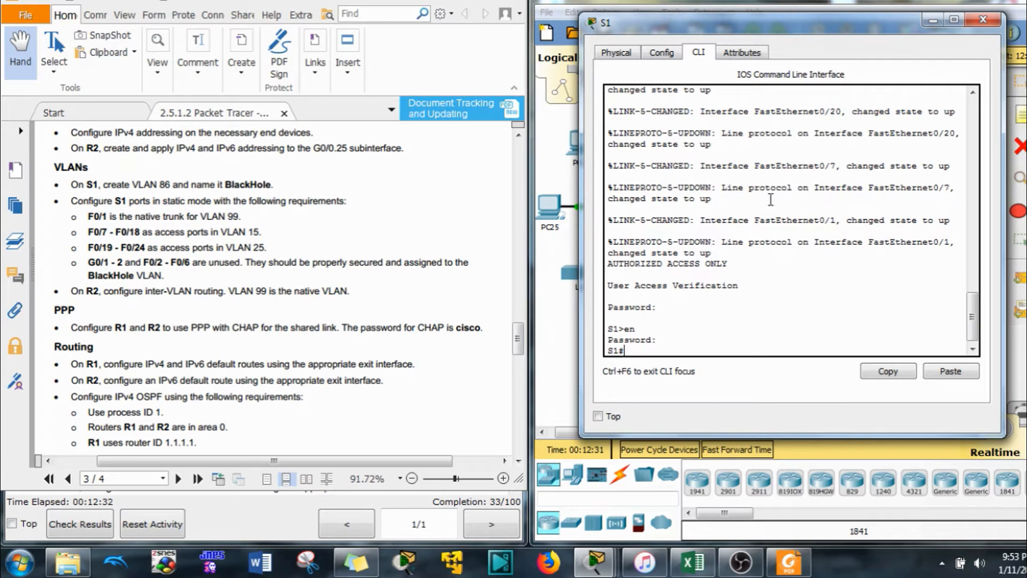
text(conf t)
key(Return)
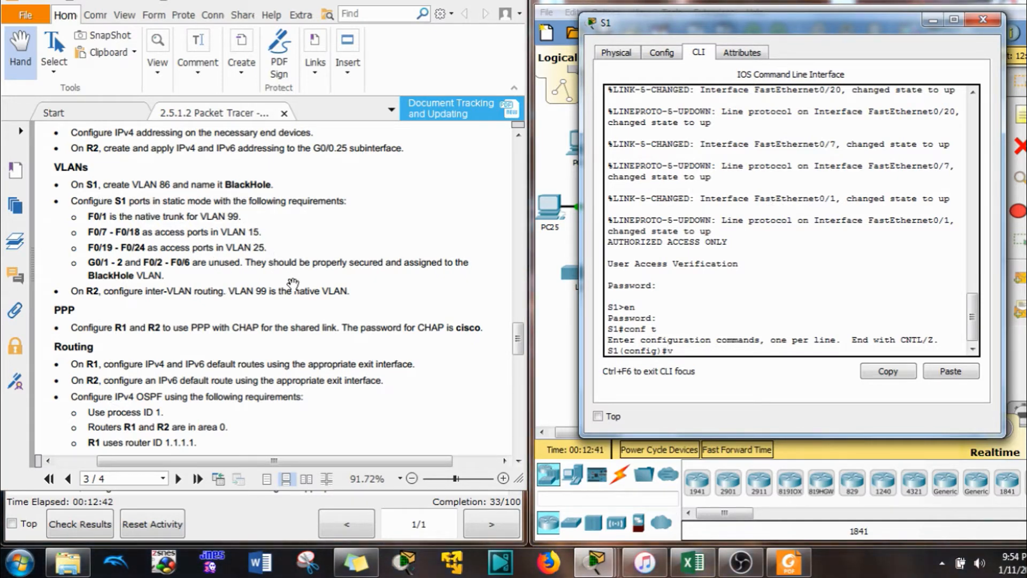
Create VLAN 86 named BlackHole on S1
text(lan 86)
key(Return)
text(n)
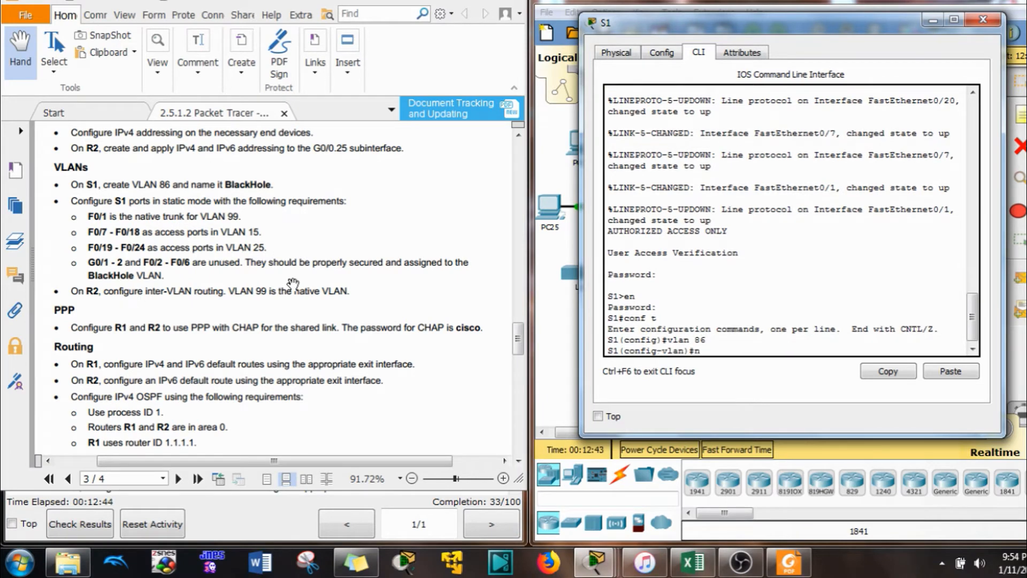
text(ame BlackHole)
key(Return)
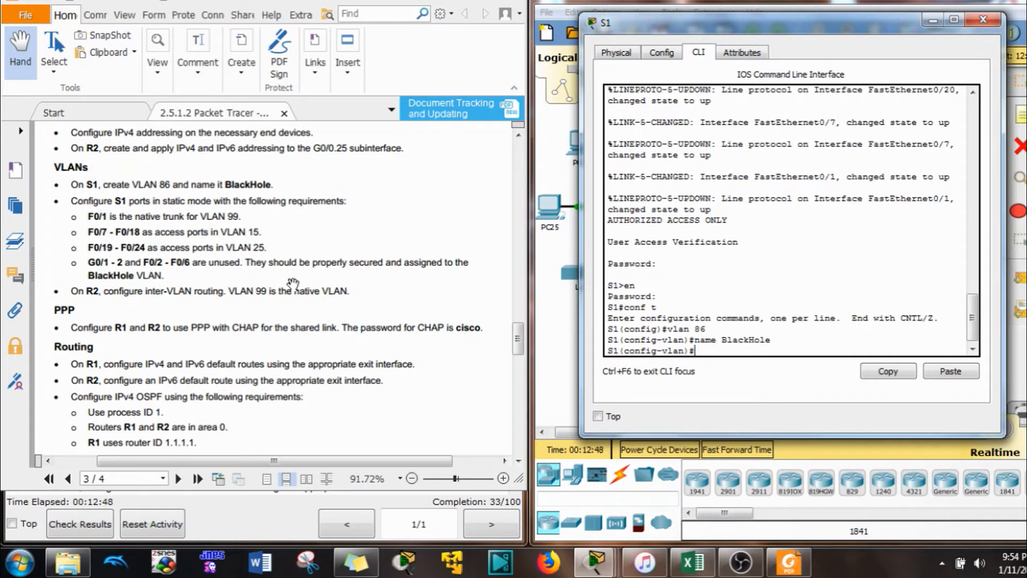
text(exit)
key(Return)
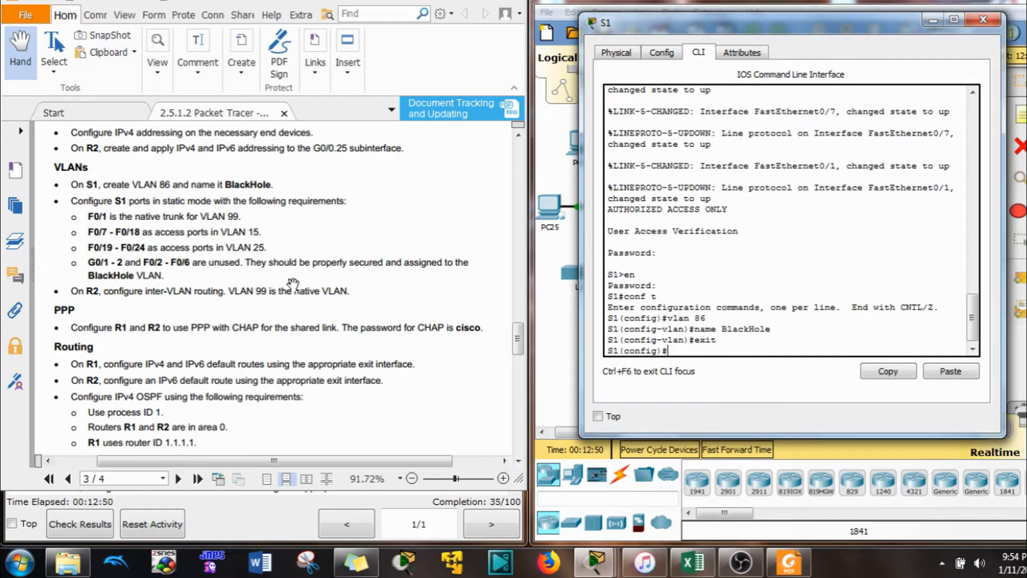
text(int f0/1)
Make S1's F0/1 a trunk port
key(Return)
text(sw)
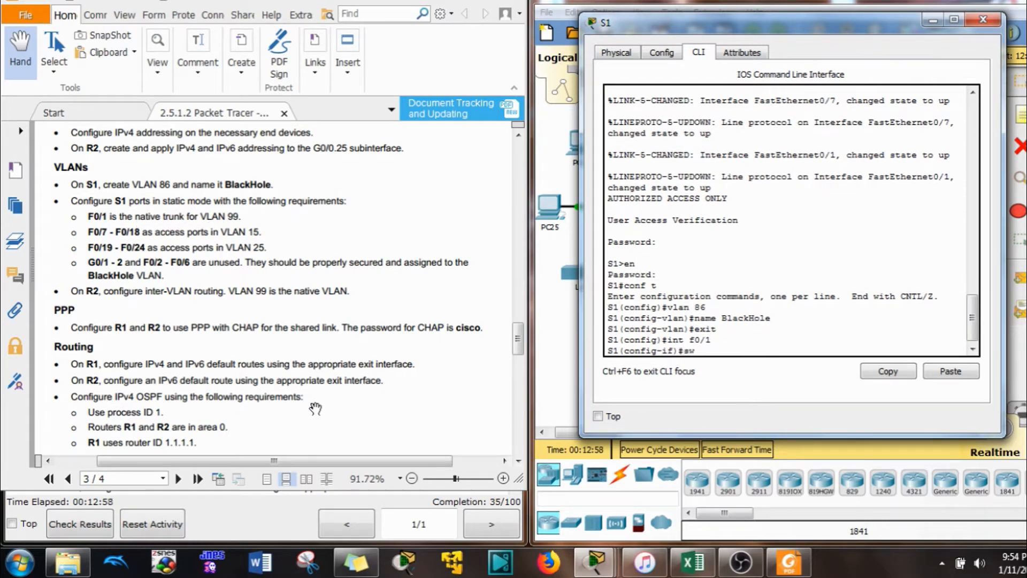
key(Tab)
text(m)
key(Tab)
text(tr)
Set the native VLAN of the F0/1 trunk to 99
key(Tab)
key(Return)
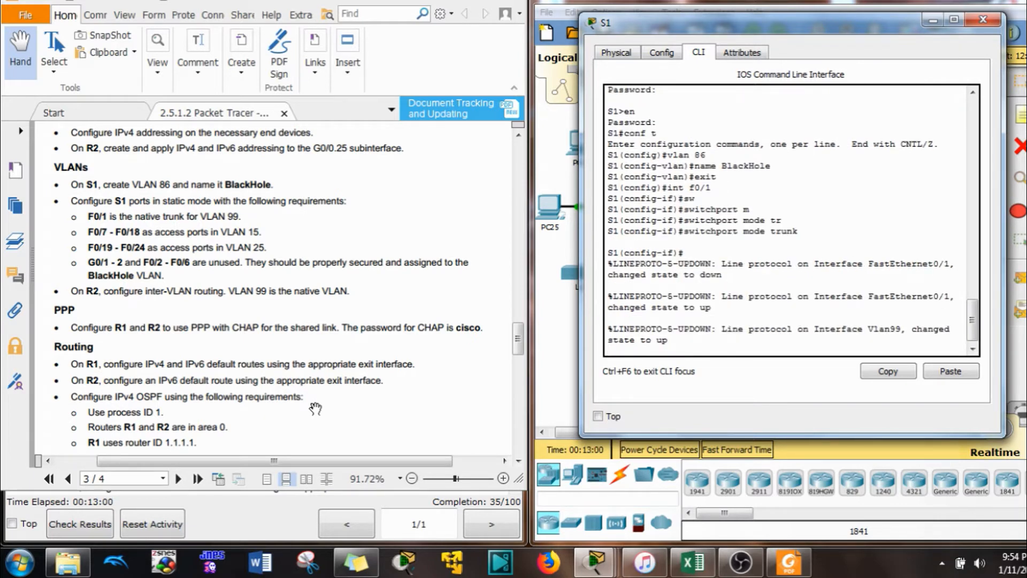
text(sw)
key(Tab)
text(tr)
key(Tab)
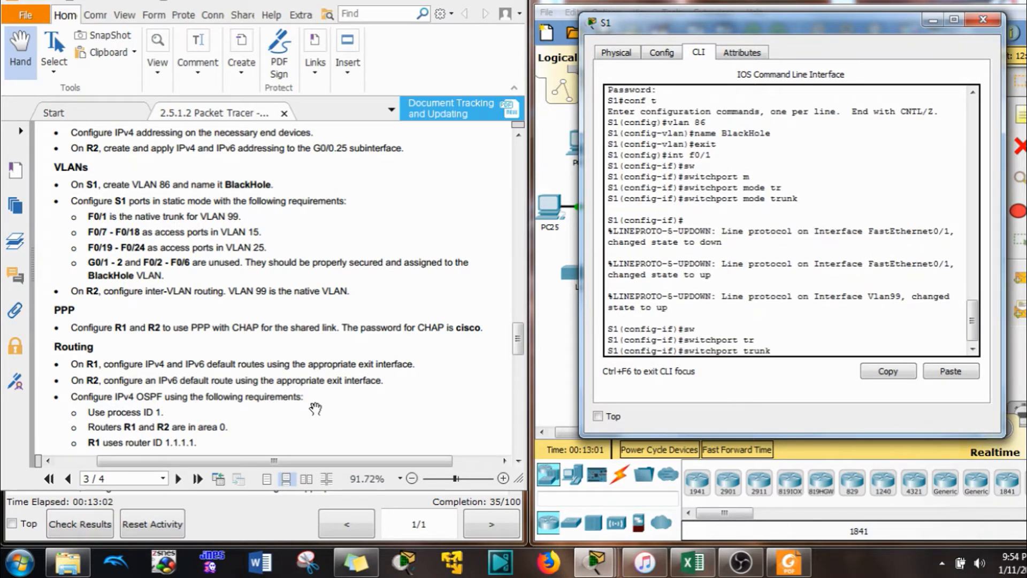
text(n)
key(Tab)
text(v)
key(Tab)
key(Return)
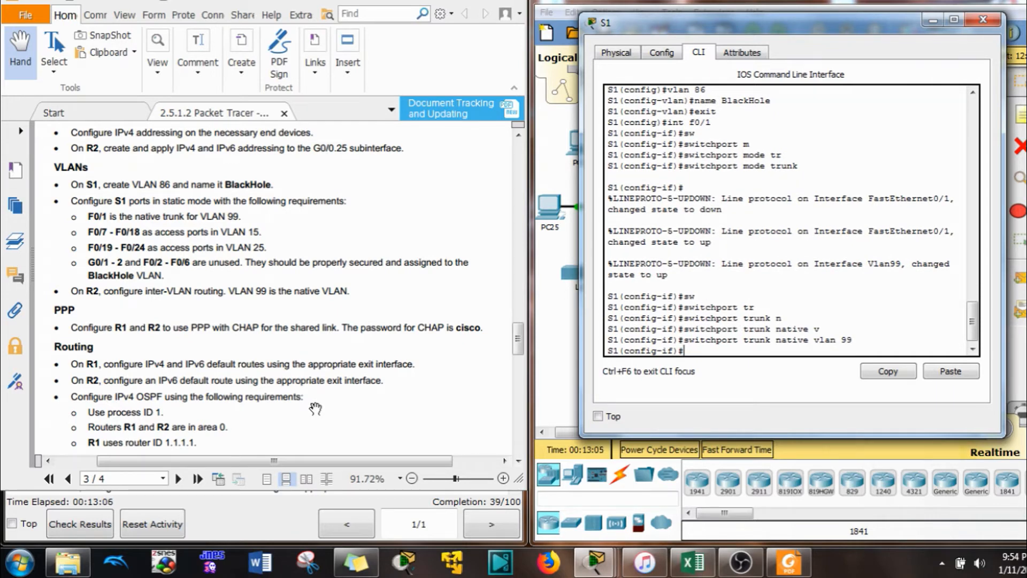
Select ports F0/7–18 with int range and set them to access mode
text(sw)
key(Tab)
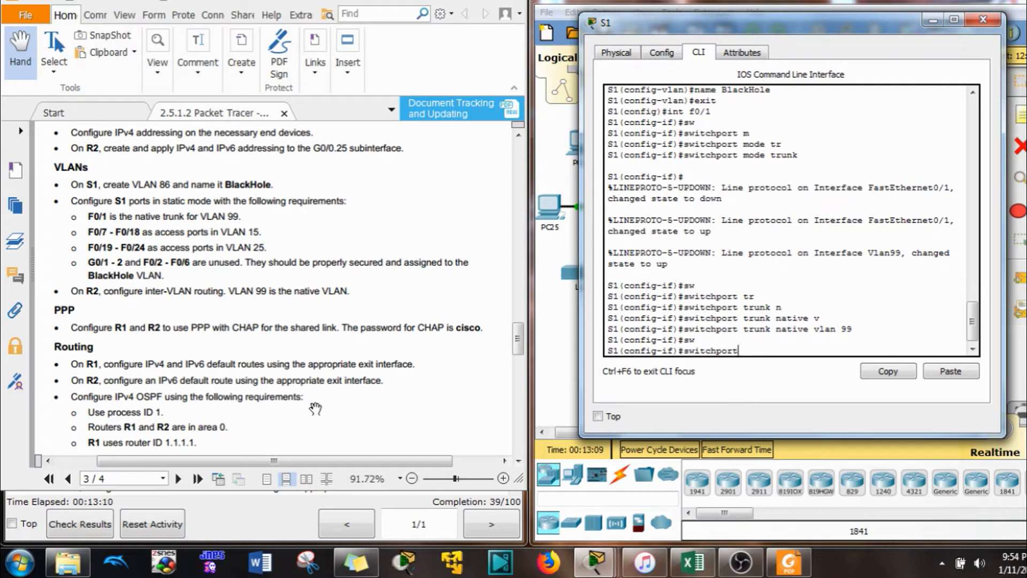
key(BackSpace)
key(BackSpace)
key(BackSpace)
key(BackSpace)
key(BackSpace)
key(BackSpace)
key(BackSpace)
key(BackSpace)
key(BackSpace)
key(BackSpace)
text(int r)
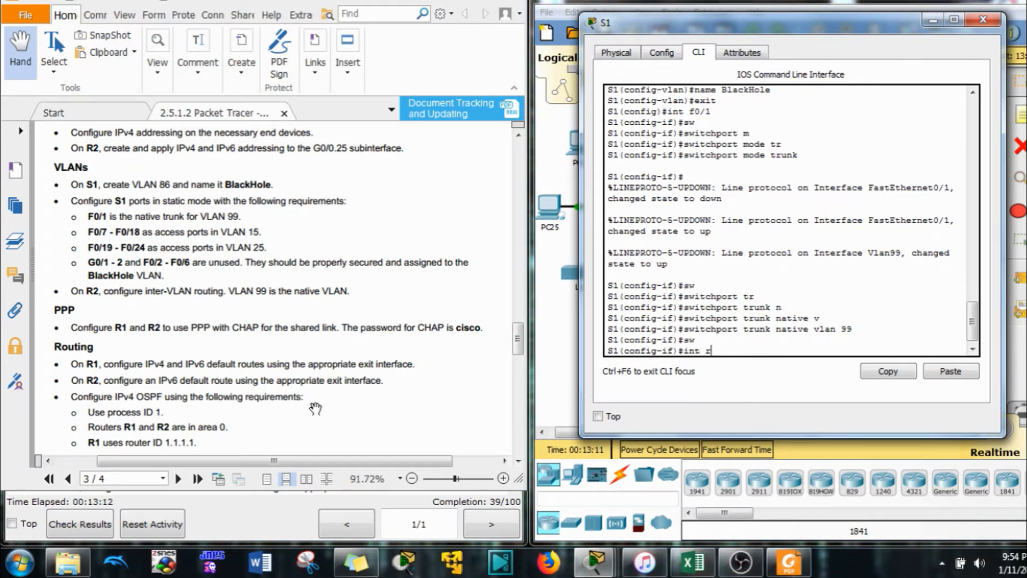
text(ange f0/7-18)
key(Return)
text(sw)
key(Tab)
text(m)
key(Tab)
text(a)
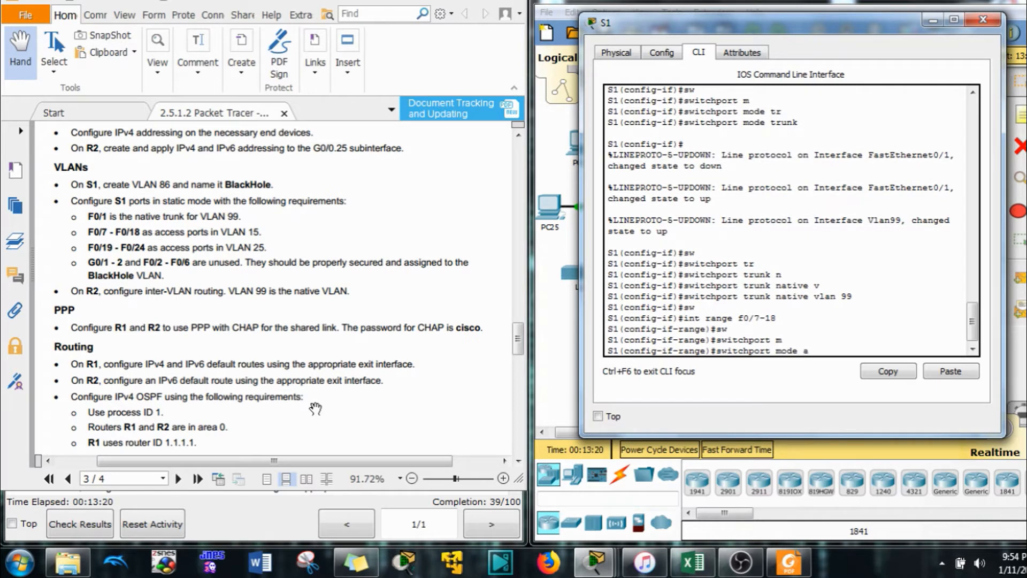
Assign ports F0/7–18 to access VLAN 15
key(Tab)
key(Return)
text(sw)
key(Tab)
text(a)
key(Tab)
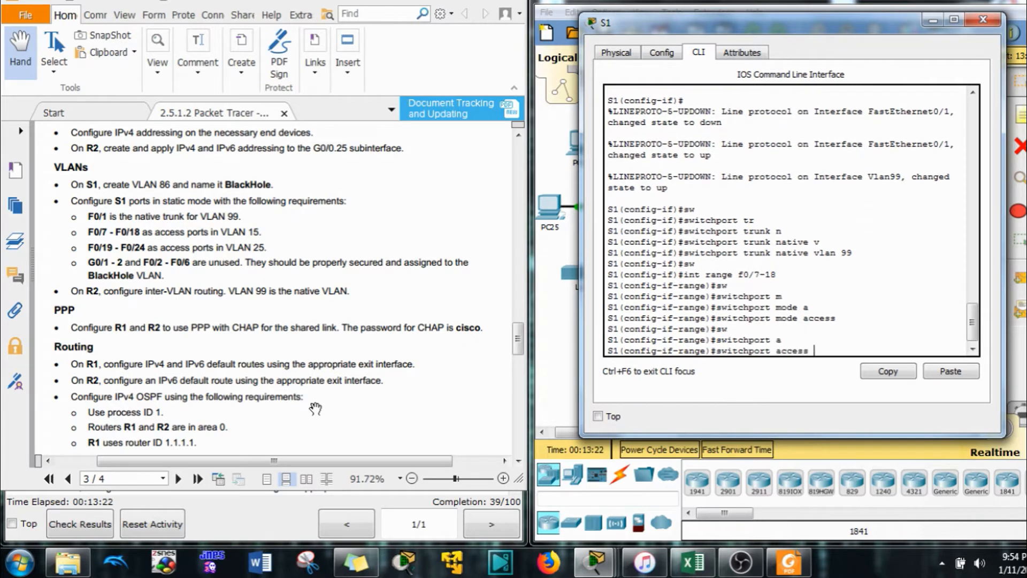
text(v)
key(Tab)
text(1)
key(BackSpace)
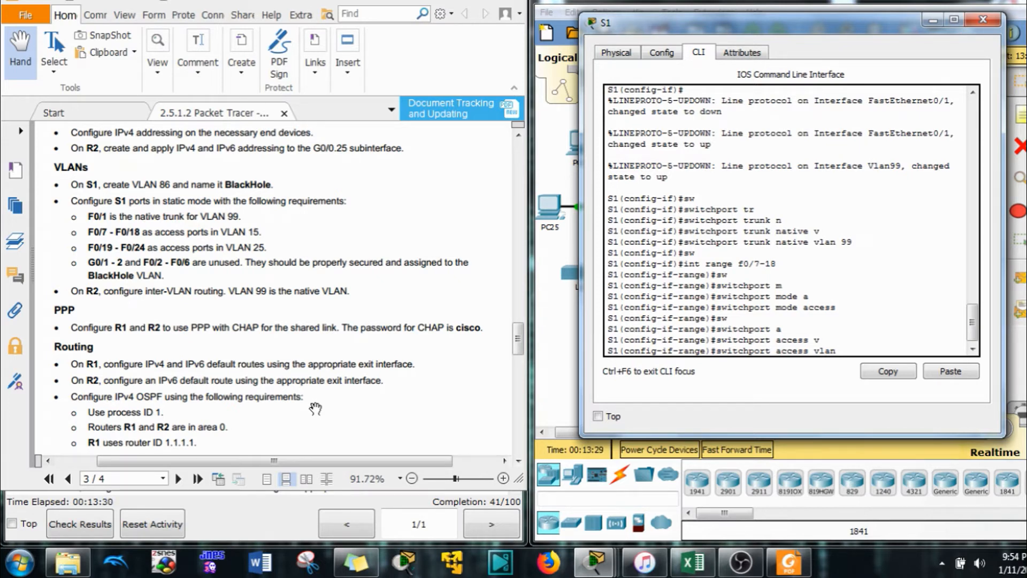
text(15)
key(Return)
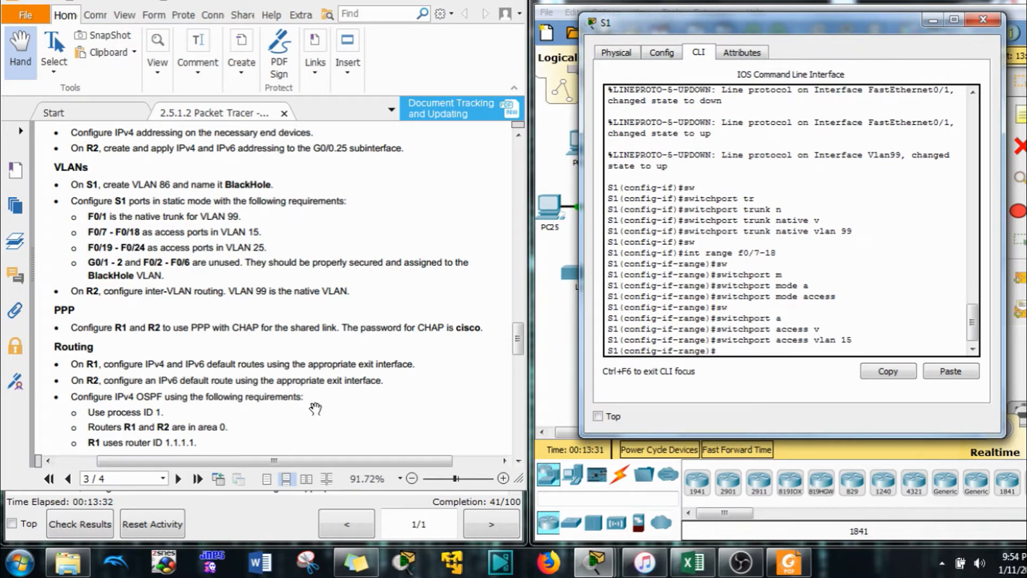
Make ports F0/19–24 access ports in VLAN 25
key(Up)
key(Up)
key(Up)
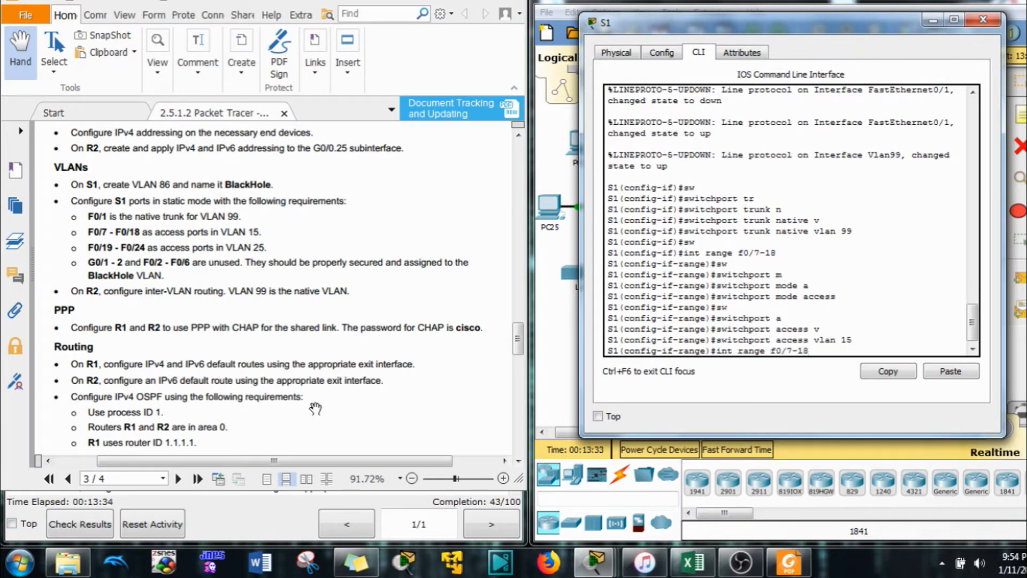
key(BackSpace)
key(BackSpace)
key(BackSpace)
key(BackSpace)
text(19-1)
text(4)
key(Return)
key(Up)
key(Up)
key(Up)
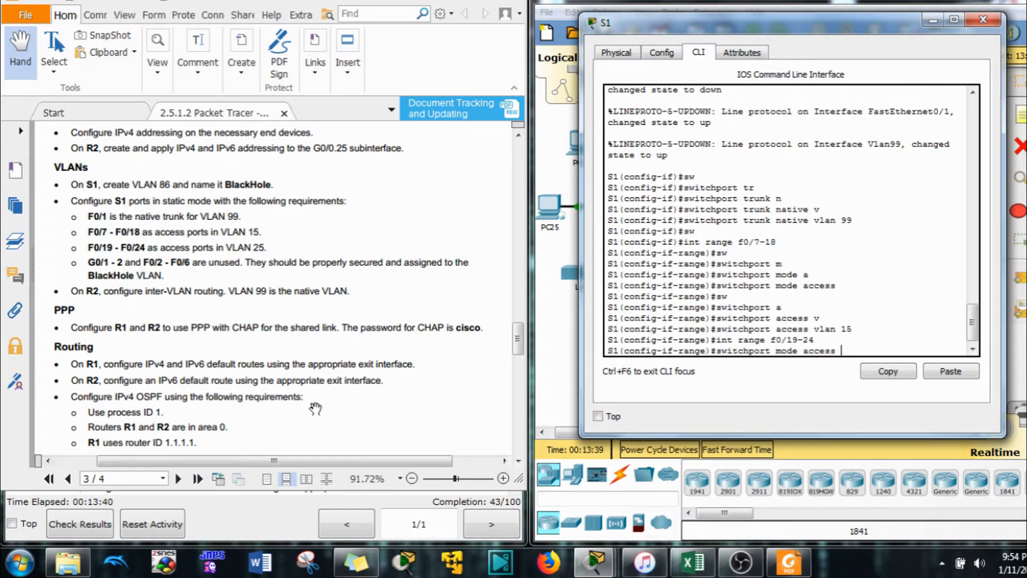
key(Return)
key(Up)
key(Up)
key(Up)
key(BackSpace)
key(BackSpace)
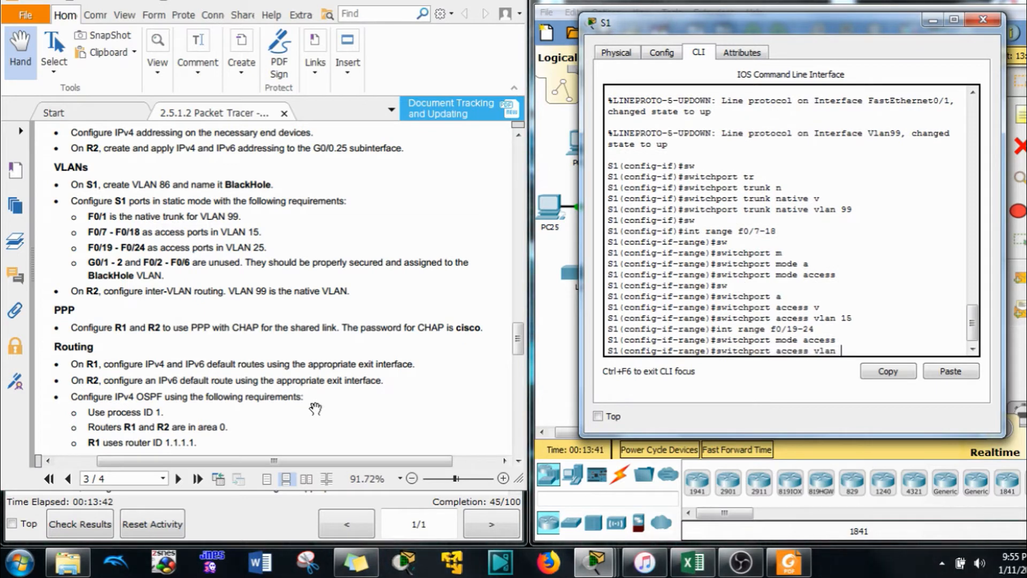
text(25)
key(Return)
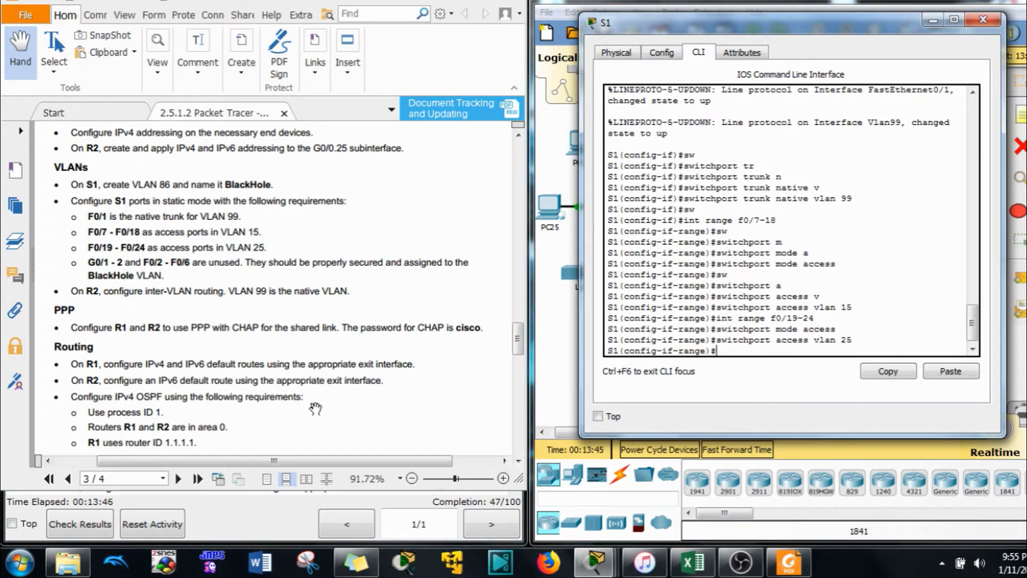
key(Up)
key(Up)
key(Up)
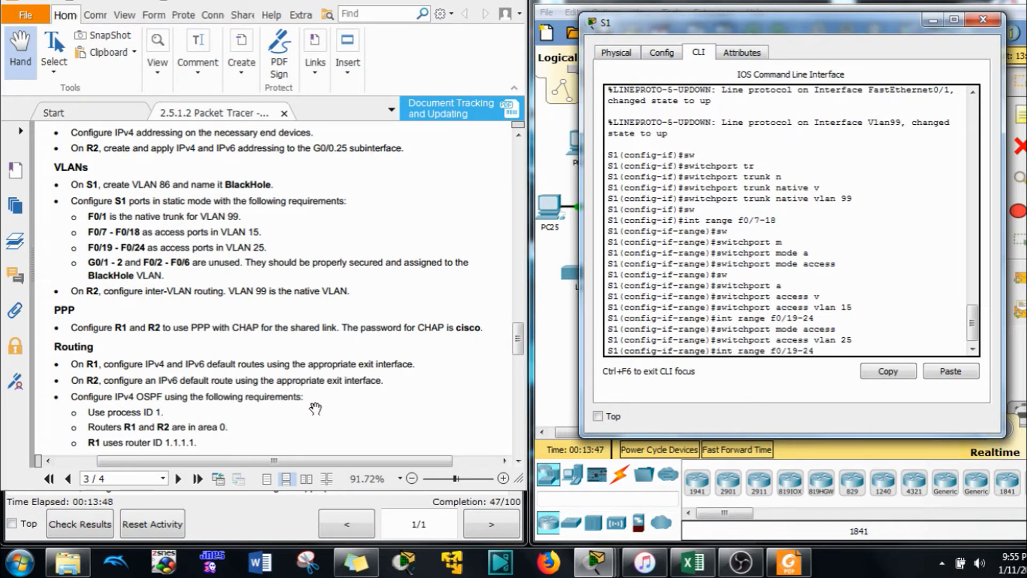
key(BackSpace)
key(BackSpace)
key(BackSpace)
key(BackSpace)
Select unused ports F0/2–6 and G0/1–2 and set them to access mode
text(2-6, g0/1-2)
key(Return)
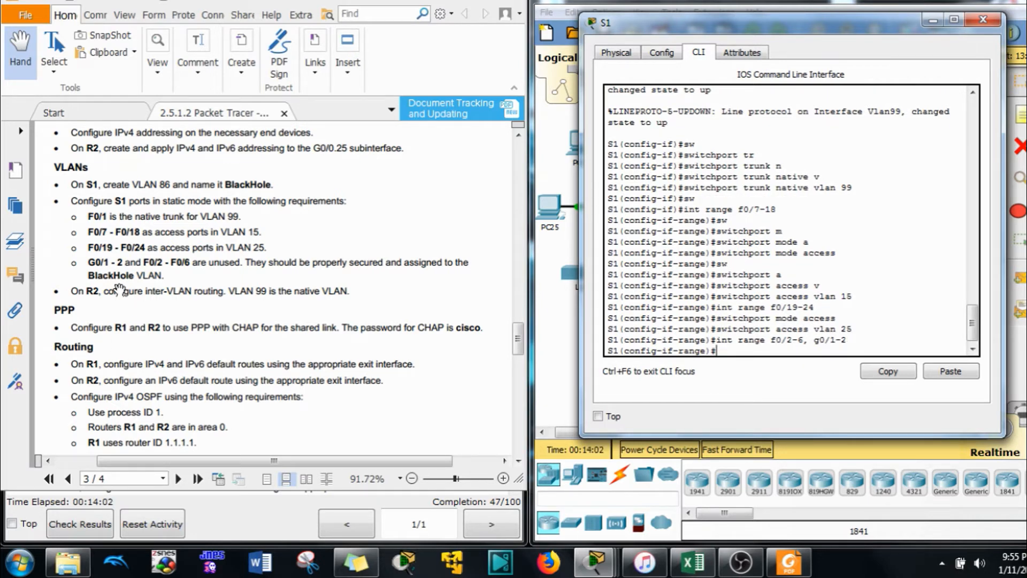
text(sw)
key(Tab)
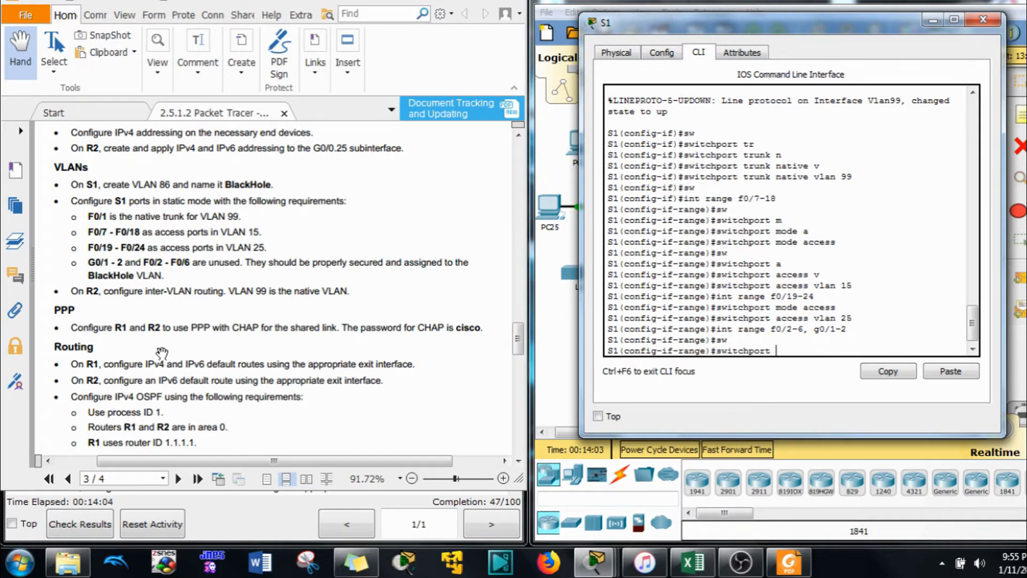
text(m)
key(Tab)
text(a)
key(Tab)
key(Return)
Place the unused ports in BlackHole VLAN 86
text(sw)
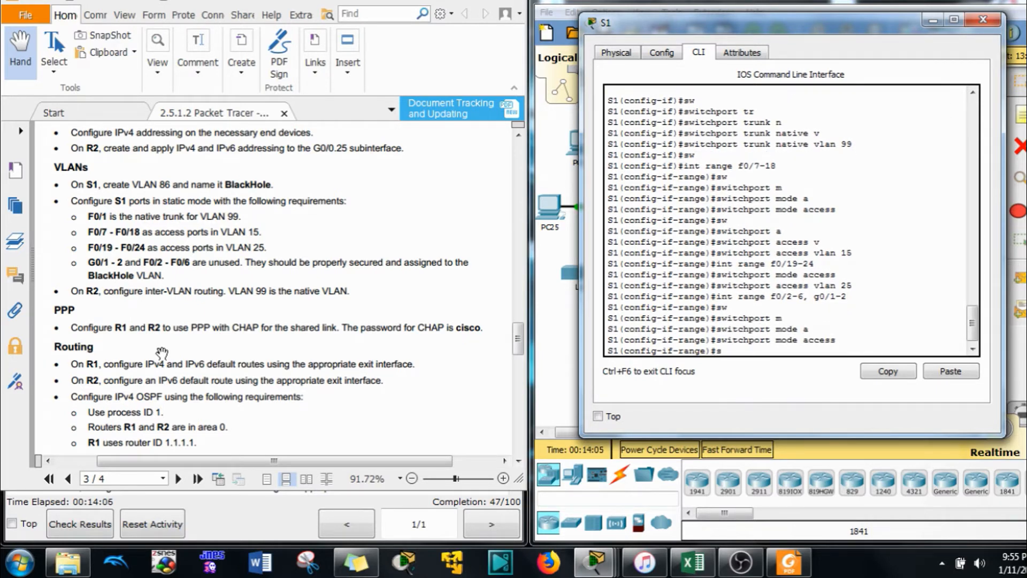
key(Tab)
text(a)
key(Tab)
text(v)
key(Tab)
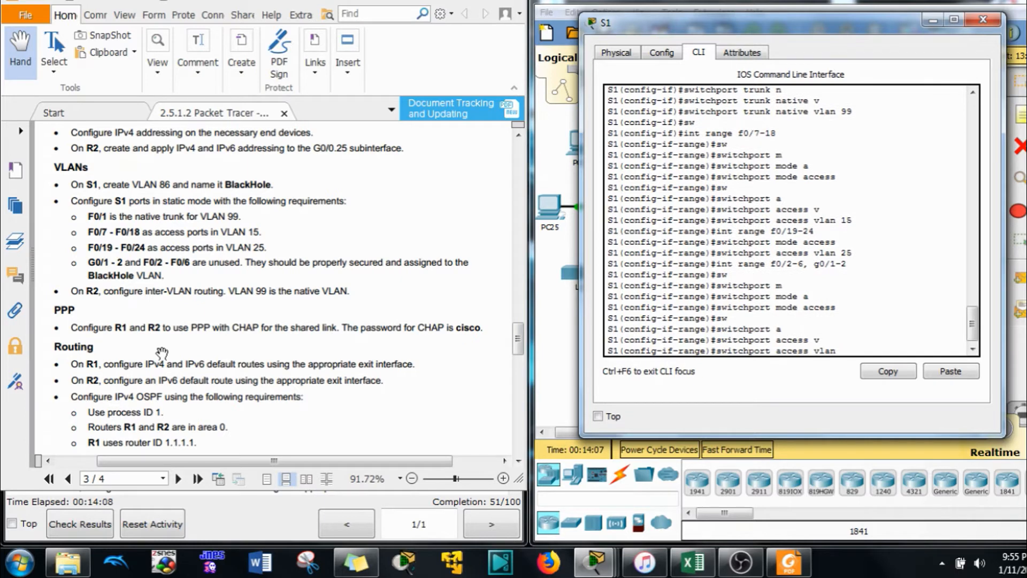
text(86)
key(Return)
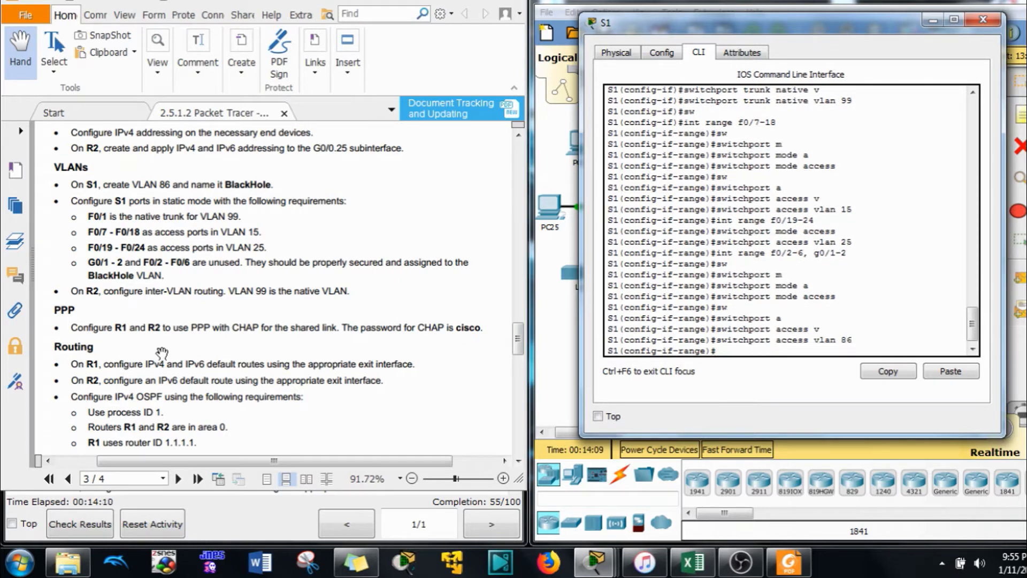
Shut down the unused ports and return to the network topology
text(shu)
key(Tab)
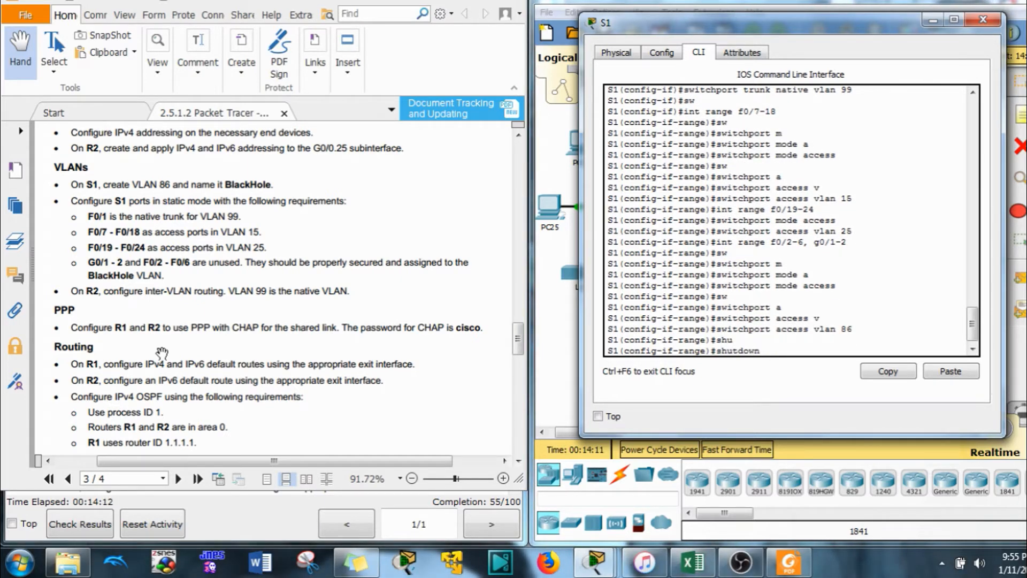
key(Return)
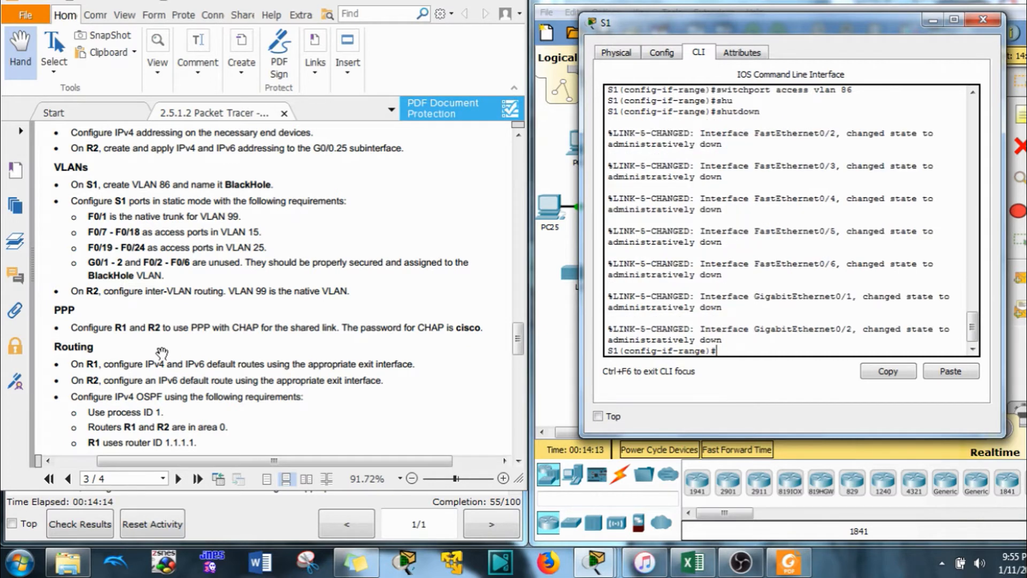
key(Return)
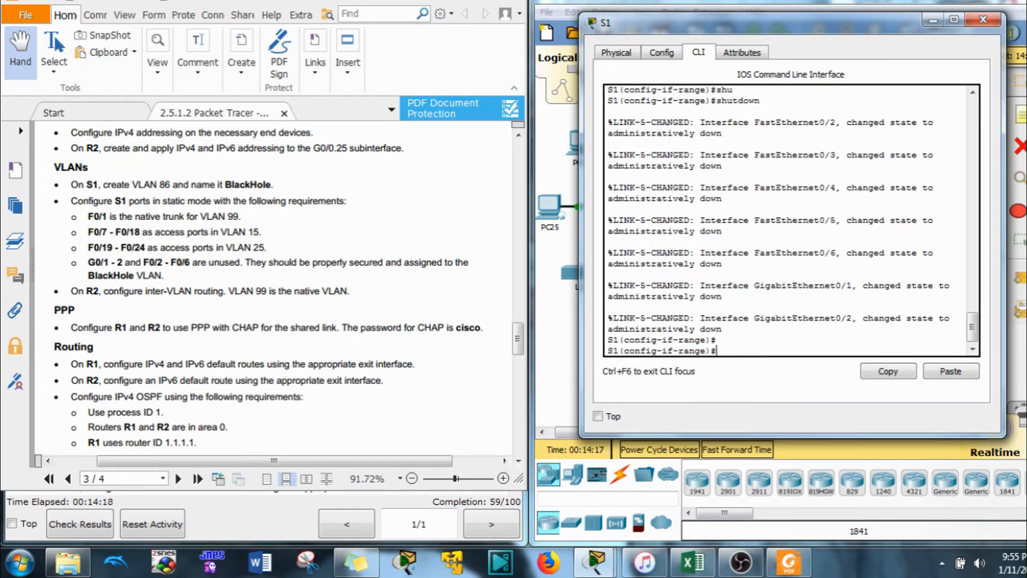
click(683, 3)
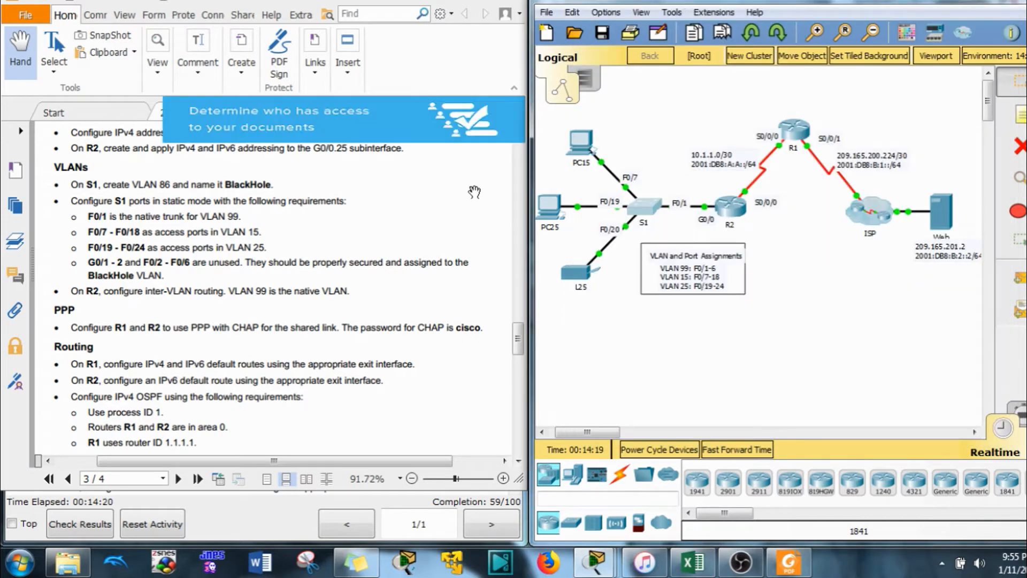
Find and highlight the PPP CHAP requirement in the lab instructions
click(270, 351)
scroll(249, 340, down, 3)
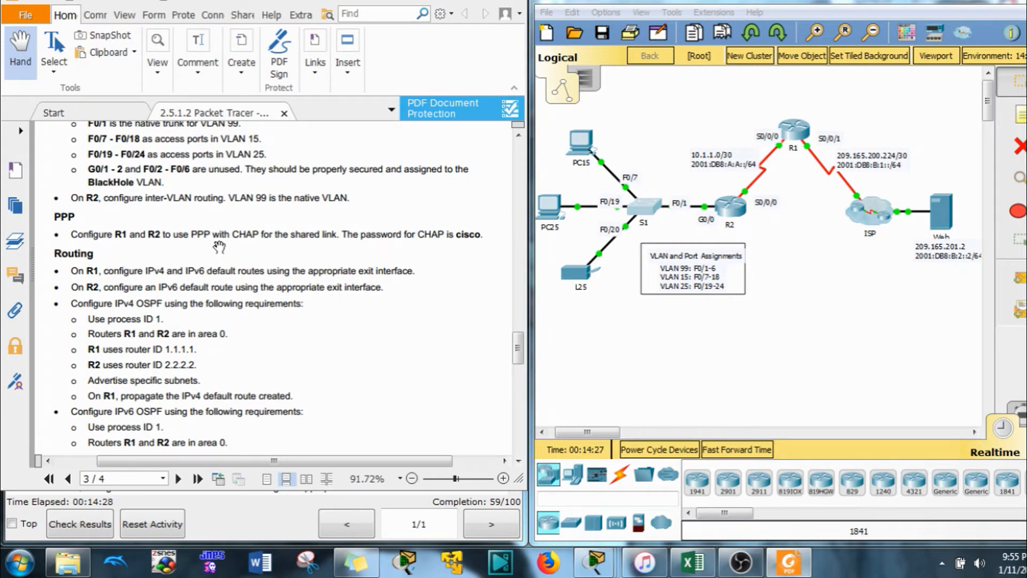
drag(259, 233, 226, 239)
click(259, 248)
Open R1's CLI and log in with the console and enable passwords
click(795, 133)
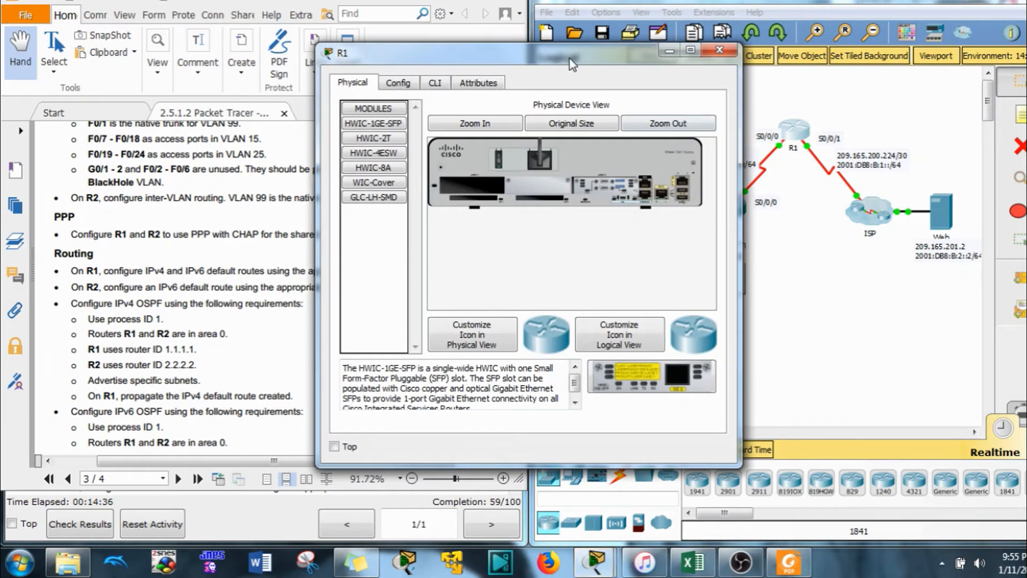
drag(568, 60, 784, 34)
click(651, 56)
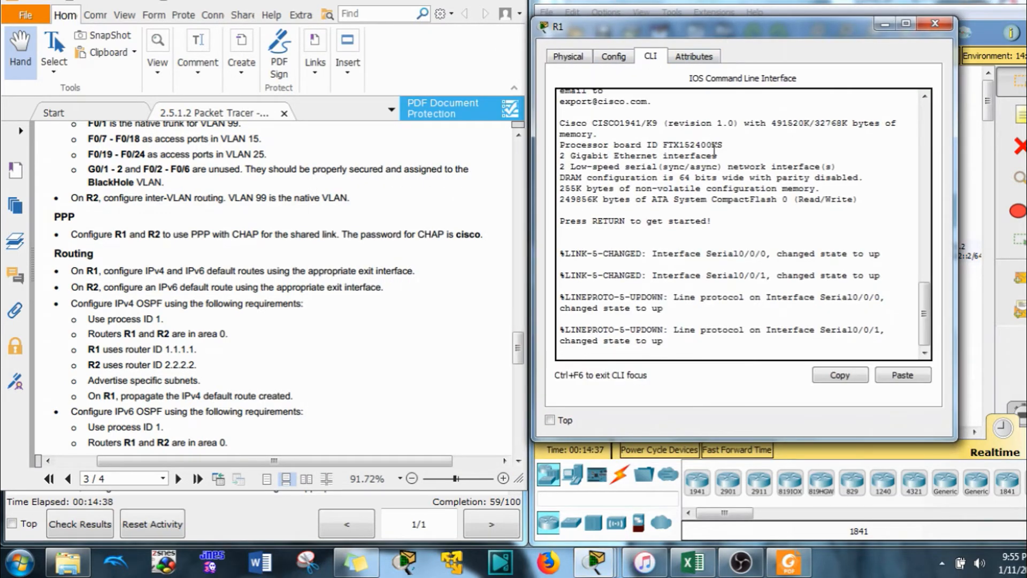
key(Return)
text(cisco)
key(Return)
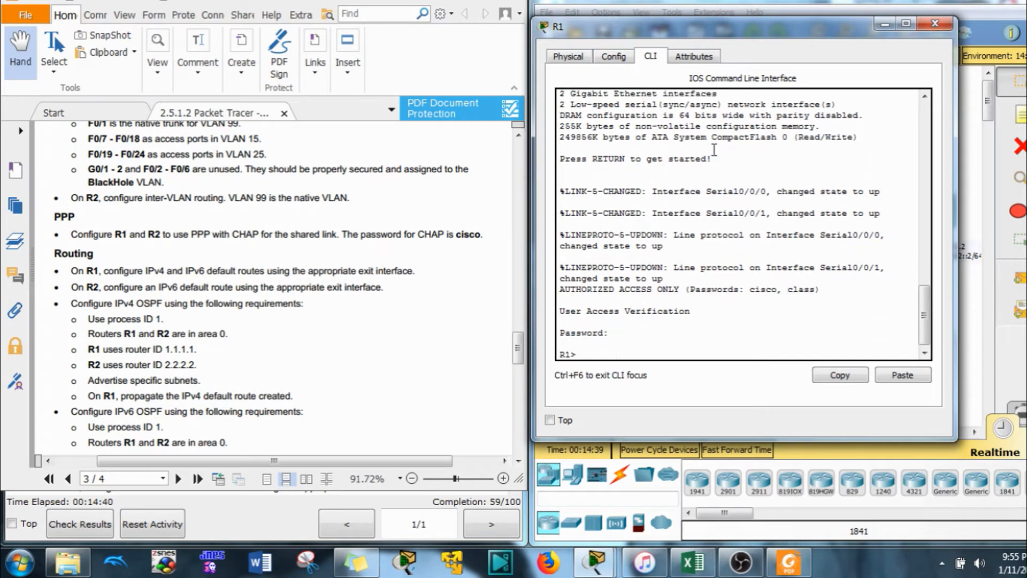
text(en)
key(Return)
text(class)
key(Return)
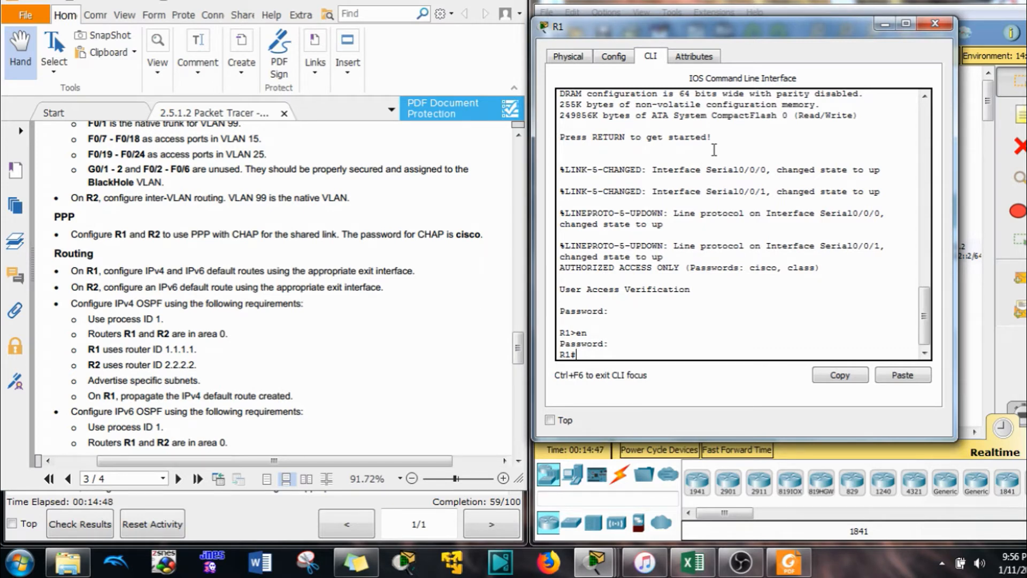
Enter global configuration on R1, begin a username command, and move the console aside
text(user)
key(Return)
text(us)
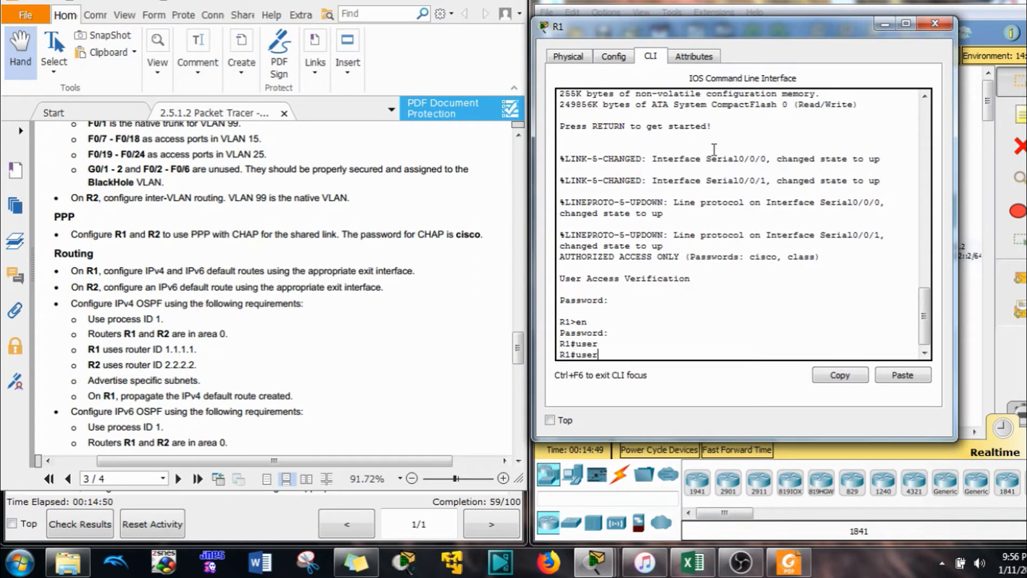
key(BackSpace)
key(BackSpace)
text(conf t)
key(Return)
text(user)
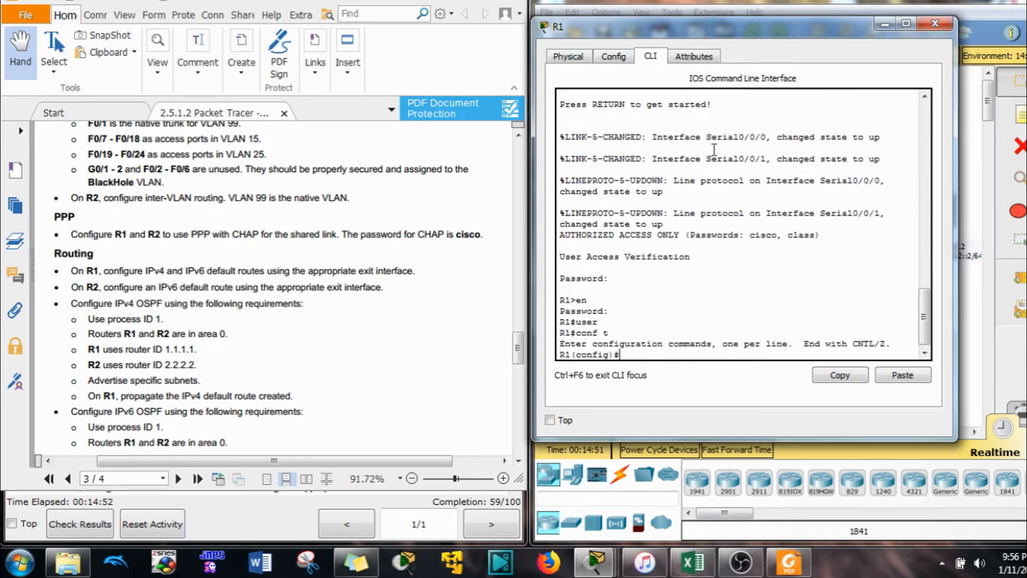
key(Tab)
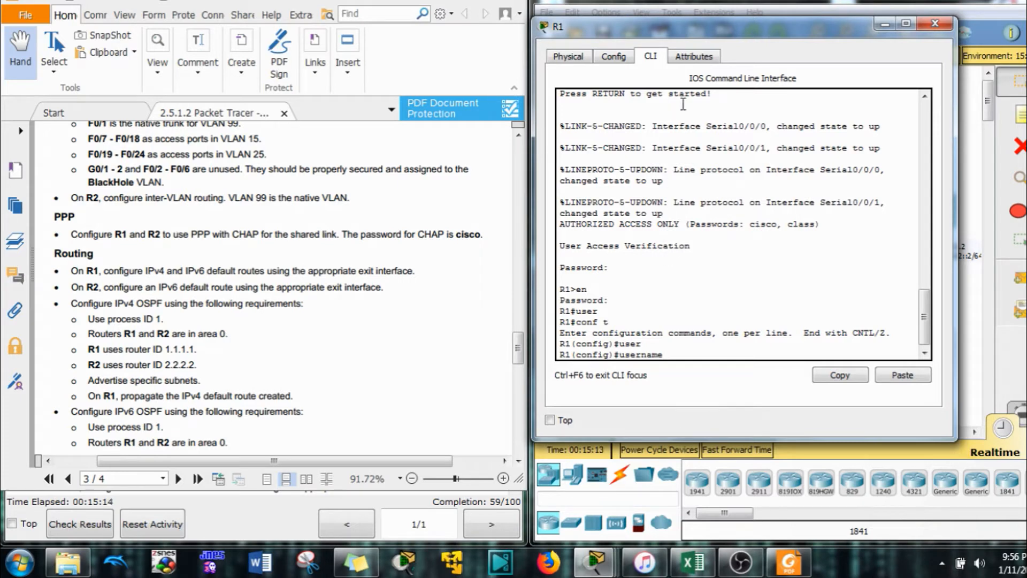
drag(759, 26, 356, 45)
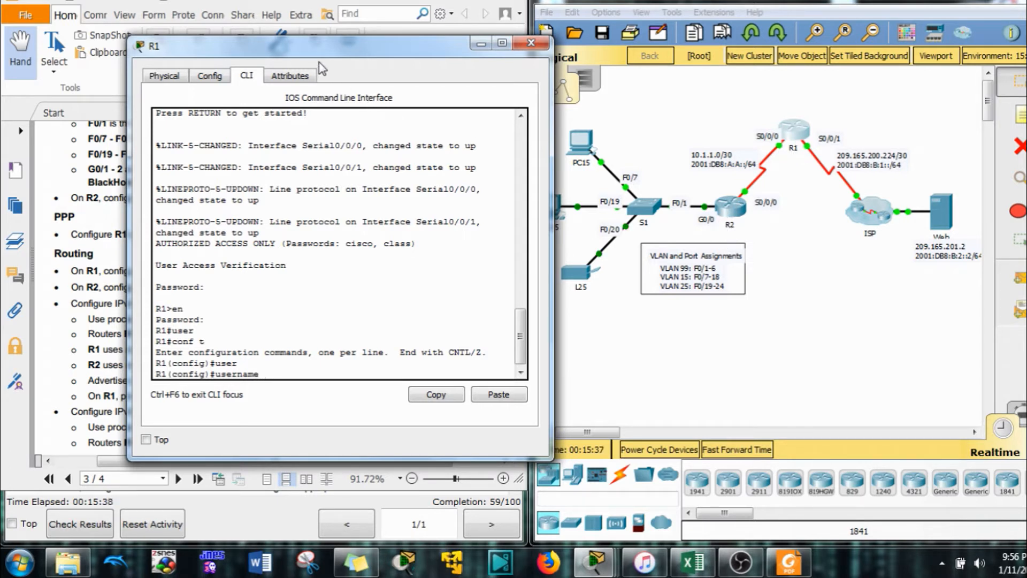
drag(330, 52, 751, 39)
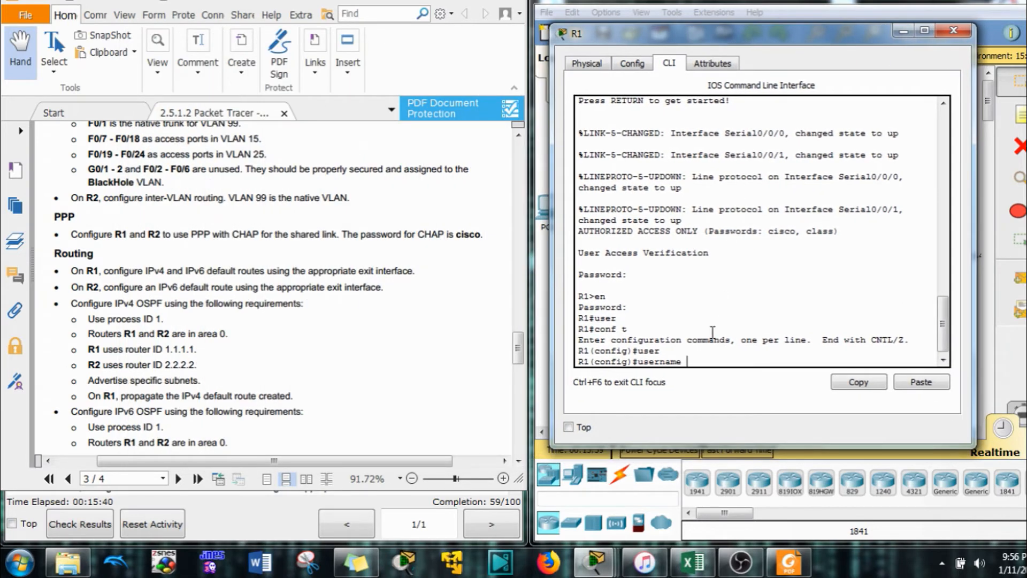
text(R2)
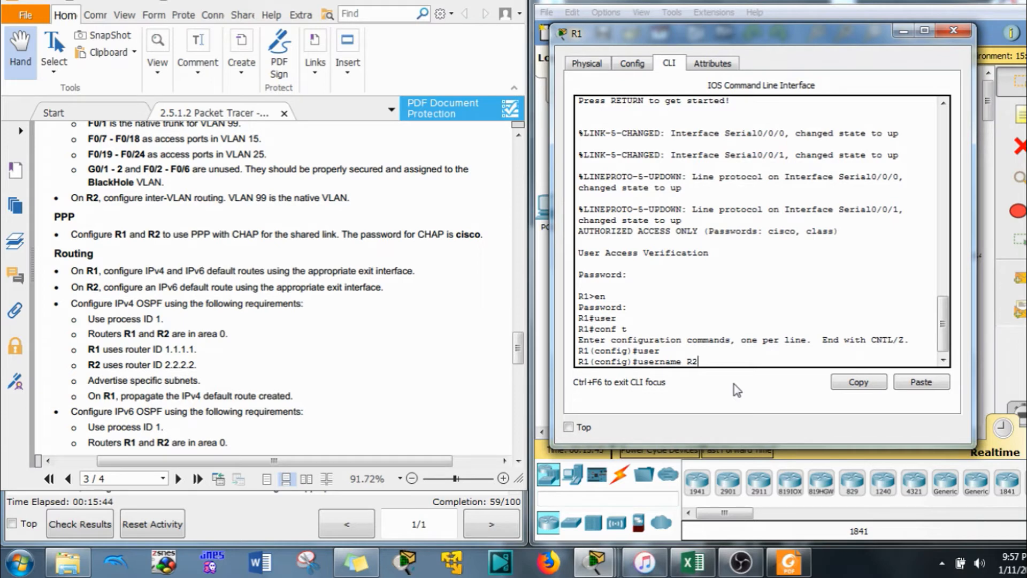
text( pas)
key(Tab)
text(cisco)
key(Return)
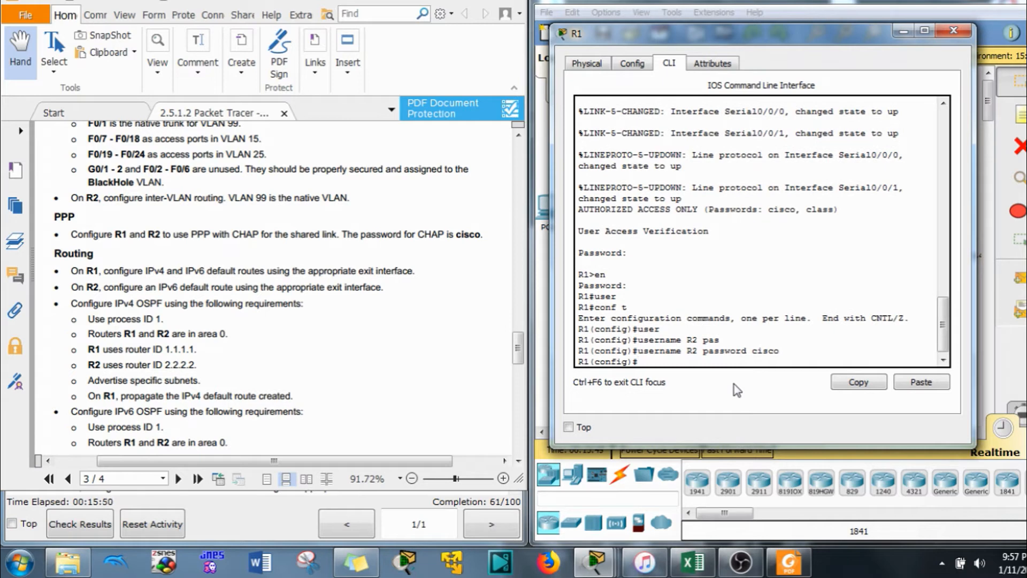
Set PPP encapsulation on R1's Serial0/0/0 interface
text(int s0/0/0)
key(Return)
text(en)
key(Tab)
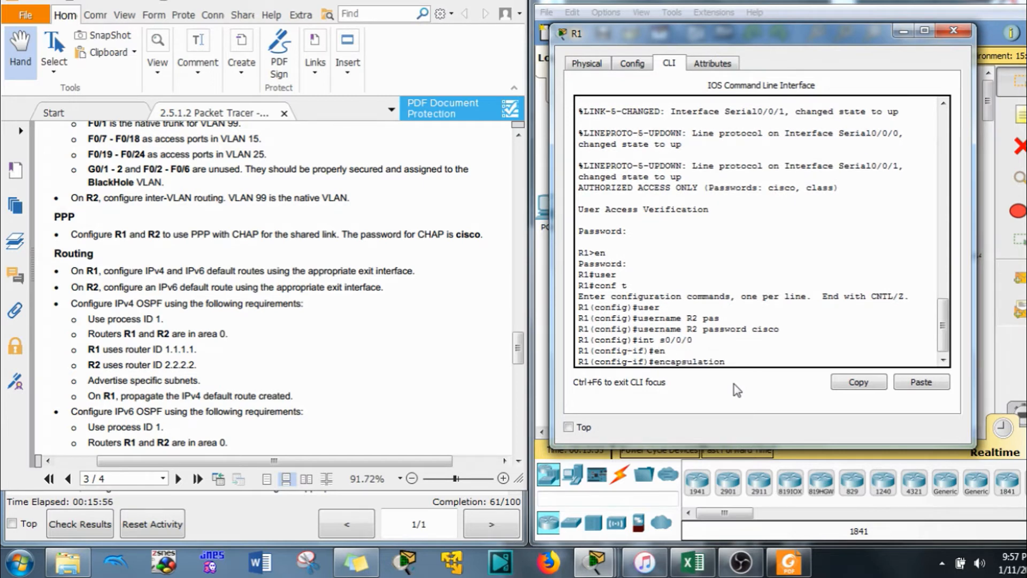
text(ppp)
key(Return)
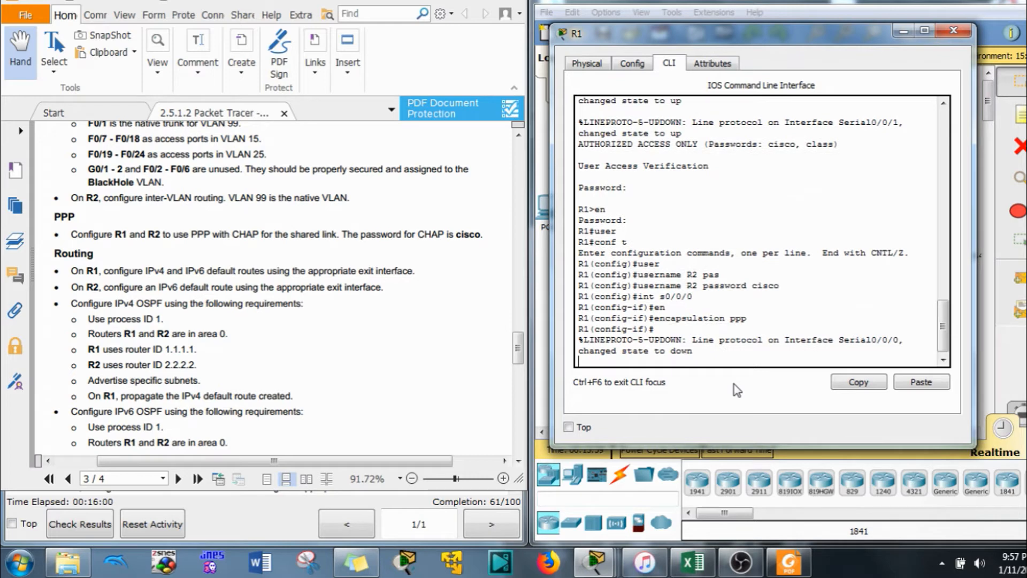
key(Return)
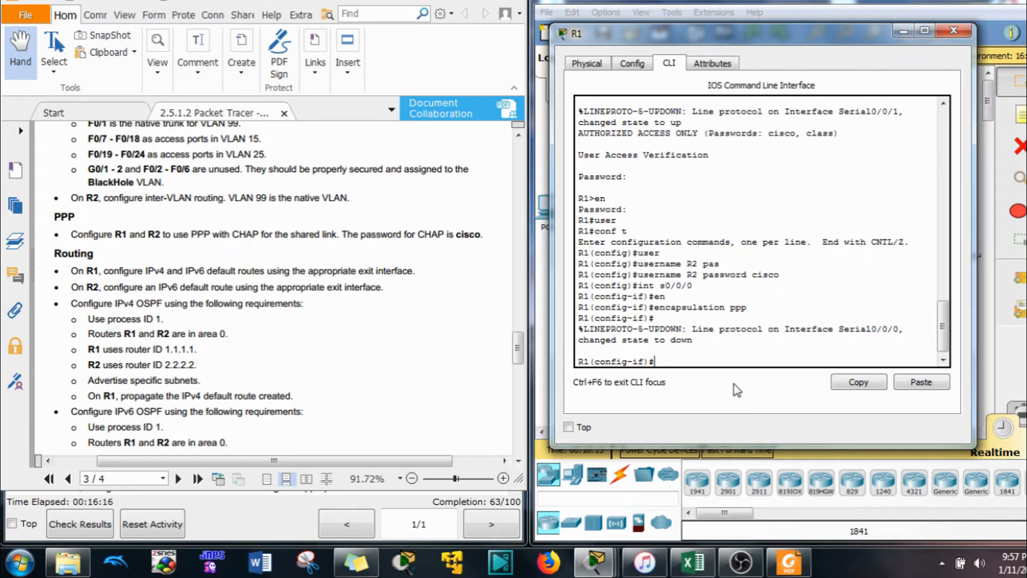
Enable CHAP authentication on R1's Serial0/0/0 link
text(ppp au)
key(Tab)
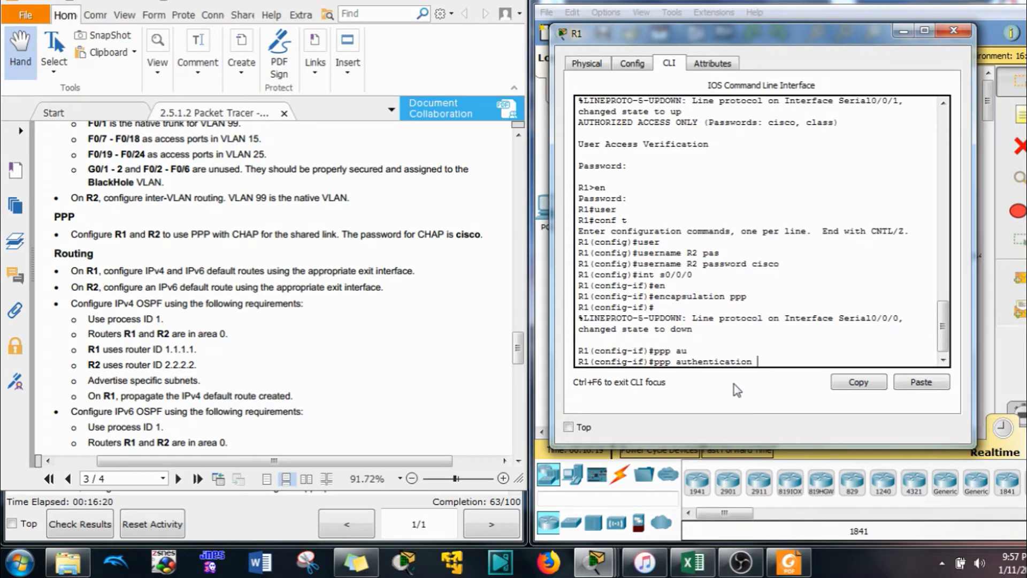
text(cha)
key(Tab)
key(Return)
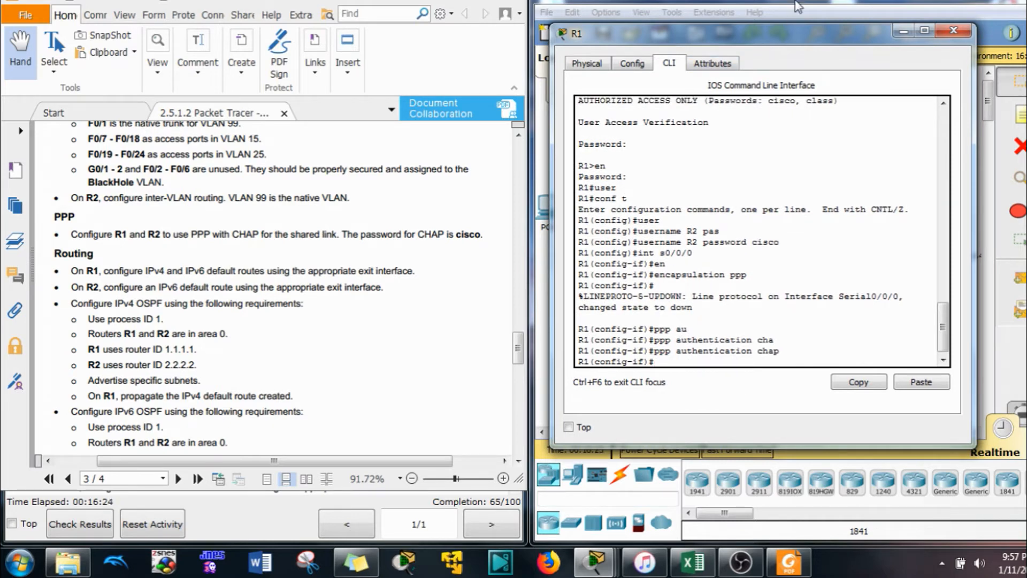
click(743, 7)
click(794, 130)
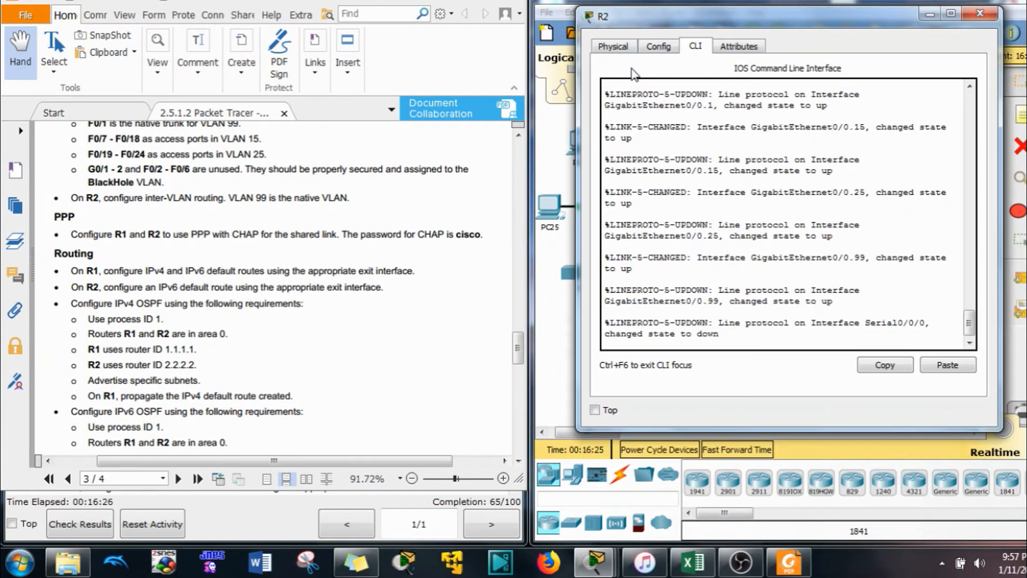
key(Return)
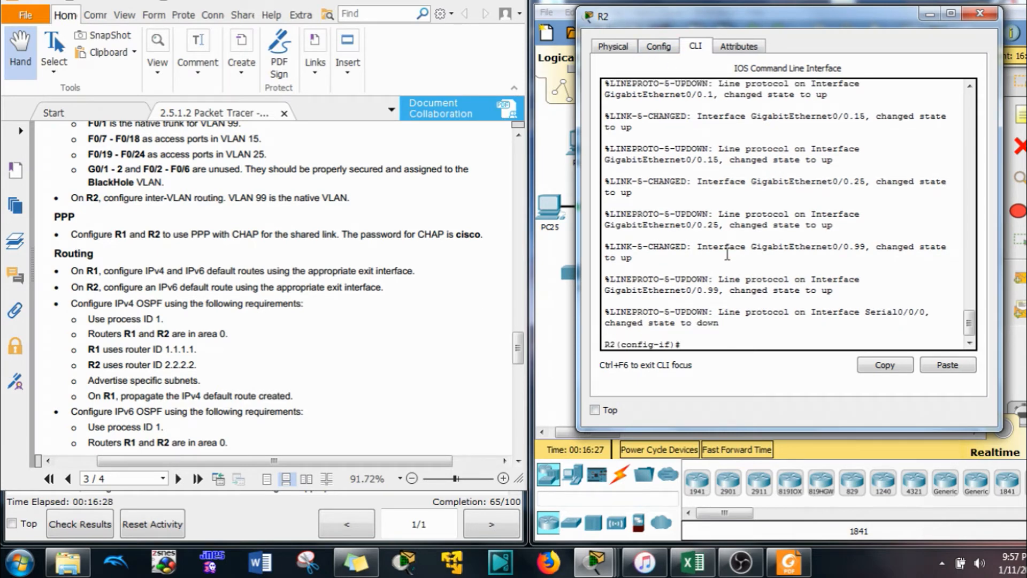
text(exit)
key(Return)
text(user)
key(Tab)
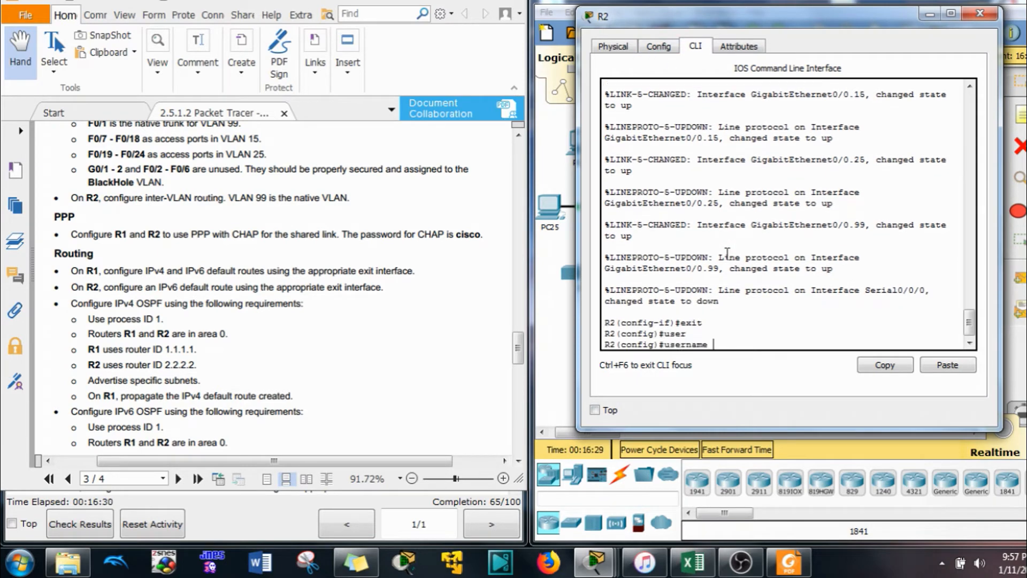
text(R)
text(1 pas)
key(Tab)
text(cisco)
key(Return)
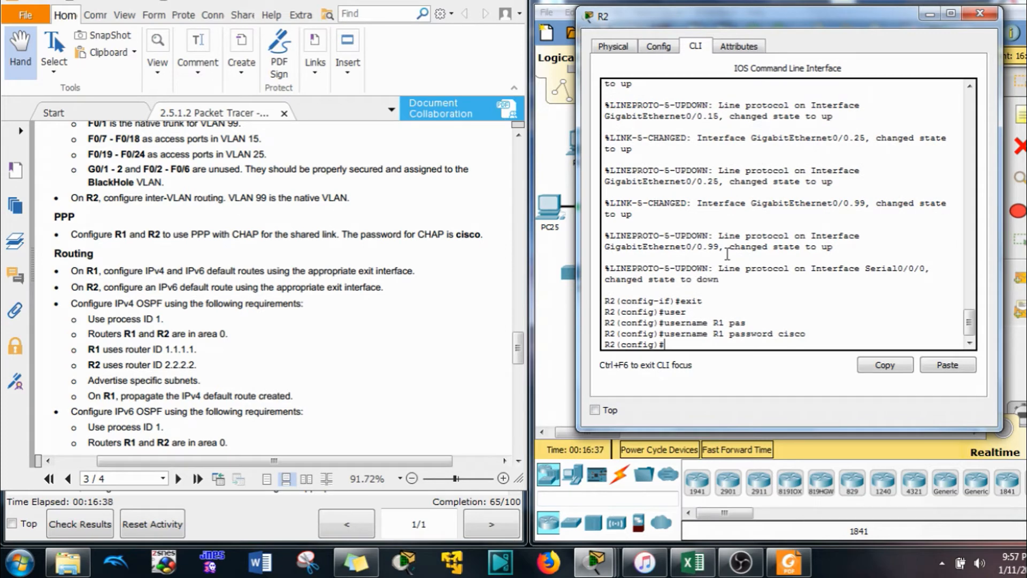
Set PPP encapsulation on R2's Serial0/0/0 interface
text(int s0/0/0)
key(Return)
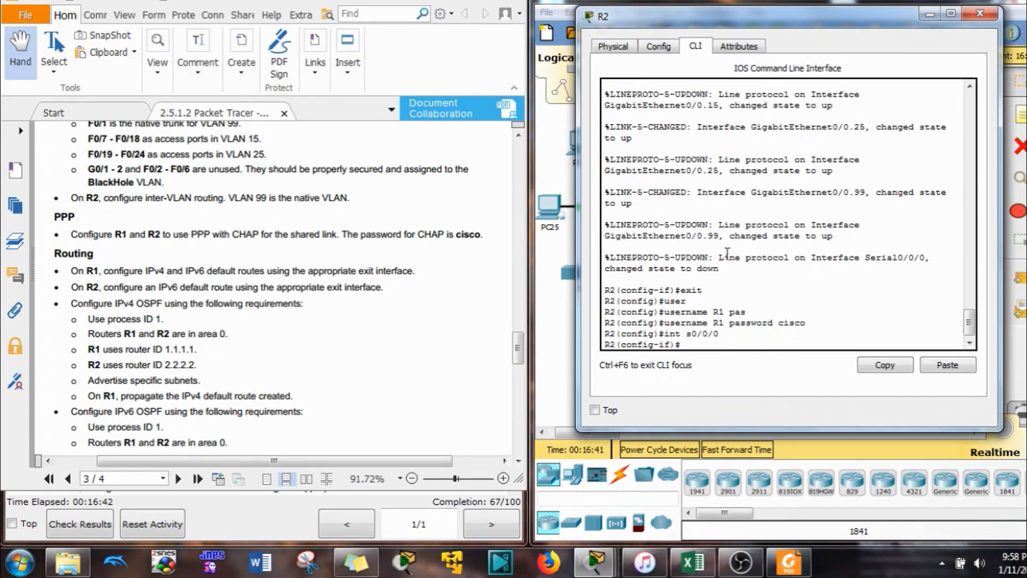
text(en)
key(Tab)
text(ppp)
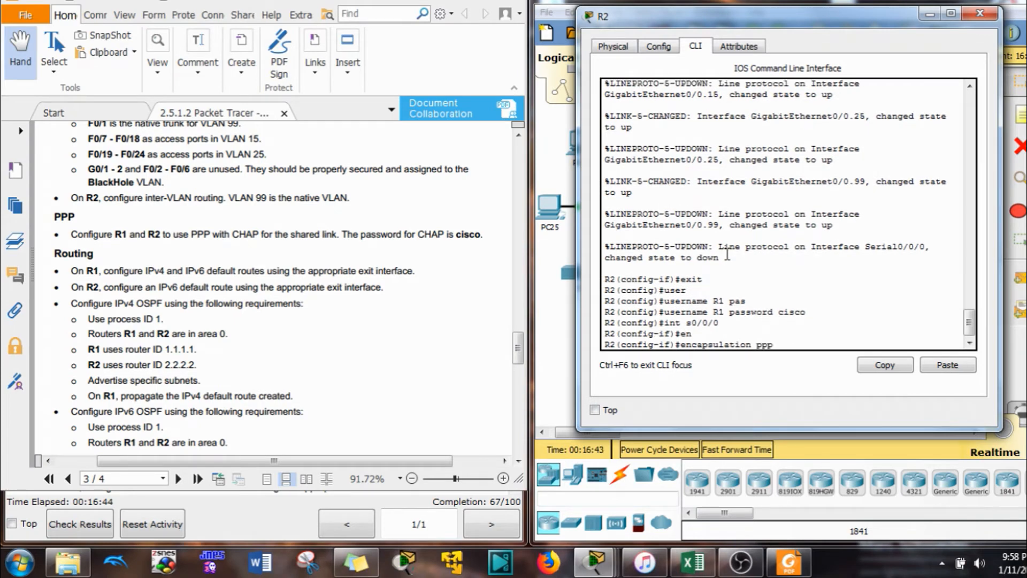
key(Return)
Enable CHAP authentication on R2's Serial0/0/0 and confirm the serial link comes up
text(ppp au)
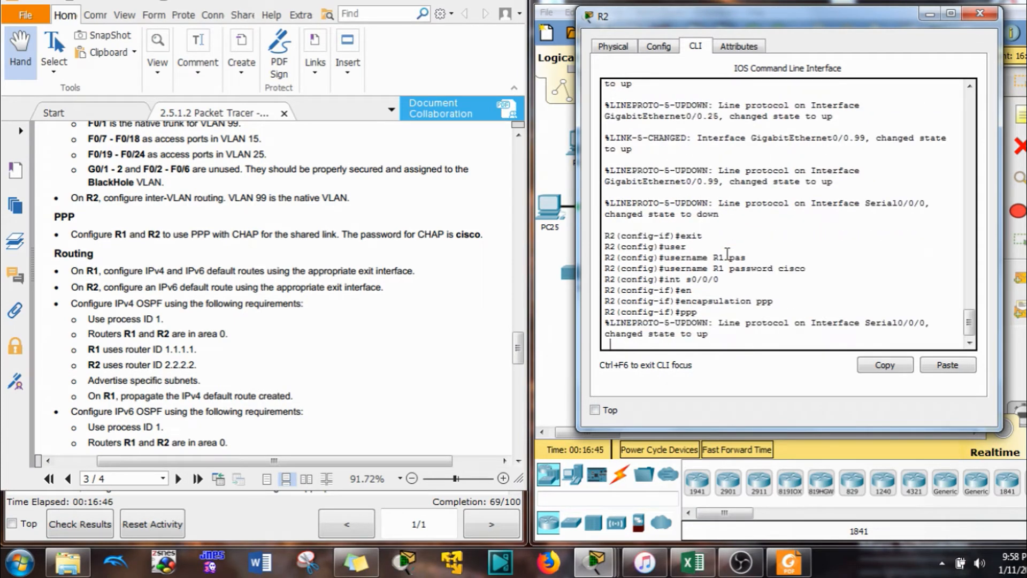
key(Tab)
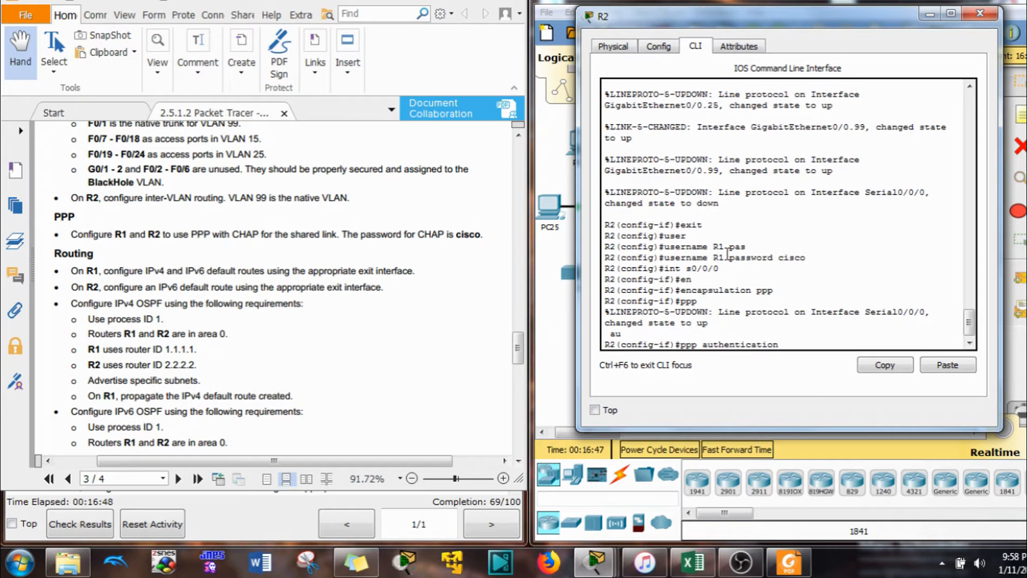
text(ch)
key(Tab)
key(Return)
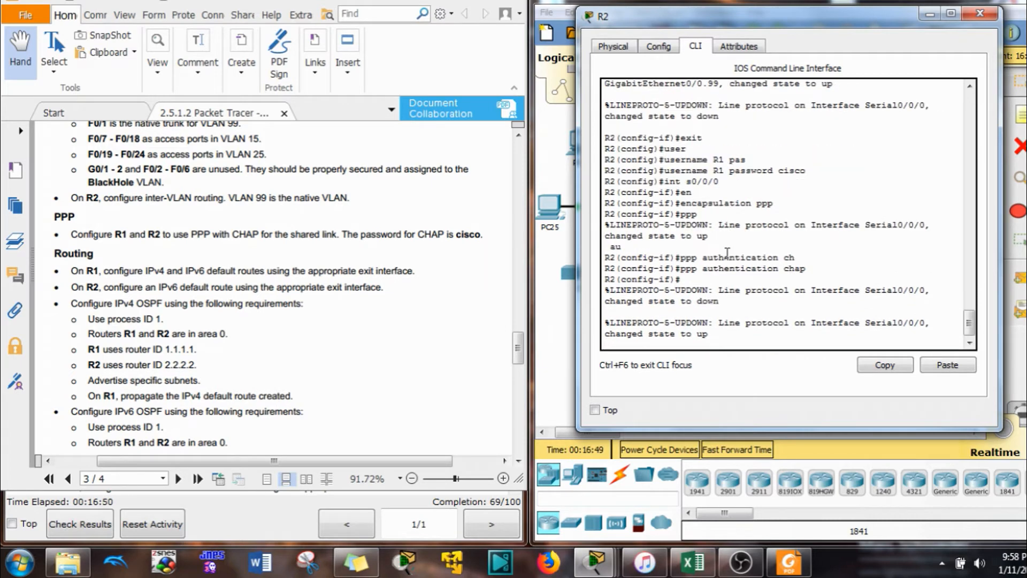
drag(707, 335, 648, 340)
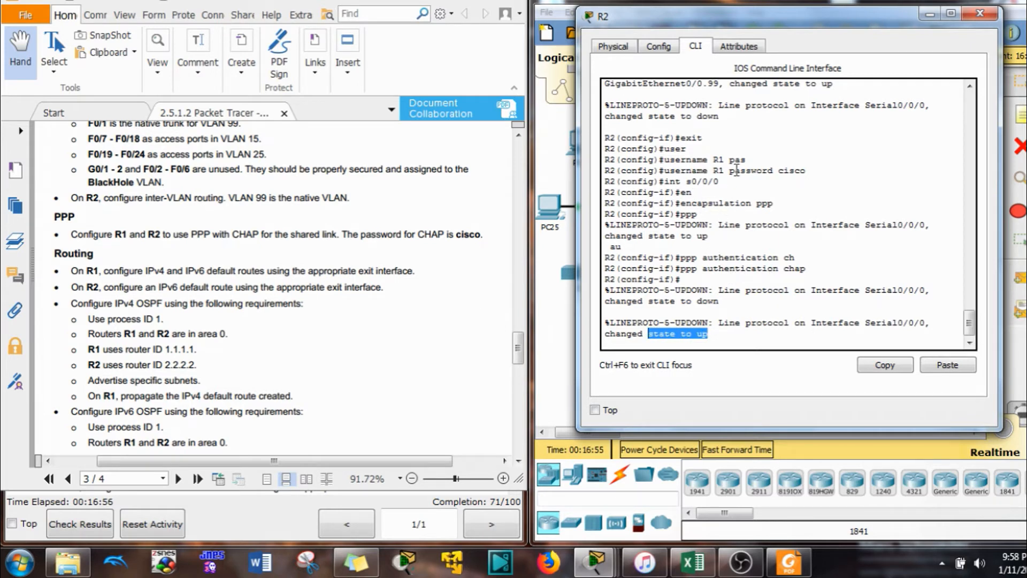
click(725, 348)
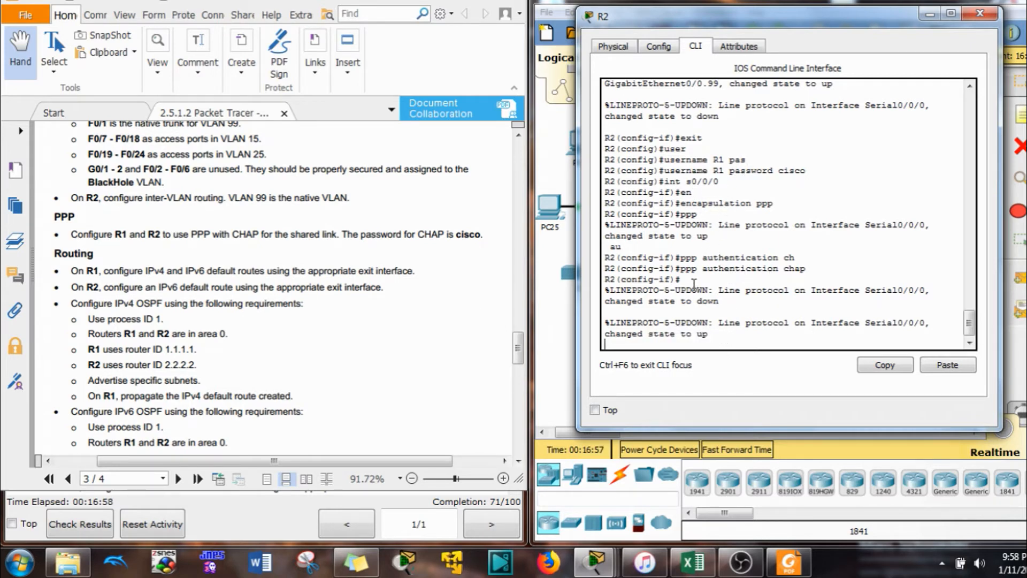
scroll(754, 97, down, 1)
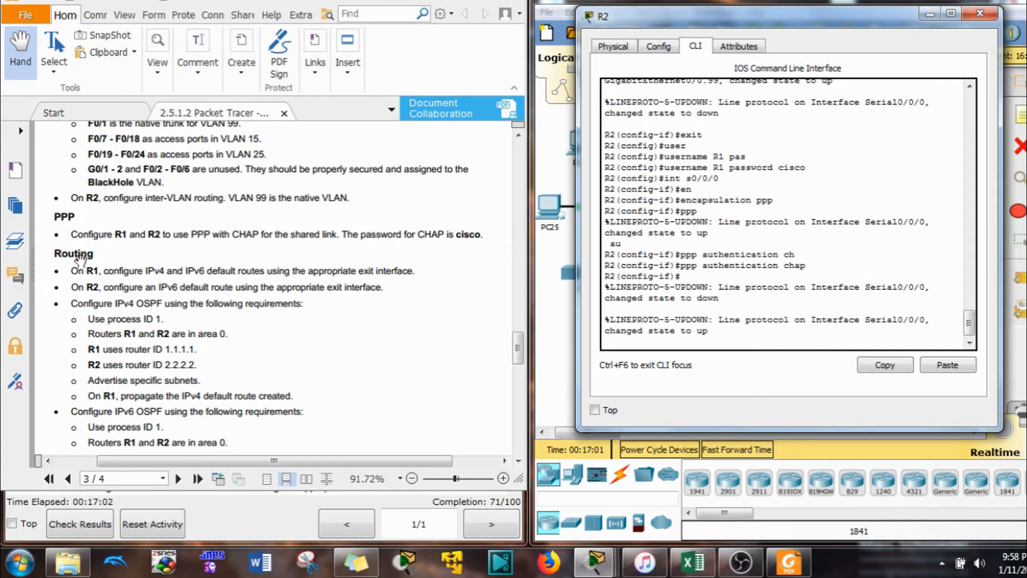
On R1, add the IPv4 default route 0.0.0.0 0.0.0.0 out Serial0/0/1
click(721, 2)
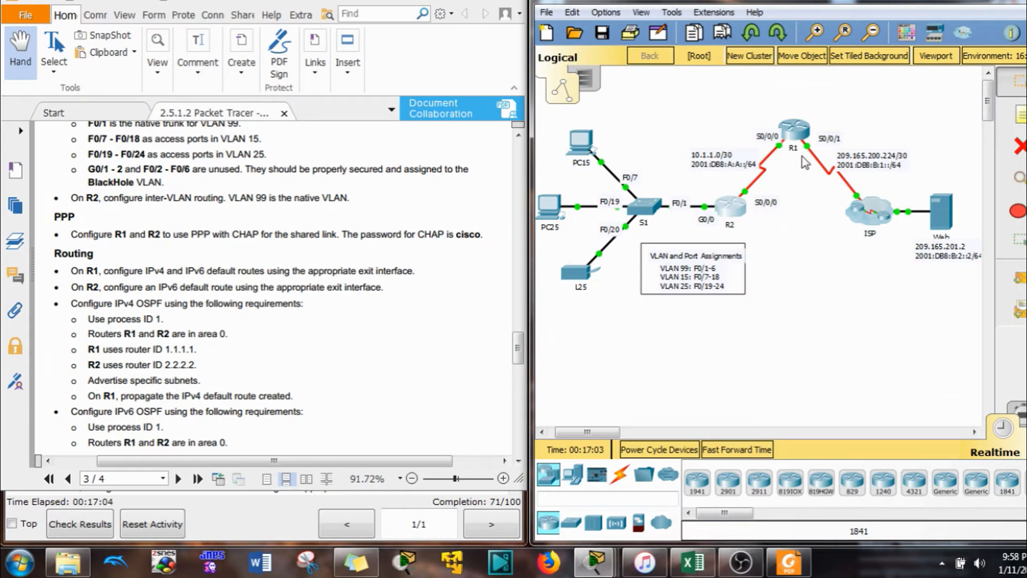
click(796, 133)
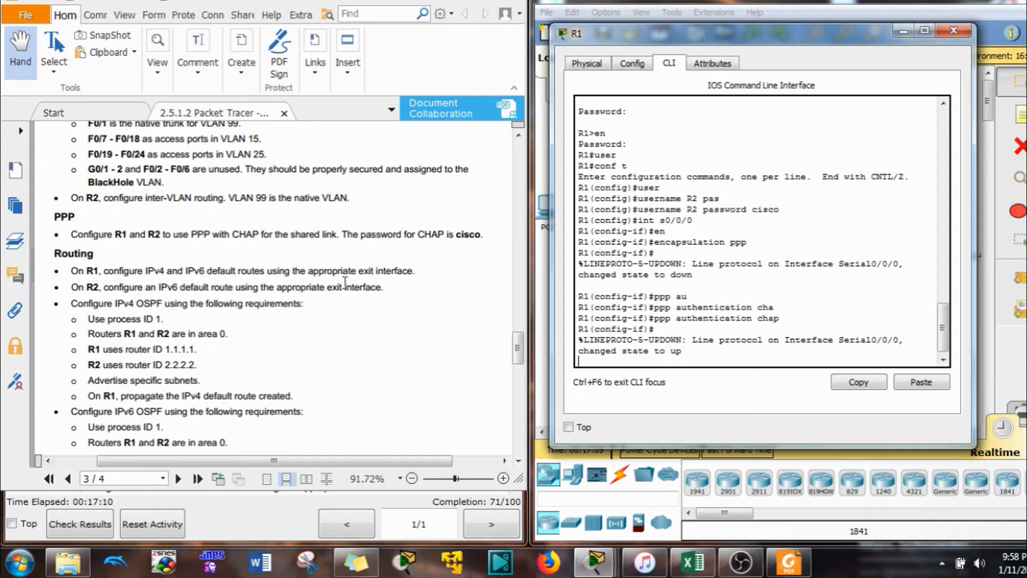
drag(802, 36, 567, 47)
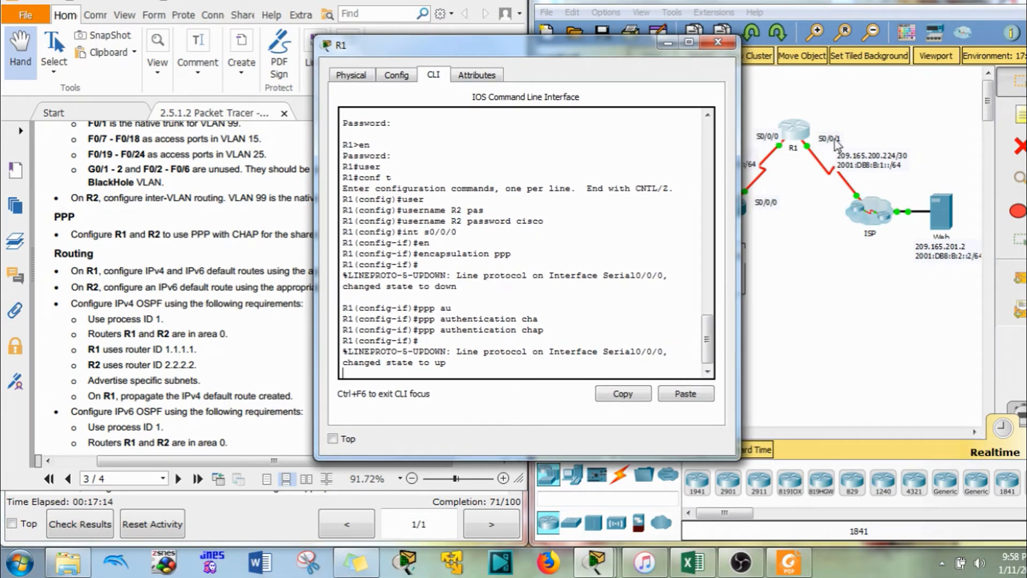
drag(535, 45, 757, 24)
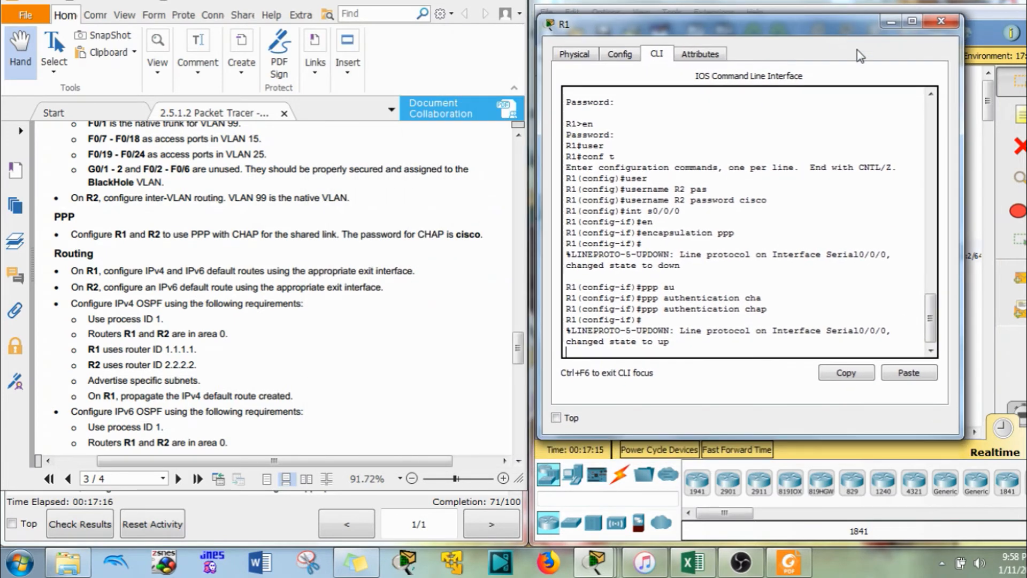
key(Return)
text(exit)
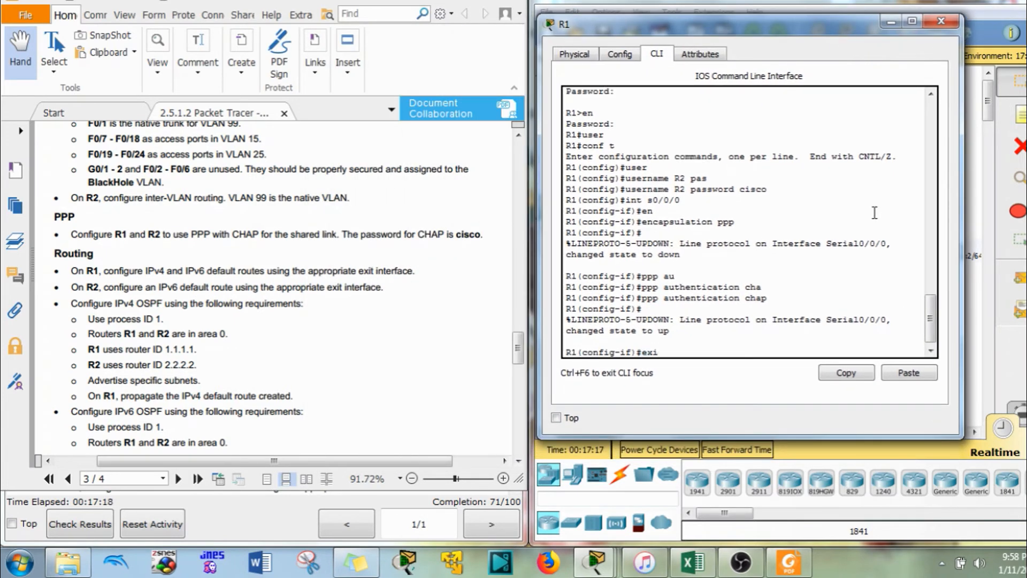
key(Return)
text(ip ro)
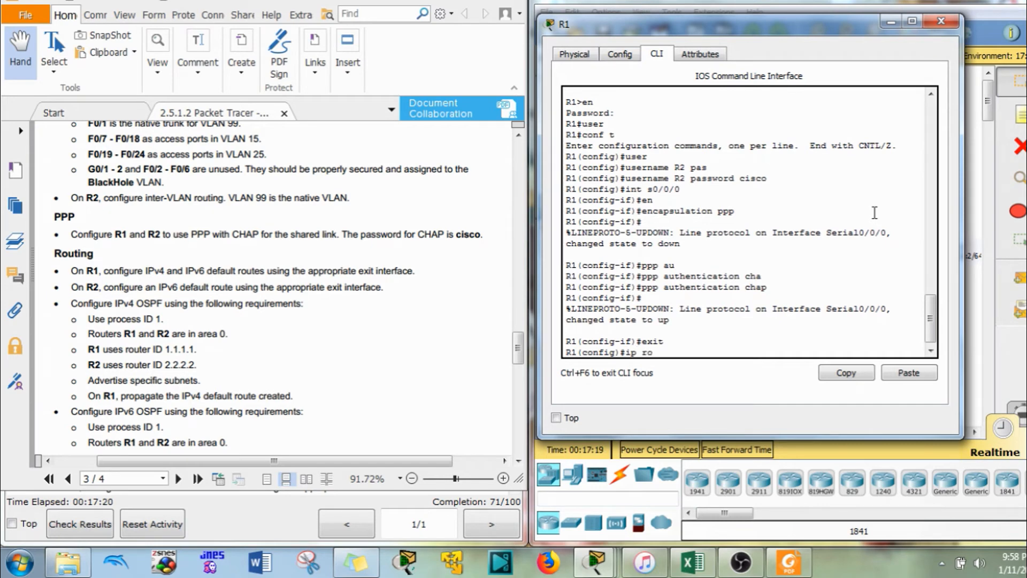
text(ute 0.0.0.0 0.0.0.0 s0/0/0)
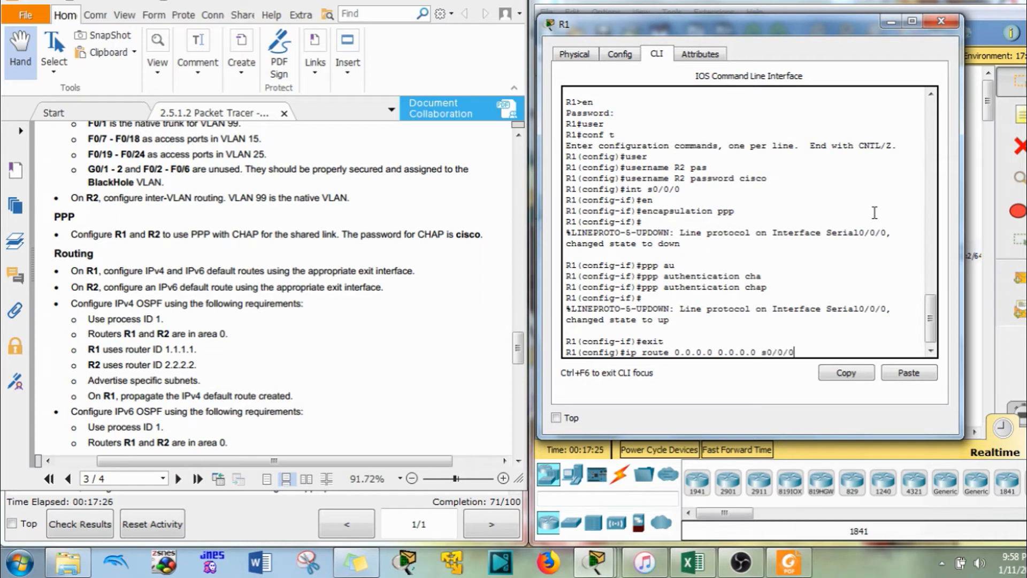
key(Return)
Enable IPv6 unicast routing on R1 and add the IPv6 default route ::/0 out s0/0/1
key(Return)
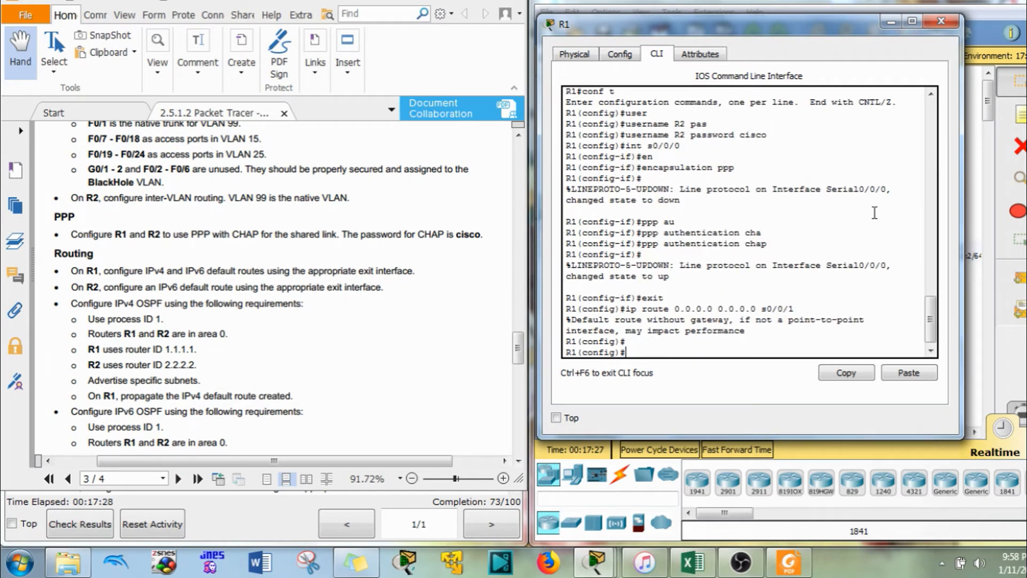
text(ipv6 un)
key(Tab)
key(Return)
text(ipv6)
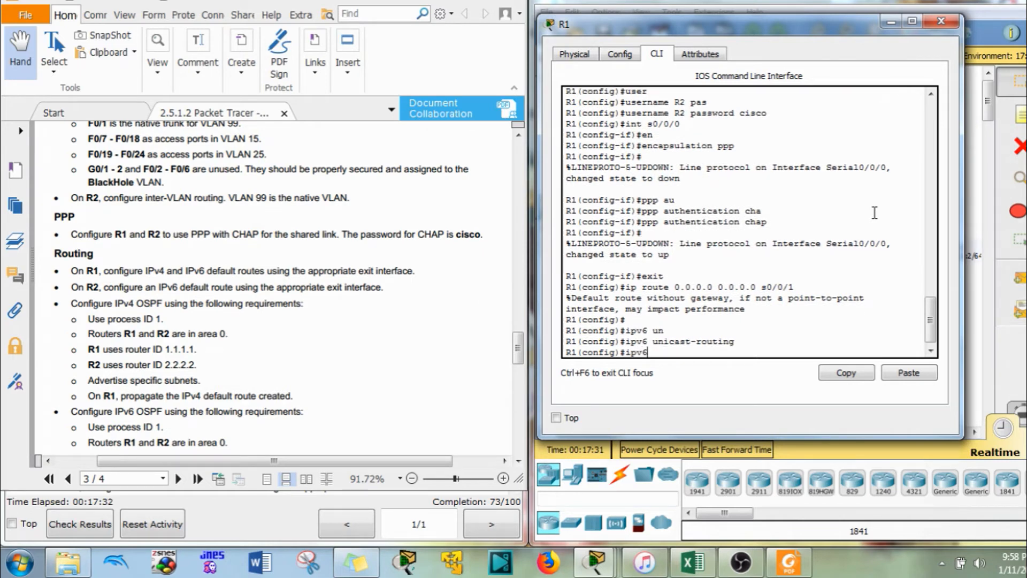
text( route ::/0 s0/0/1)
key(Return)
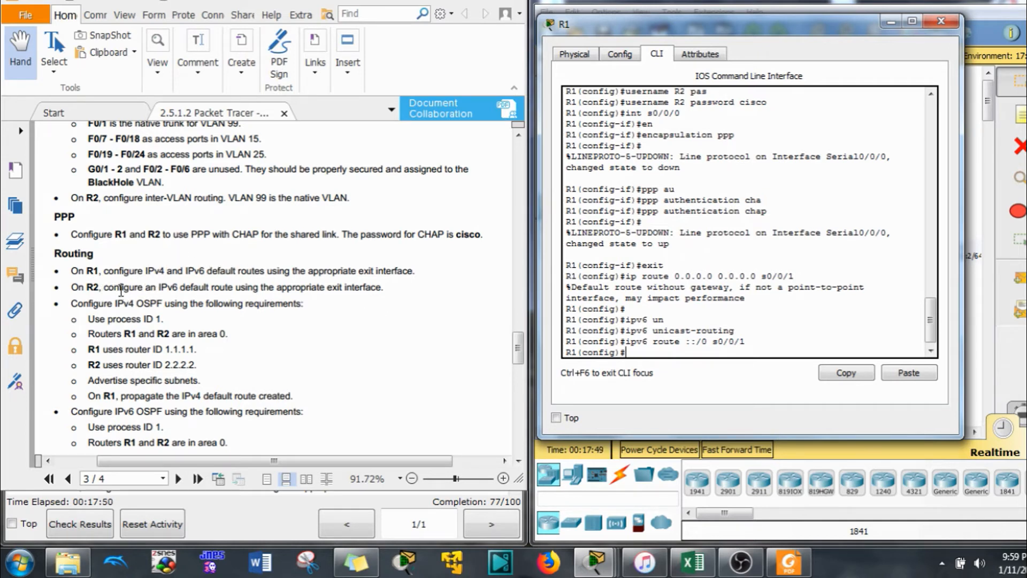
drag(157, 289, 201, 278)
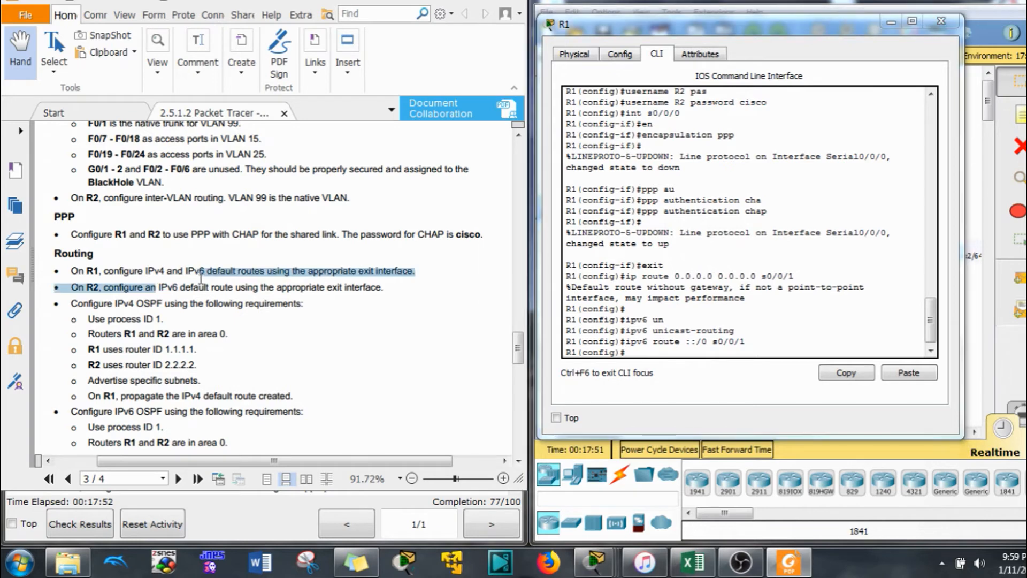
click(212, 292)
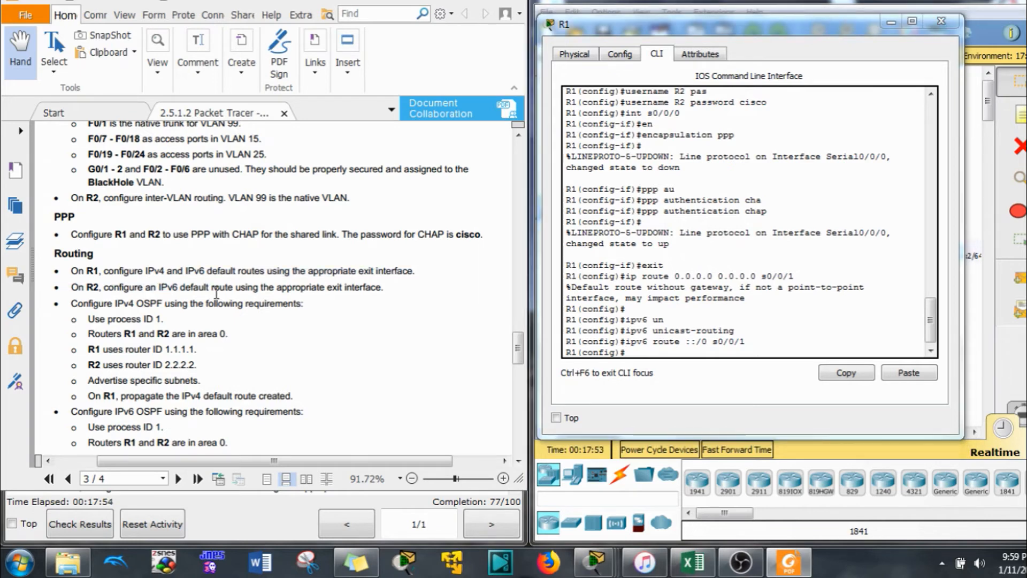
click(773, 15)
On R2, add the IPv6 default route ::/0 out Serial0/0/0
click(733, 158)
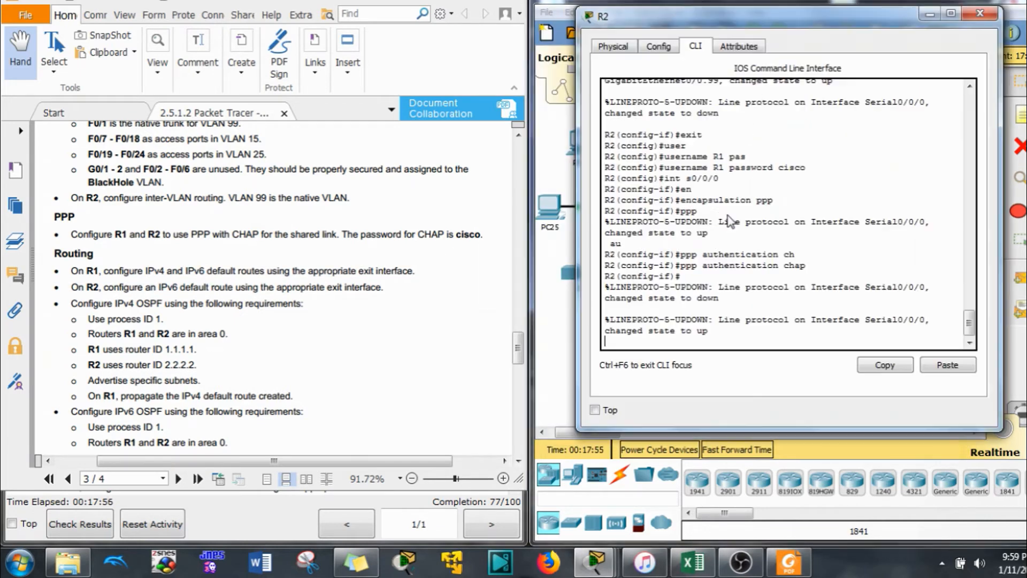
text(exit)
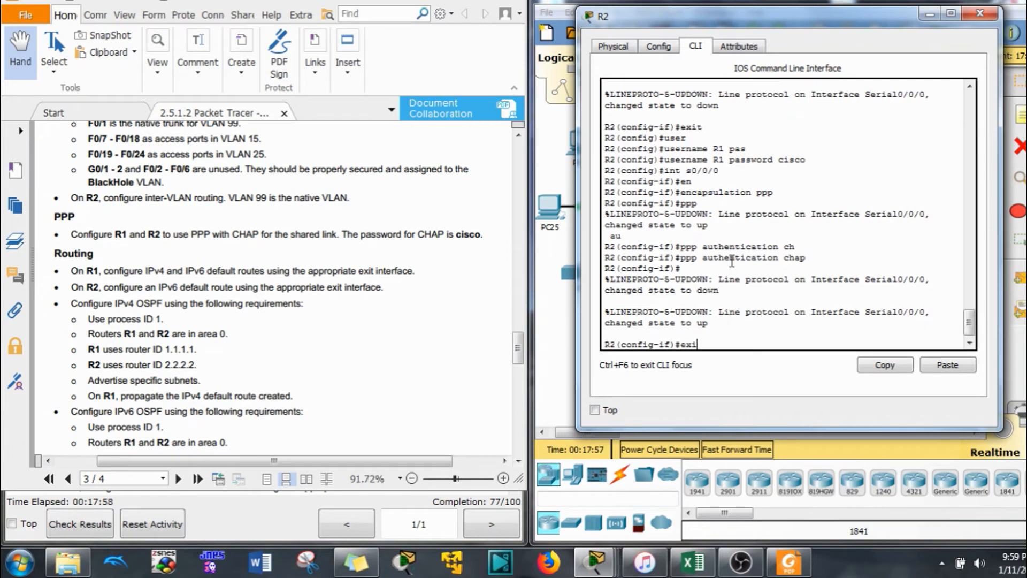
key(Return)
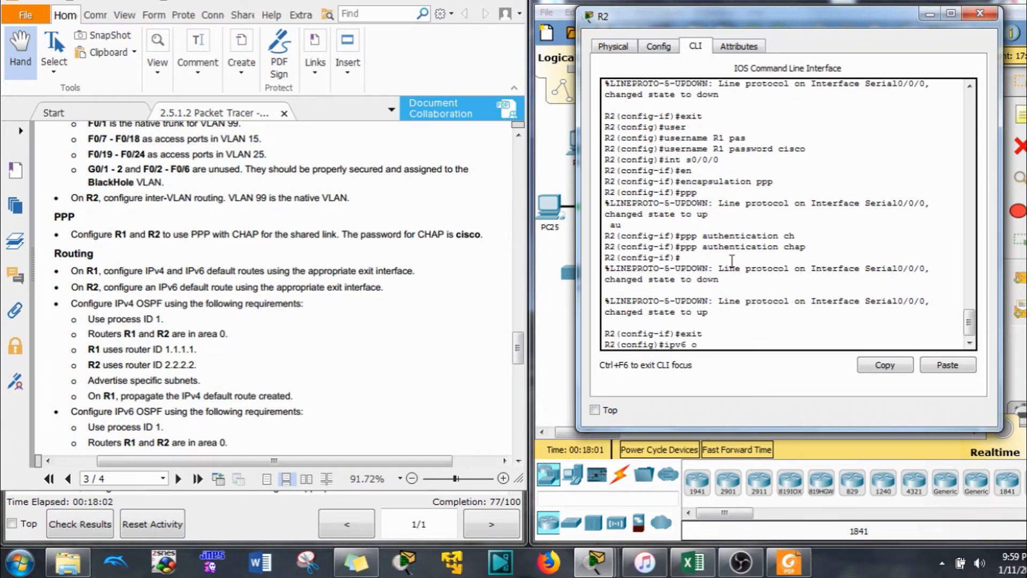
text(route ::/0 s0/0/0)
drag(855, 16, 443, 28)
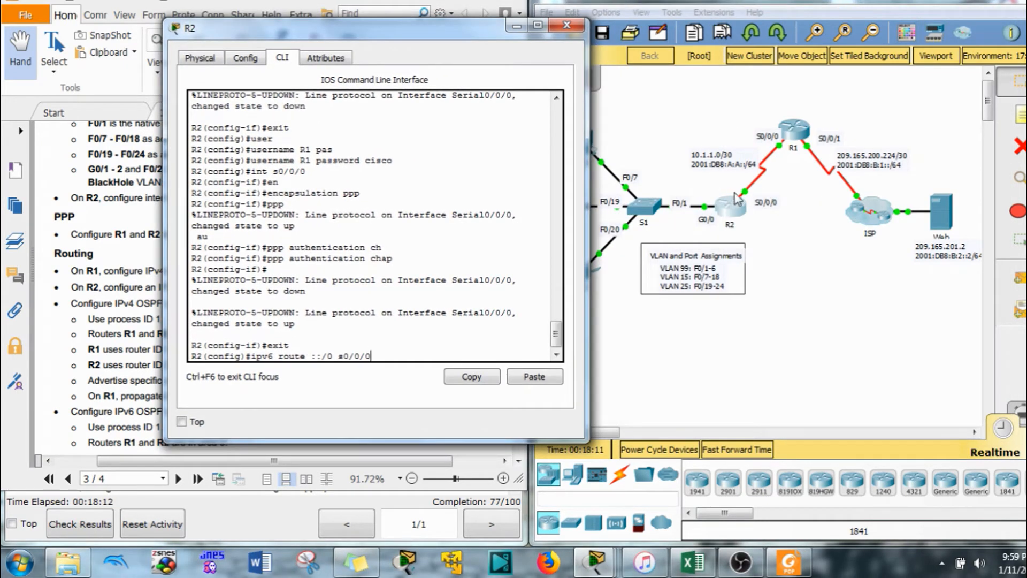
drag(454, 27, 832, 16)
key(Return)
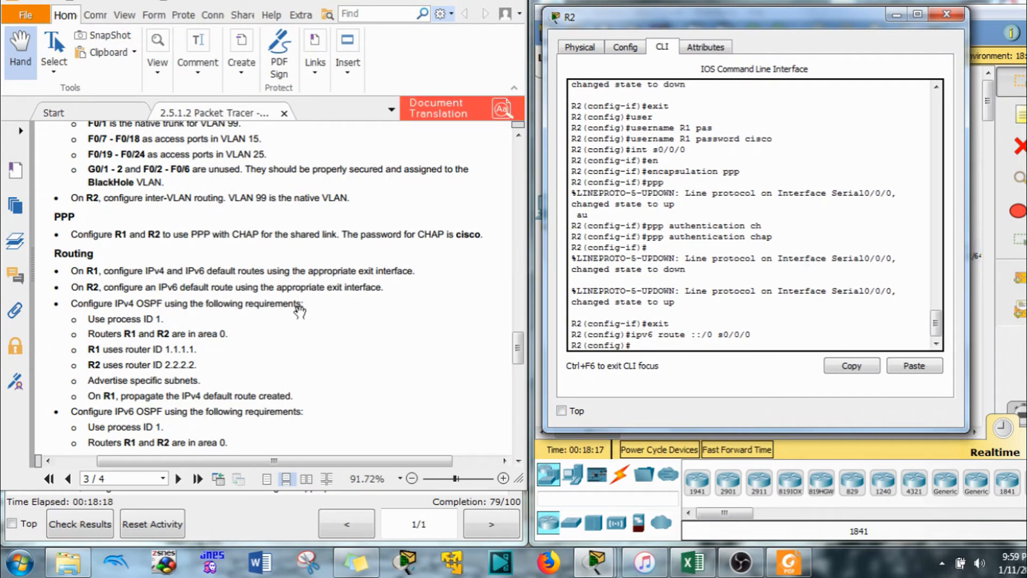
Start OSPF process 1 on R2 and set its router ID to 2.2.2.2
click(141, 292)
scroll(172, 300, down, 3)
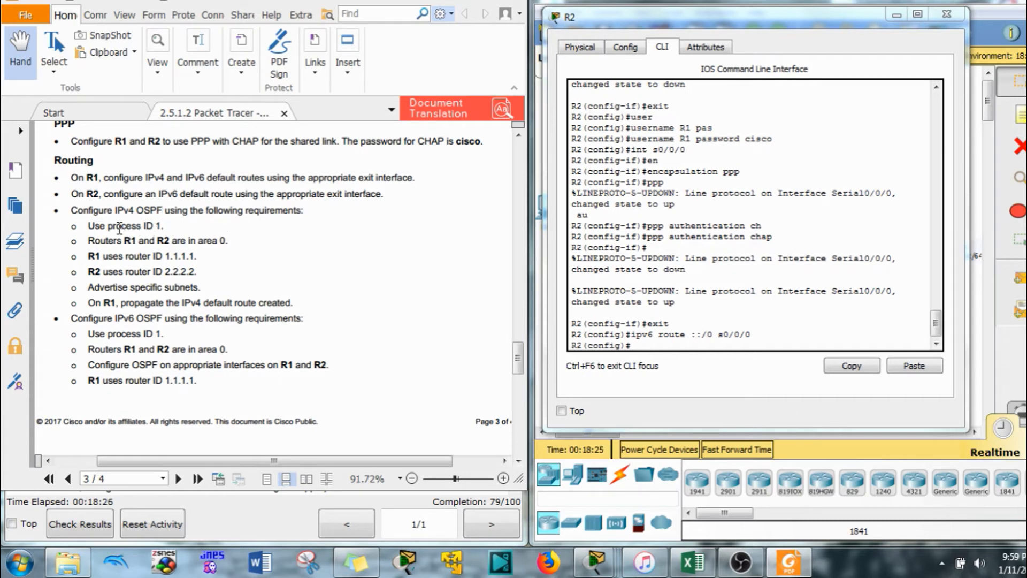
click(713, 341)
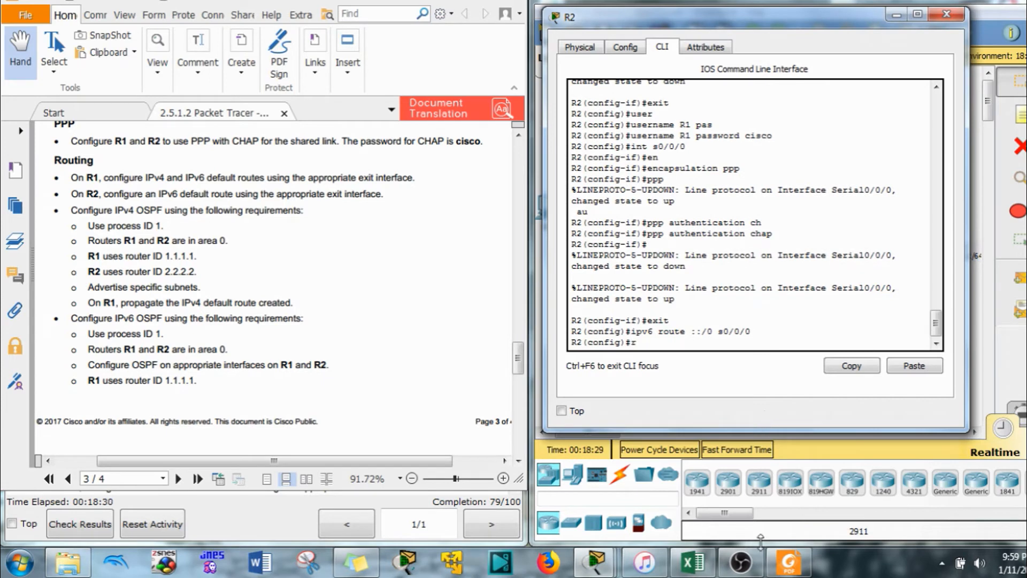
text(router os)
key(Tab)
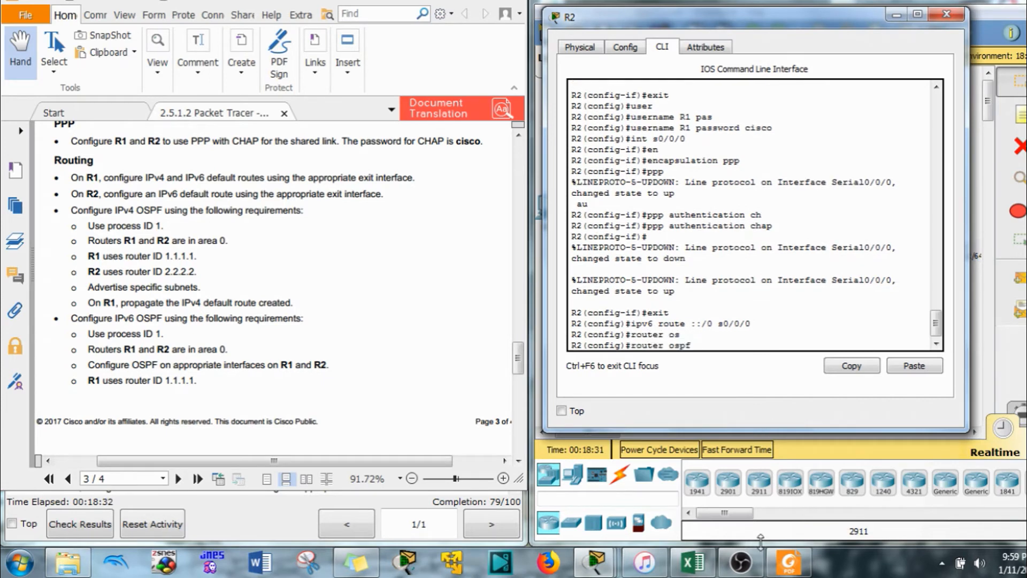
text(1)
key(Return)
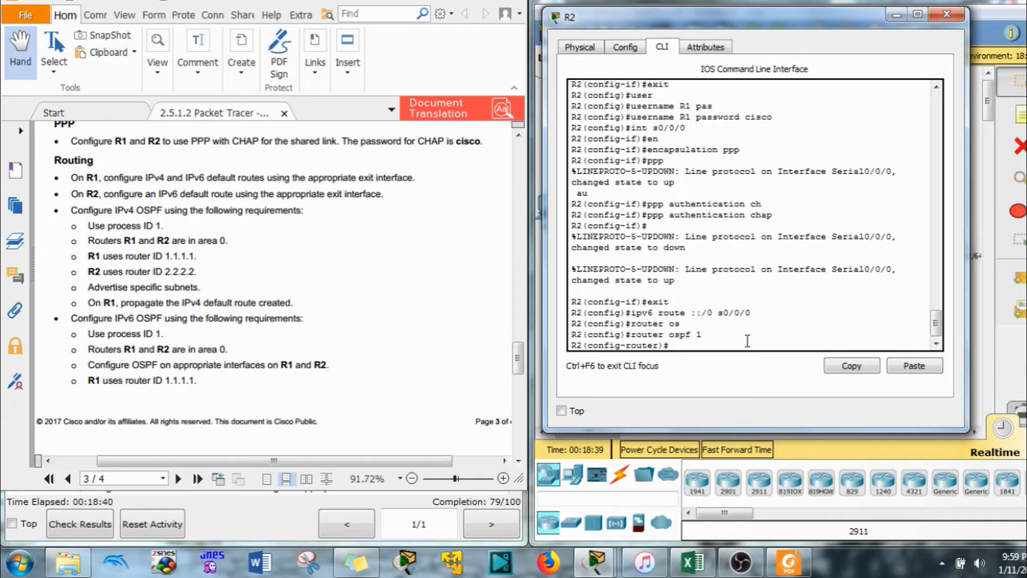
text(riou)
key(Return)
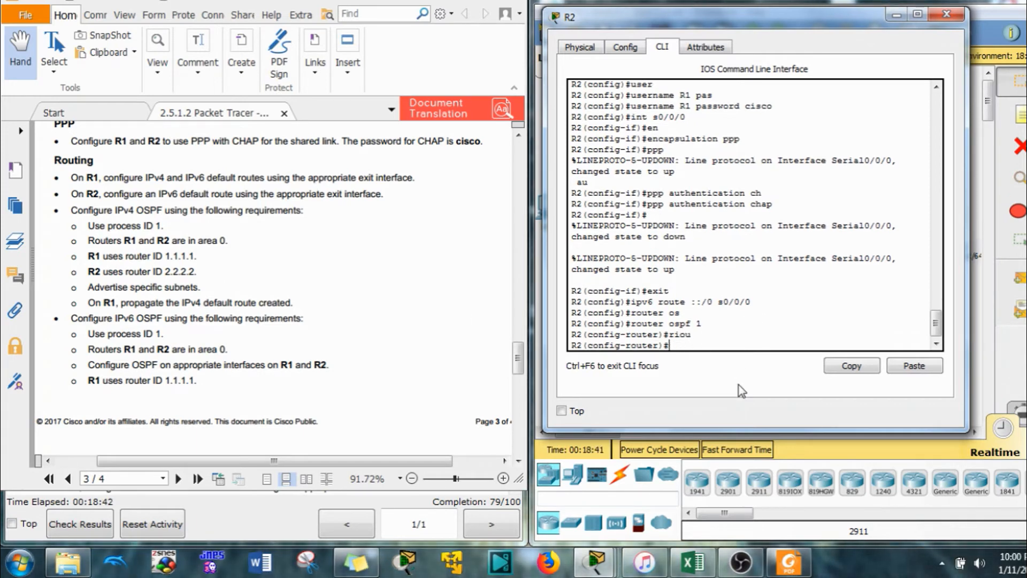
text(rou)
key(Tab)
text(2)
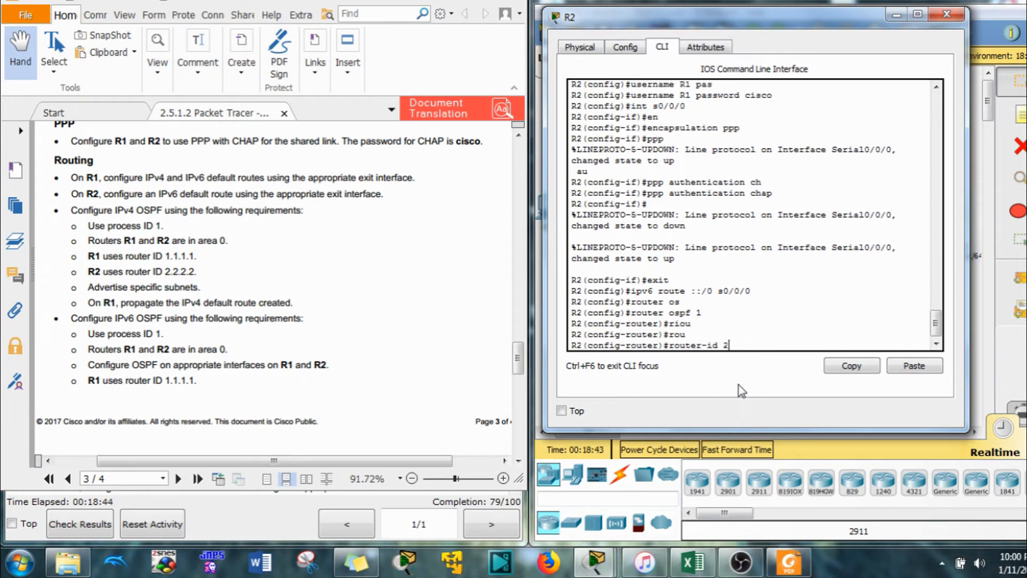
text(.2.2.2)
key(Return)
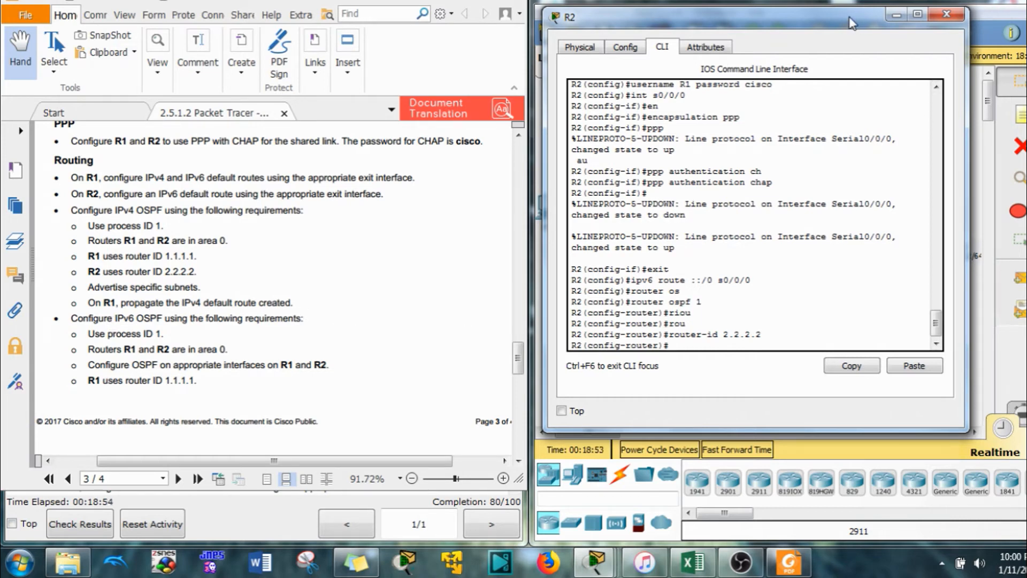
Bring up R2's subinterface addresses in the PDF addressing table and switch to the Excel subnet calculator
click(458, 370)
scroll(458, 370, up, 10)
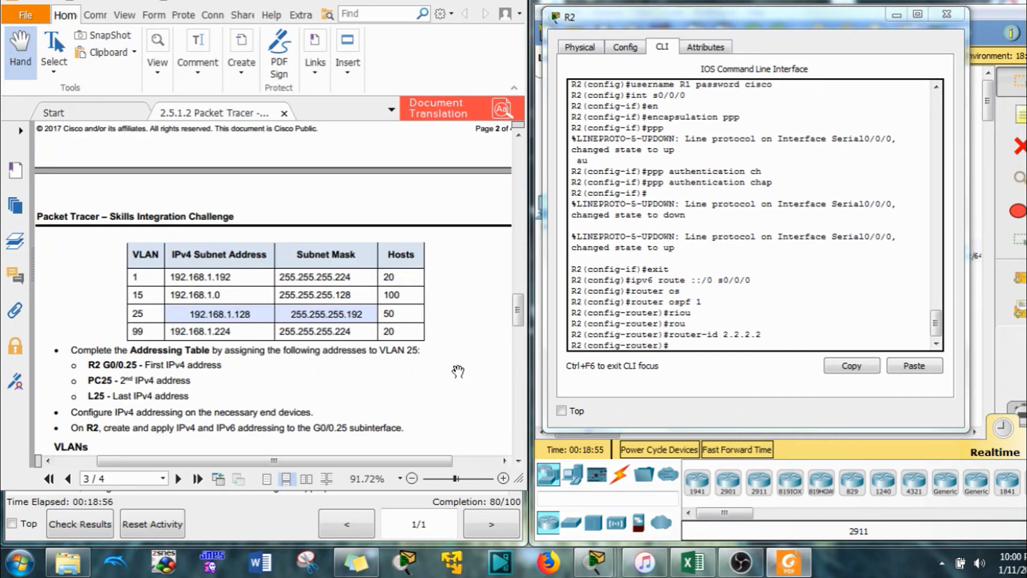
scroll(458, 370, down, 5)
scroll(449, 348, up, 10)
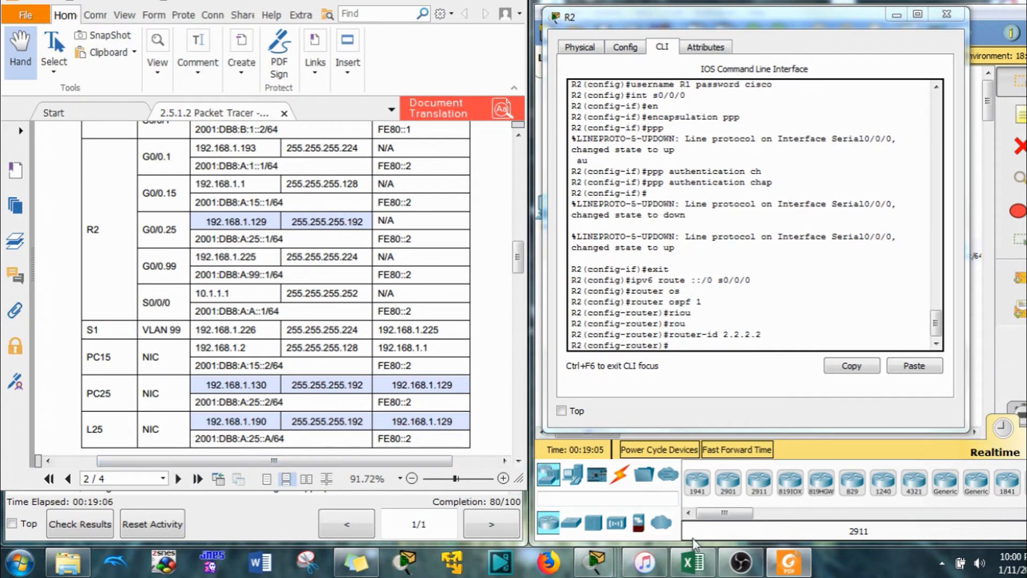
click(693, 562)
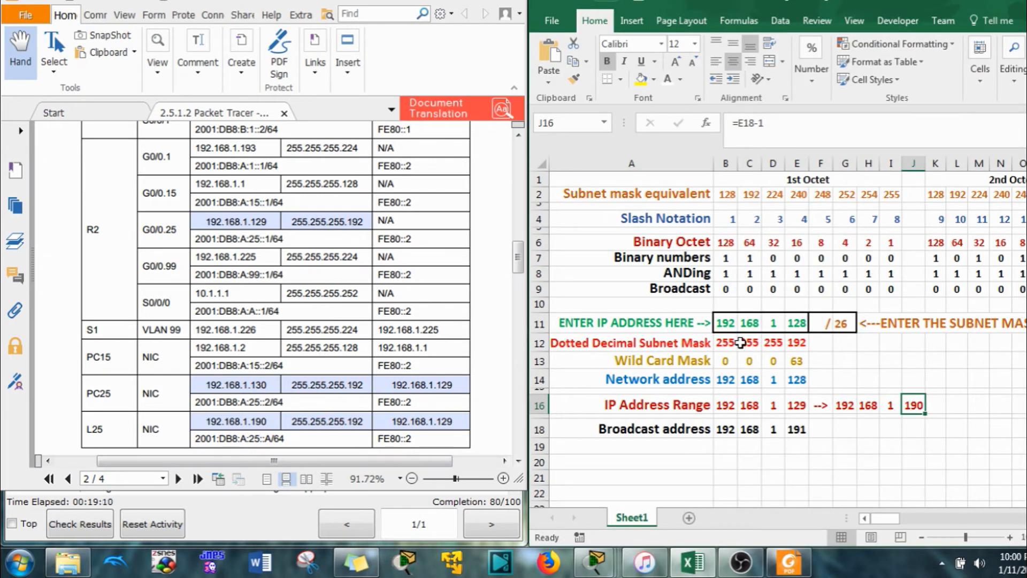
Enter the address 192.168.1.193 into the subnet calculator's octet cells
click(270, 191)
scroll(270, 191, up, 2)
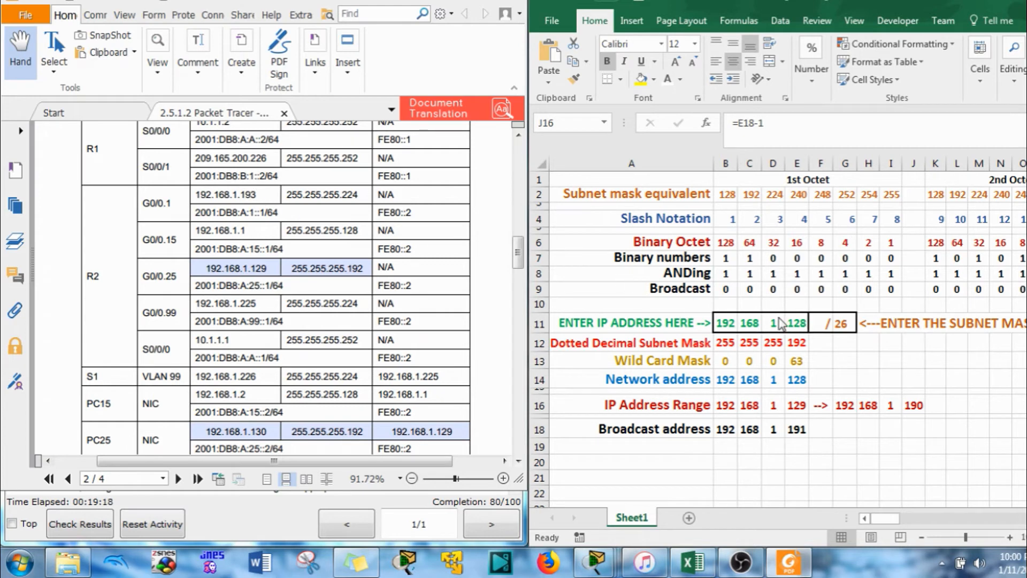
click(725, 323)
text(0)
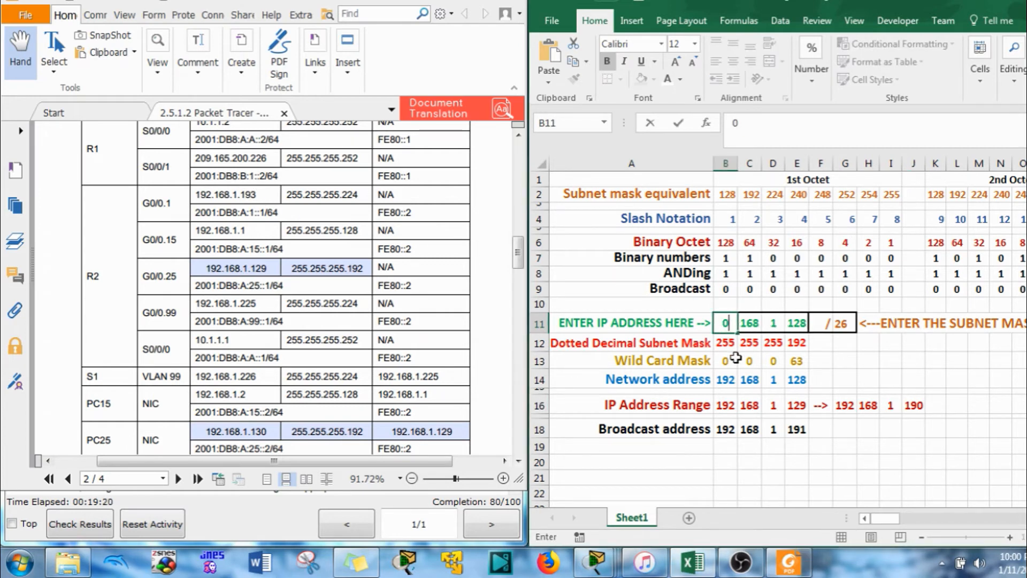
click(747, 321)
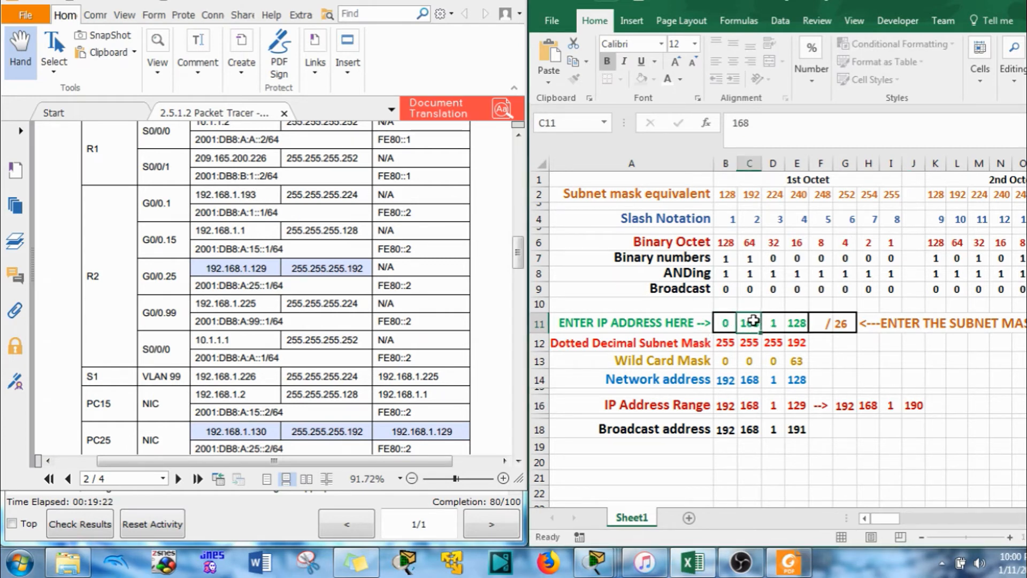
click(724, 343)
click(726, 323)
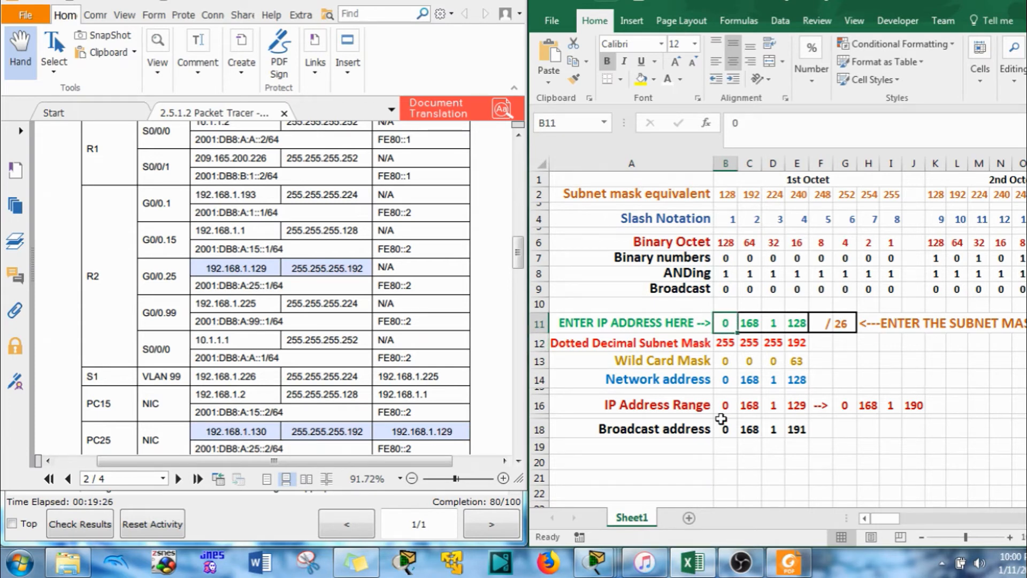
text(19)
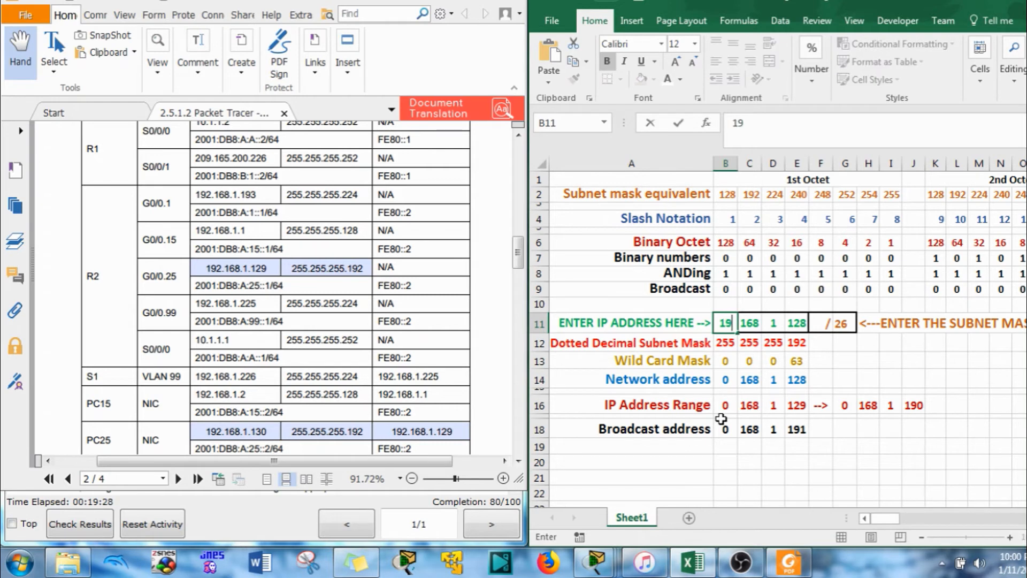
text(2)
click(797, 320)
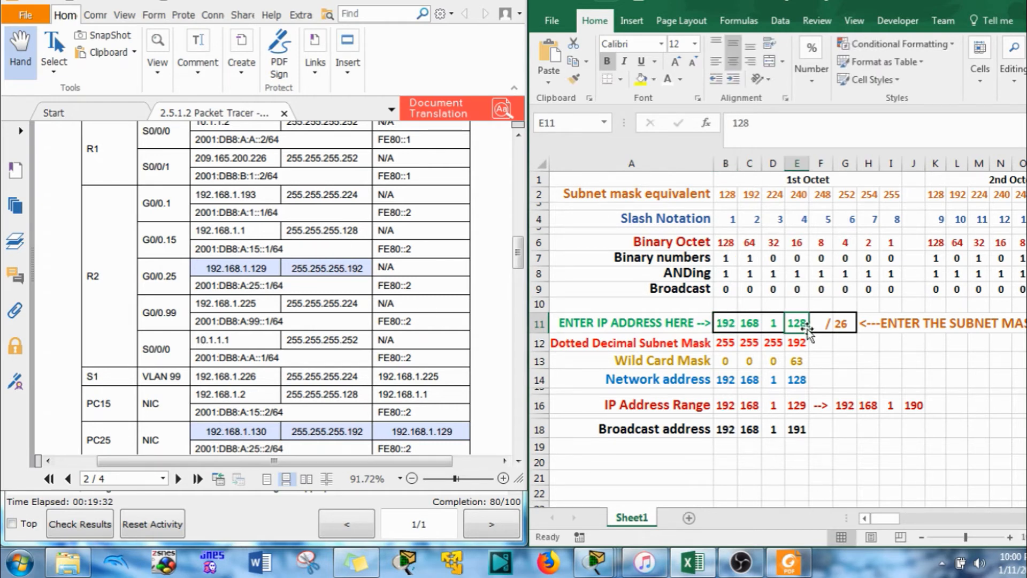
text(193)
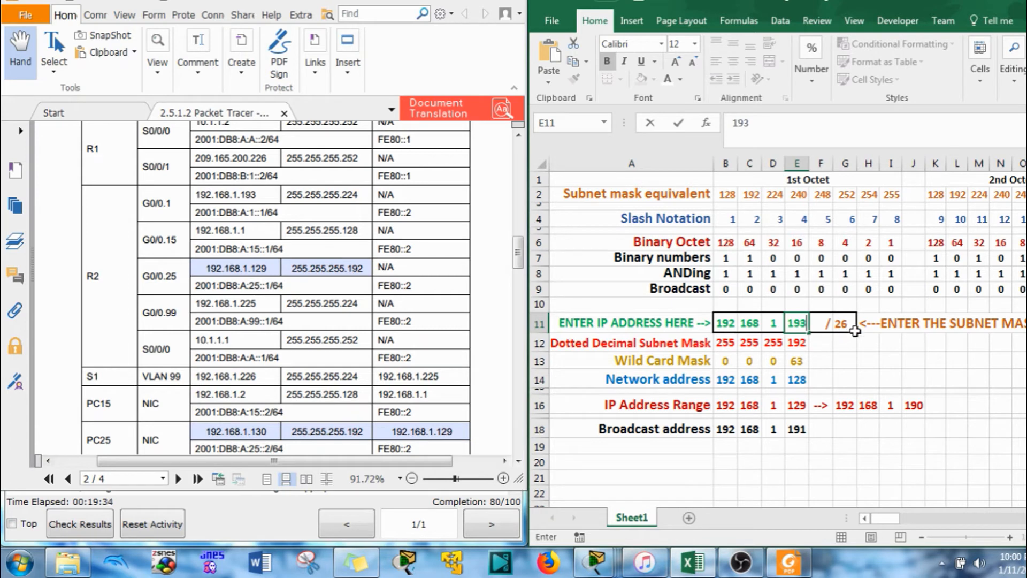
click(850, 321)
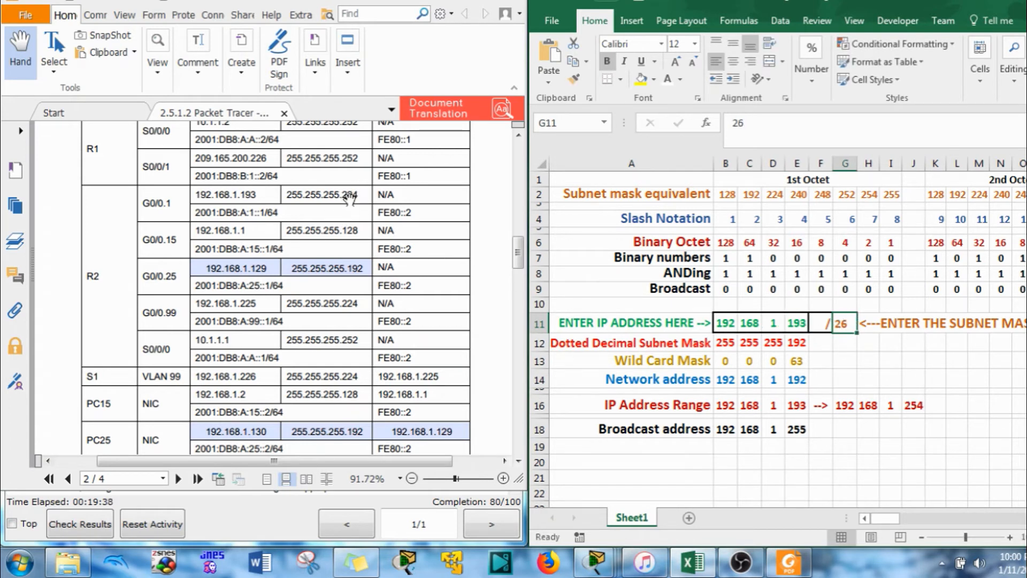
Set the prefix to /27, giving wildcard 0.0.0.31 and broadcast 192.168.1.223
text(27)
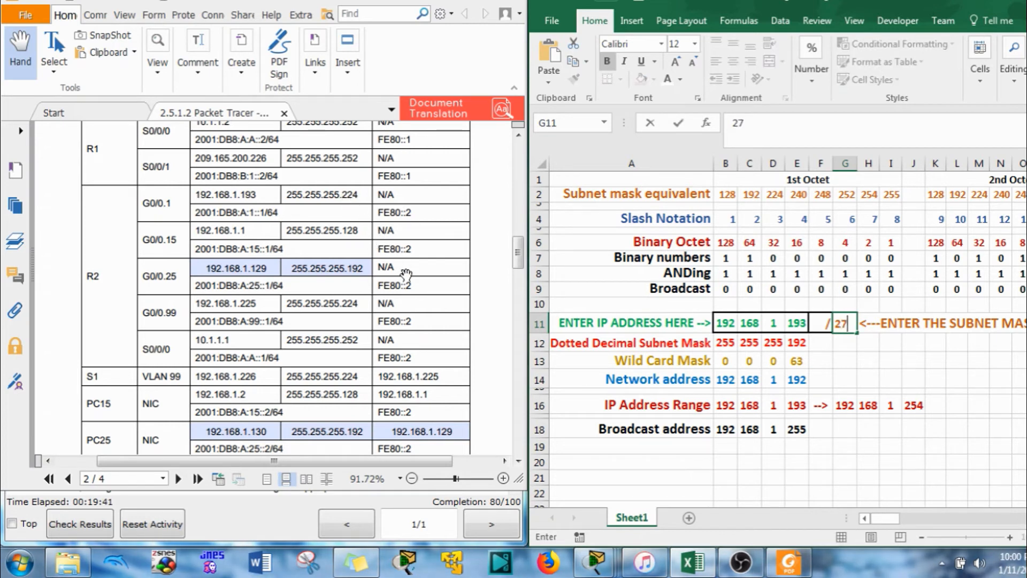
key(Return)
click(799, 339)
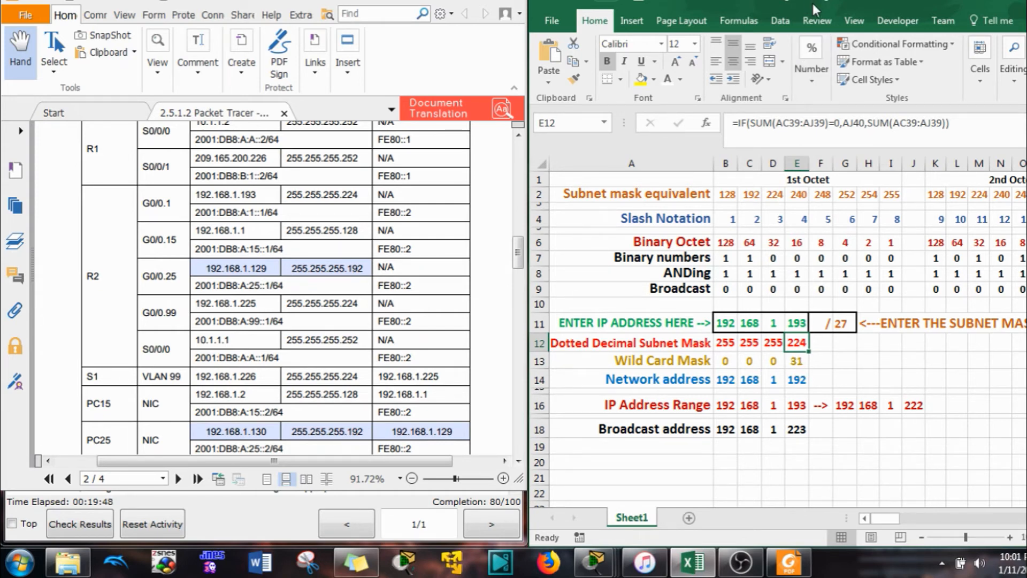
click(968, 1)
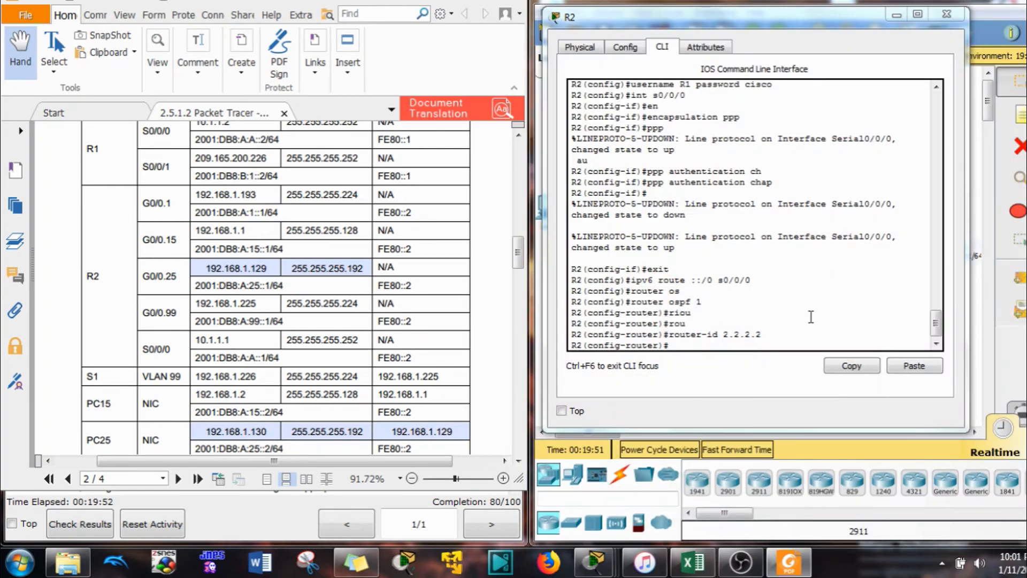
On R2, enter 'network 192.168.1.193 0.0.0.31 area 0' under OSPF and recall it for reuse
click(772, 346)
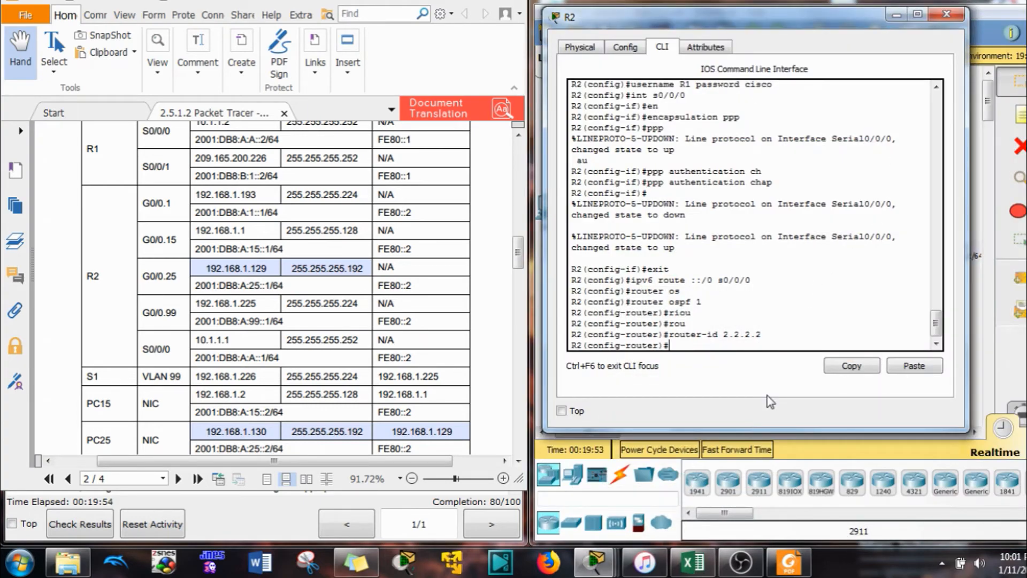
text(net)
key(Tab)
text(19)
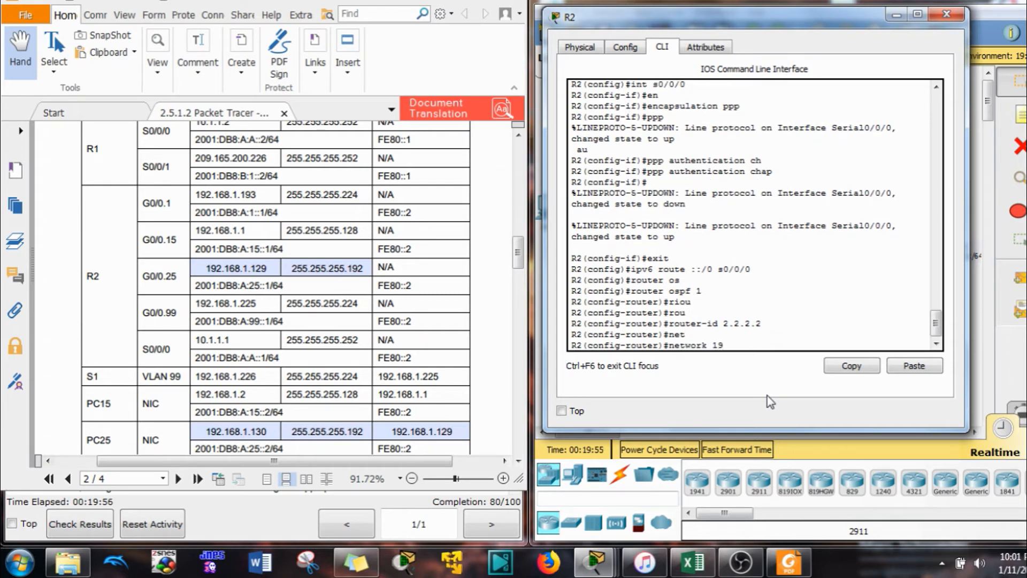
text(2.168.1.193 0.0.0.31 are)
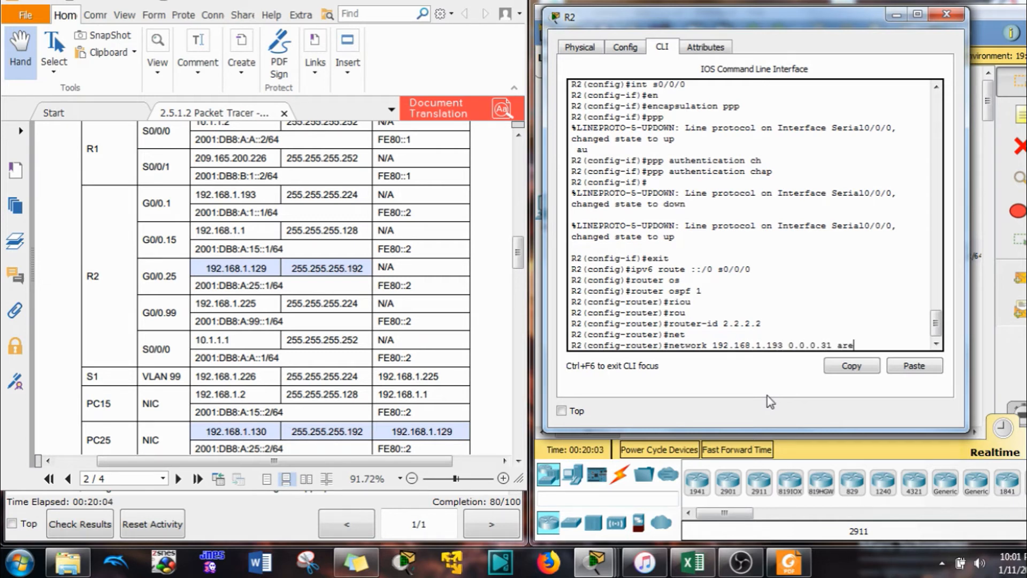
key(Tab)
text(0)
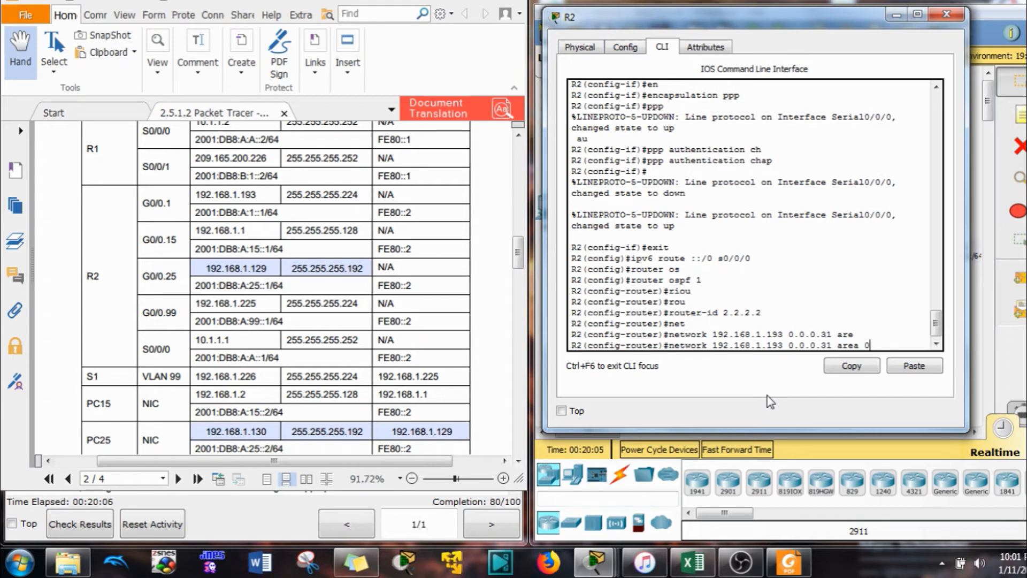
key(Return)
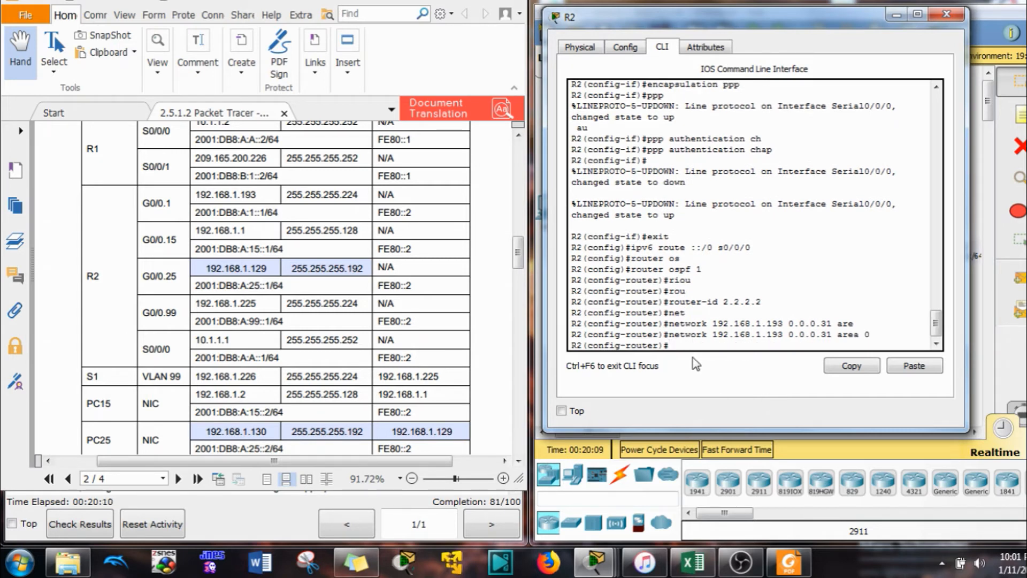
key(Up)
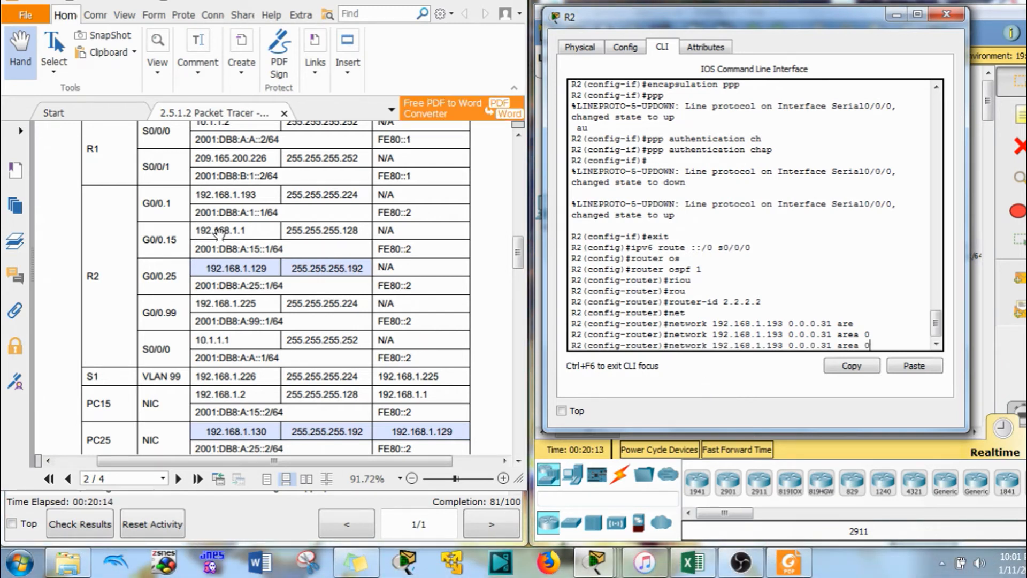
click(243, 231)
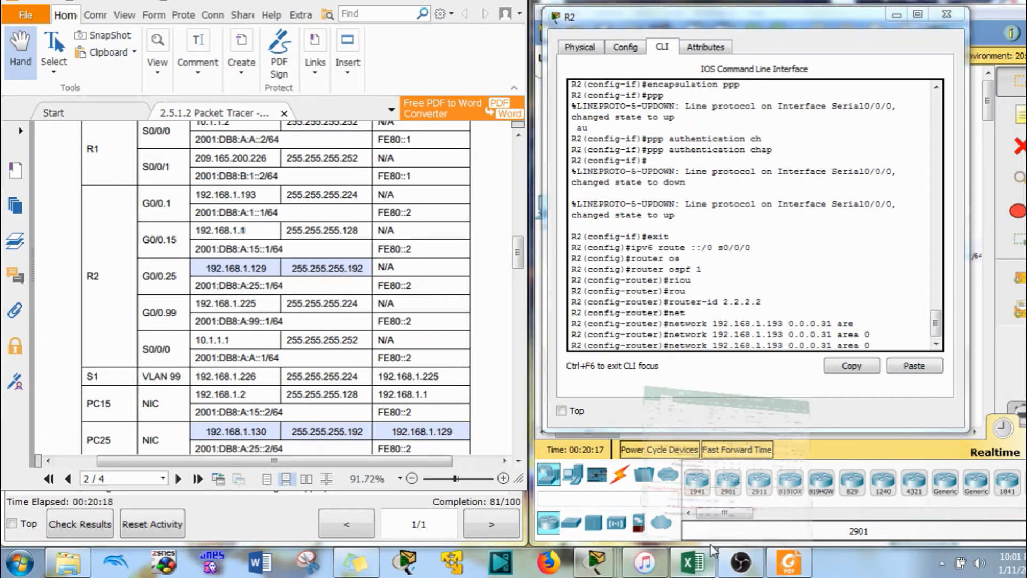
click(714, 420)
Calculate 192.168.1.1/25 in the spreadsheet: wildcard 0.0.0.127, broadcast 192.168.1.127
text(1)
click(844, 323)
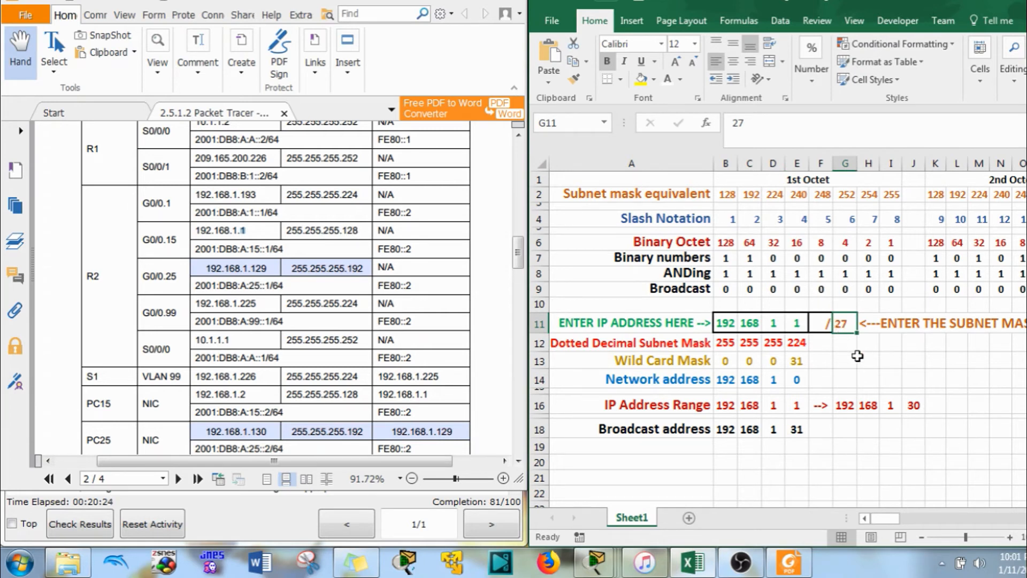
text(25)
key(Return)
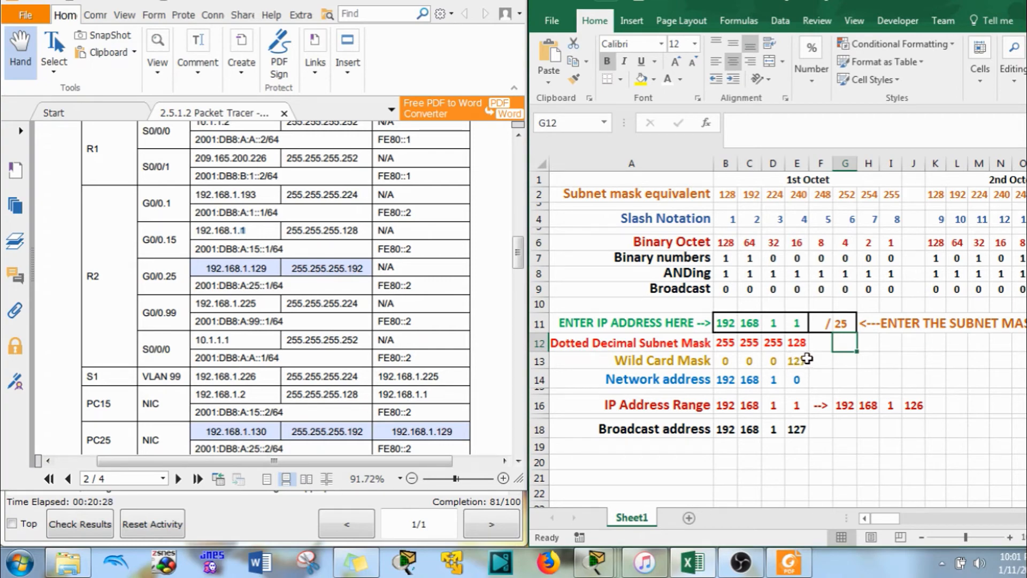
click(967, 7)
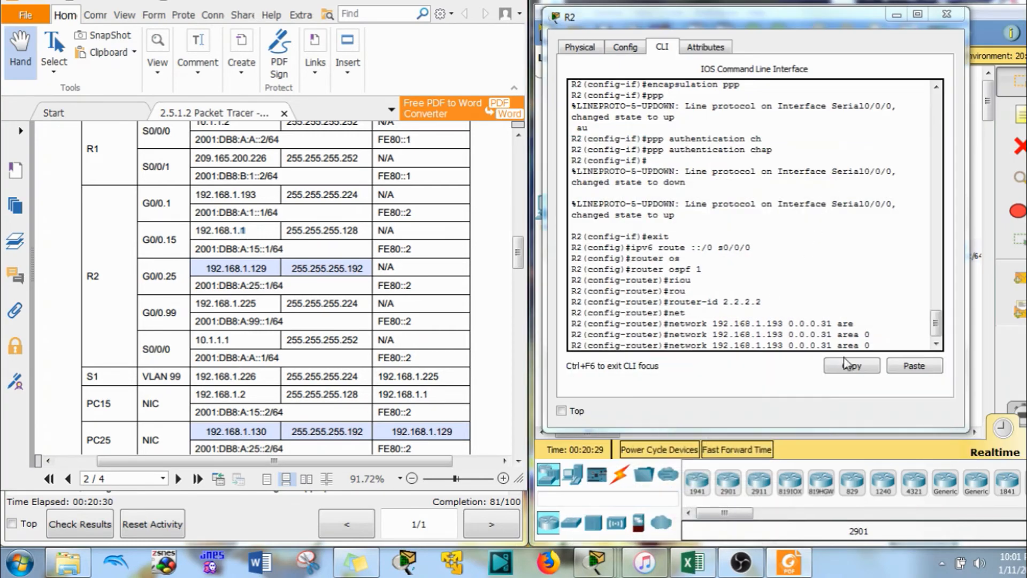
Add 'network 192.168.1.192 0.0.0.31 area 0' to R2's OSPF by editing the recalled line
click(880, 344)
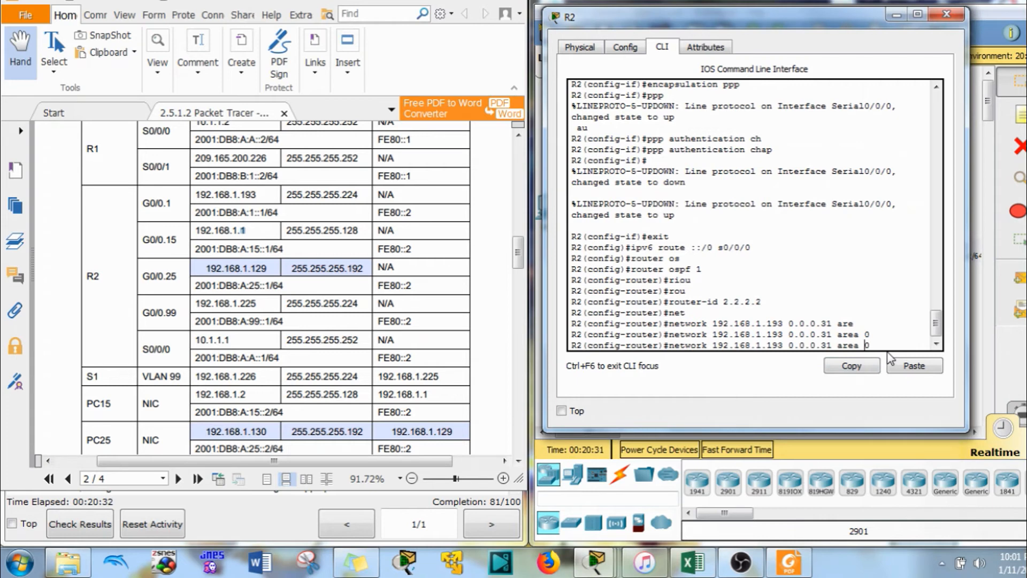
key(Left)
key(Left)
key(Left)
key(BackSpace)
key(BackSpace)
text(127)
key(Left)
key(Left)
key(Left)
key(Left)
key(Right)
key(Right)
key(Right)
key(Right)
key(Right)
key(Right)
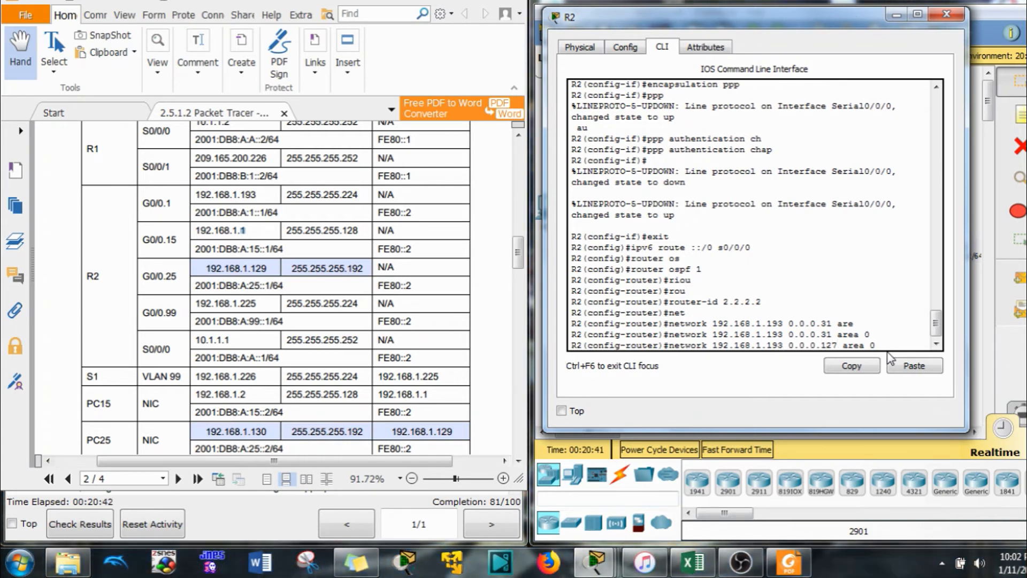
key(BackSpace)
key(BackSpace)
key(BackSpace)
text(31)
key(Left)
key(Left)
key(Left)
key(Left)
key(Left)
key(Left)
key(Left)
key(Left)
key(Left)
key(Left)
key(Left)
key(Left)
key(Left)
key(Left)
key(Left)
key(Left)
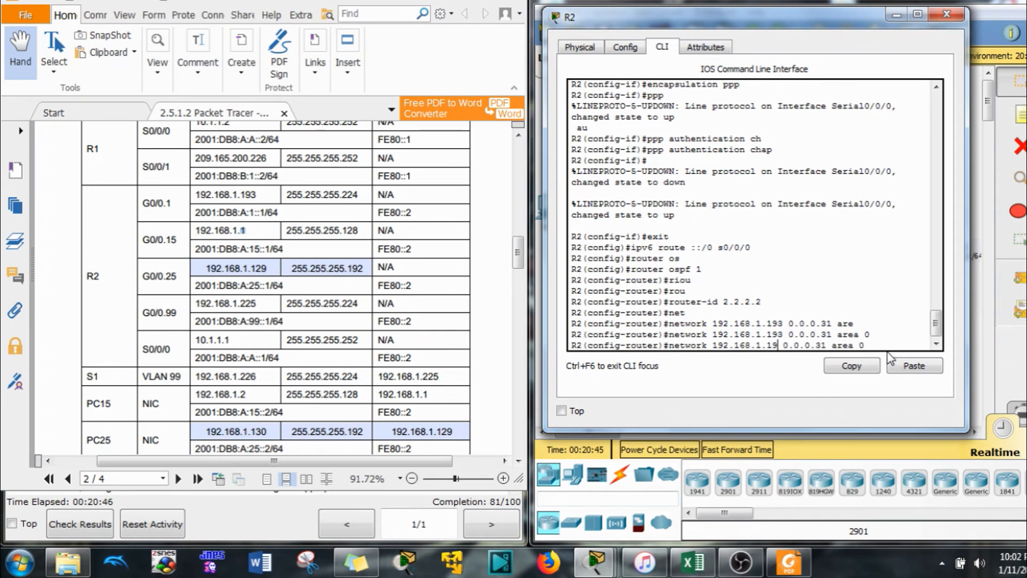
key(BackSpace)
text(2)
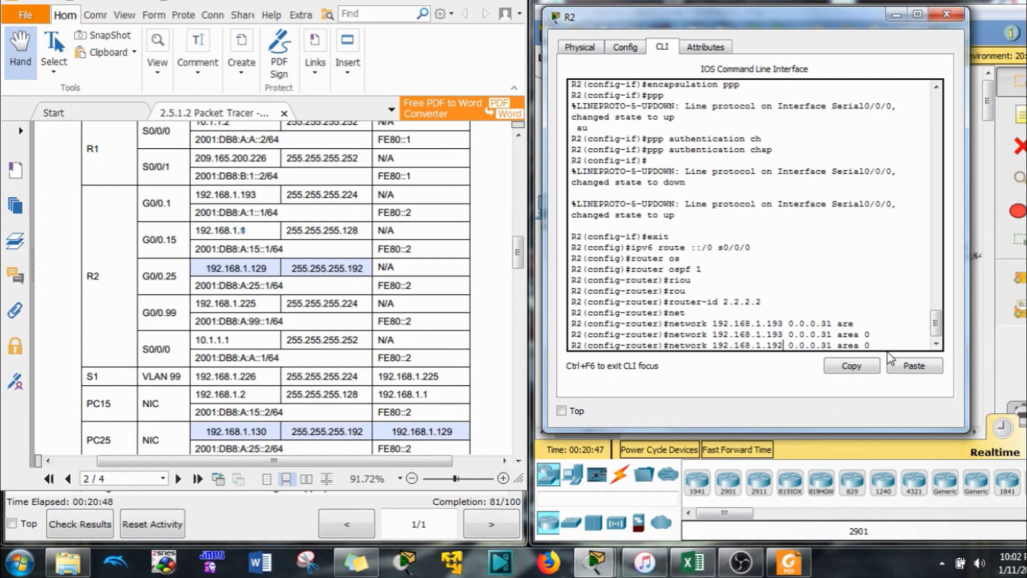
key(Return)
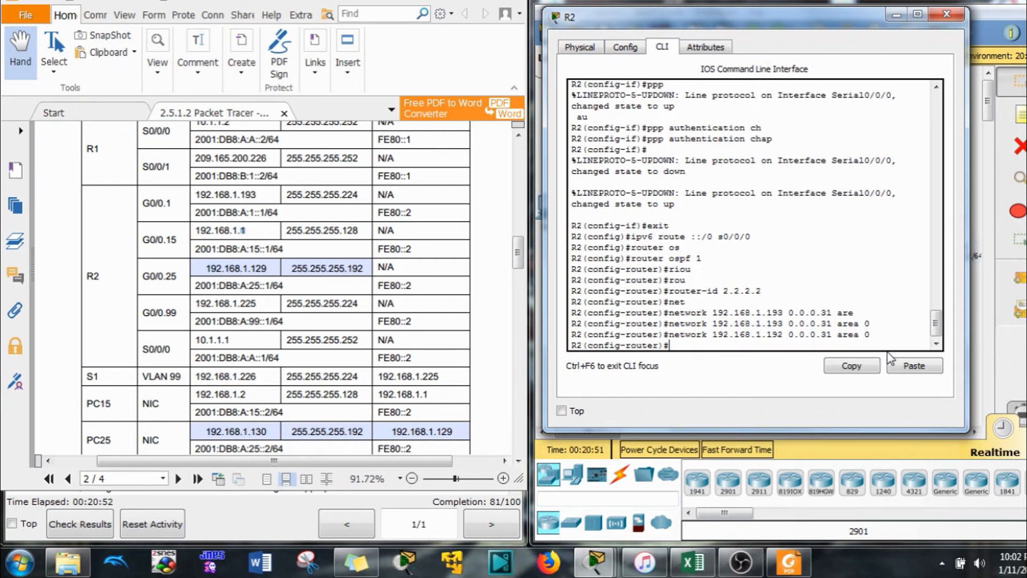
Add 'network 192.168.1.0 0.0.0.127 area 0' to R2's OSPF, checking the subnet calculator
key(Up)
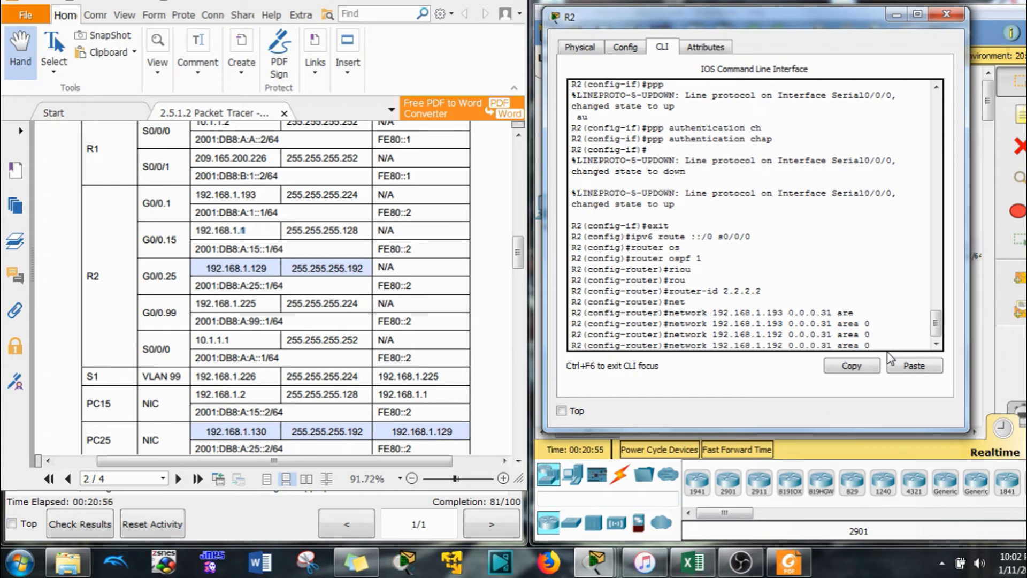
key(Left)
key(Left)
key(Left)
key(Left)
key(Left)
key(Left)
key(Left)
key(BackSpace)
key(BackSpace)
text(127)
key(Up)
key(Left)
key(Left)
key(Left)
key(Left)
key(Left)
key(Left)
key(Left)
key(BackSpace)
key(BackSpace)
text(127)
key(BackSpace)
key(BackSpace)
key(BackSpace)
text(0)
click(692, 562)
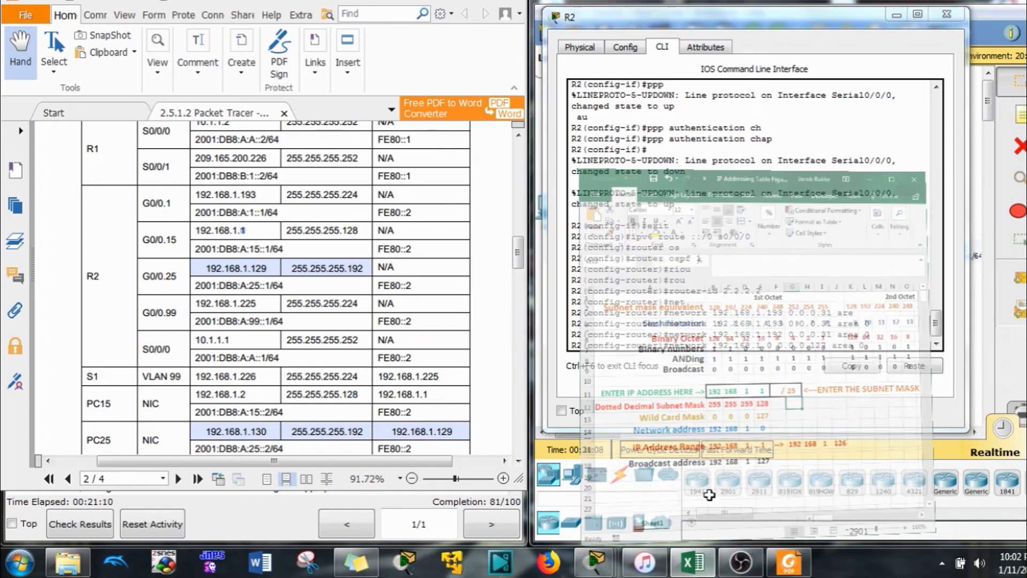
click(967, 2)
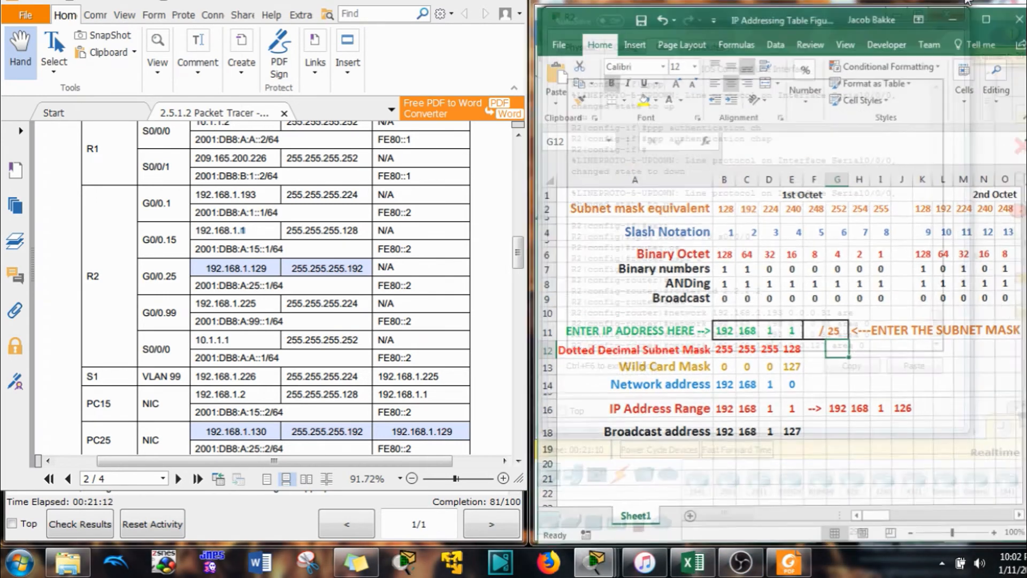
key(Return)
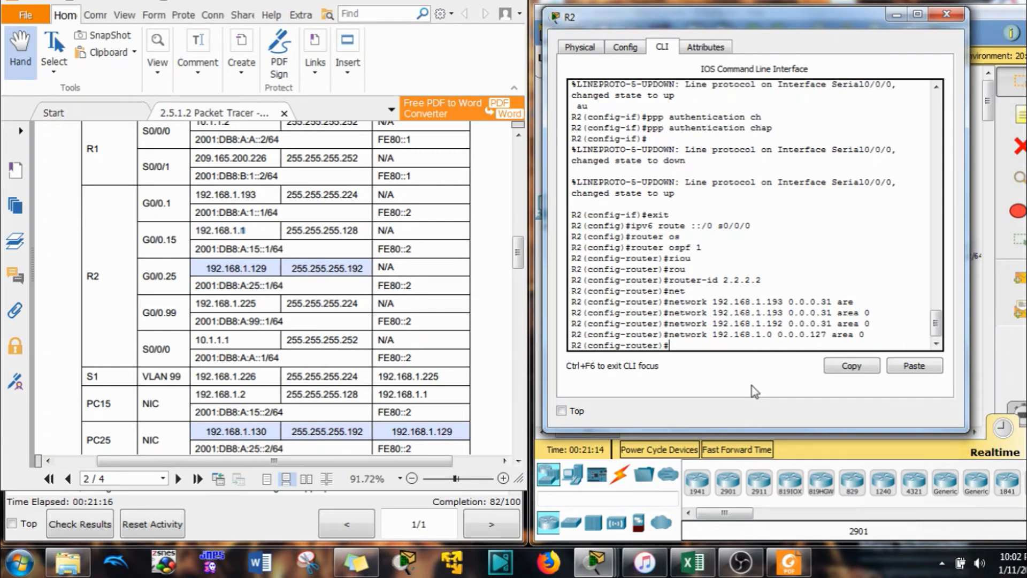
key(Up)
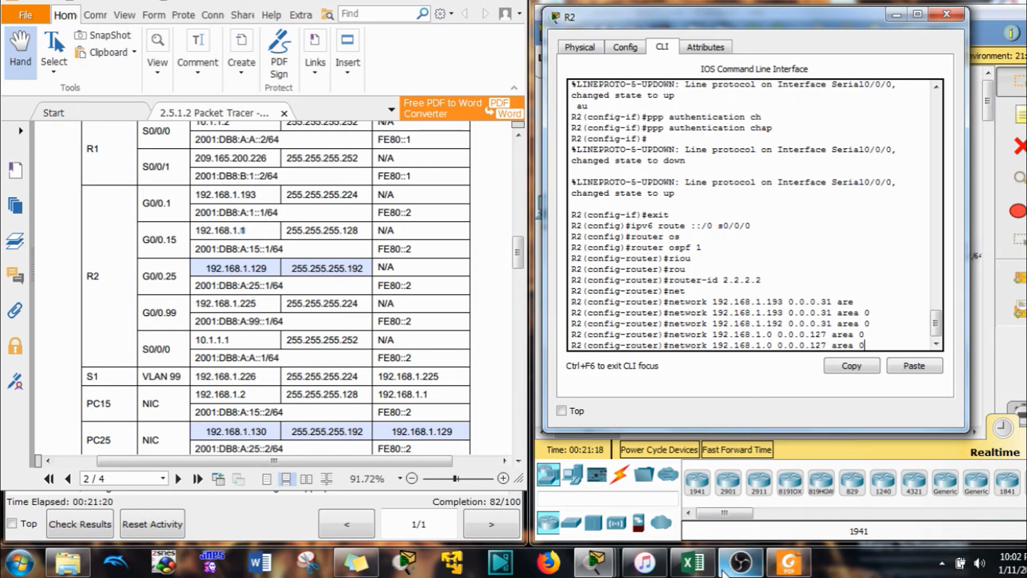
click(696, 565)
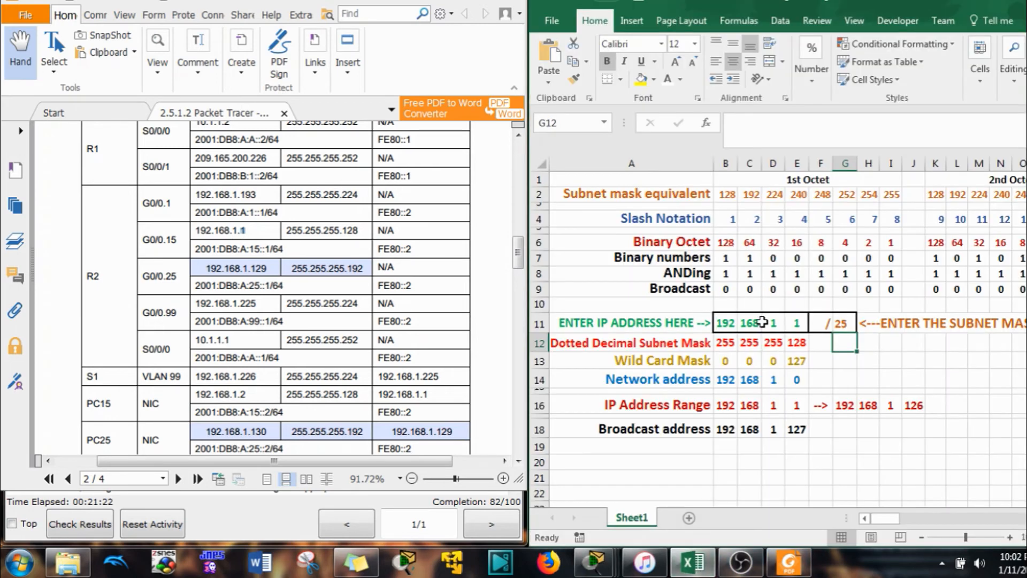
Calculate 192.168.1.129/26 in the spreadsheet, giving wildcard 0.0.0.63 and network 192.168.1.128
click(797, 323)
text(129)
key(Tab)
key(Tab)
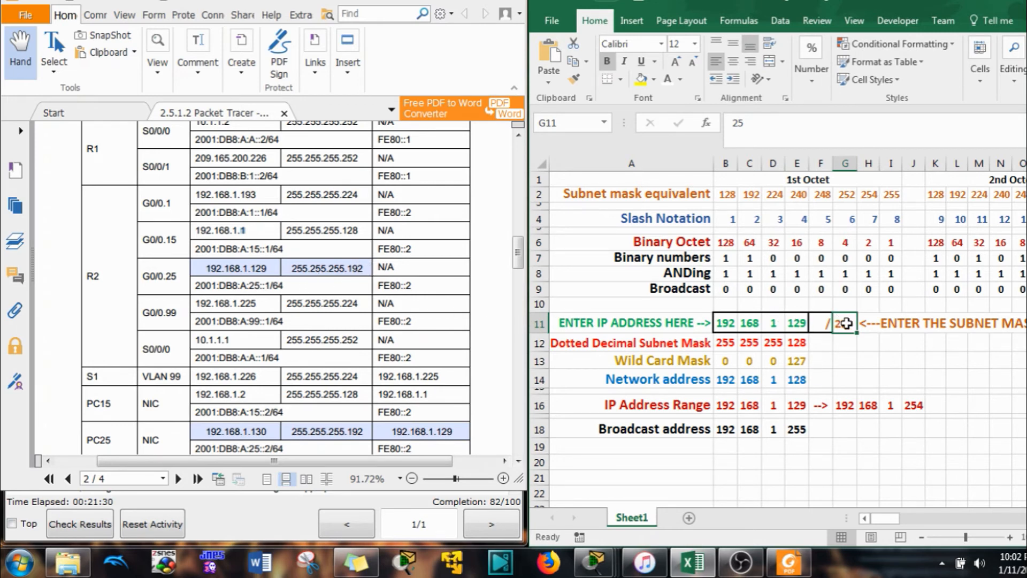
text(26)
key(Return)
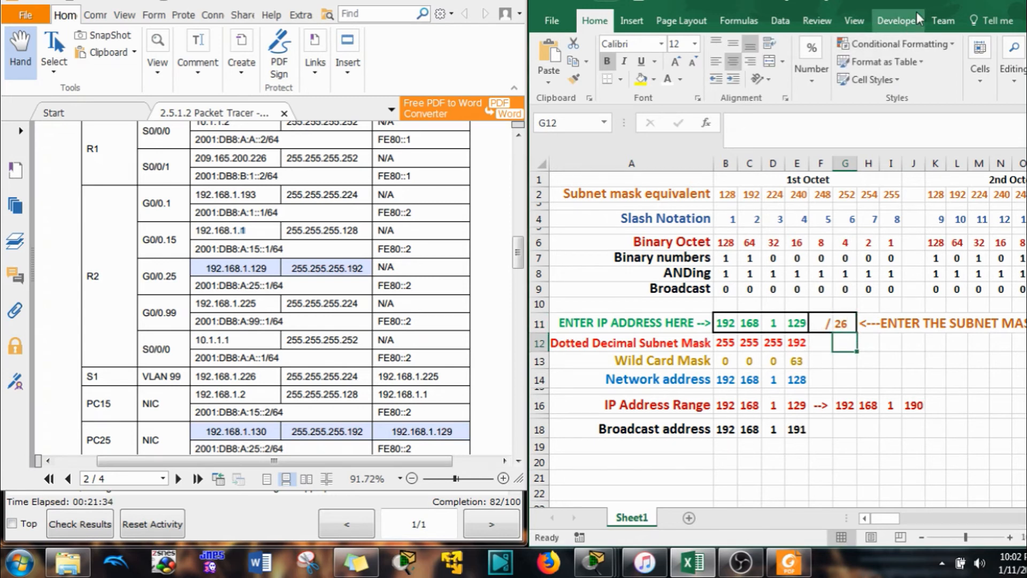
click(961, 5)
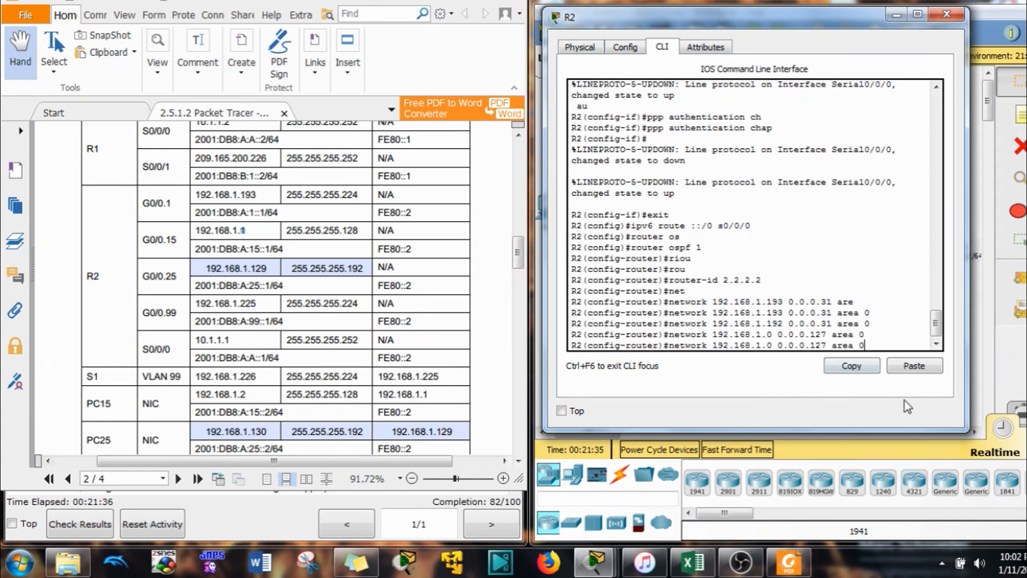
Add 'network 192.168.1.128 0.0.0.63 area 0' to R2's OSPF
key(Left)
key(Left)
key(Left)
key(BackSpace)
key(BackSpace)
key(BackSpace)
text(63)
key(Left)
key(Left)
key(Left)
key(Left)
key(Left)
key(Left)
key(Left)
key(Left)
key(Left)
key(BackSpace)
text(128)
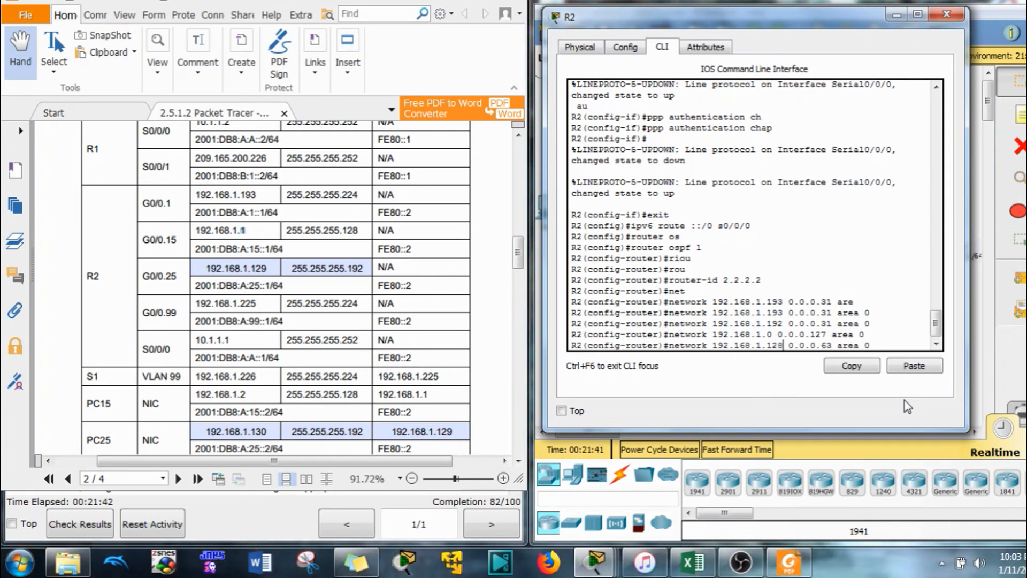
key(Return)
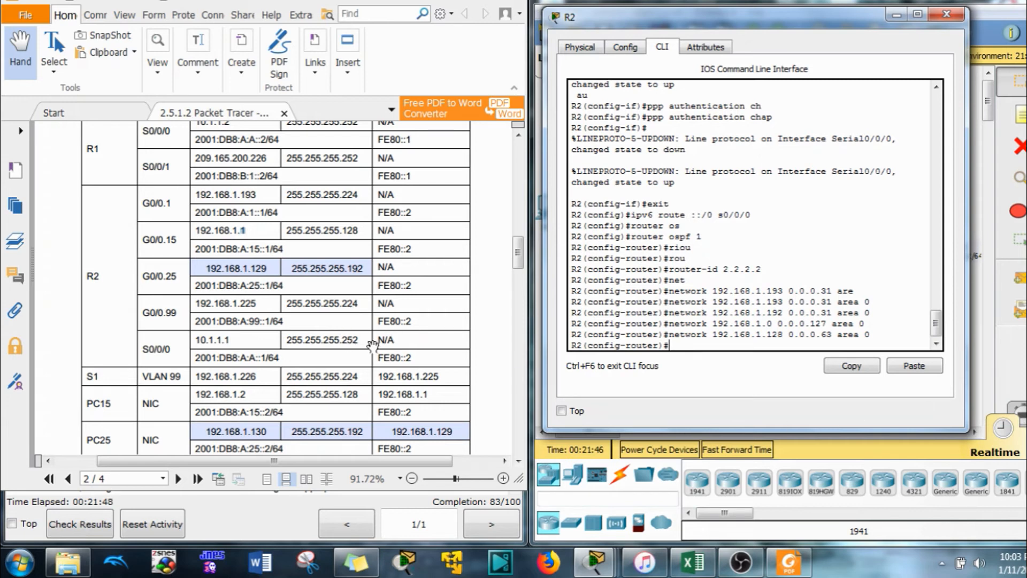
Recall the network command and change its address octet to 224 without entering it
key(Up)
key(Up)
key(Up)
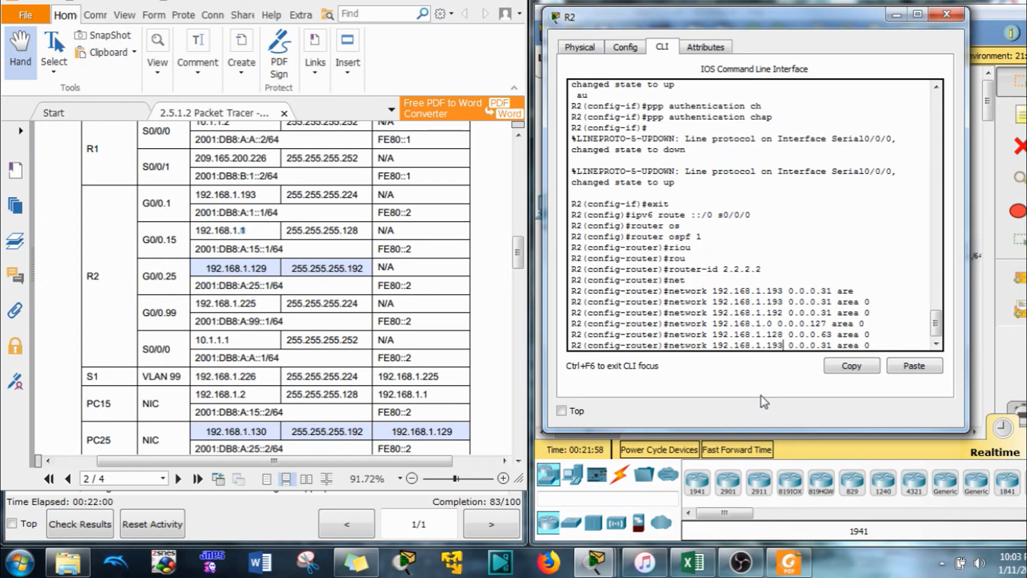
key(BackSpace)
key(BackSpace)
key(BackSpace)
text(224)
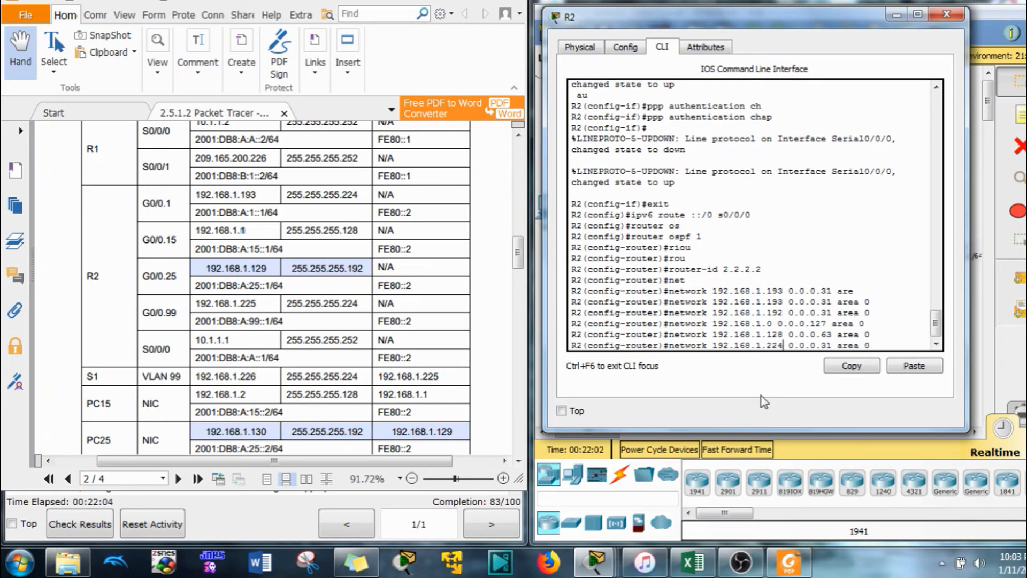
click(693, 561)
Calculate 192.168.1.225/27: mask 255.255.255.224, network 192.168.1.224, wildcard 0.0.0.31
click(796, 318)
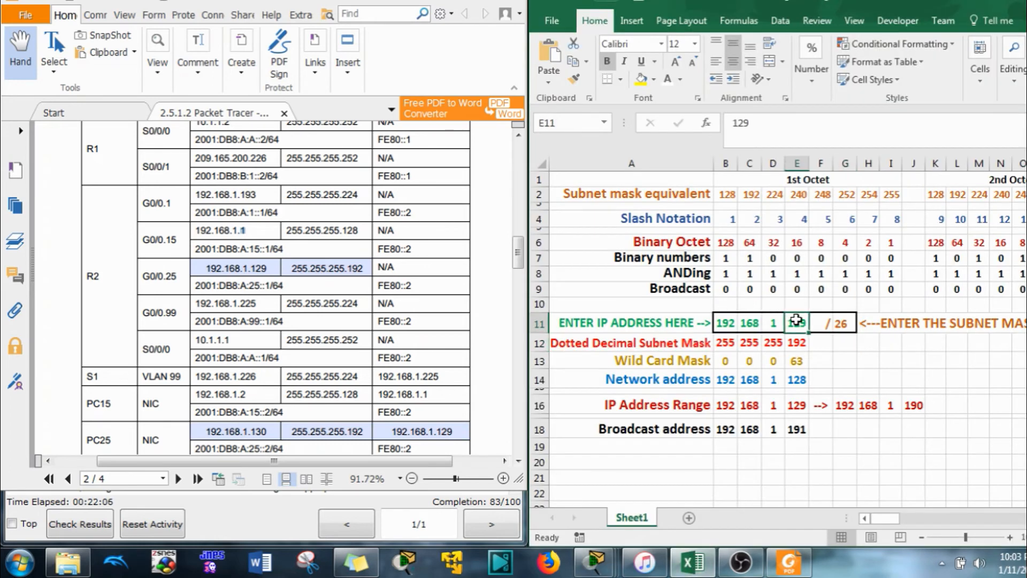
text(225)
key(Return)
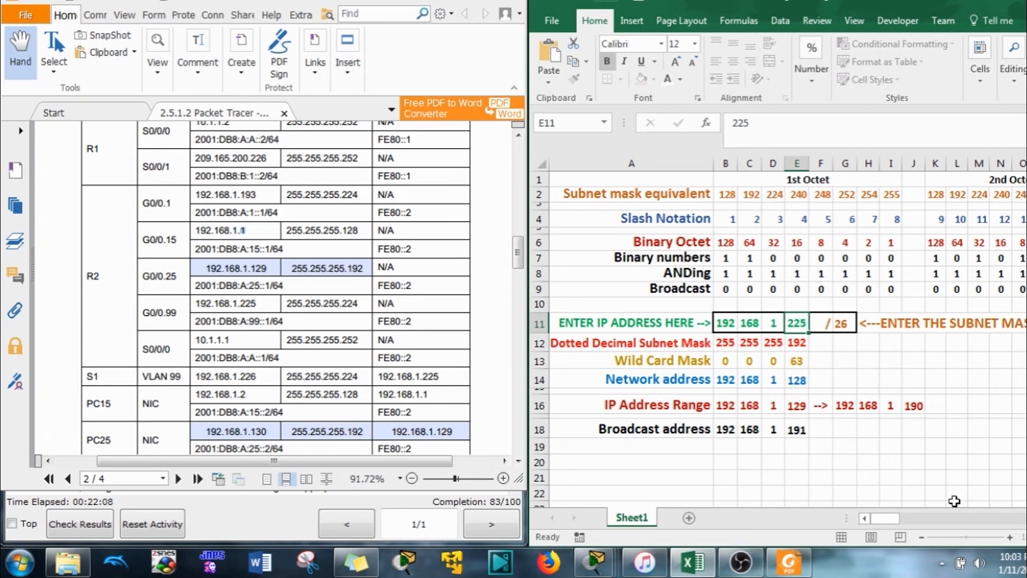
click(844, 323)
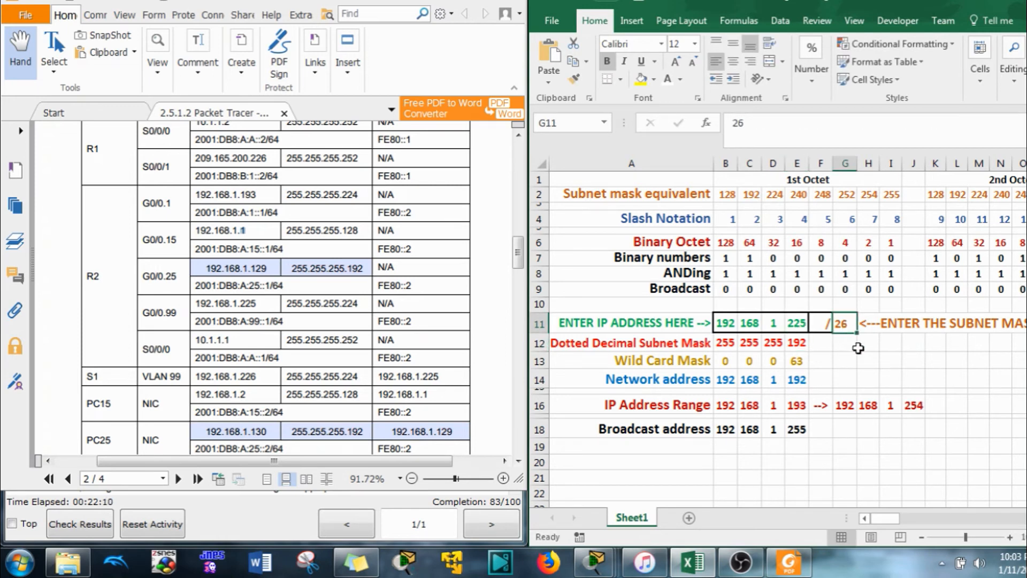
text(27)
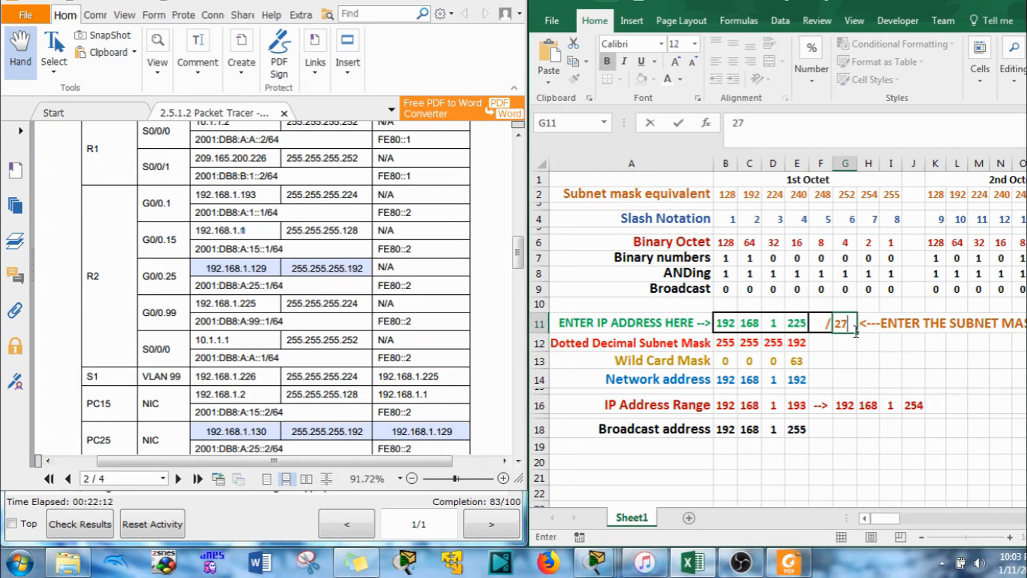
key(Return)
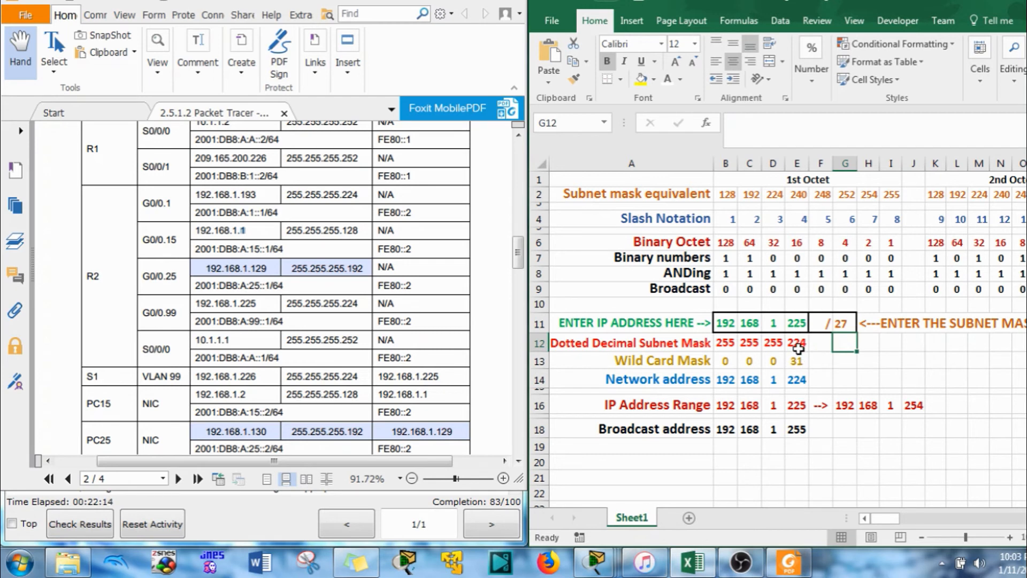
click(800, 345)
click(805, 381)
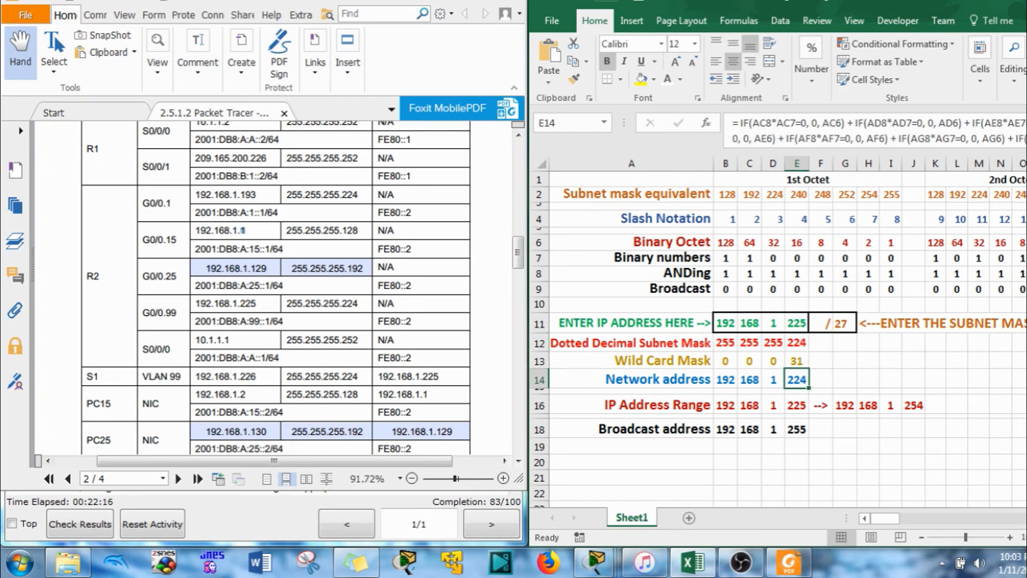
click(844, 323)
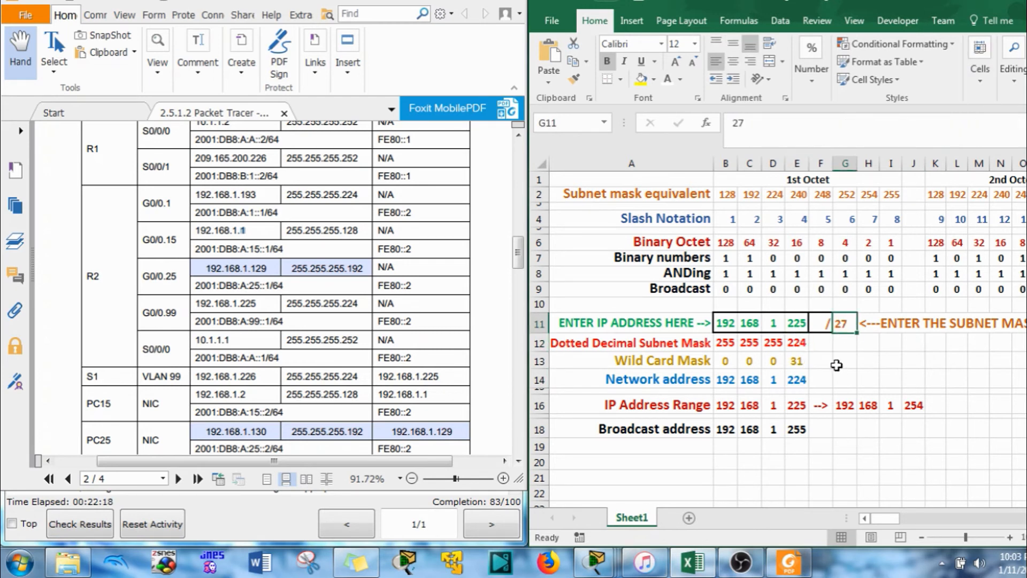
click(960, 4)
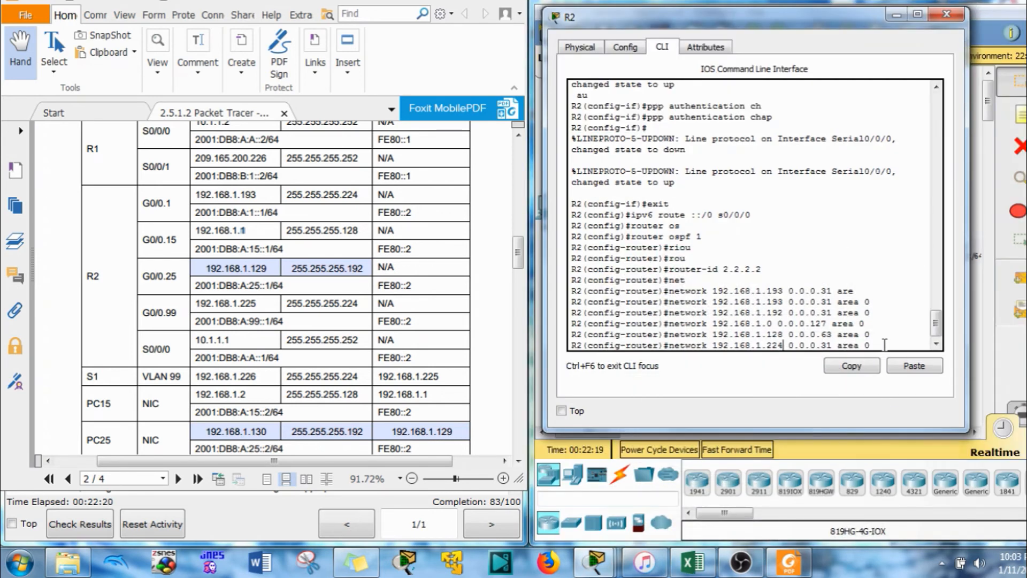
Enter 'network 192.168.1.224 0.0.0.31 area 0' and 'network 10.1.1.0 0.0.0.3 area 0' on R2
key(Return)
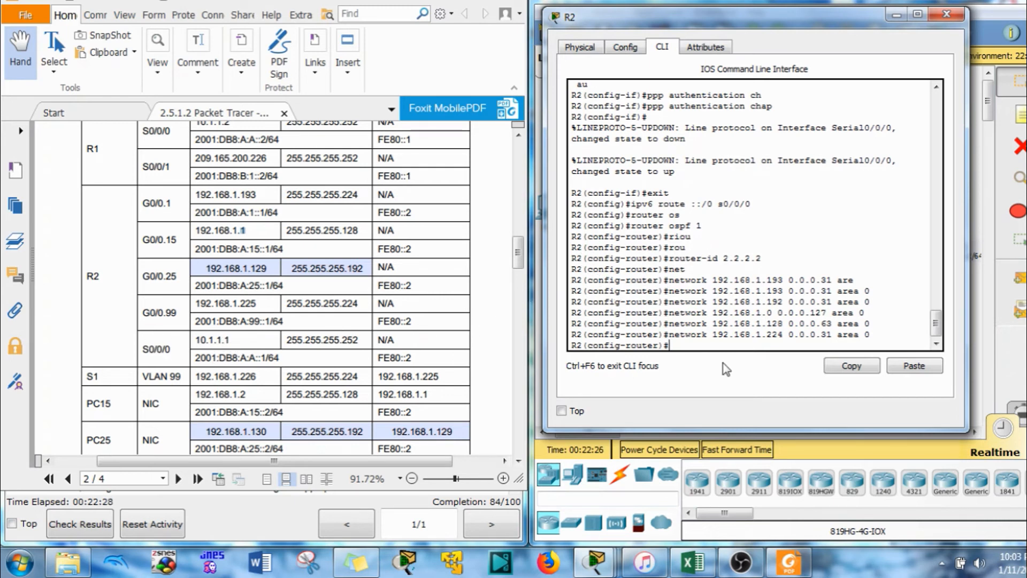
text(net)
key(Tab)
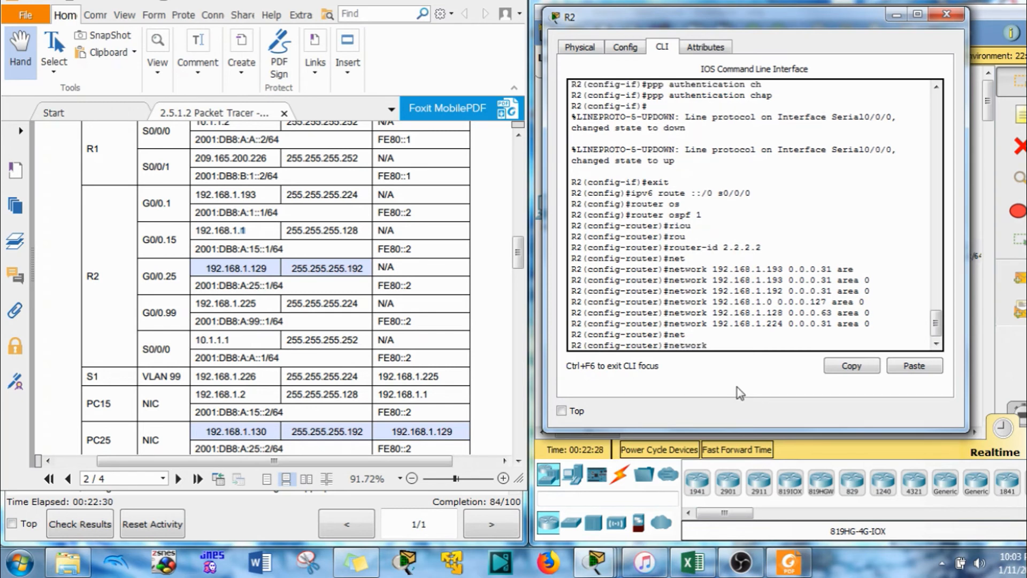
text(10.1.1.0)
drag(360, 339, 342, 340)
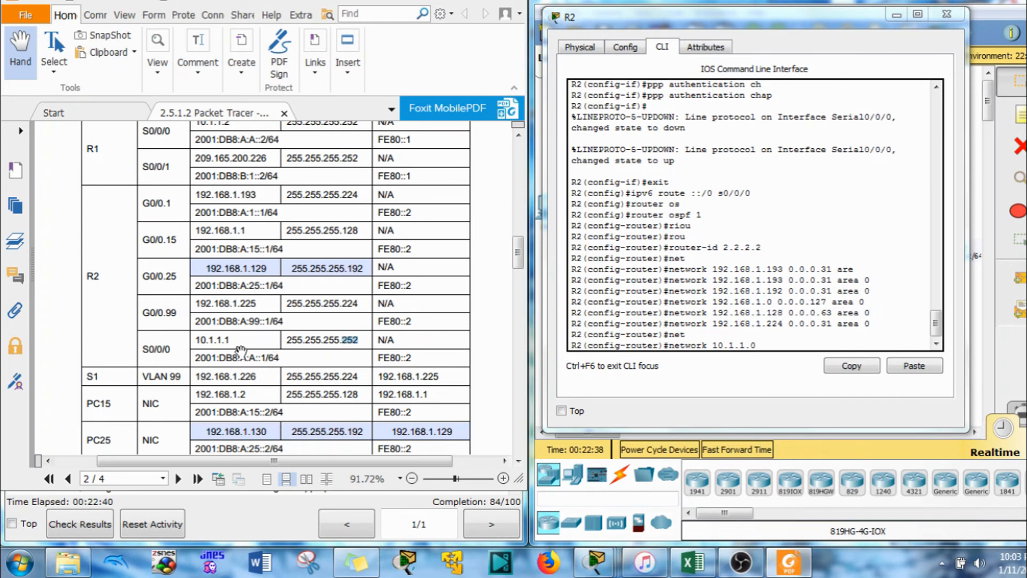
click(792, 342)
text(0.0.0.)
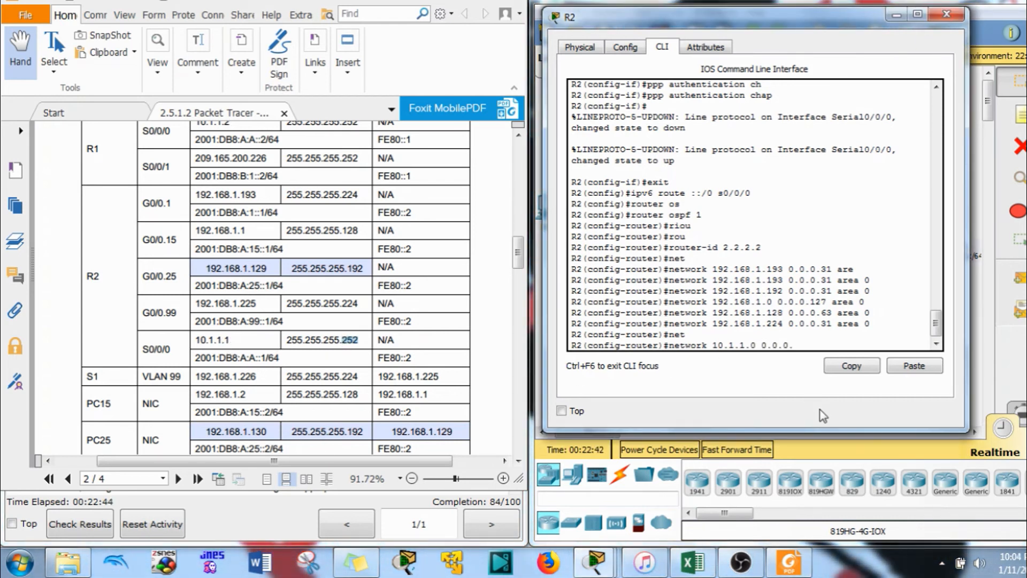
text(3 are)
key(Tab)
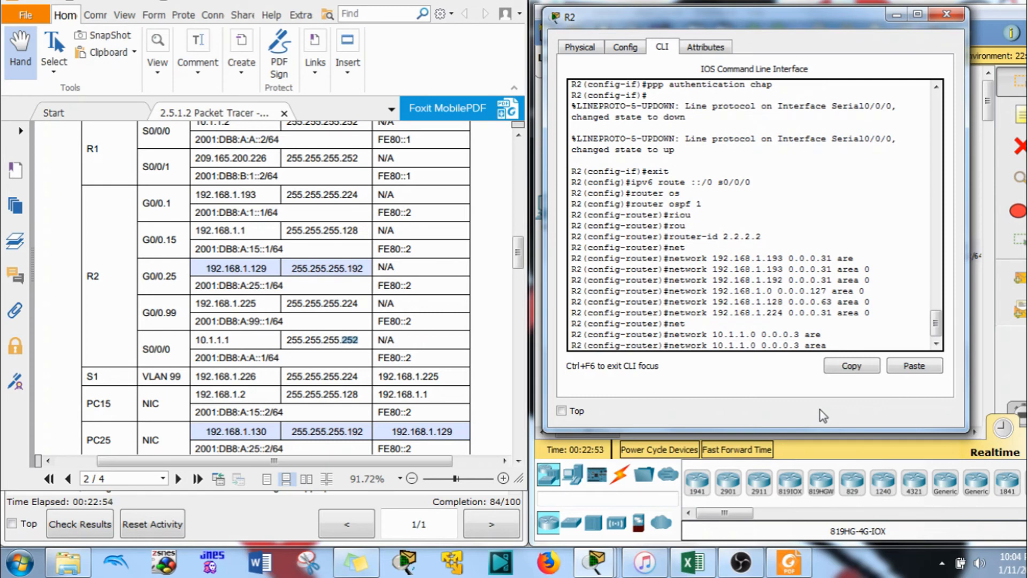
text(0)
key(Return)
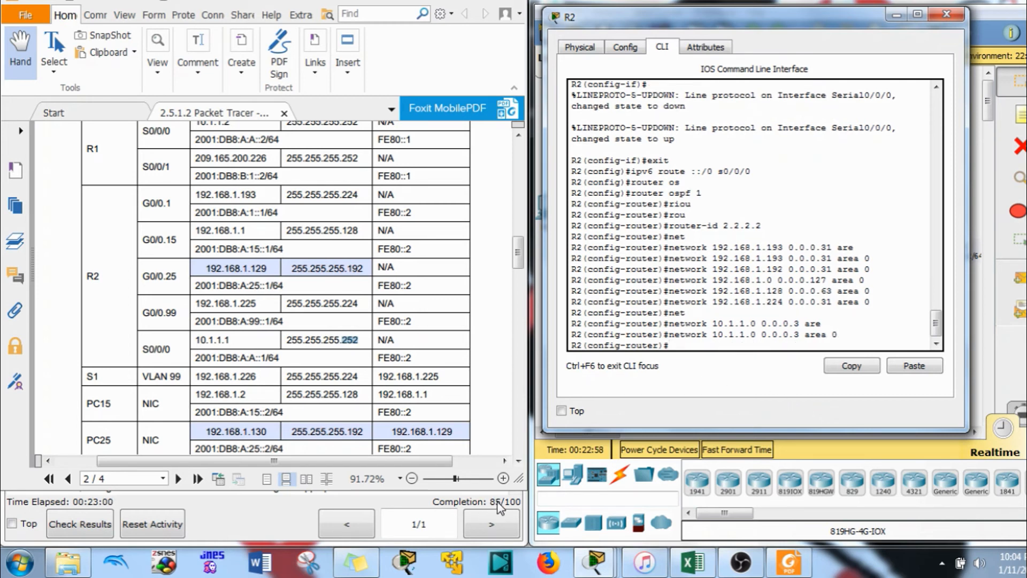
Scroll the instructions down to the Routing section and close R2's window
click(313, 323)
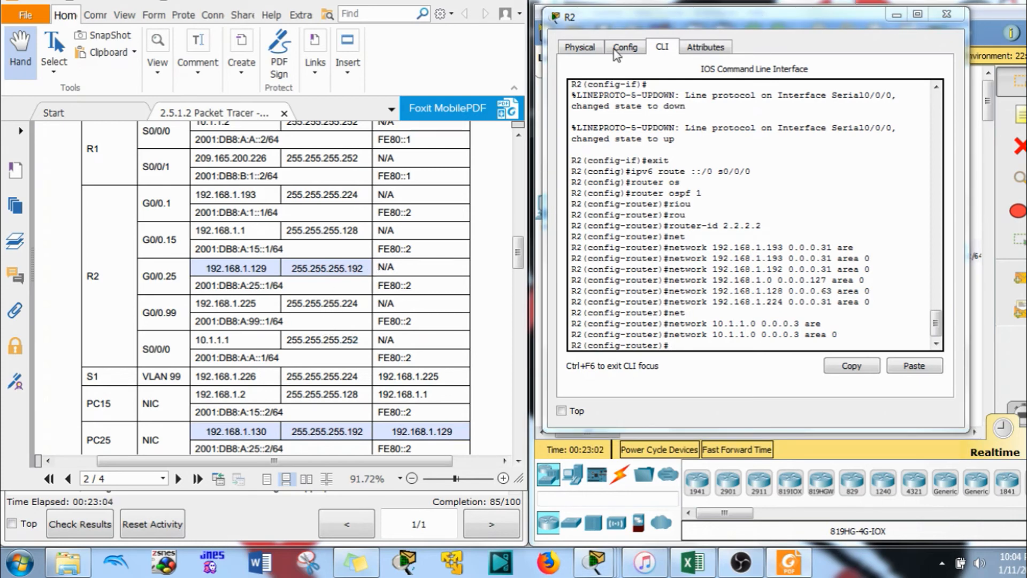
scroll(362, 230, down, 5)
scroll(362, 230, down, 5)
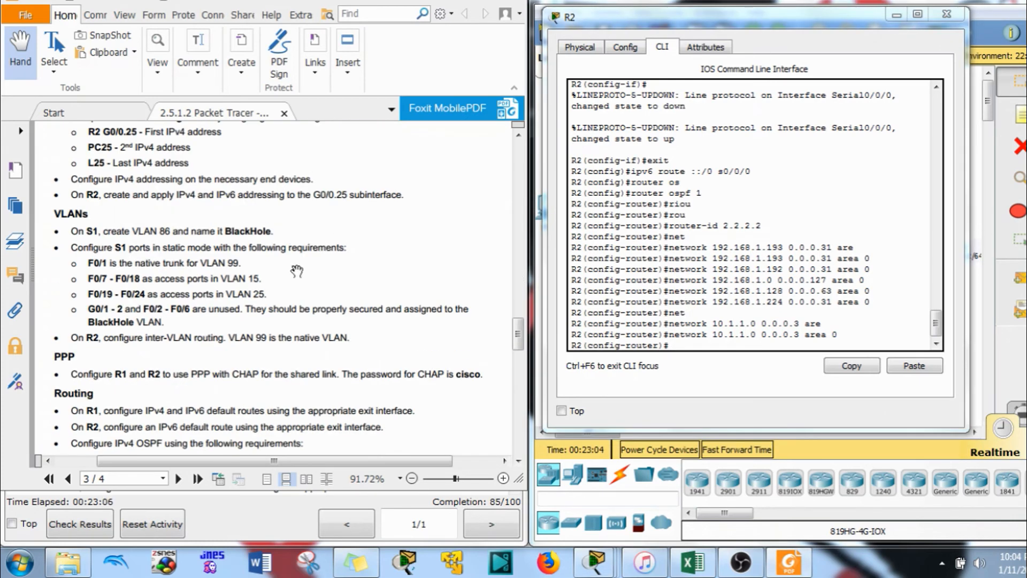
scroll(199, 330, down, 4)
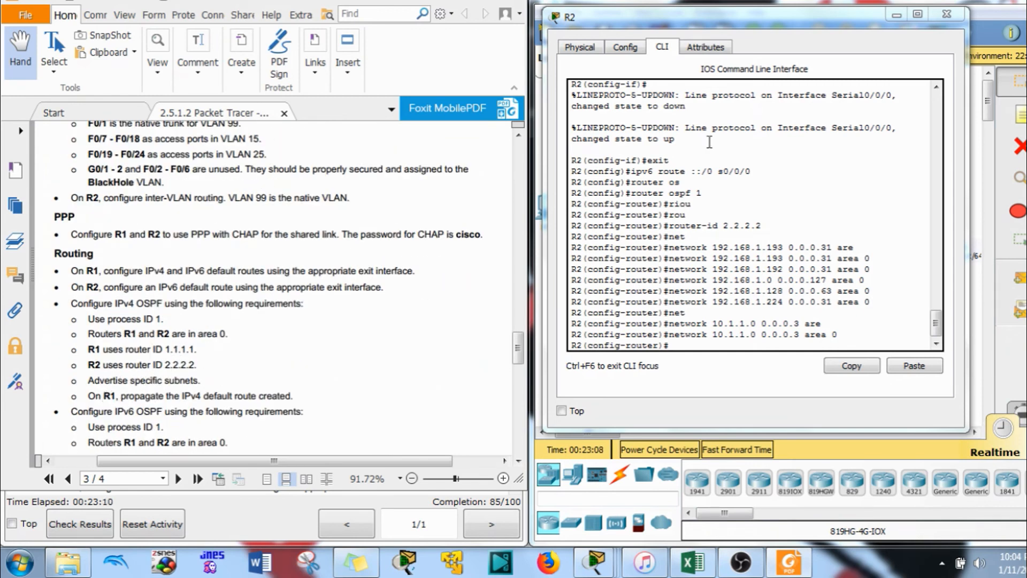
click(857, 3)
Start OSPF process 1 on R1 with router ID 1.1.1.1
click(794, 135)
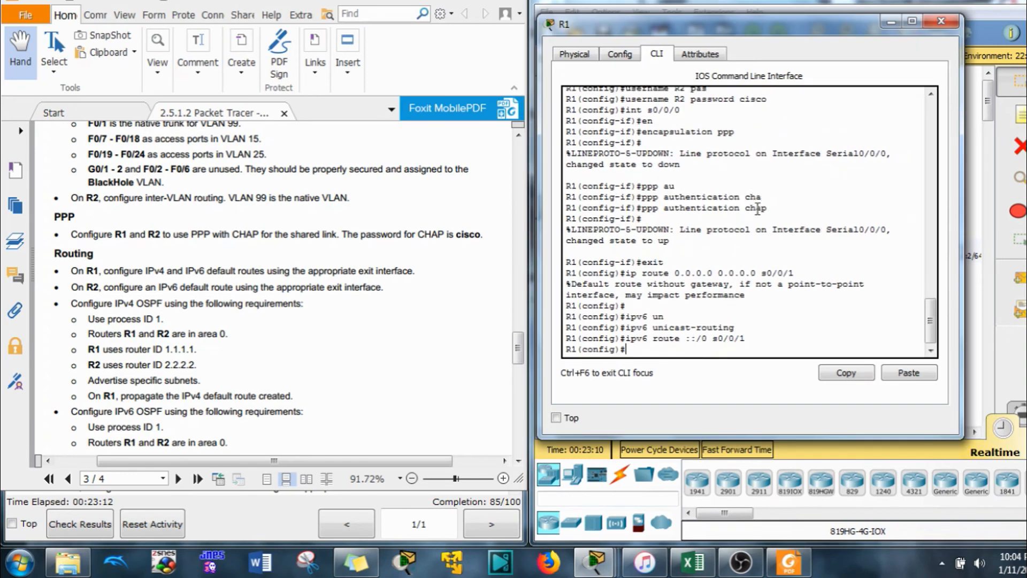
key(Return)
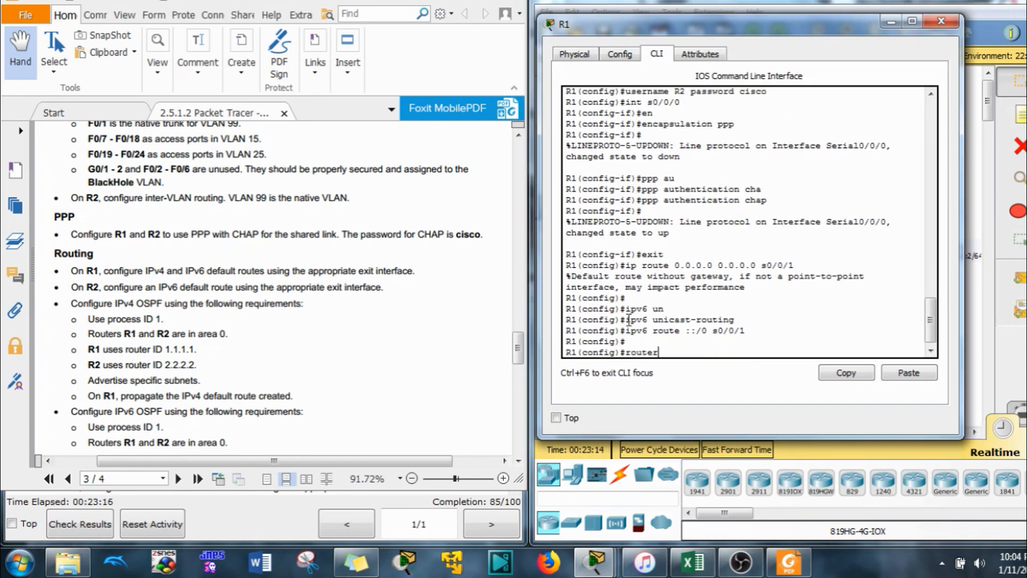
text(router os)
key(Tab)
text(1)
key(Return)
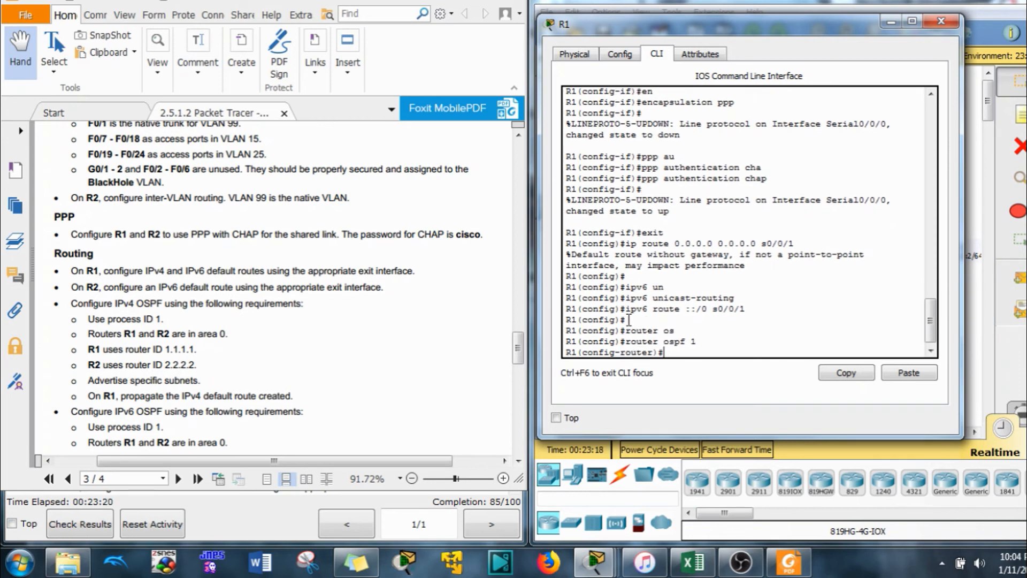
text(riu)
key(Tab)
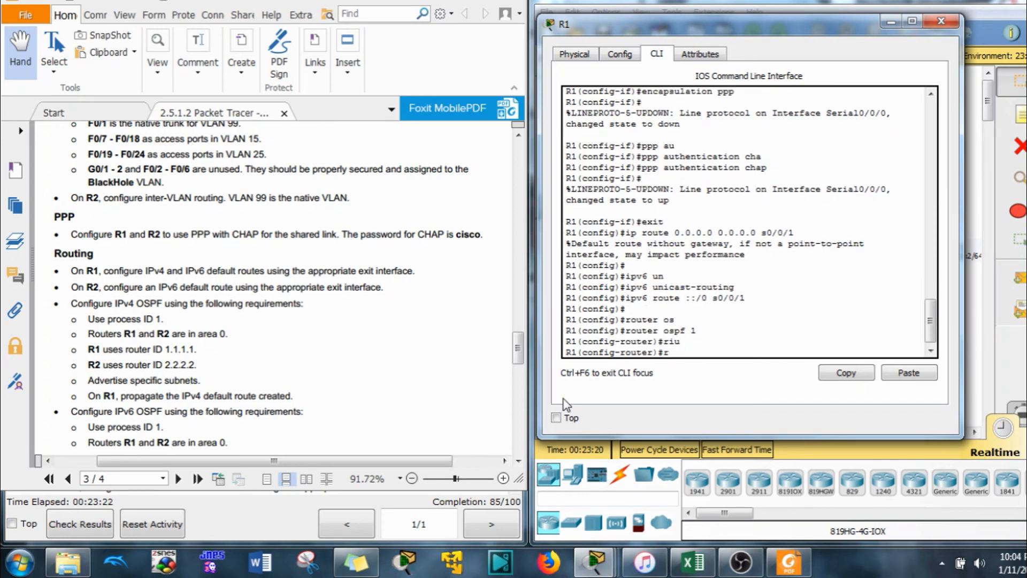
text(ou)
key(Tab)
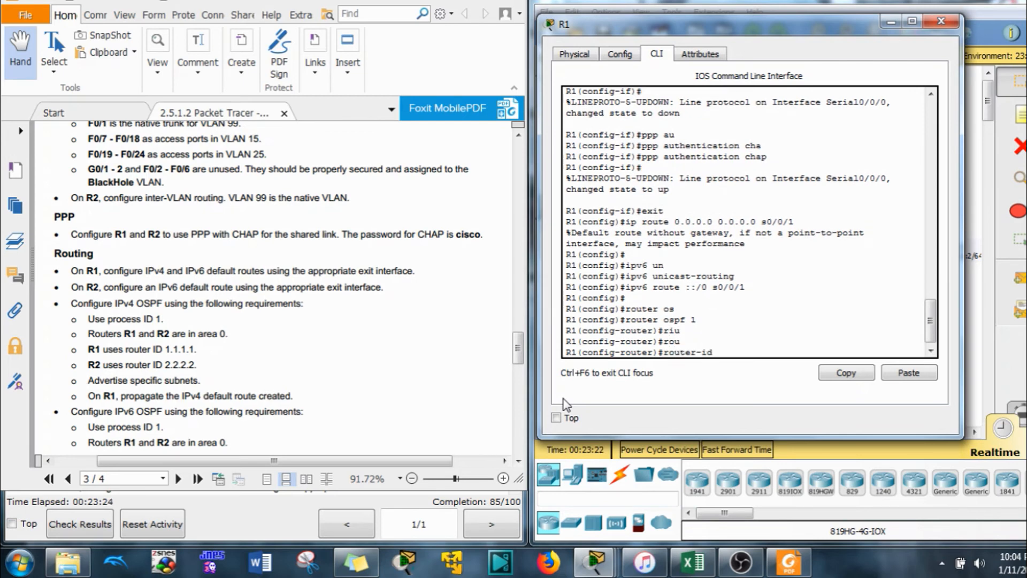
text(1..1)
key(Return)
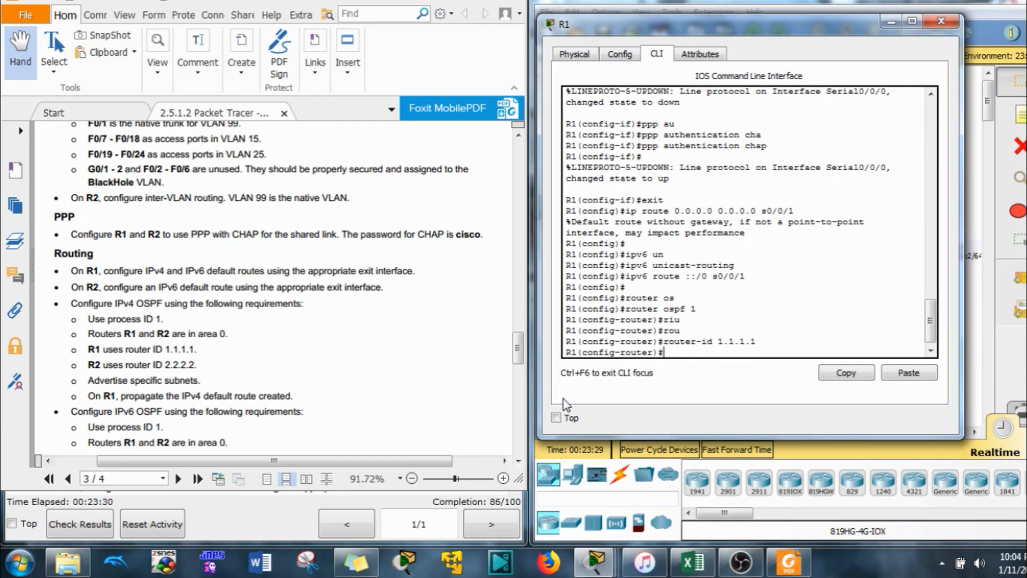
Add 'network 10.1.1.0 0.0.0.3 area 0' to R1's OSPF
text(net)
key(Tab)
click(406, 349)
scroll(406, 349, up, 5)
scroll(406, 349, up, 10)
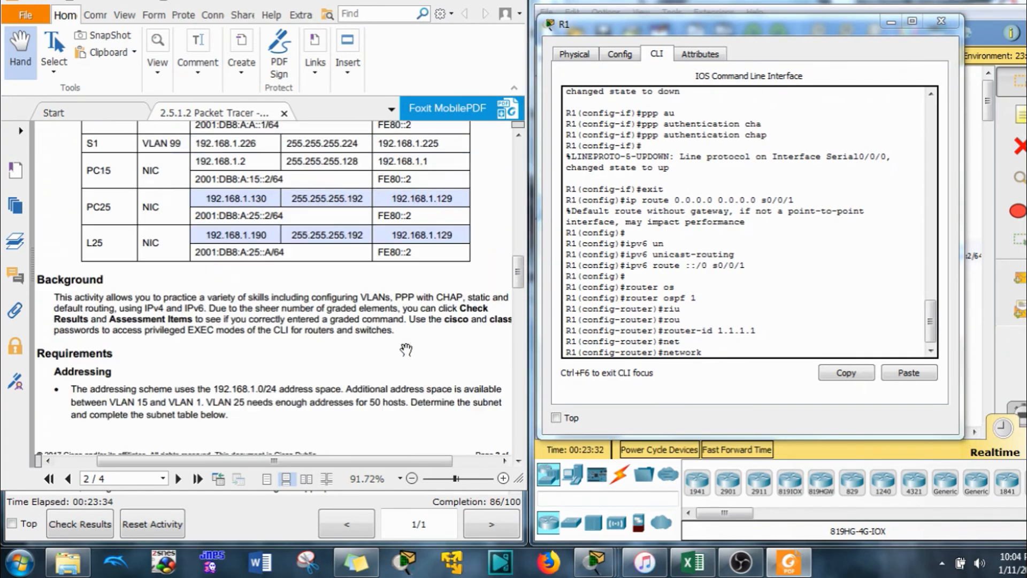
scroll(268, 353, down, 5)
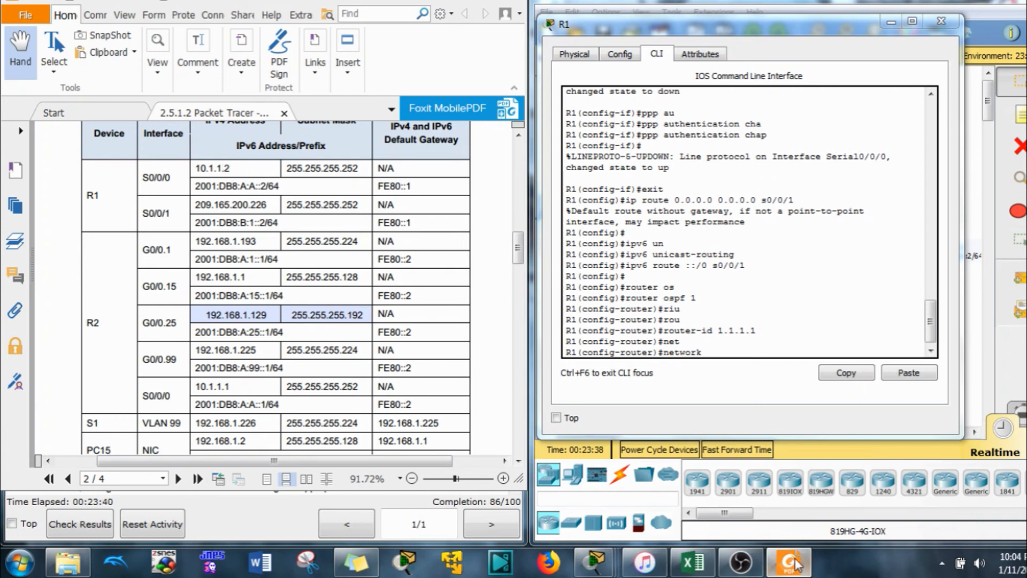
click(814, 416)
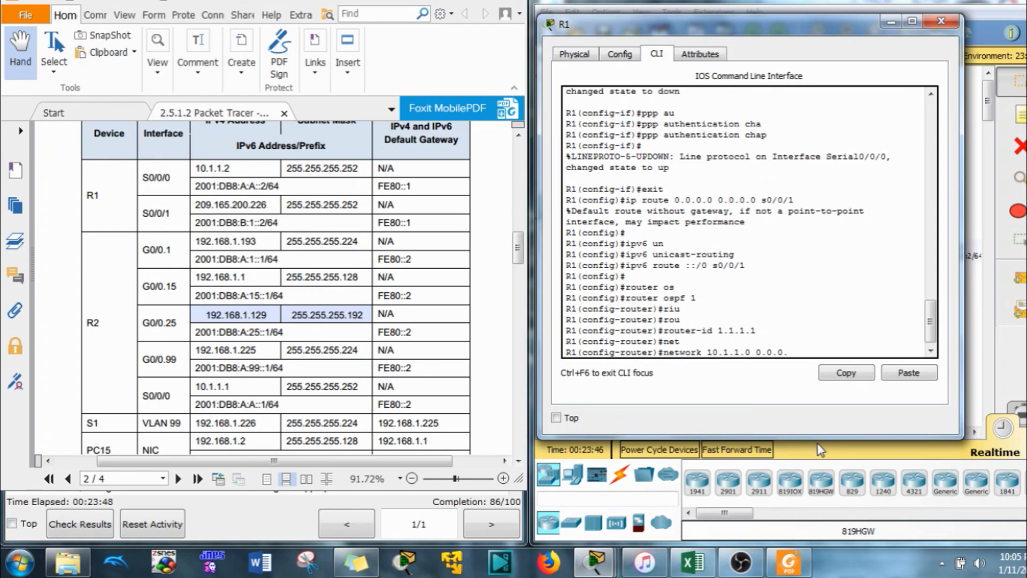
key(Tab)
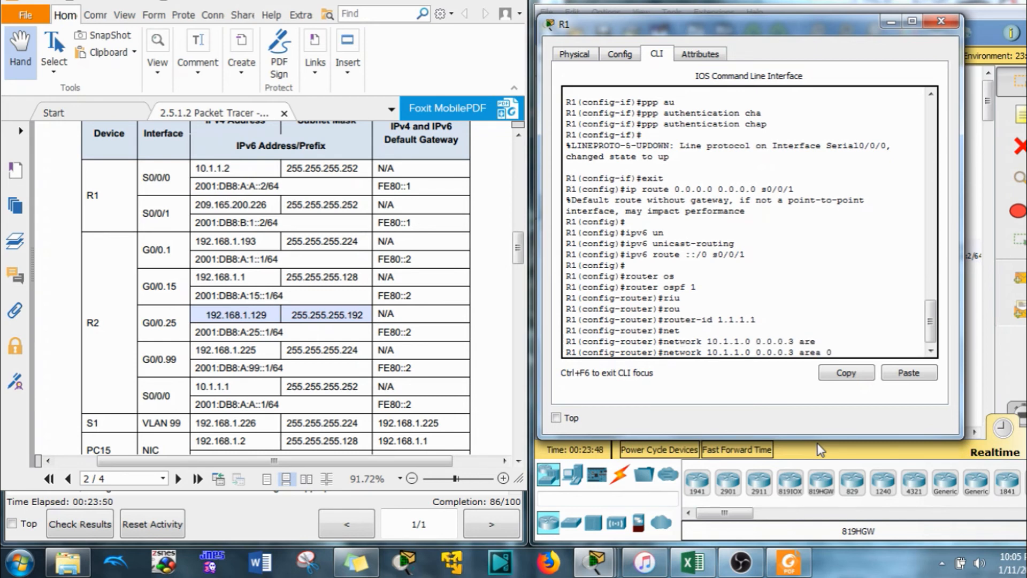
key(Return)
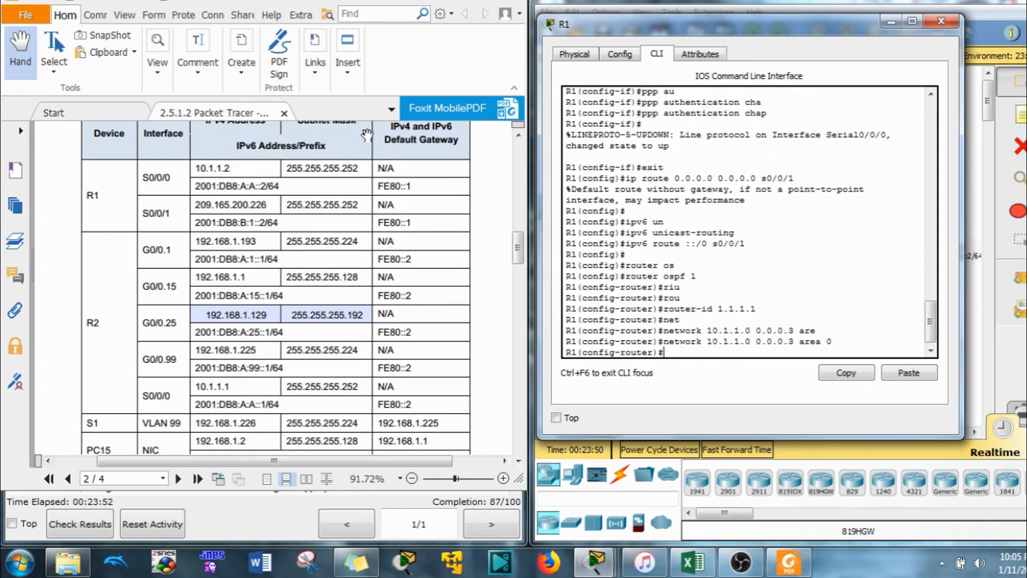
Copy 209.165.200.226 from the PDF and paste it into the recalled network command
double_click(242, 203)
key(super+c)
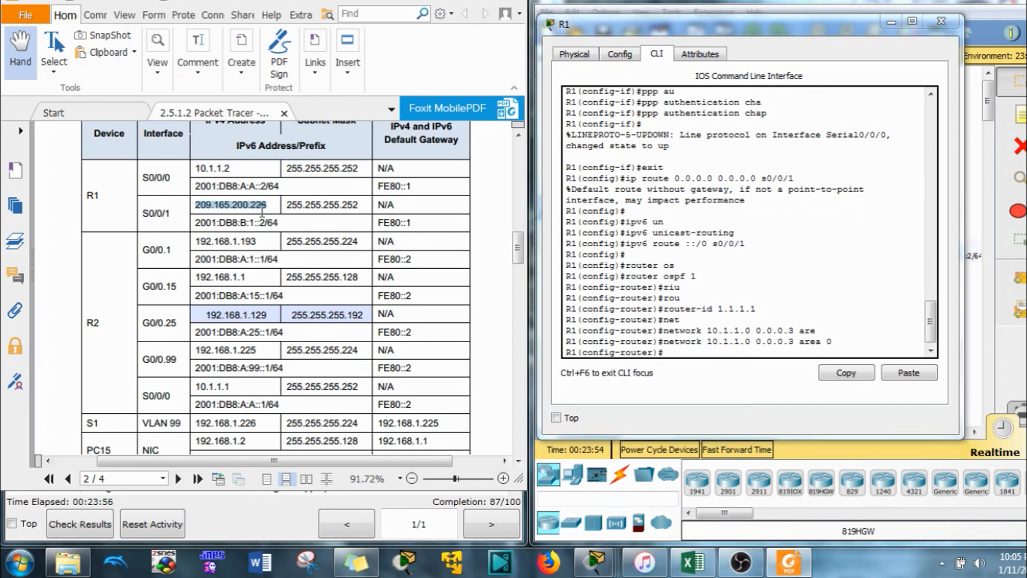
click(846, 352)
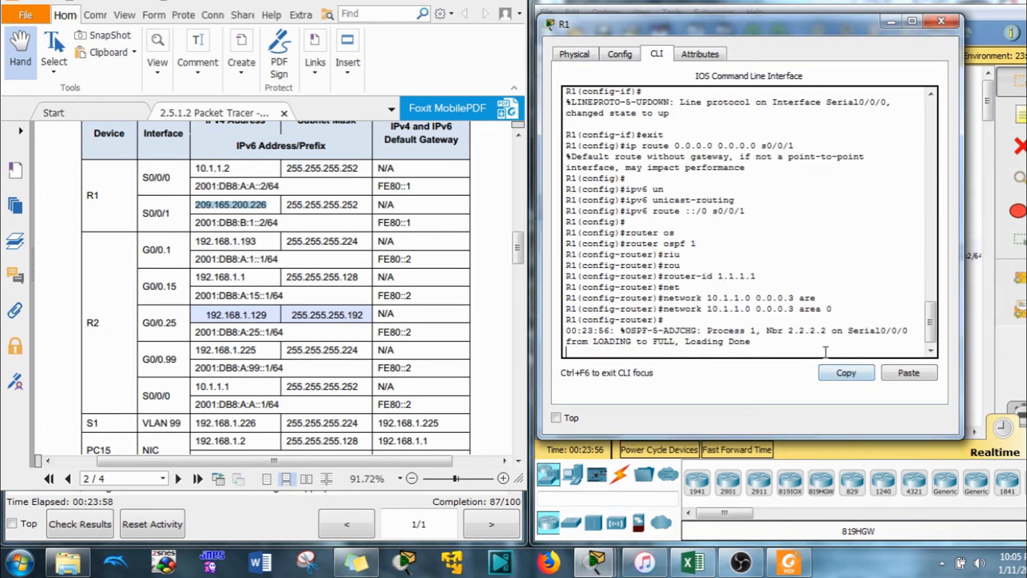
key(Return)
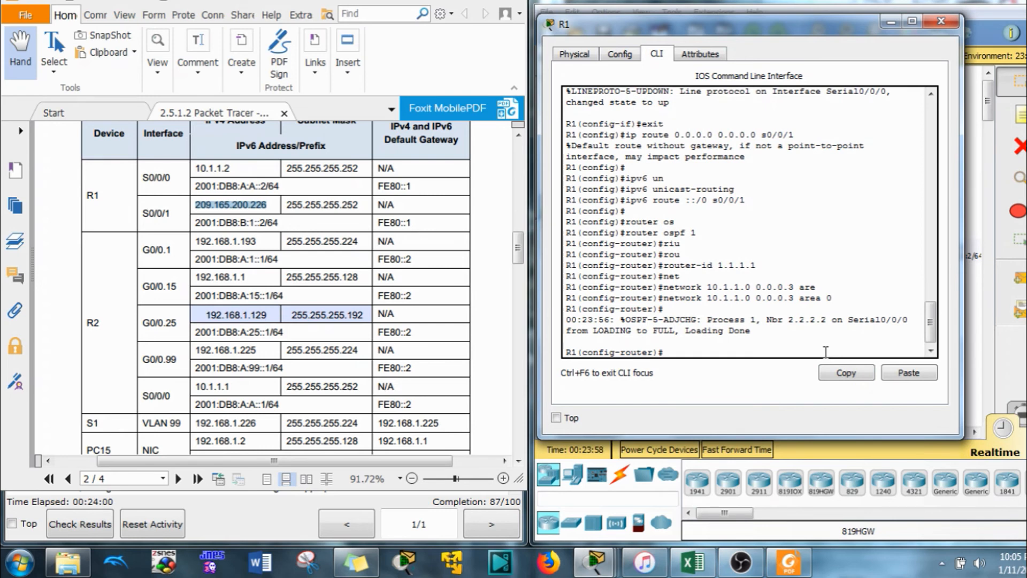
key(Up)
key(BackSpace)
key(BackSpace)
key(BackSpace)
key(BackSpace)
key(BackSpace)
key(BackSpace)
key(BackSpace)
key(BackSpace)
key(BackSpace)
key(BackSpace)
key(BackSpace)
key(BackSpace)
key(BackSpace)
key(BackSpace)
key(BackSpace)
key(BackSpace)
key(BackSpace)
key(BackSpace)
key(BackSpace)
key(BackSpace)
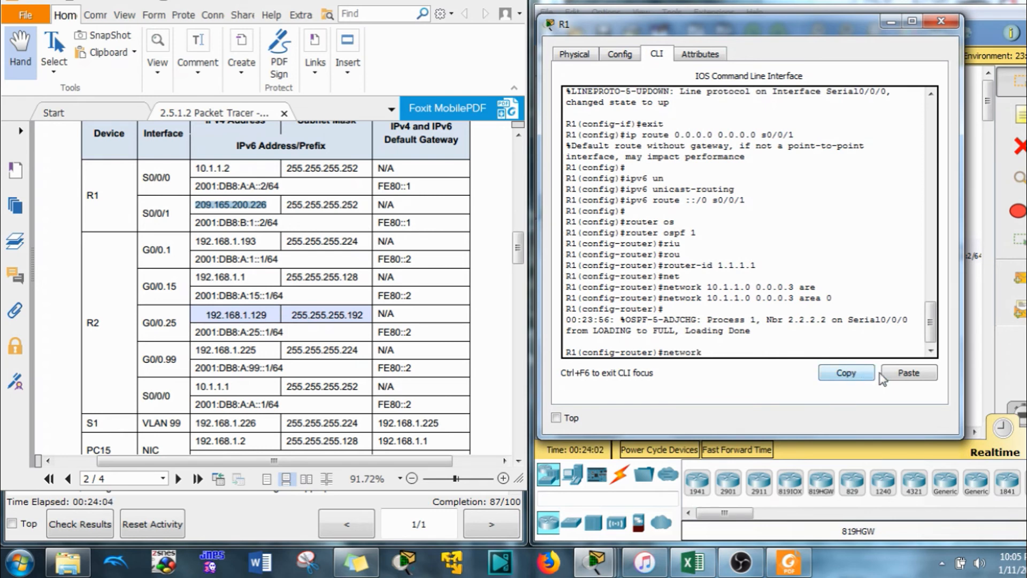
click(905, 373)
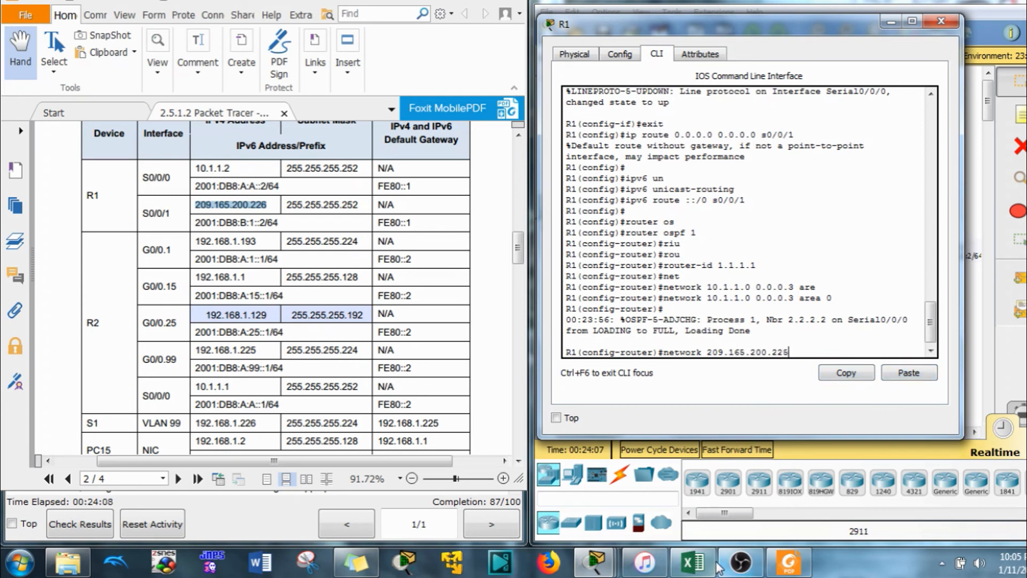
Calculate 209.165.200.226/30 and read network 209.165.200.224 and wildcard 0.0.0.3
click(691, 561)
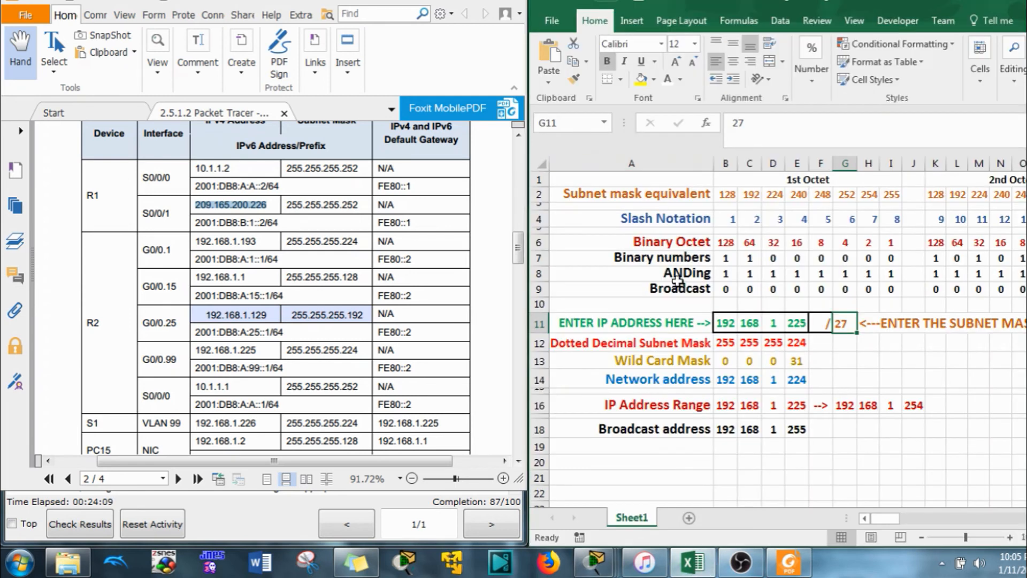
click(728, 327)
text(209)
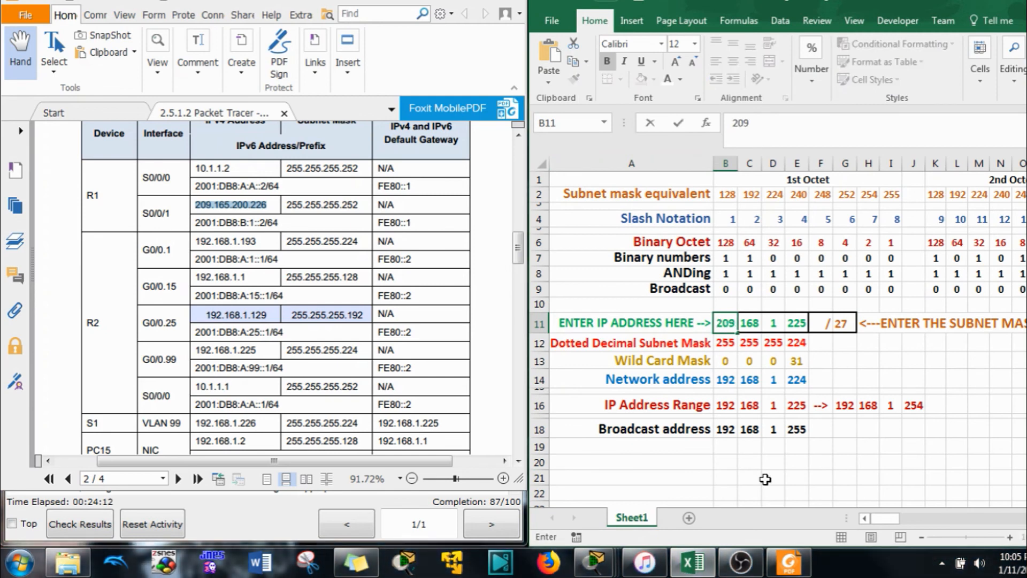
key(Tab)
text(165)
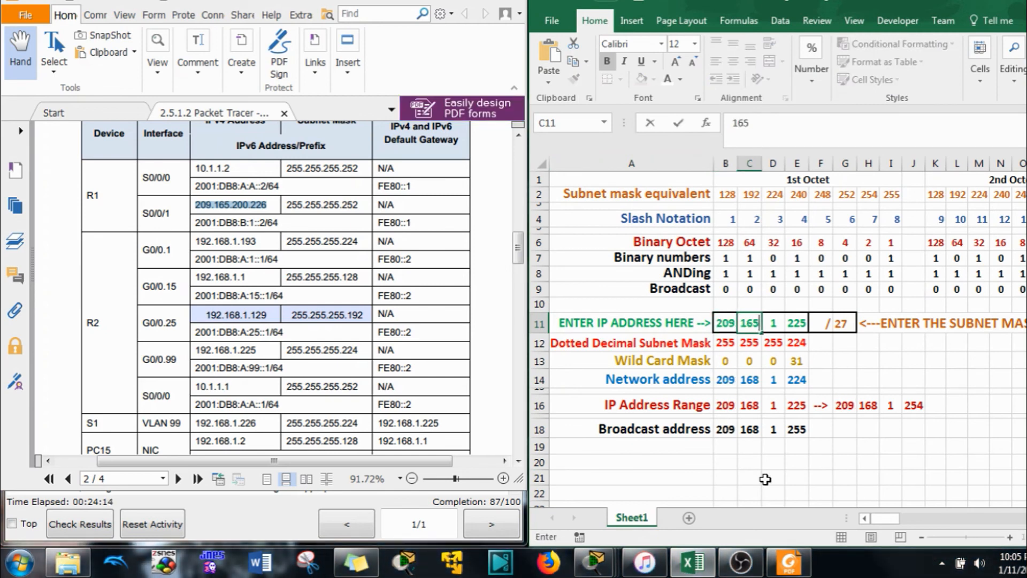
key(Tab)
text(200)
key(Tab)
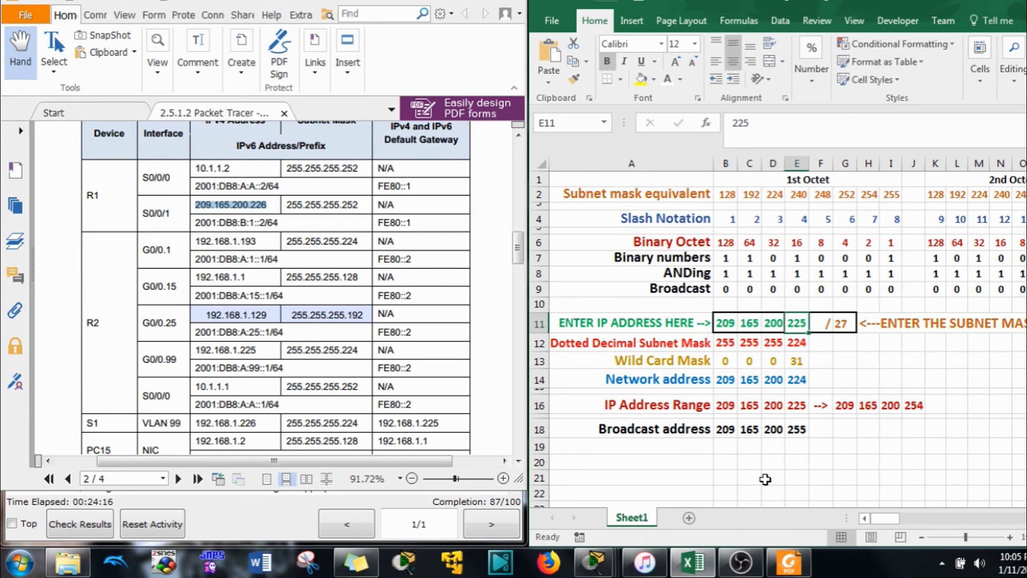
text(226)
key(Tab)
key(Tab)
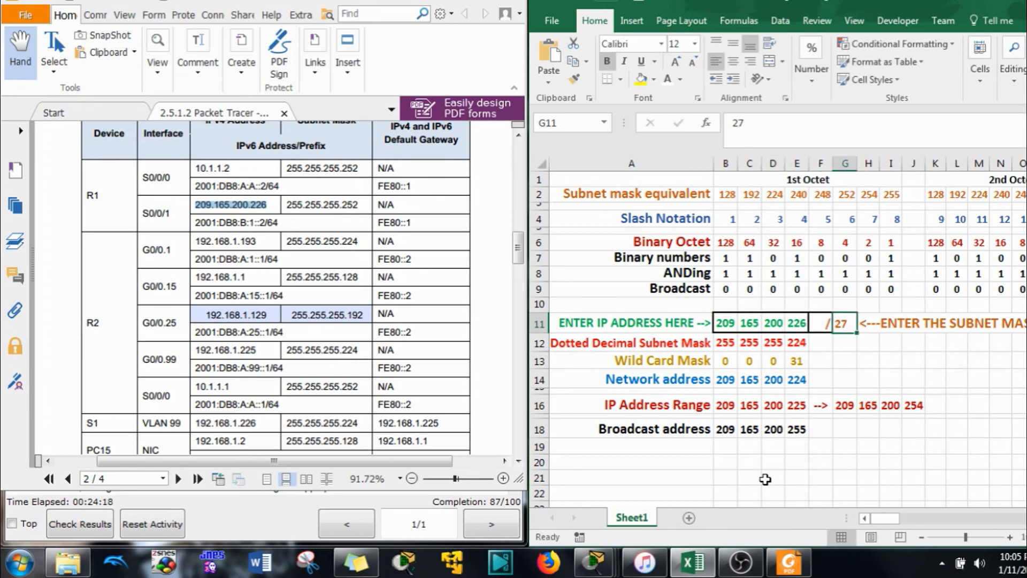
text(30)
key(Return)
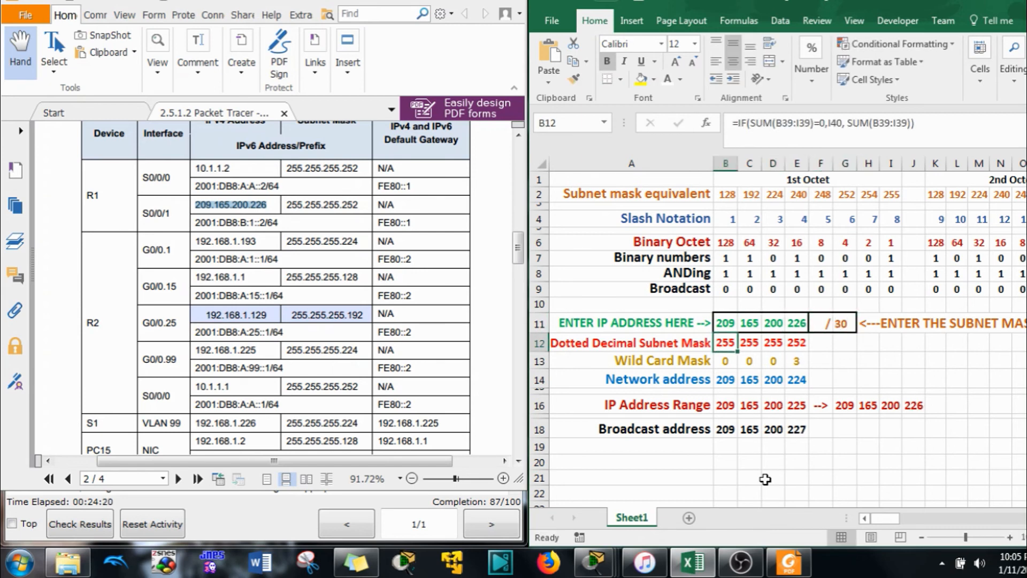
click(806, 381)
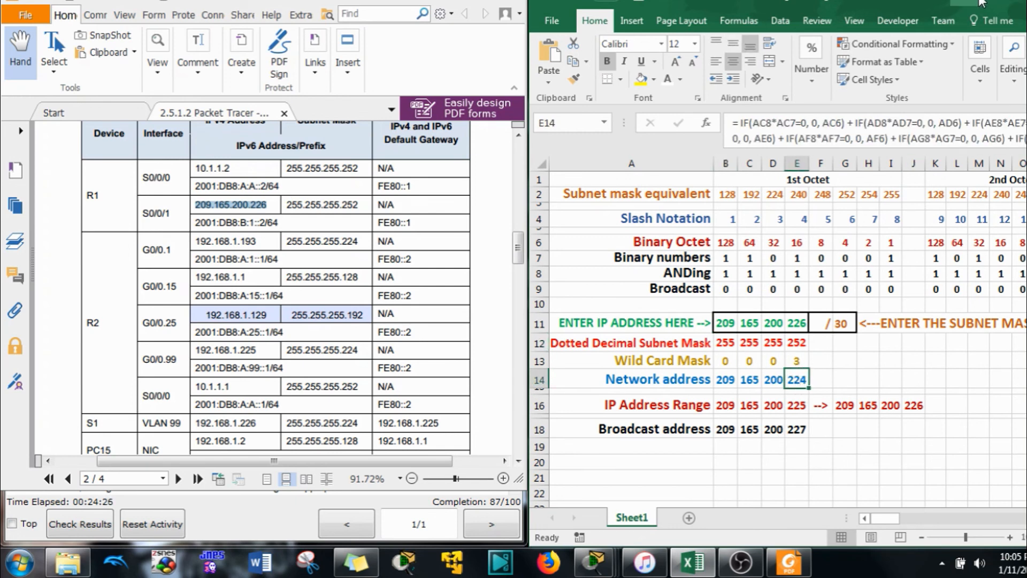
click(798, 359)
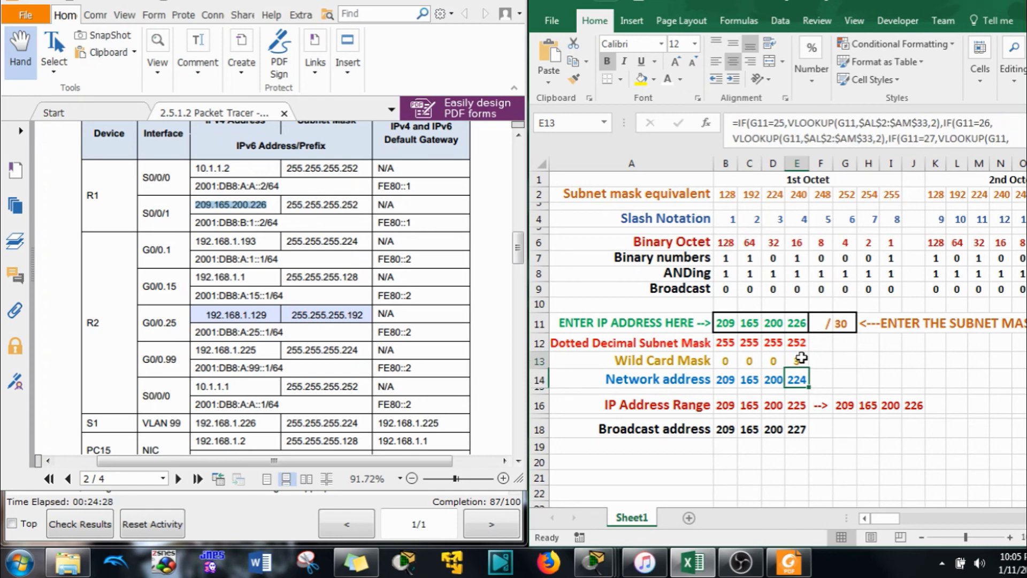
Finish and enter 'network 209.165.200.224 0.0.0.3 area 0' on R1
key(alt+Tab)
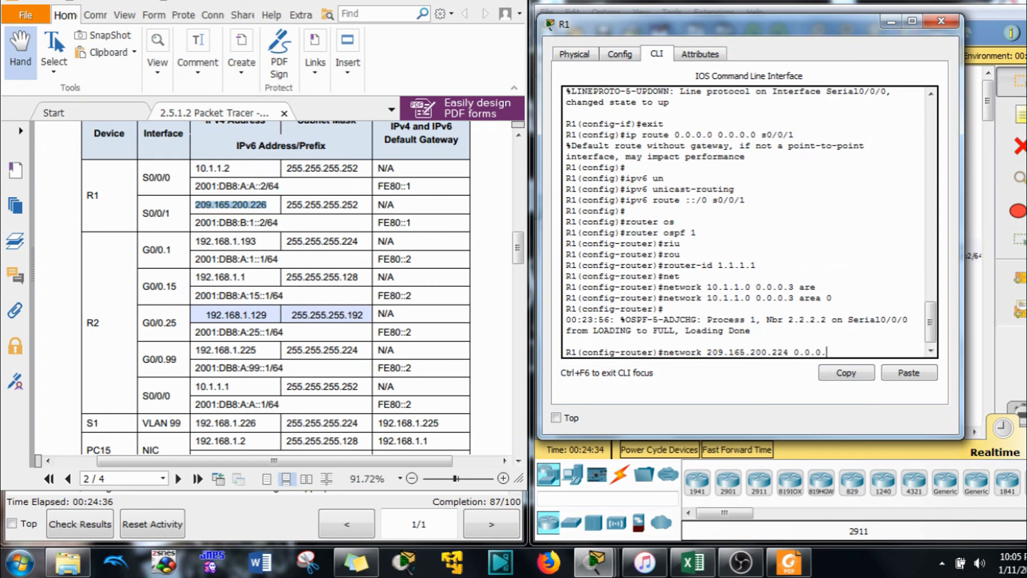
text(3 are)
key(Tab)
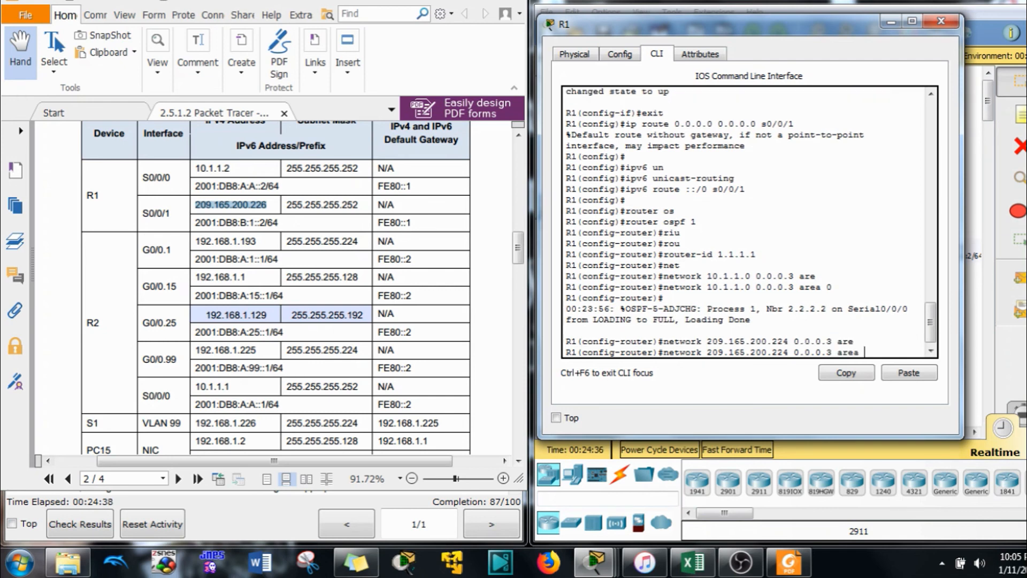
text(0)
key(Return)
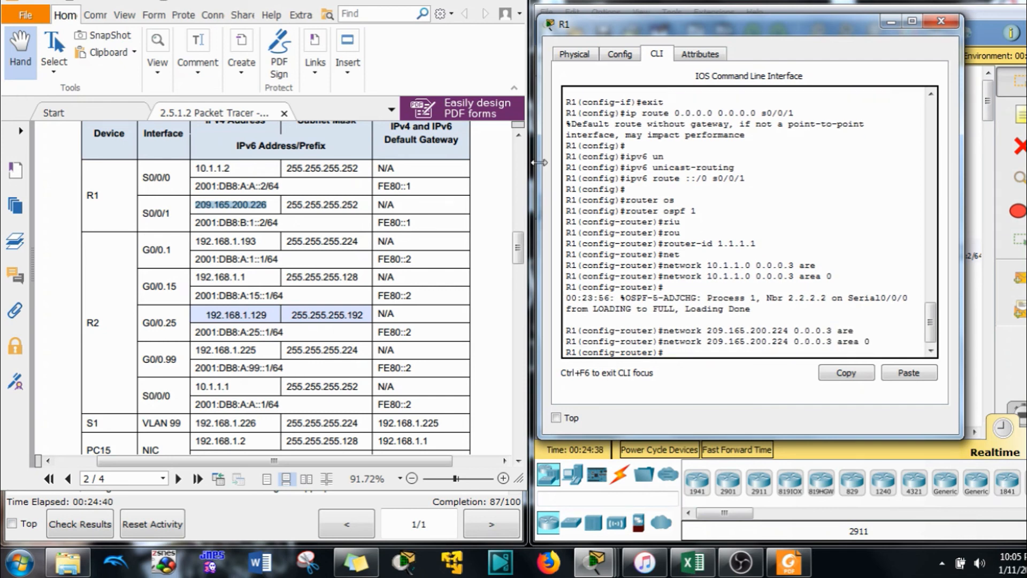
Add 'default-information originate' to R1's OSPF and exit router configuration
click(254, 349)
scroll(254, 348, down, 3)
scroll(254, 349, down, 10)
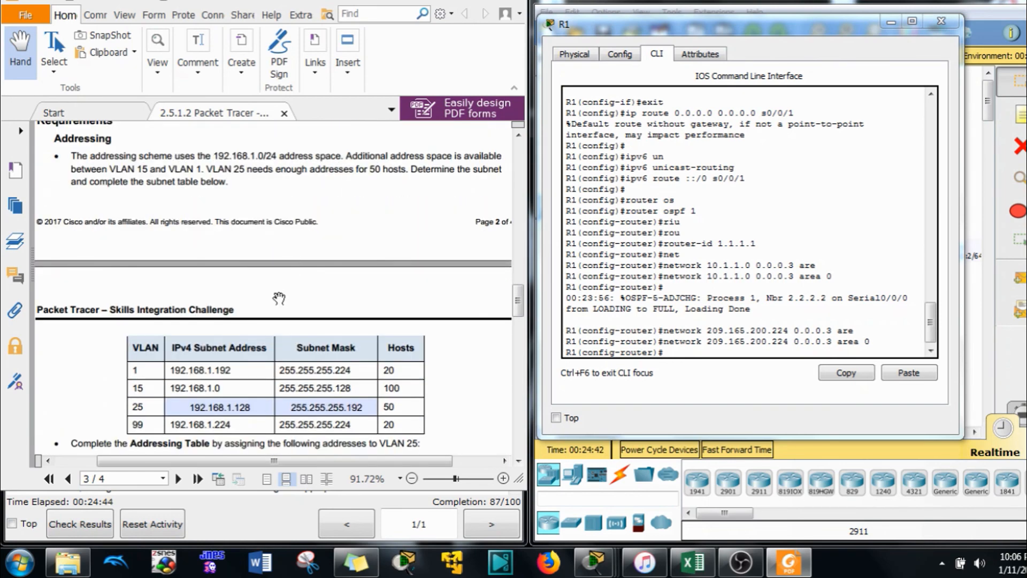
scroll(278, 289, down, 12)
scroll(278, 267, down, 6)
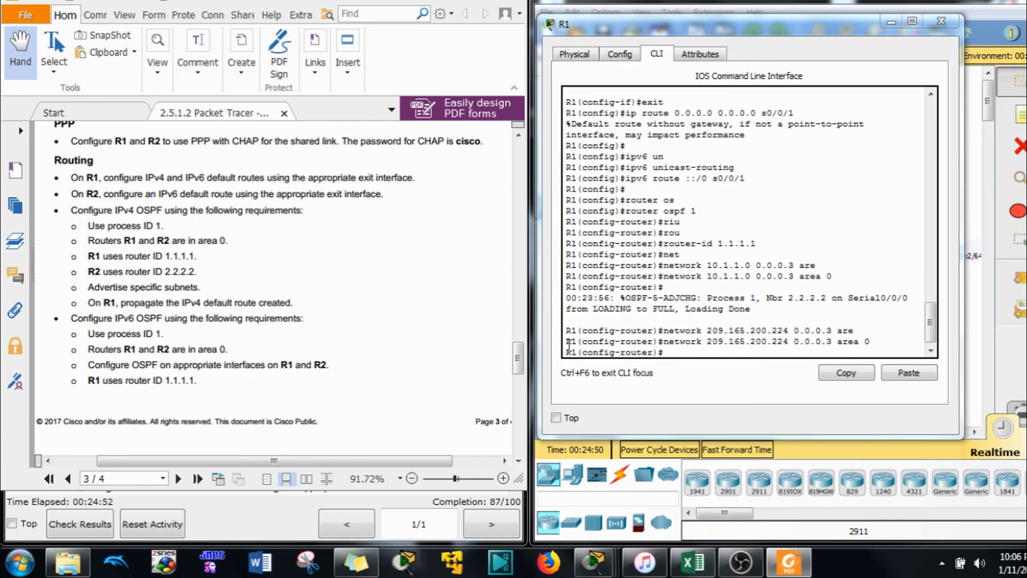
click(704, 377)
text(de)
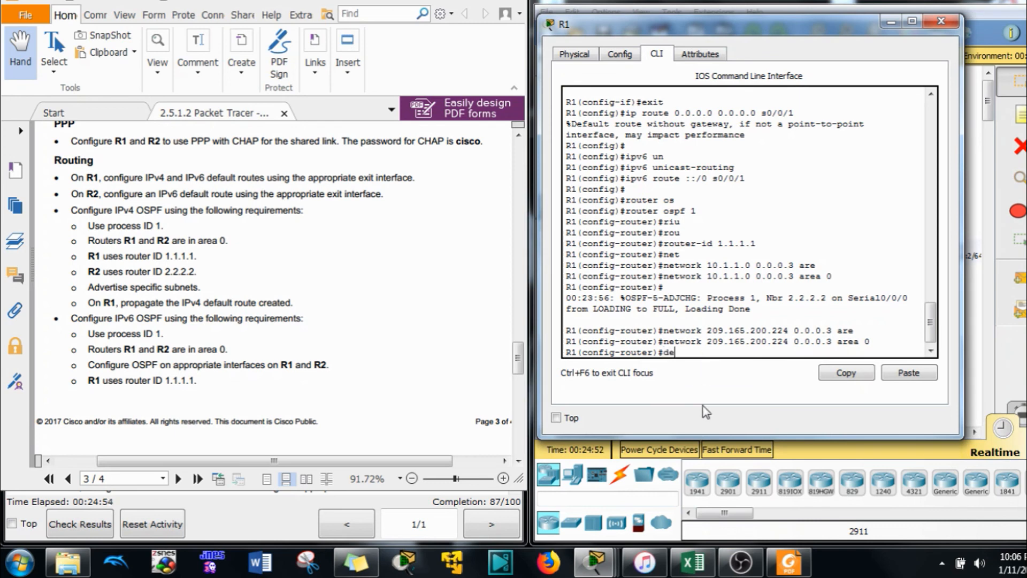
key(Tab)
text(or)
key(Tab)
key(Return)
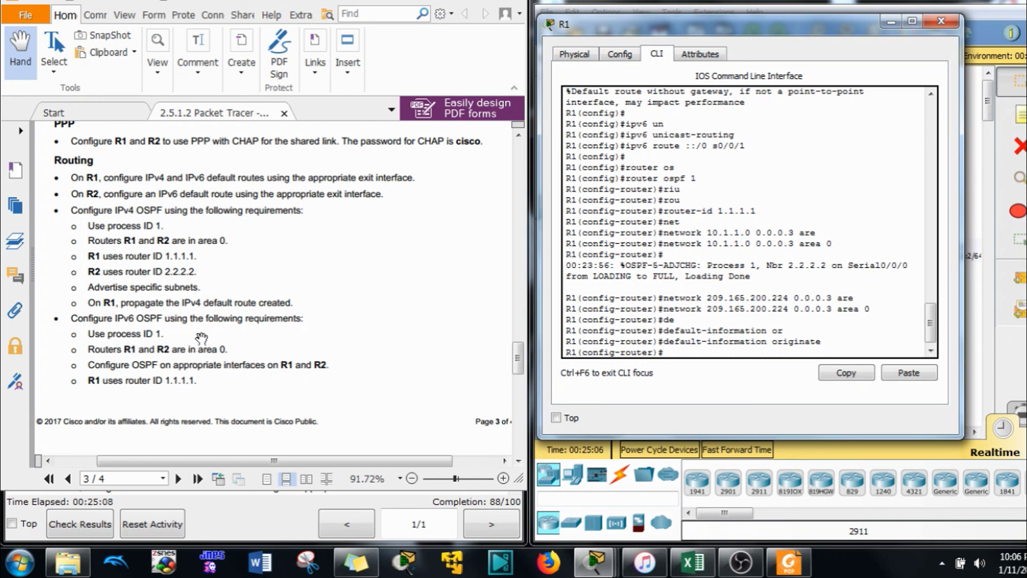
text(exit)
key(Return)
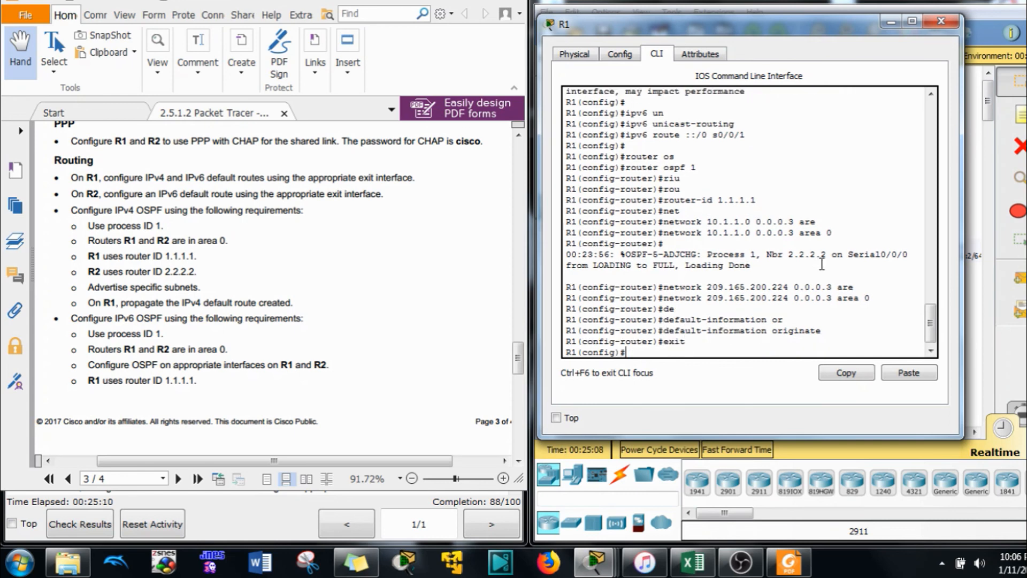
On R1, start IPv6 OSPF process 1 with router ID 1.1.1.1
text(ipv)
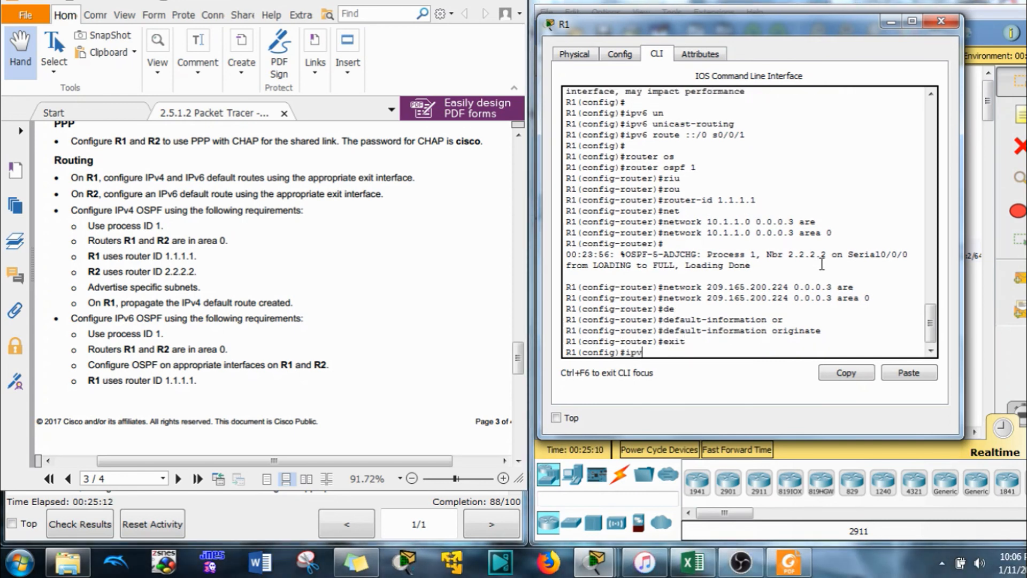
text(6 router os)
key(Tab)
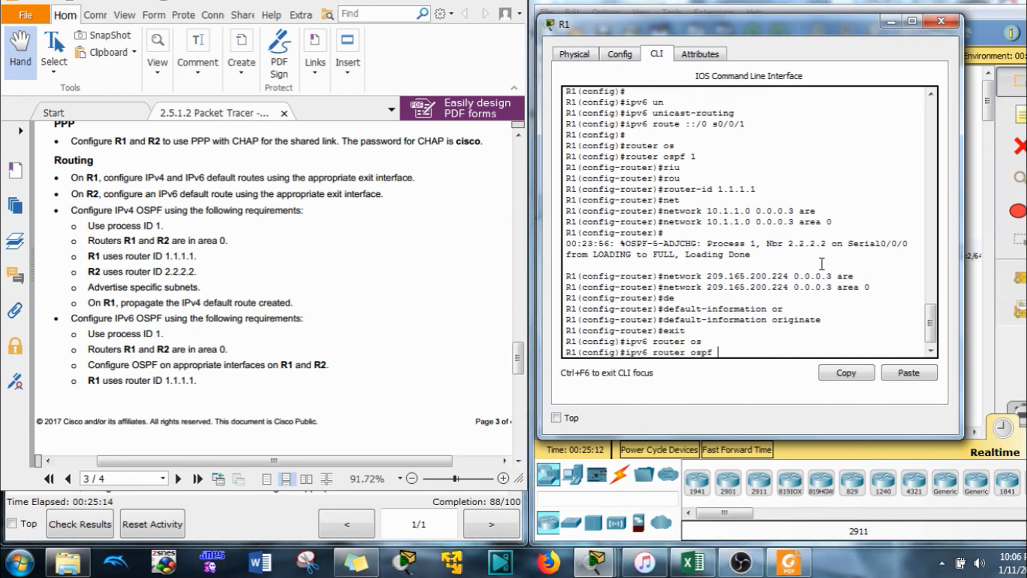
text(1)
key(Return)
text(rou)
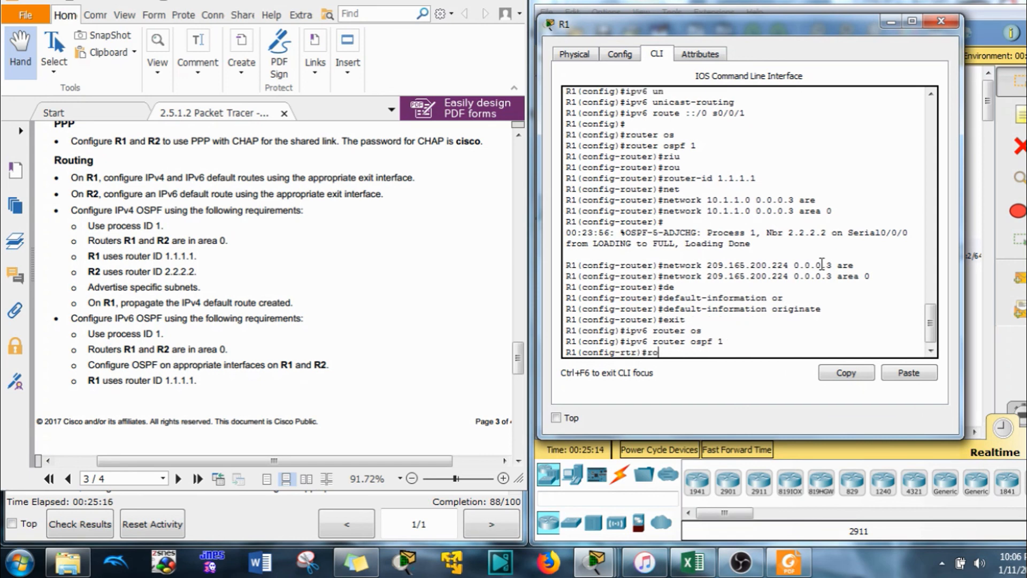
key(Tab)
text(1.1.1)
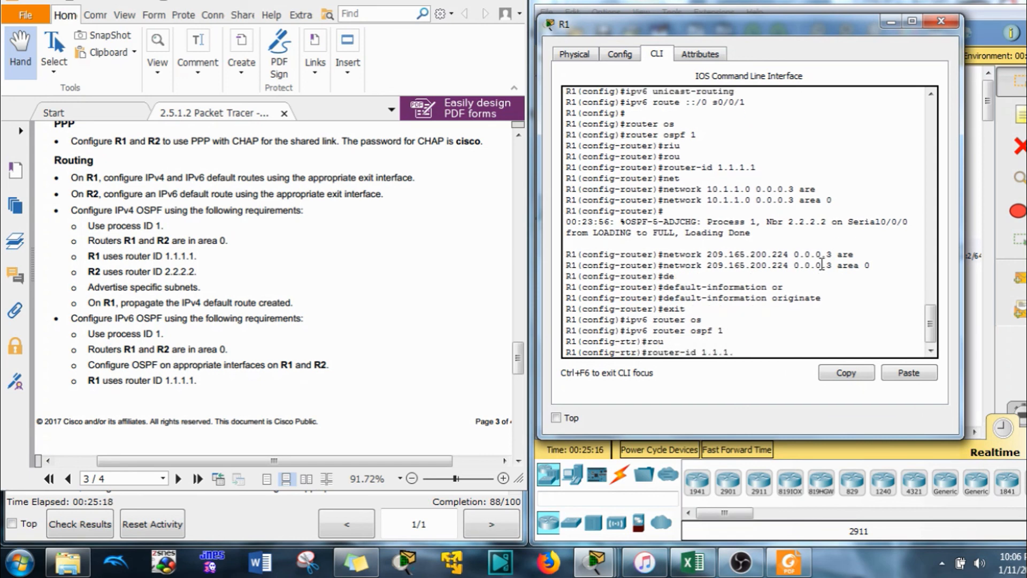
key(Return)
text(exit)
key(Return)
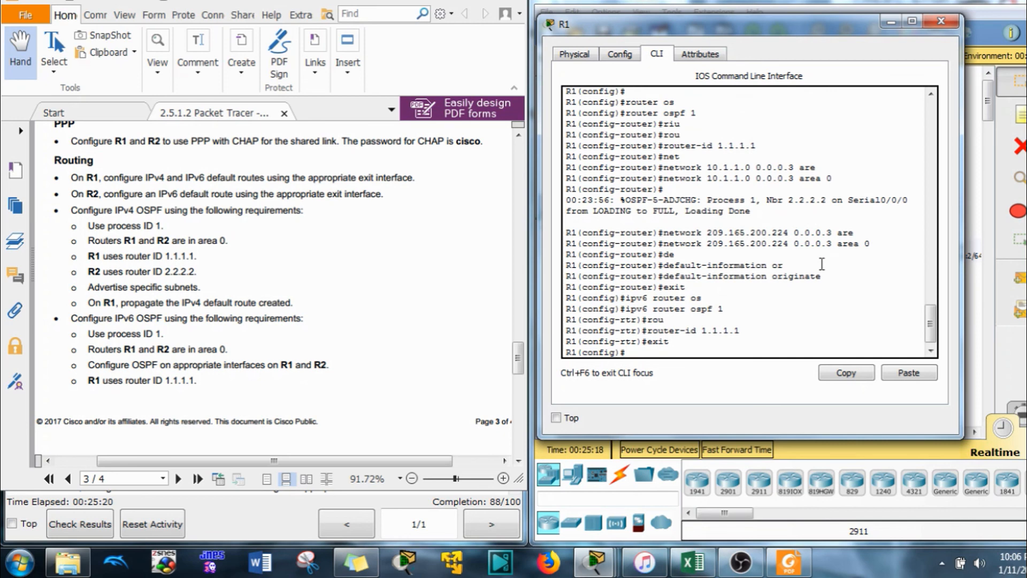
Put R1's serial interfaces s0/0/0 and s0/0/1 into IPv6 OSPF 1 area 0
text(int s0/0/0)
key(Return)
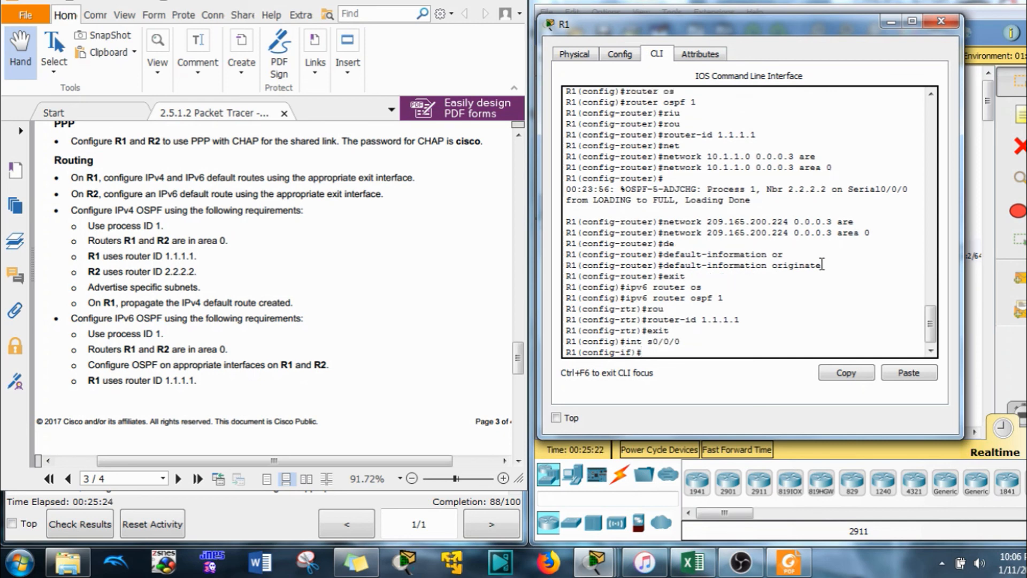
text(ipv6 os)
key(Tab)
text(1)
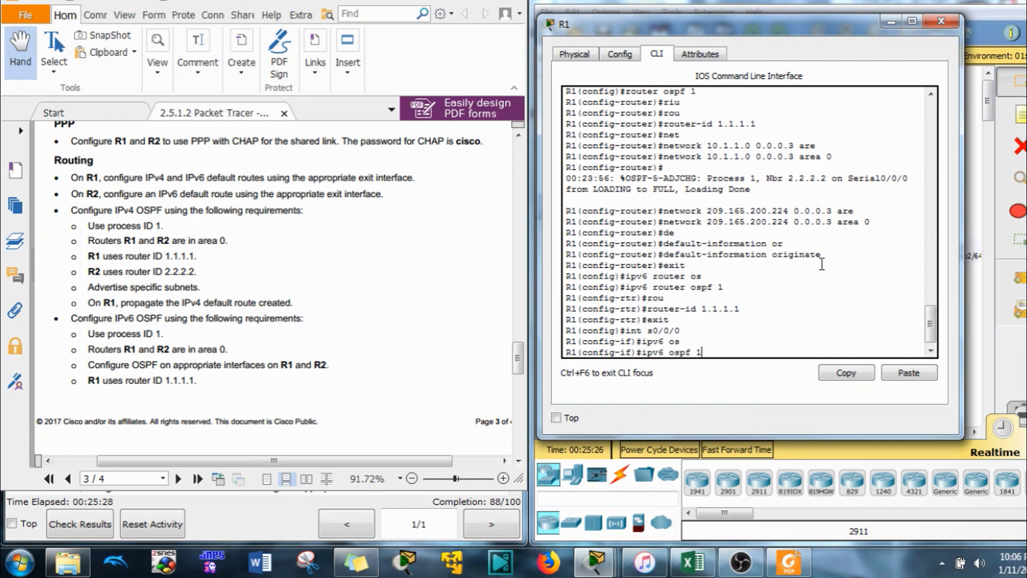
text( a)
key(Tab)
text(0)
key(Return)
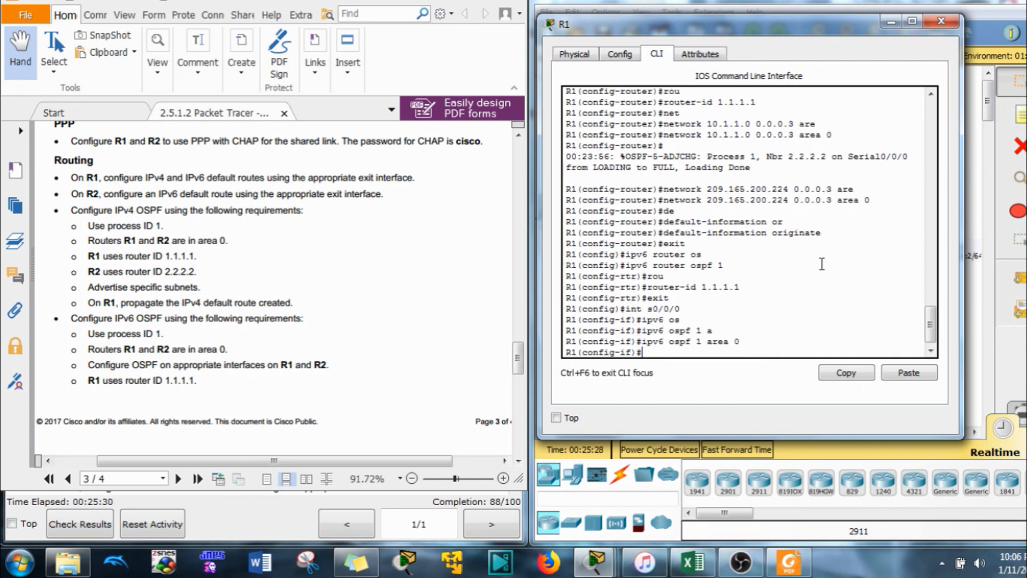
text(int s0/0/1)
key(Return)
key(Up)
key(Up)
key(Return)
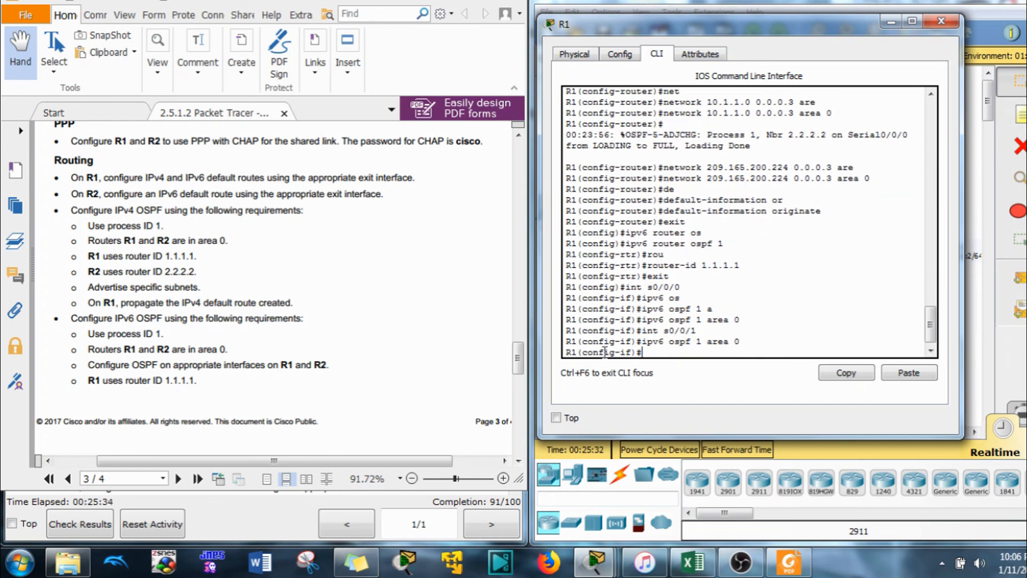
Close R1's window, open R2's CLI and exit IPv4 router configuration
click(892, 22)
click(728, 213)
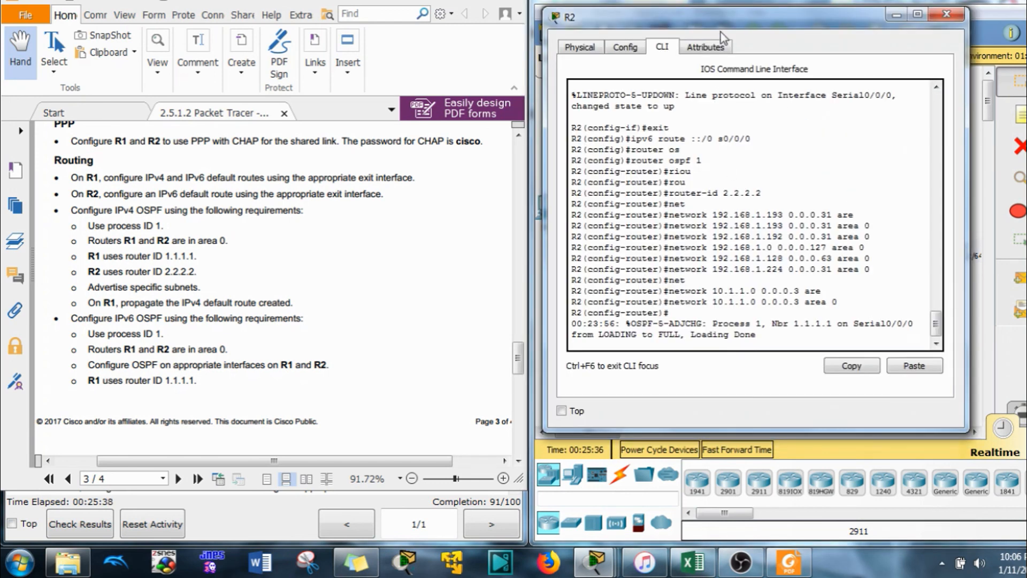
key(Return)
text(er)#e)
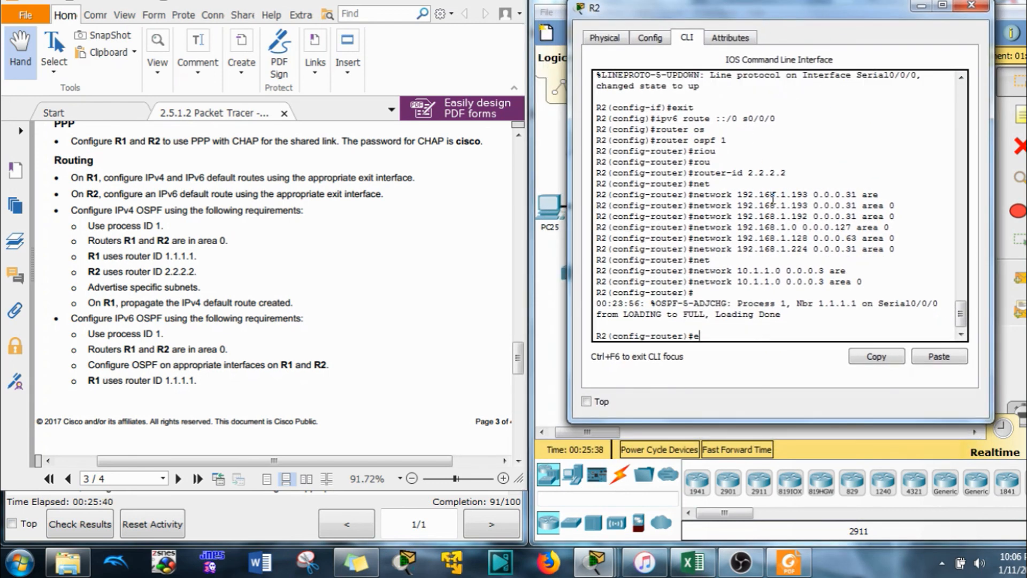
text(xit)
key(Return)
On R2, start IPv6 OSPF process 1 with router ID 2.2.2.2
text(ipv)
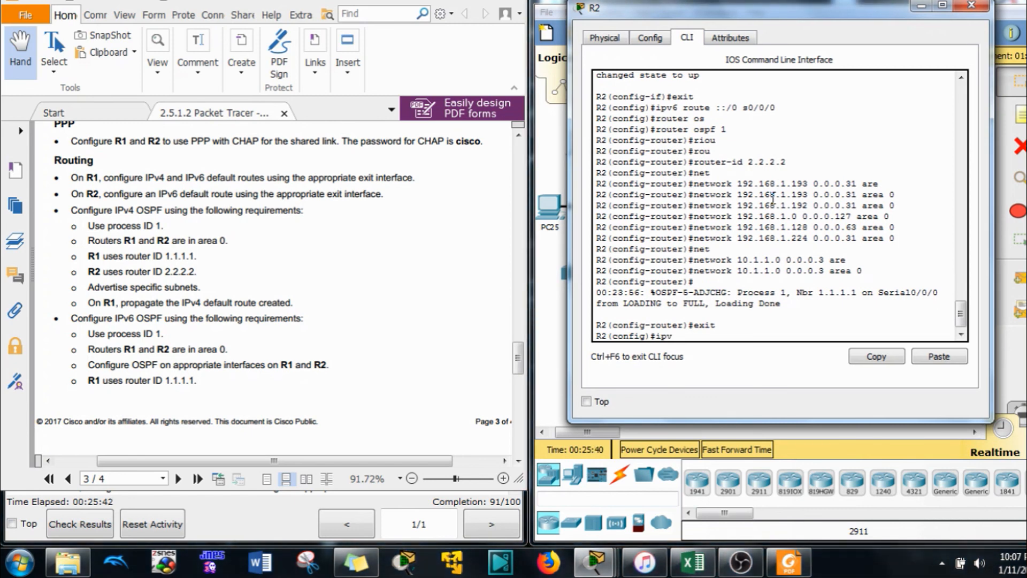
text(6 os)
key(Return)
key(Up)
key(BackSpace)
key(BackSpace)
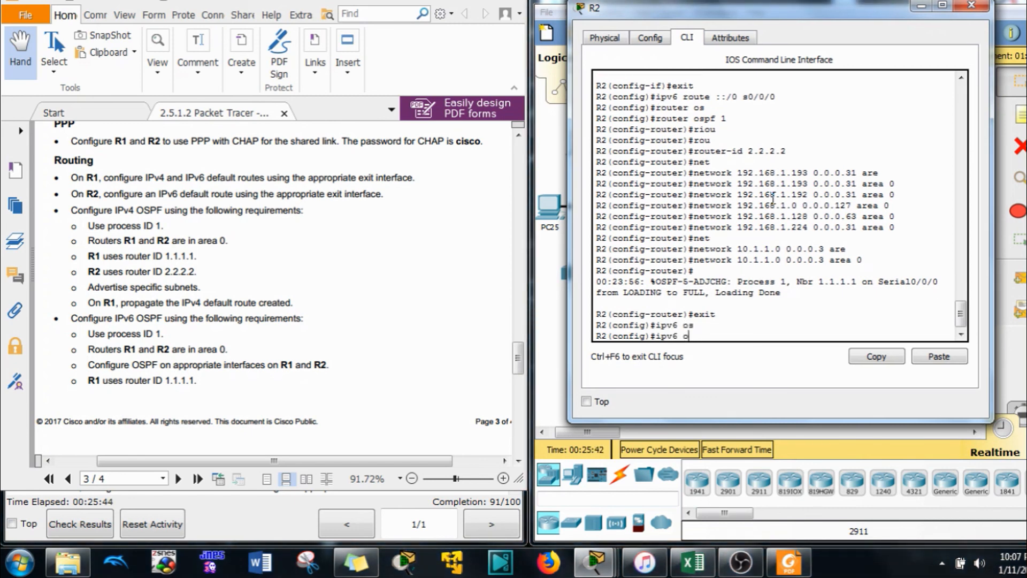
text(router os)
key(Tab)
text(1)
key(Return)
text(rout)
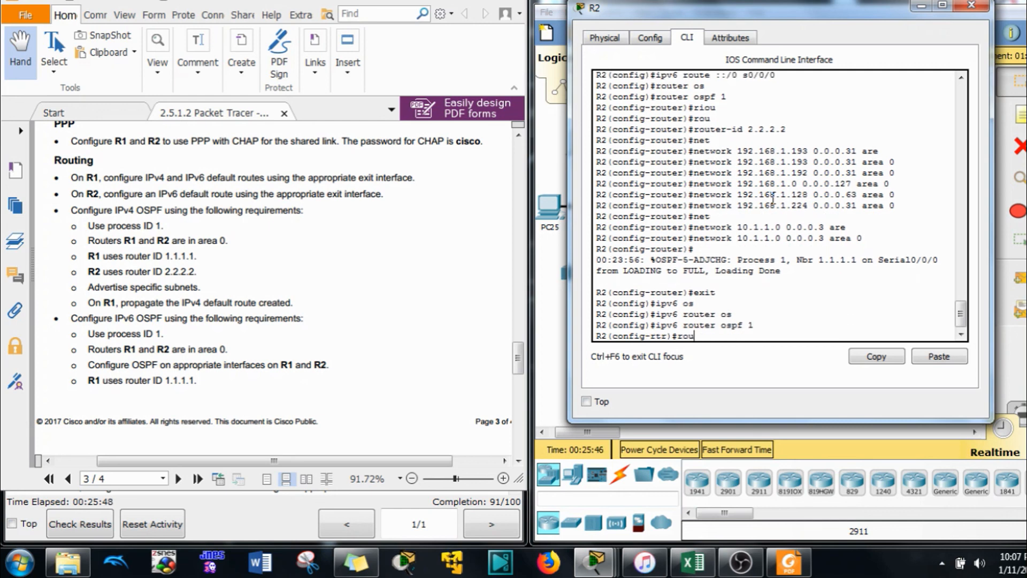
key(Tab)
text(2.2.2.)
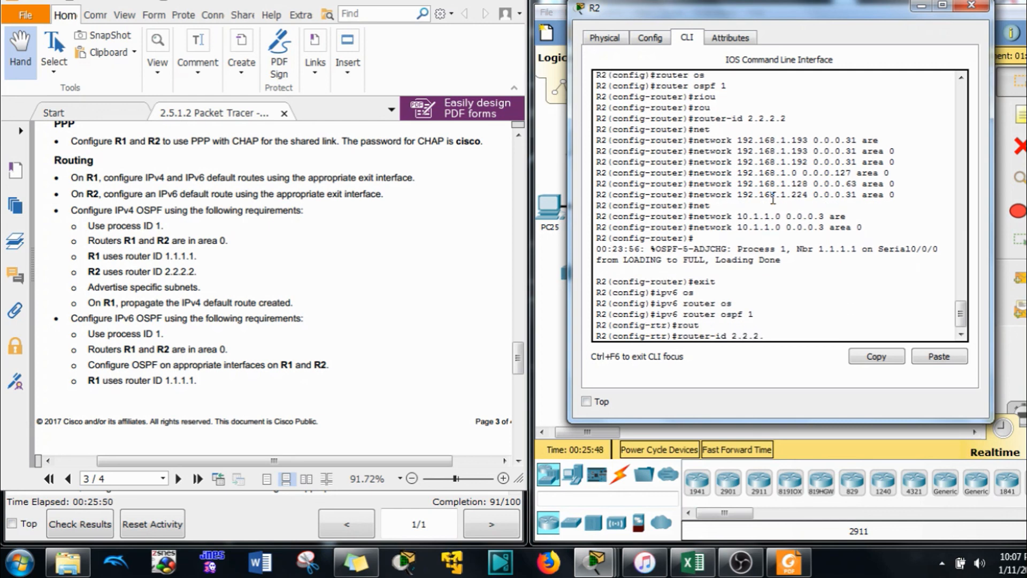
text(2)
key(Return)
text(exit)
key(Return)
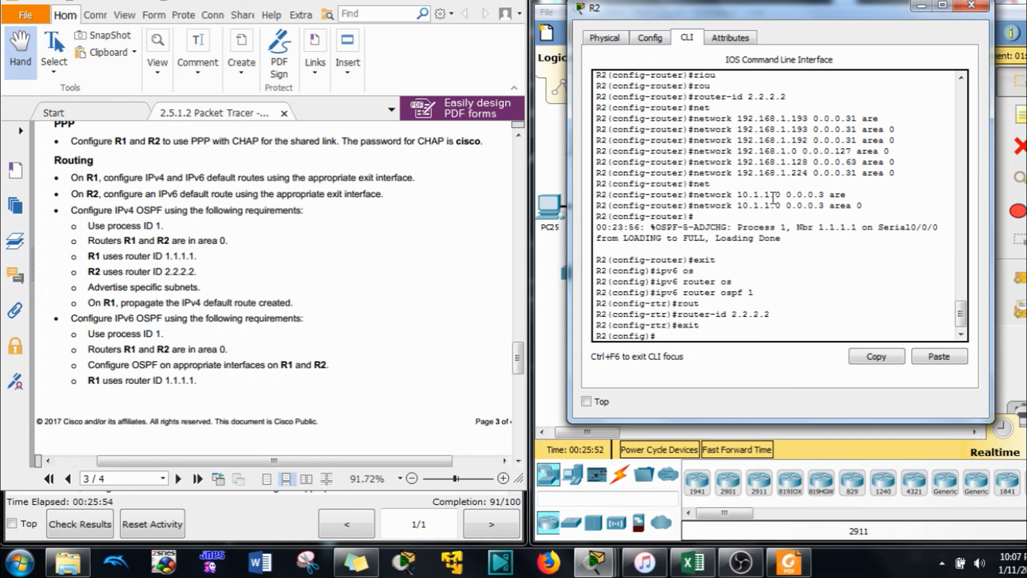
Put R2's serial interface s0/0/0 into IPv6 OSPF 1 area 0
text(int s0/0/0)
key(Return)
text(ip)
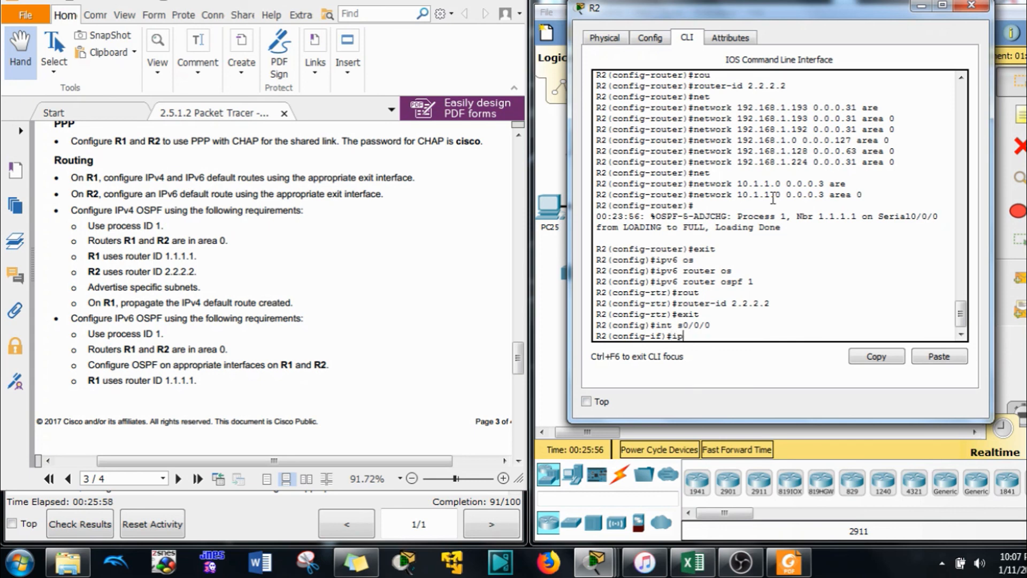
text(v6 osp)
key(Tab)
text(1 )
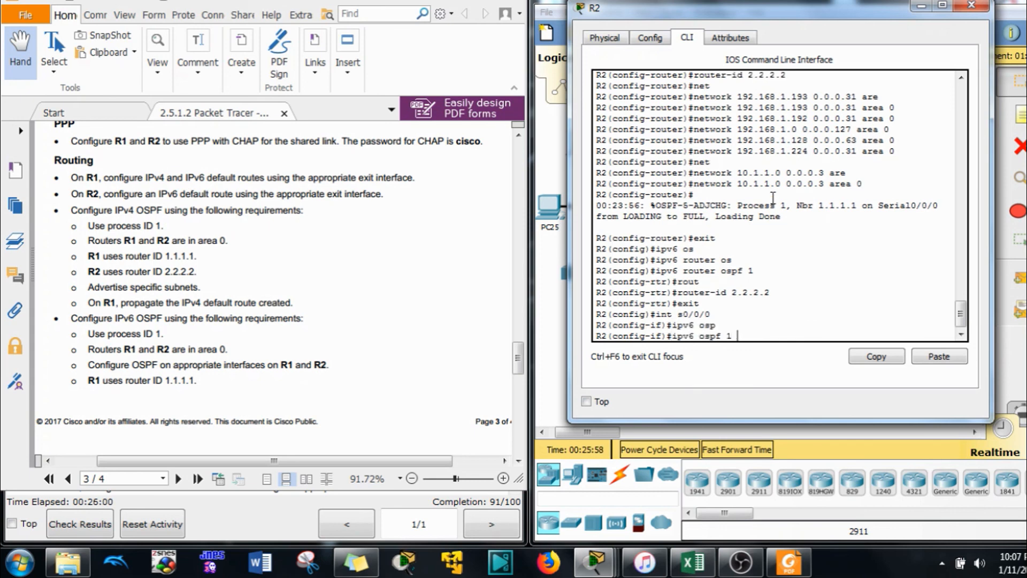
text(ar)
key(Tab)
text(0)
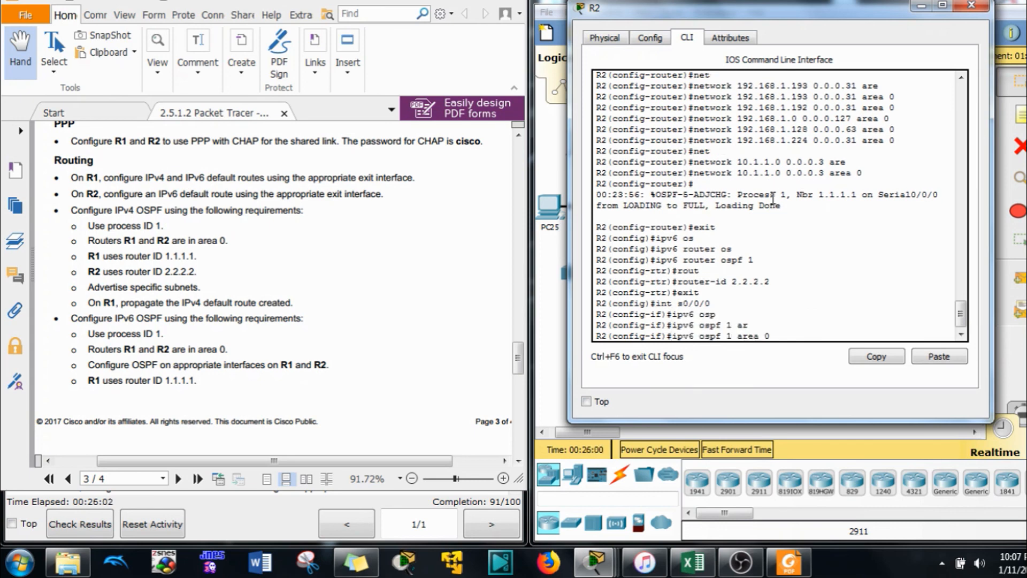
key(Return)
Edit the recalled interface command to target a g0/0 subinterface
key(Up)
key(Up)
key(Up)
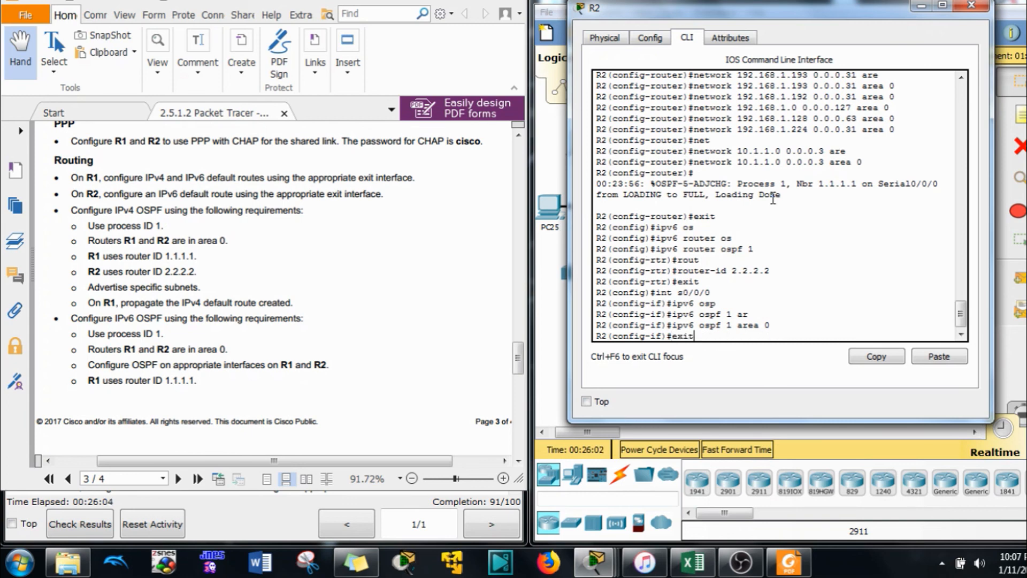
key(Down)
key(BackSpace)
key(BackSpace)
key(BackSpace)
key(BackSpace)
key(BackSpace)
key(BackSpace)
text(g0/0.1)
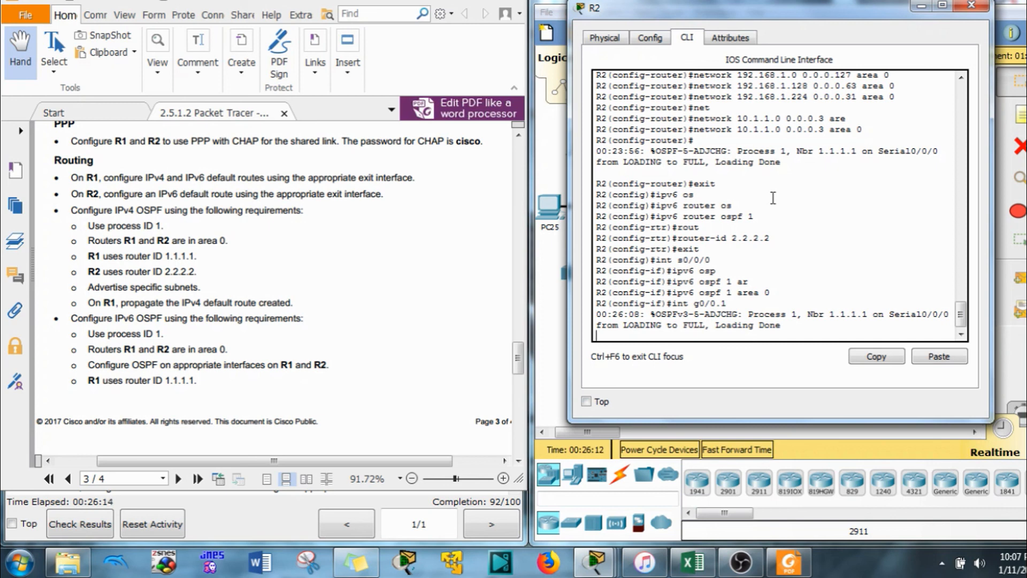
Put R2 subinterfaces g0/0.1 and g0/0.15 into IPv6 OSPF 1 area 0
key(Return)
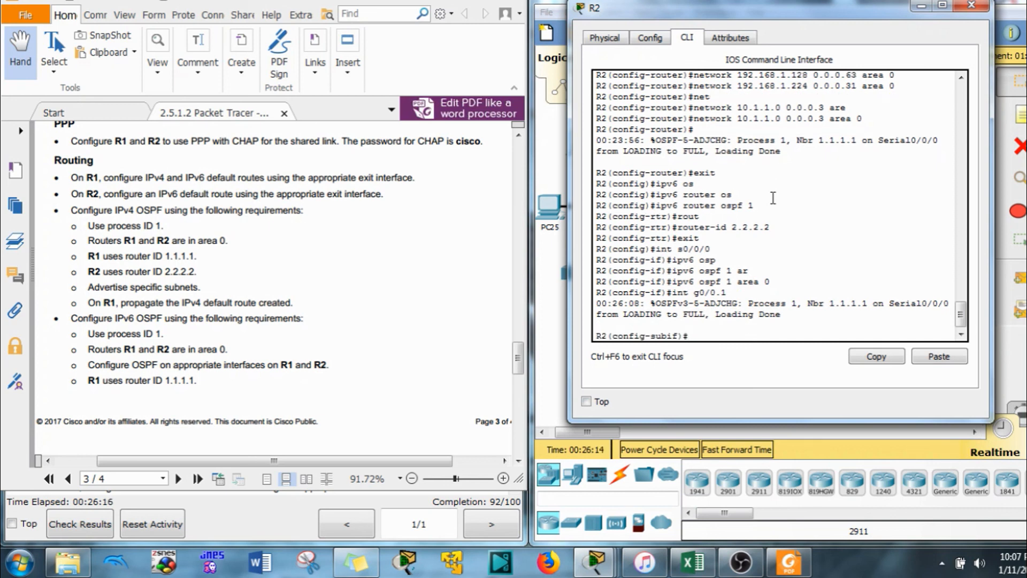
key(Up)
key(Up)
key(Return)
key(Up)
key(Up)
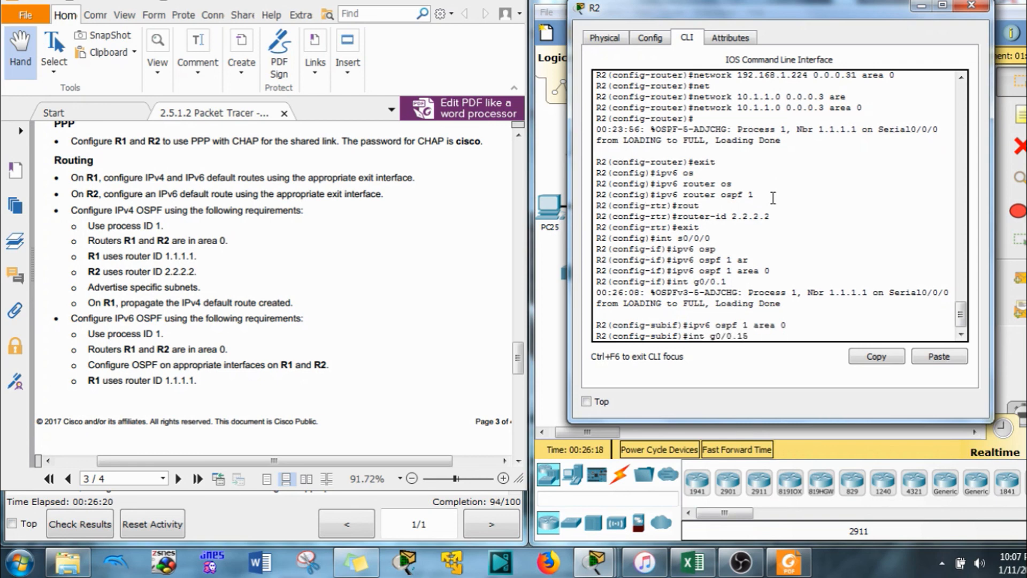
key(Return)
key(Up)
key(Up)
key(Return)
Add subinterfaces g0/0.25 and g0/0.99 to IPv6 OSPF 1 area 0, then close R2's window
key(Up)
key(Up)
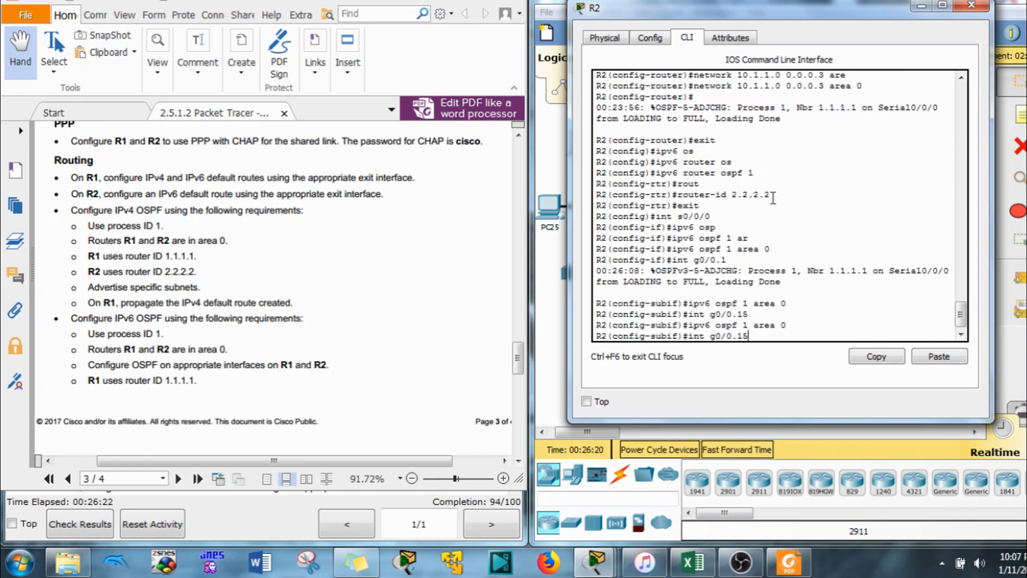
key(BackSpace)
key(BackSpace)
text(25)
key(Return)
key(Up)
key(Up)
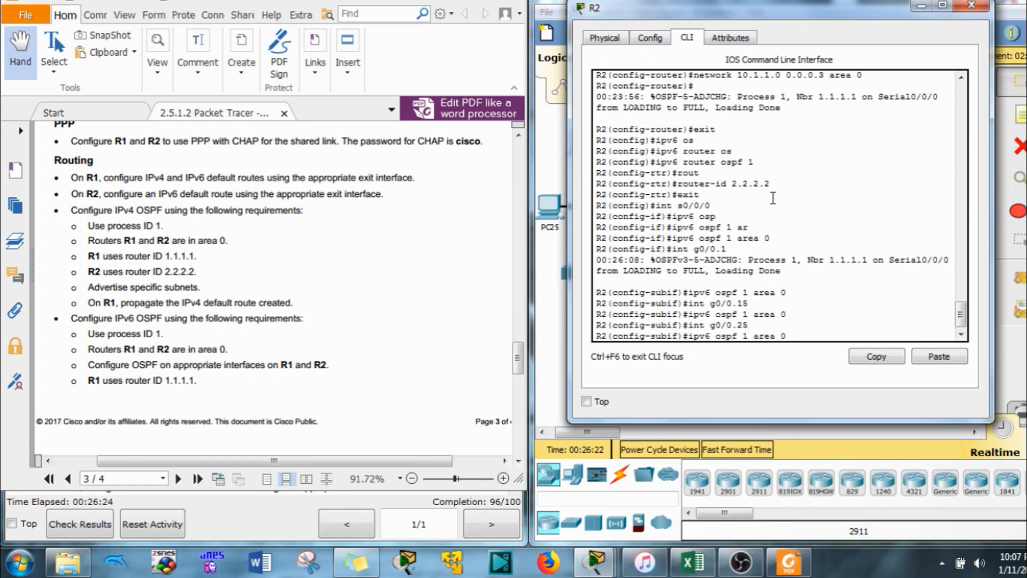
key(Return)
key(Up)
key(Up)
text(9)
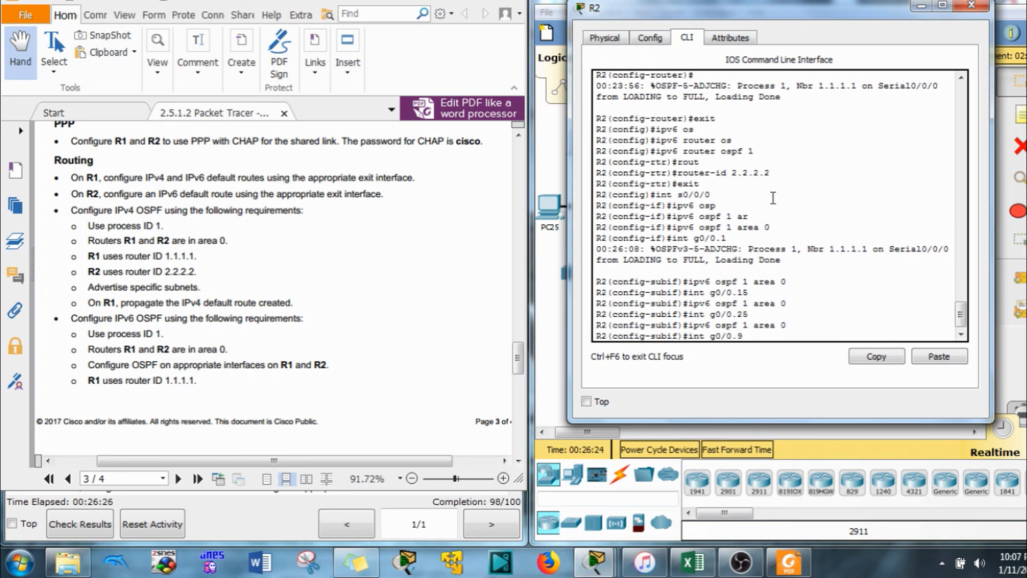
text(9)
key(Return)
key(Up)
key(Up)
key(Return)
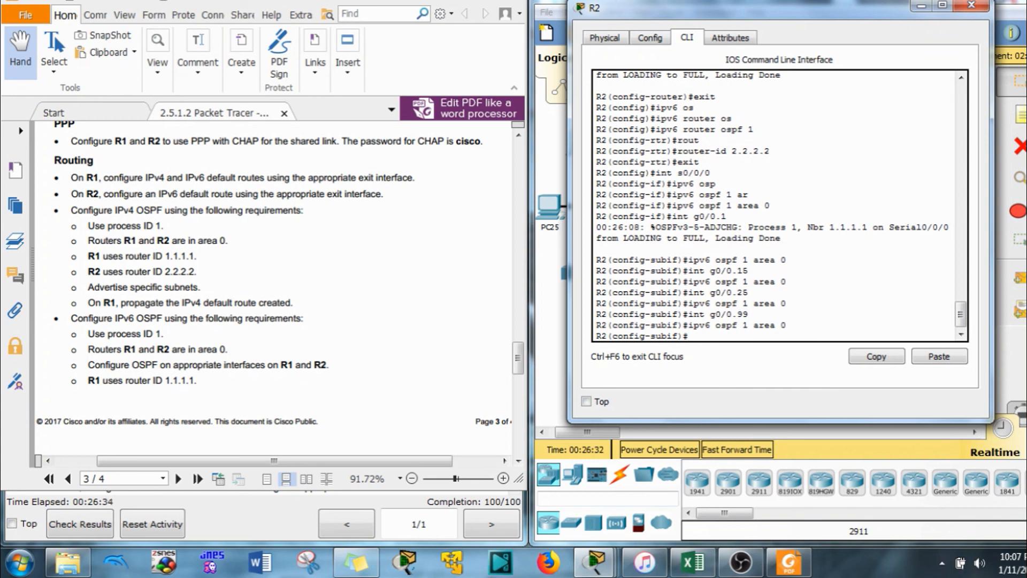
click(745, 1)
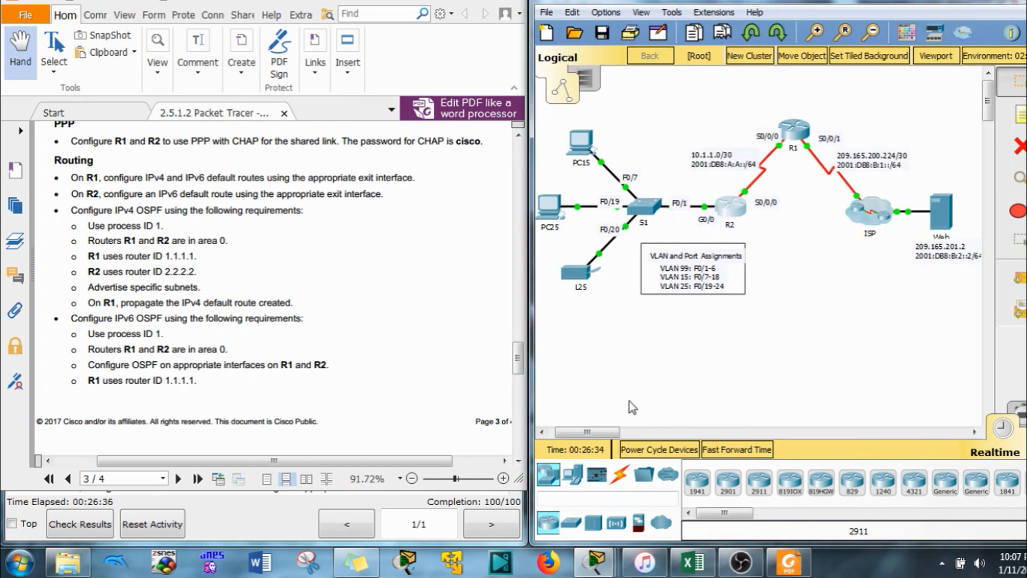